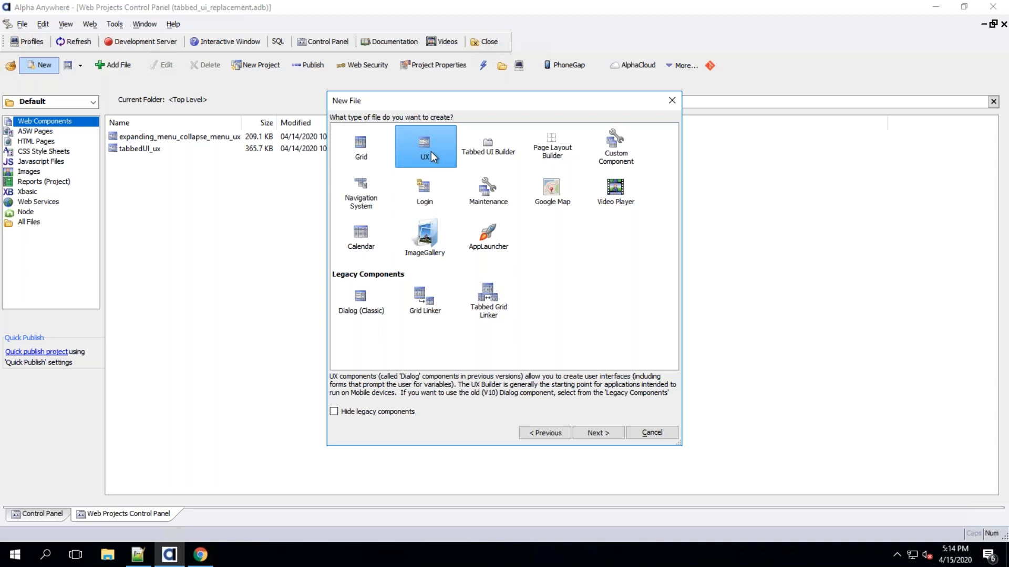
Choose to create a new UX component file
{"action": "left_click", "coordinate": [470, 153]}
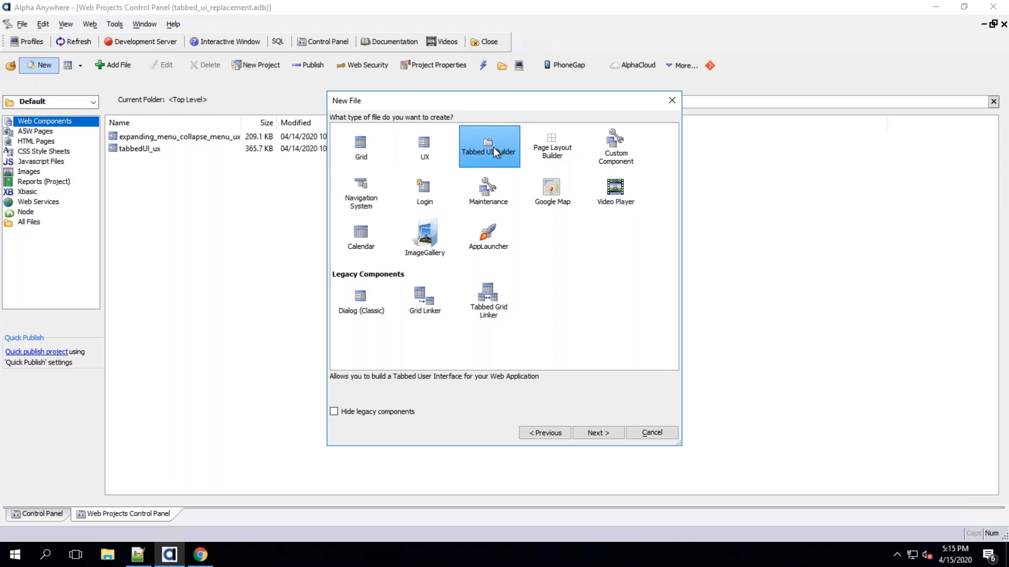
{"action": "left_click", "coordinate": [427, 153]}
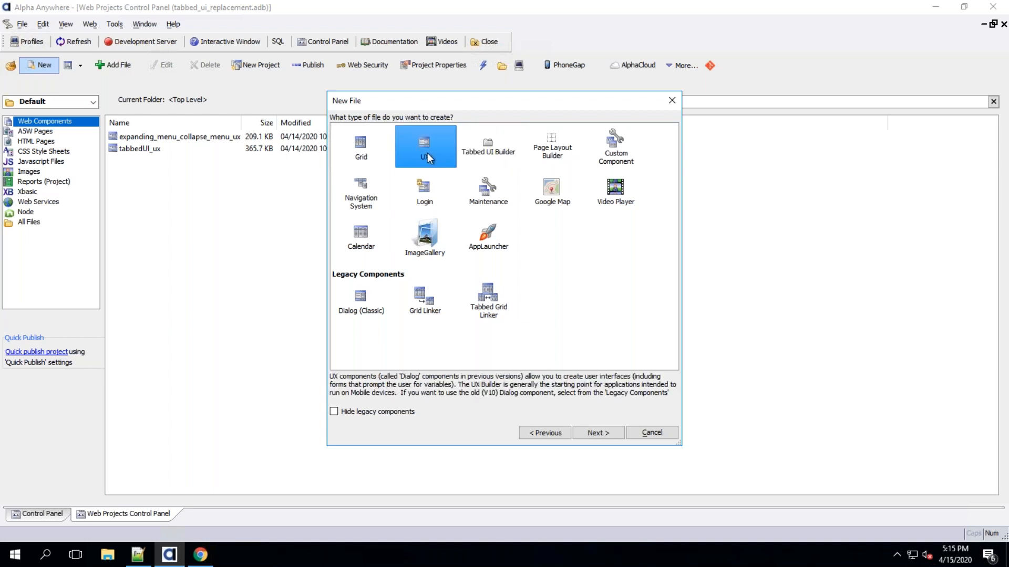
{"action": "left_click", "coordinate": [598, 432]}
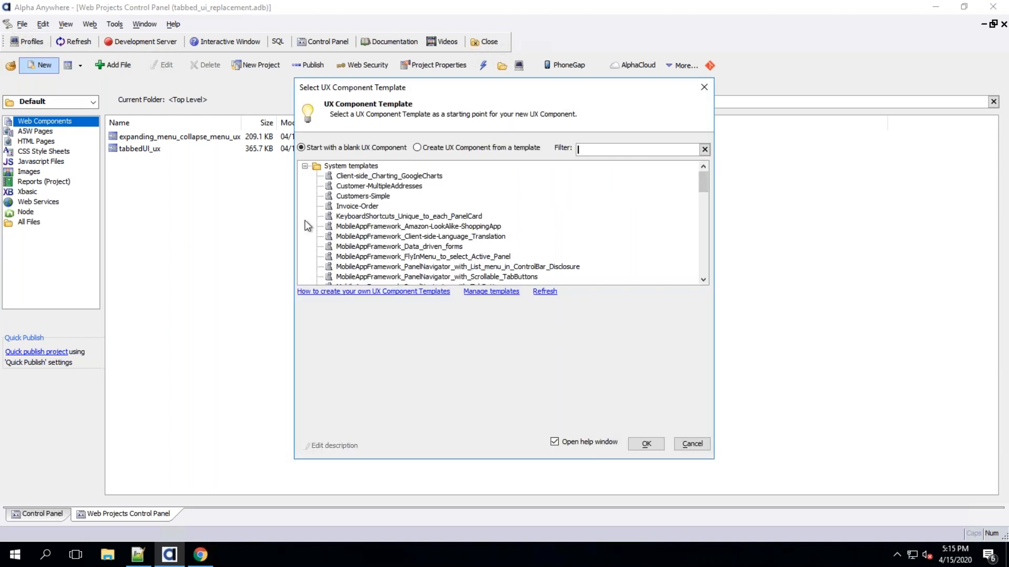
Browse the template list and start the new UX component from a blank template
{"action": "scroll", "coordinate": [705, 208], "scroll_direction": "down", "scroll_amount": 15}
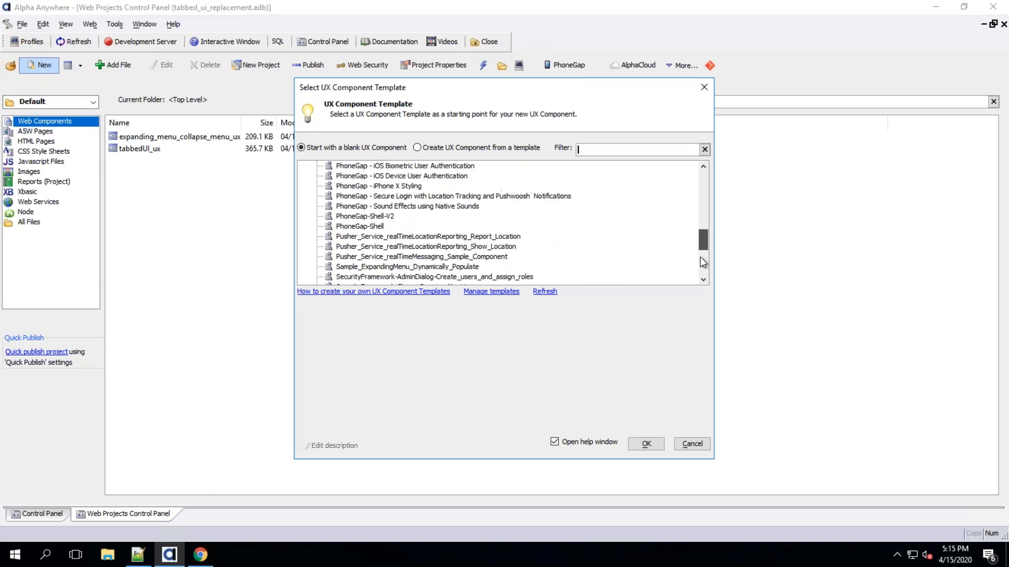
{"action": "scroll", "coordinate": [704, 204], "scroll_direction": "up", "scroll_amount": 10}
{"action": "scroll", "coordinate": [705, 269], "scroll_direction": "down", "scroll_amount": 10}
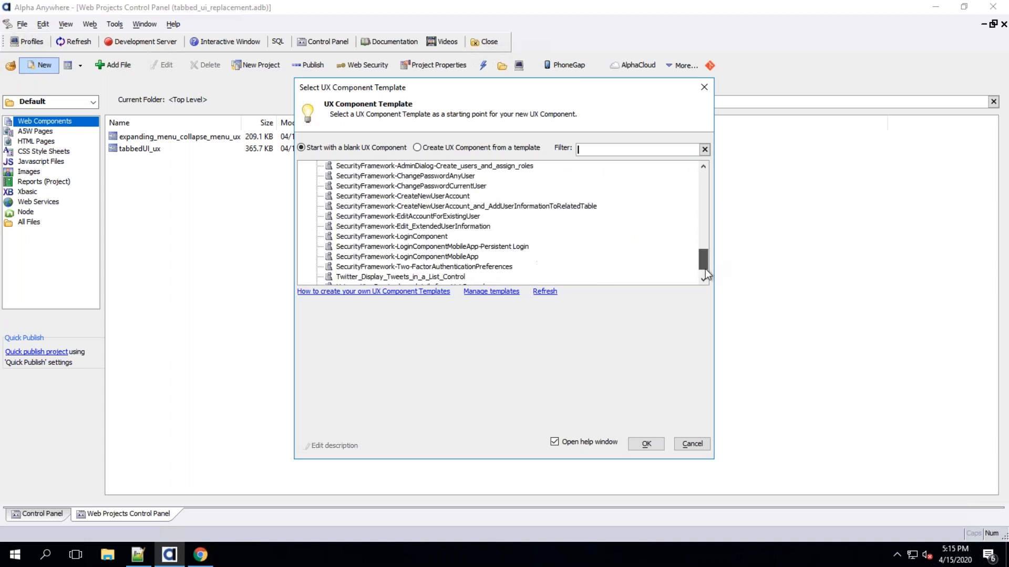
{"action": "scroll", "coordinate": [708, 205], "scroll_direction": "up", "scroll_amount": 6}
{"action": "scroll", "coordinate": [709, 200], "scroll_direction": "up", "scroll_amount": 10}
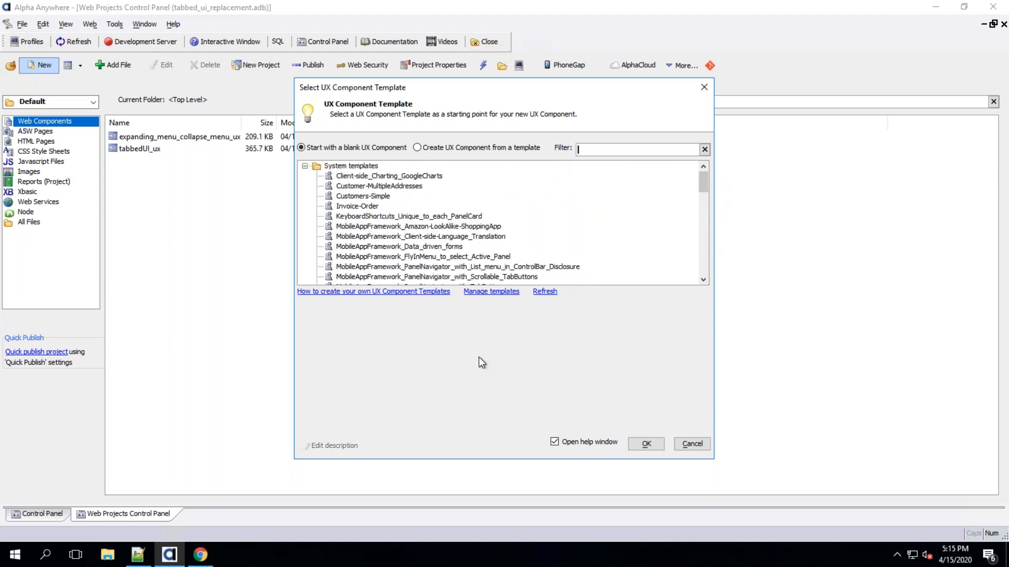
{"action": "left_click", "coordinate": [660, 446]}
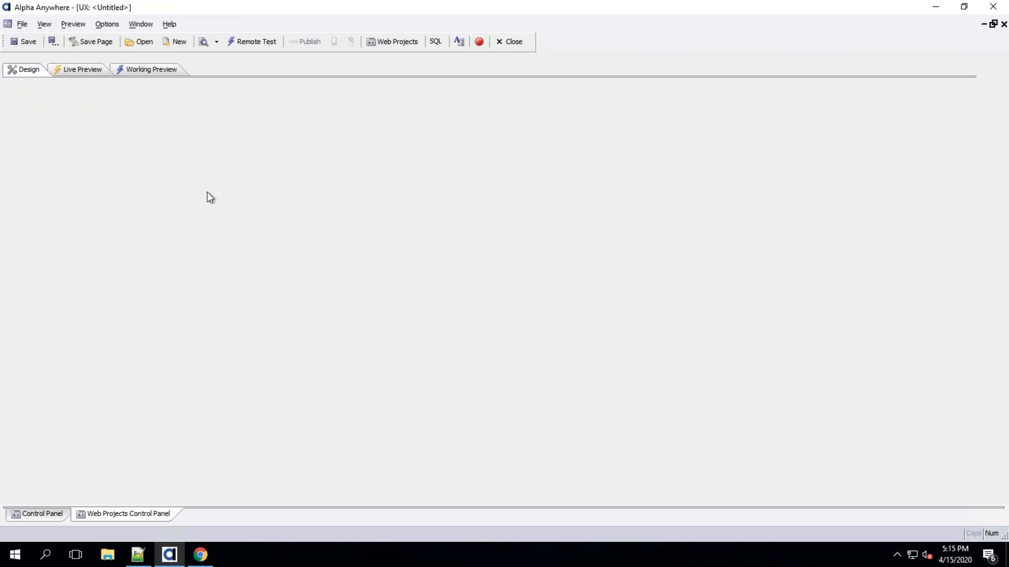
Insert a Panel Layout with both its opening and closing tags
{"action": "left_click", "coordinate": [40, 132]}
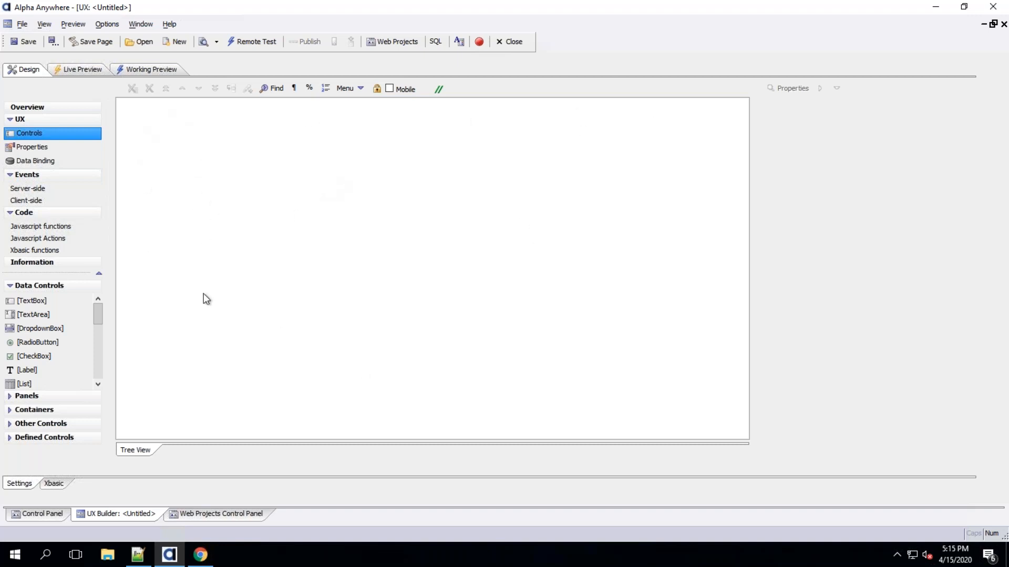
{"action": "left_click", "coordinate": [46, 398]}
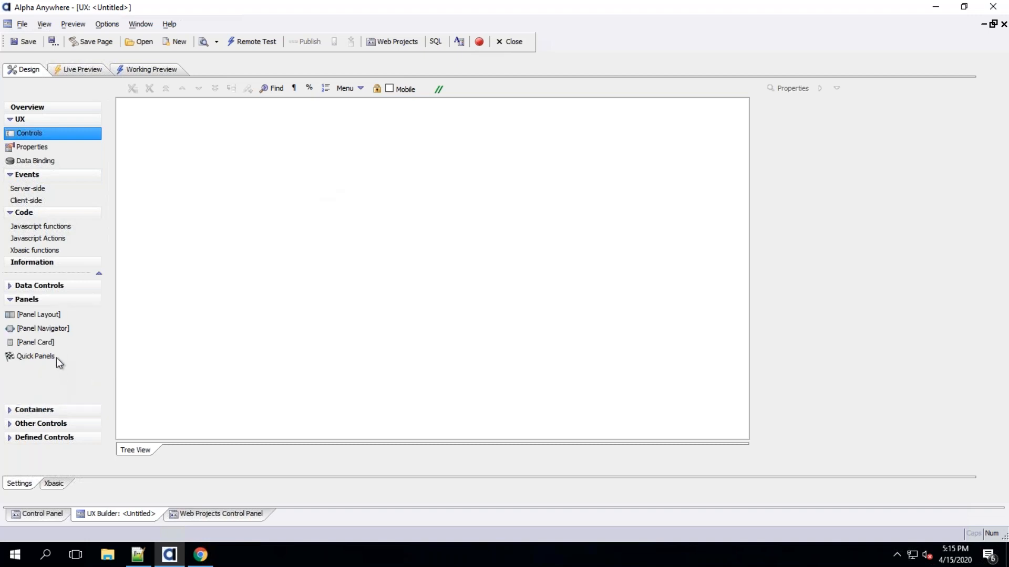
{"action": "double_click", "coordinate": [56, 314]}
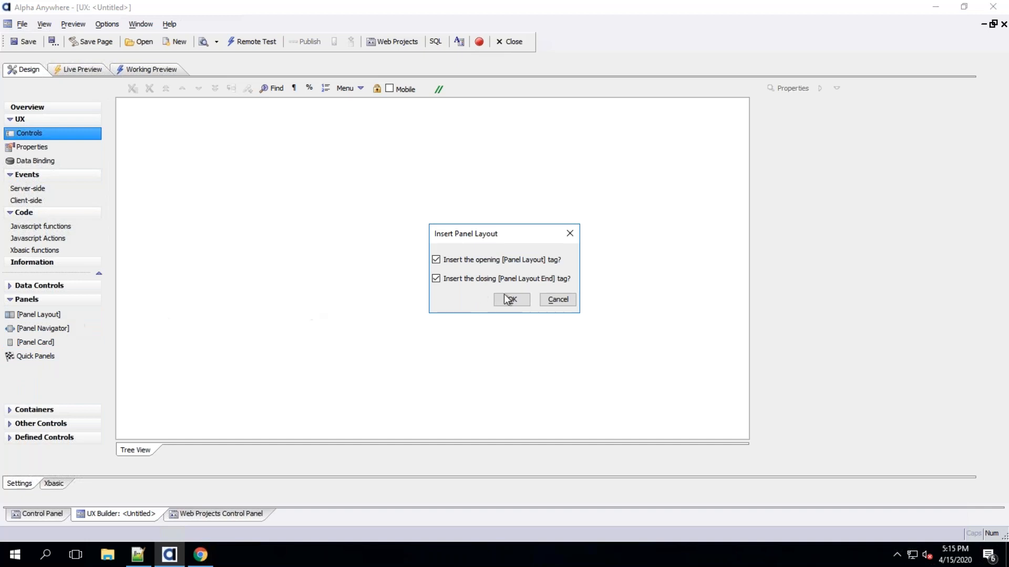
{"action": "left_click", "coordinate": [510, 301]}
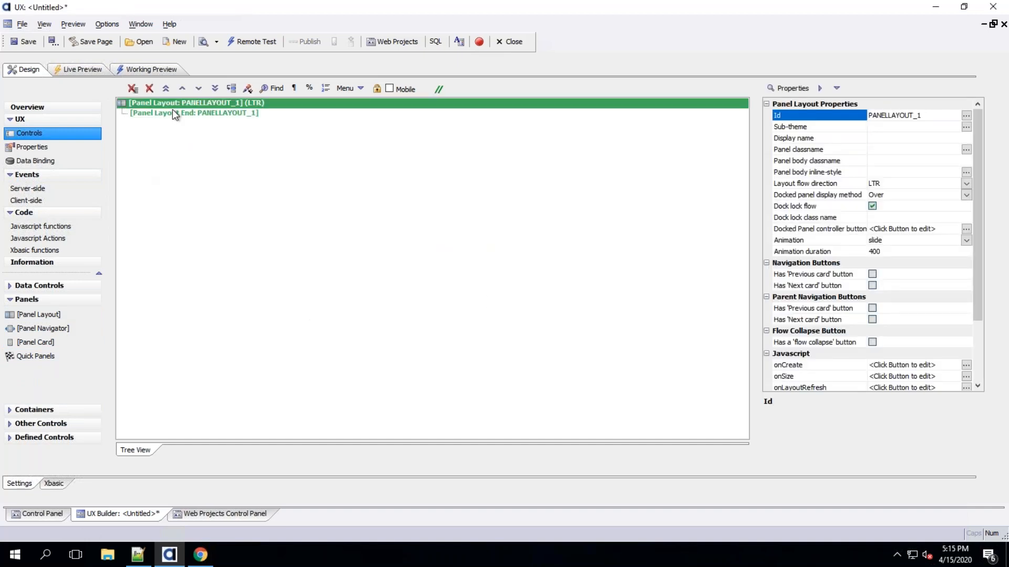
Insert two Panel Cards, one after the other, inside the panel layout
{"action": "double_click", "coordinate": [56, 339]}
{"action": "left_click", "coordinate": [532, 300]}
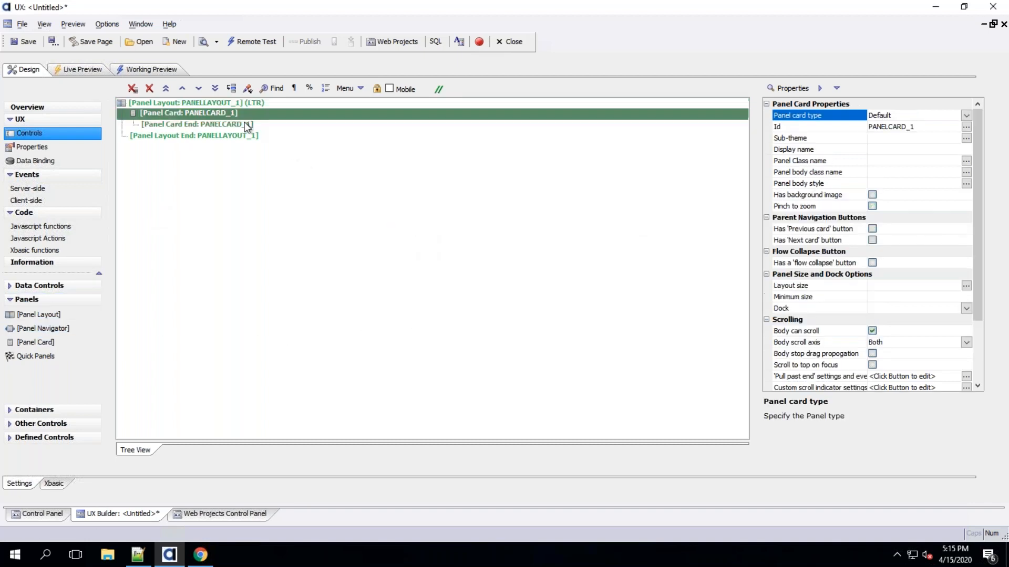
{"action": "double_click", "coordinate": [63, 341]}
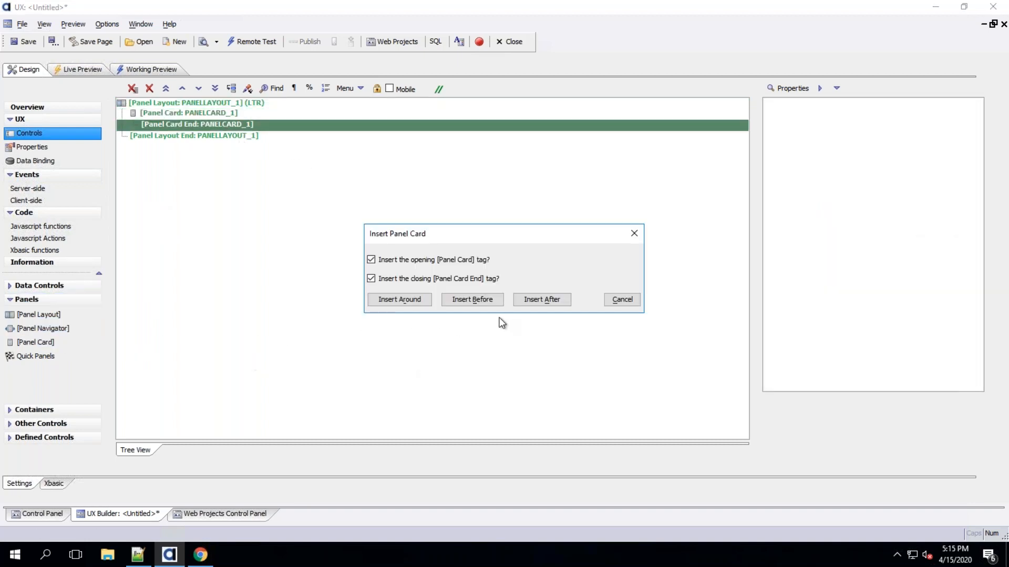
{"action": "left_click", "coordinate": [535, 298]}
Rename the panel layout's Id to PL_TABBEDUI
{"action": "left_click", "coordinate": [239, 102]}
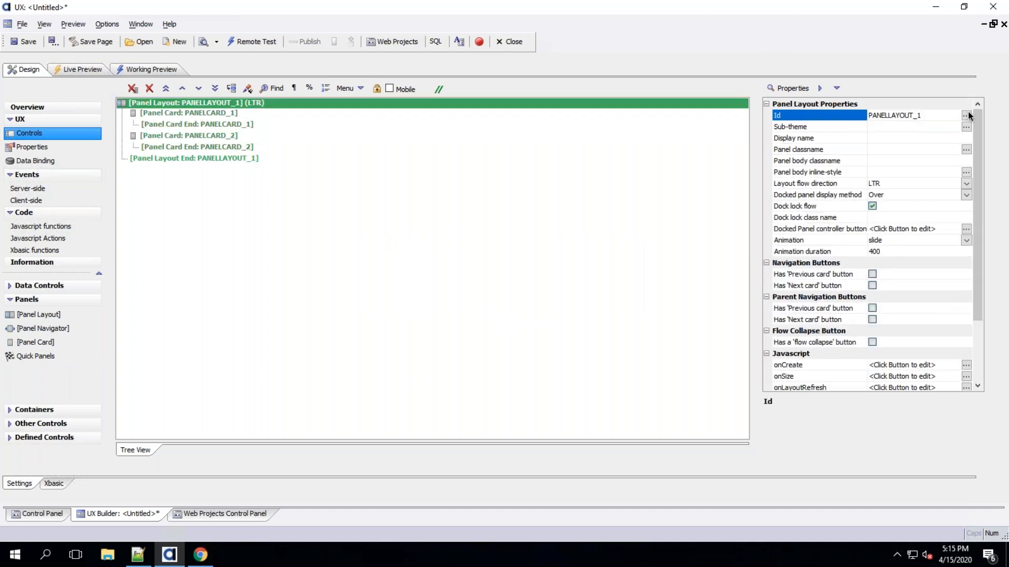
{"action": "left_click", "coordinate": [966, 115]}
{"action": "type", "text": "PL_"}
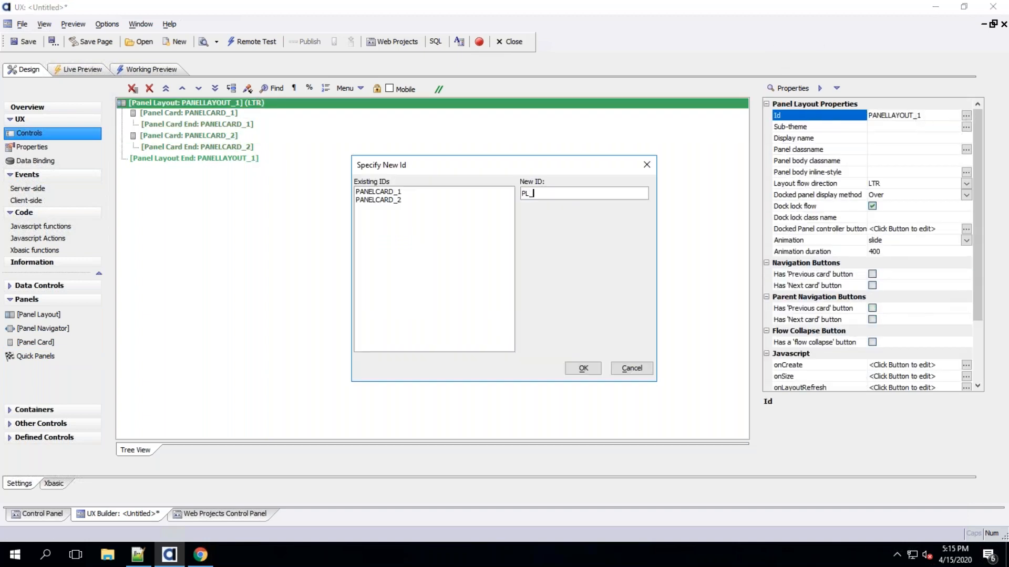
{"action": "type", "text": "TABBEDUI"}
{"action": "left_click", "coordinate": [583, 368]}
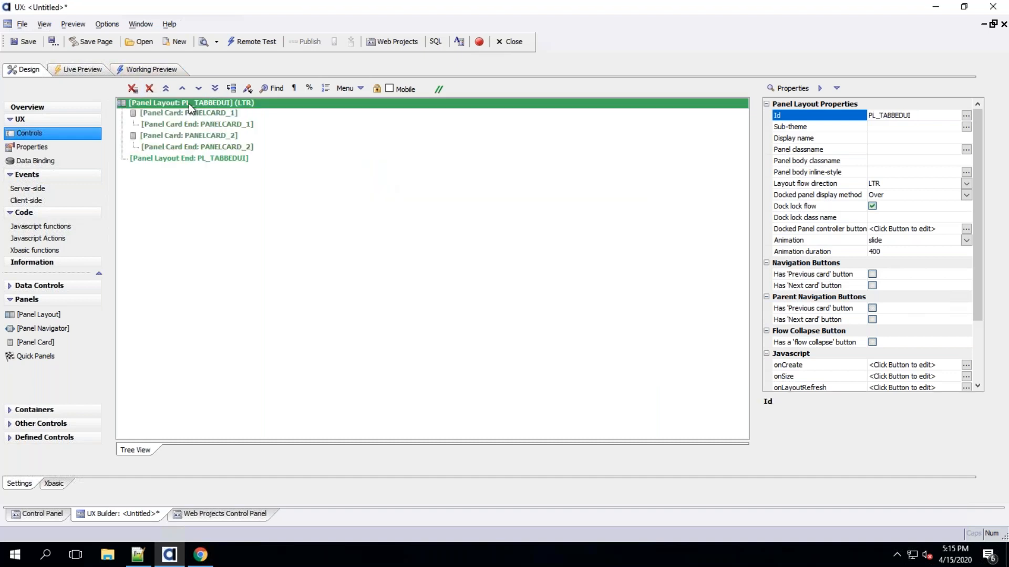
Rename the first panel card's Id to PC_MENU
{"action": "left_click", "coordinate": [176, 113]}
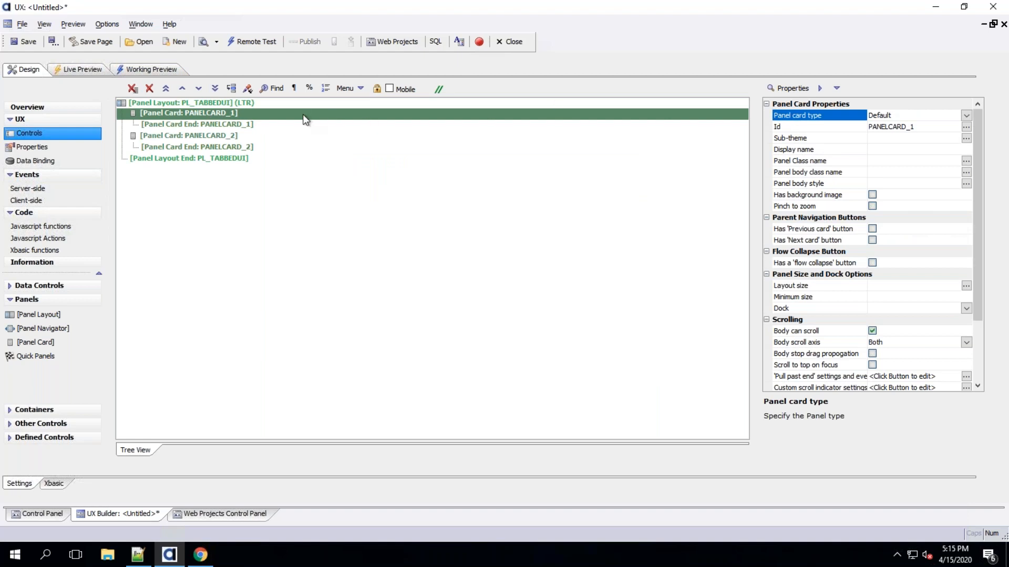
{"action": "left_click", "coordinate": [228, 103]}
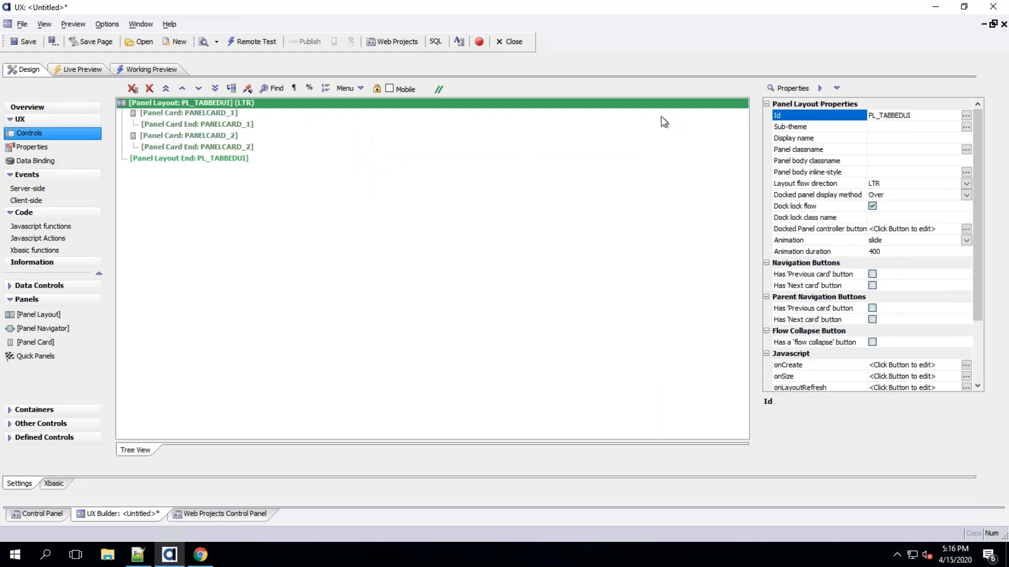
{"action": "left_click", "coordinate": [233, 113]}
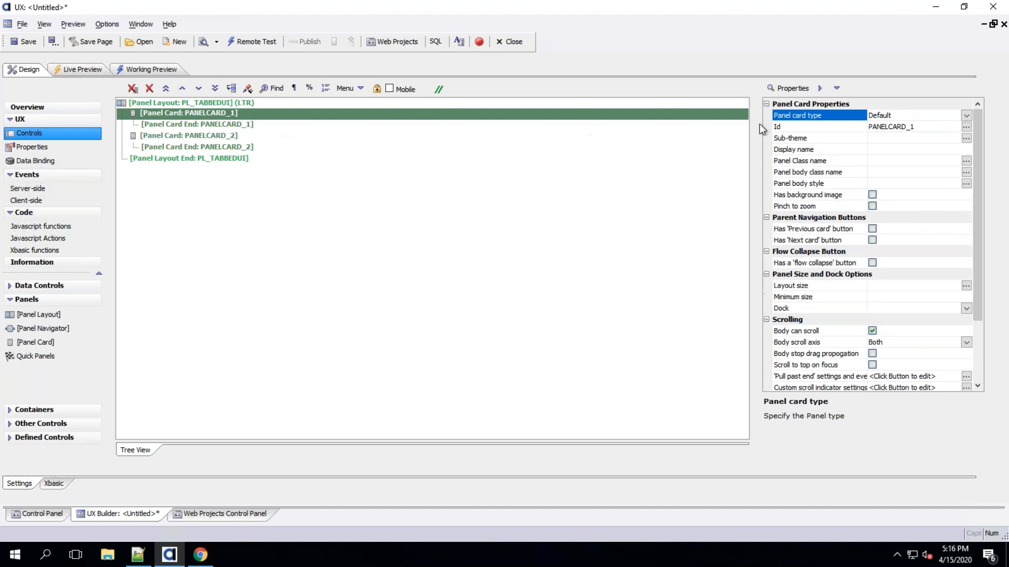
{"action": "left_click", "coordinate": [966, 128]}
{"action": "type", "text": "C"}
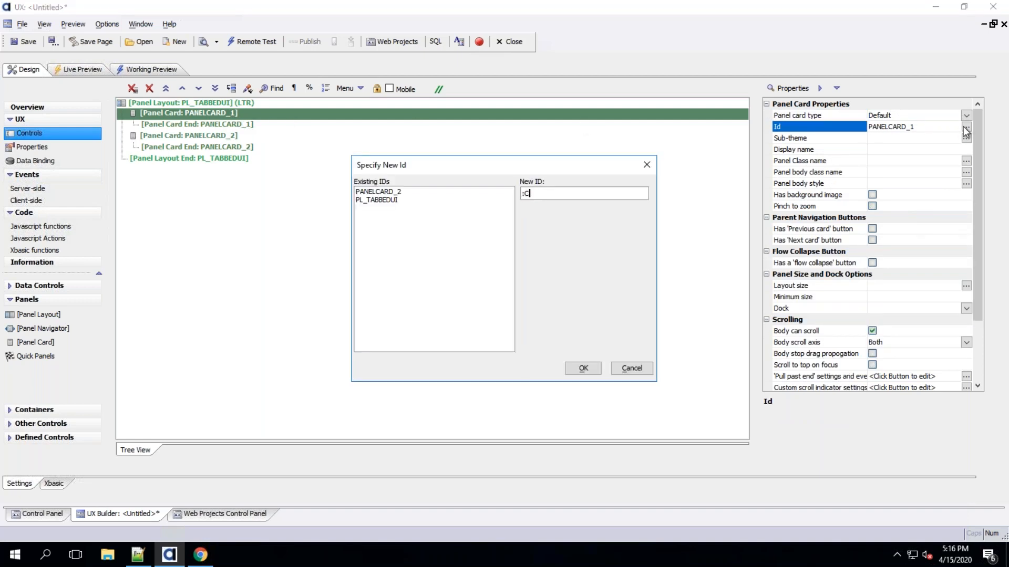
{"action": "key", "text": "BackSpace"}
{"action": "key", "text": "BackSpace"}
{"action": "type", "text": "PC_MENU"}
{"action": "left_click", "coordinate": [583, 368]}
Rename the second panel card's Id to PC_CONTENT
{"action": "left_click", "coordinate": [235, 137]}
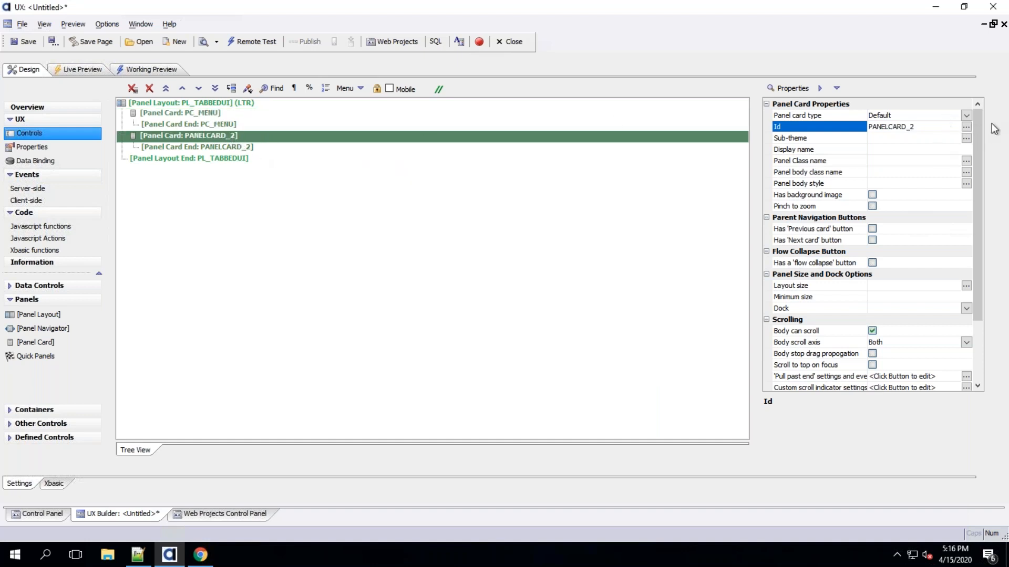
{"action": "left_click", "coordinate": [966, 128]}
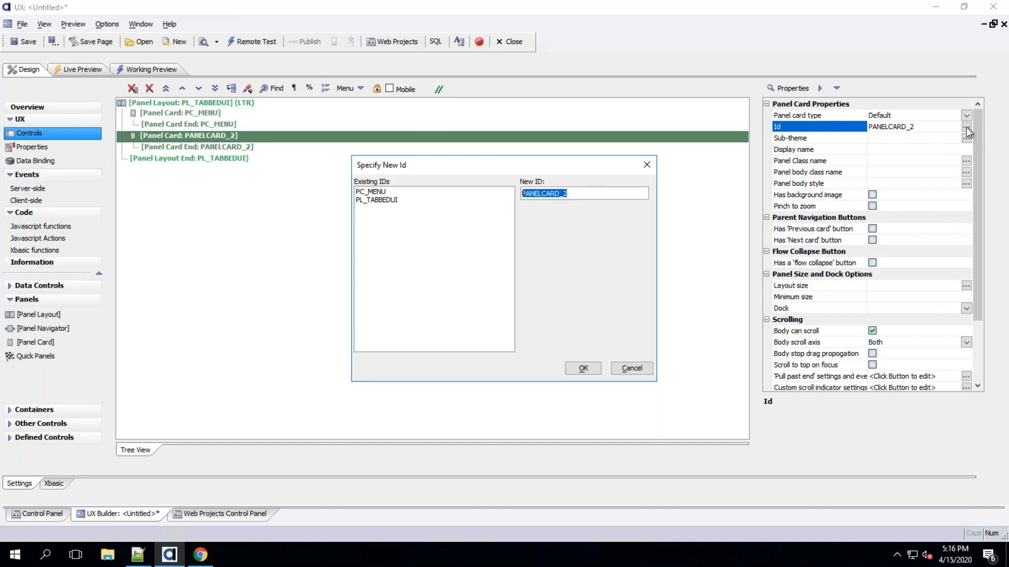
{"action": "type", "text": "PC_CONTENT"}
{"action": "left_click", "coordinate": [583, 368]}
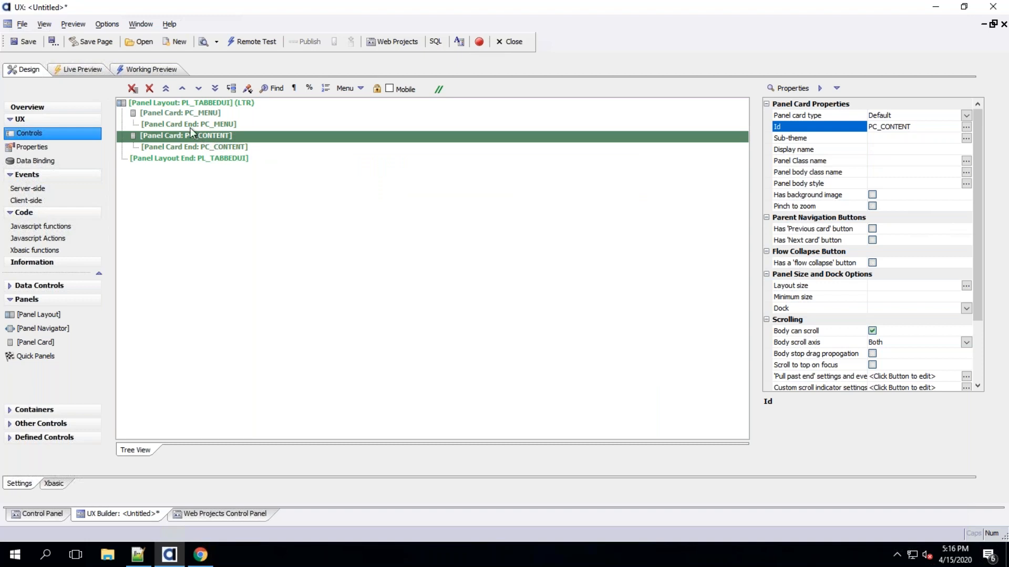
Save the component as tabbedUI_webinar_ux with the Always Allowed security setting
{"action": "left_click", "coordinate": [42, 40]}
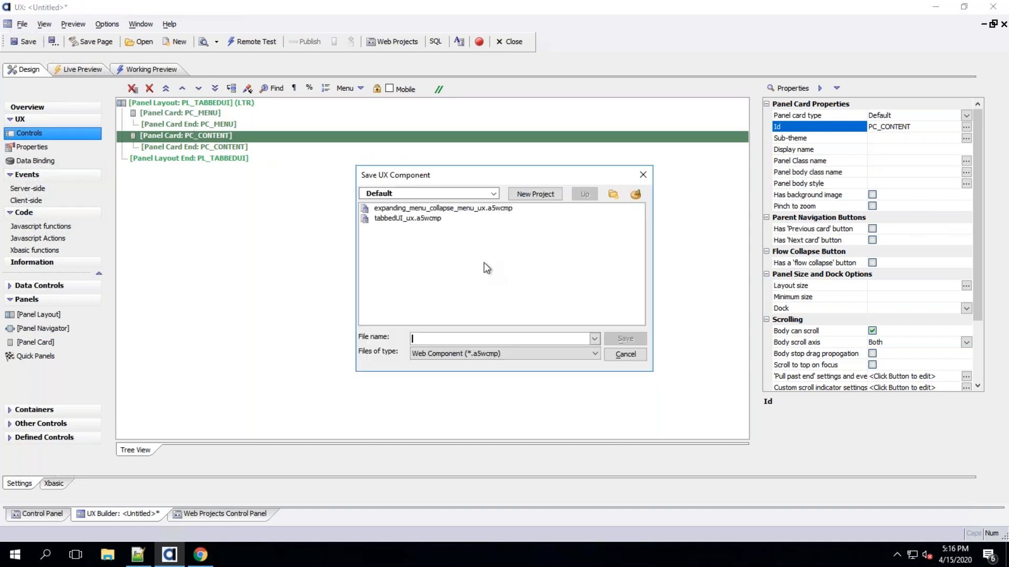
{"action": "type", "text": "tabbedUI_webinar_ux"}
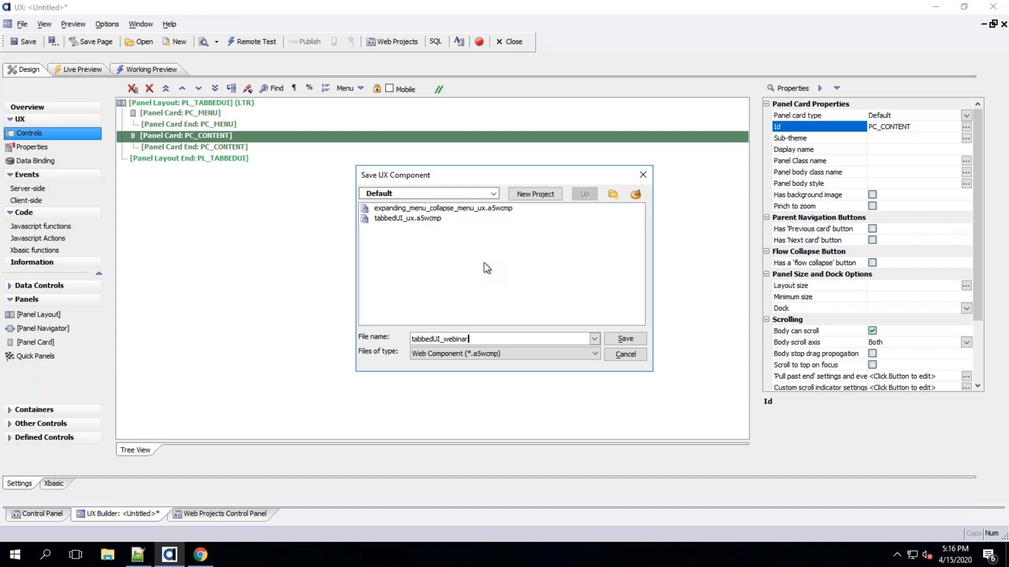
{"action": "key", "text": "Return"}
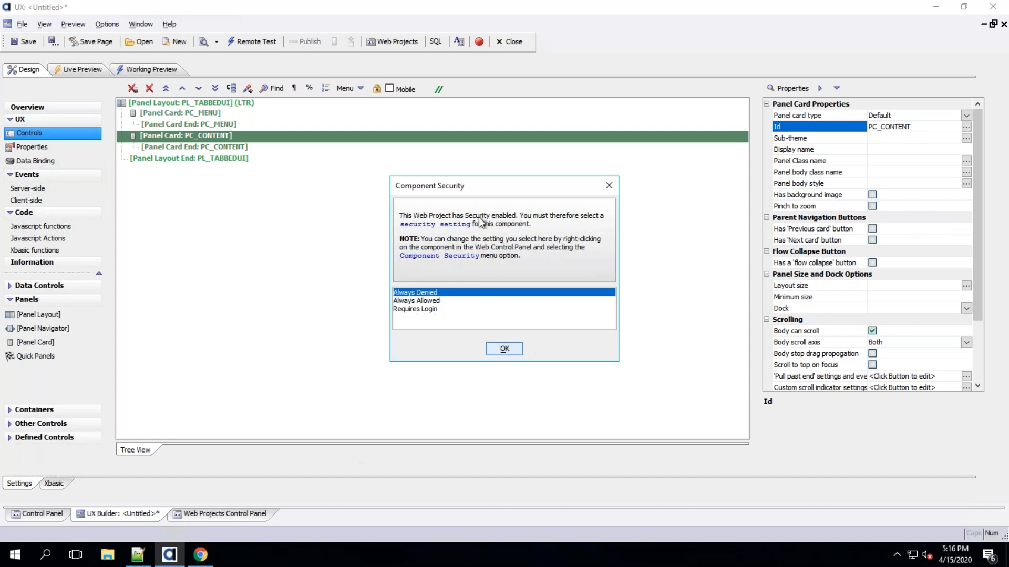
{"action": "left_click", "coordinate": [425, 302]}
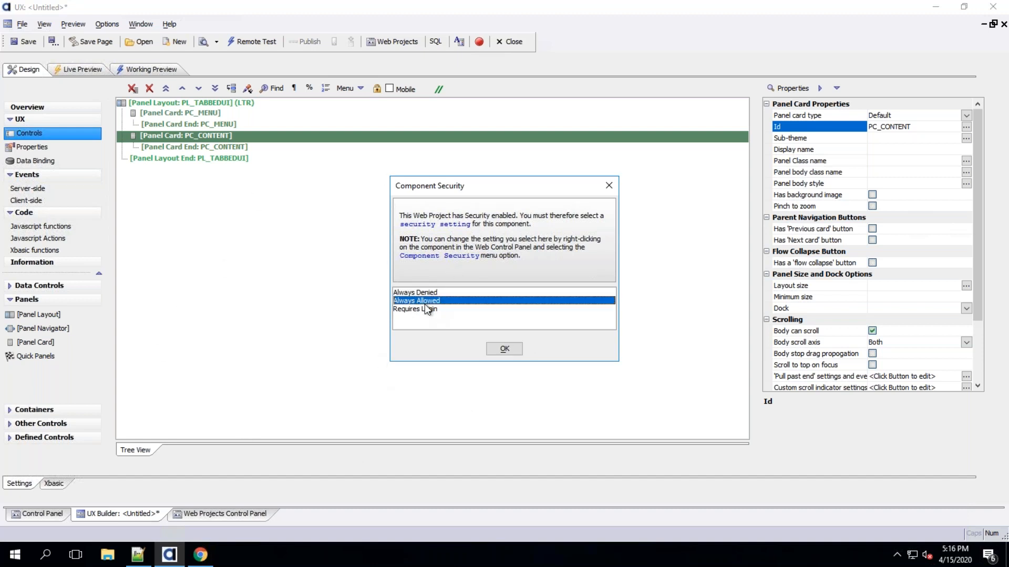
{"action": "left_click", "coordinate": [504, 349]}
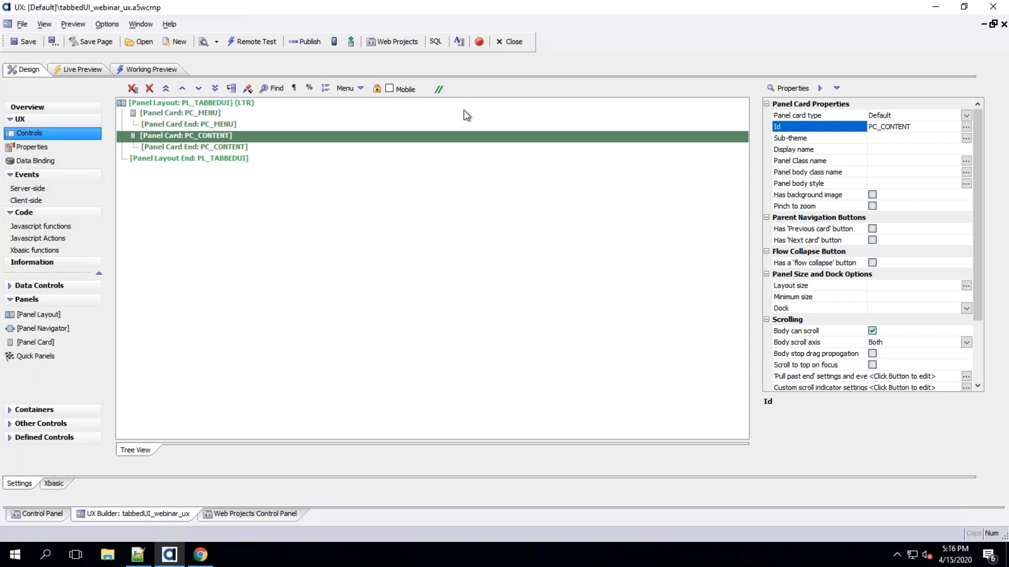
{"action": "left_click", "coordinate": [220, 104]}
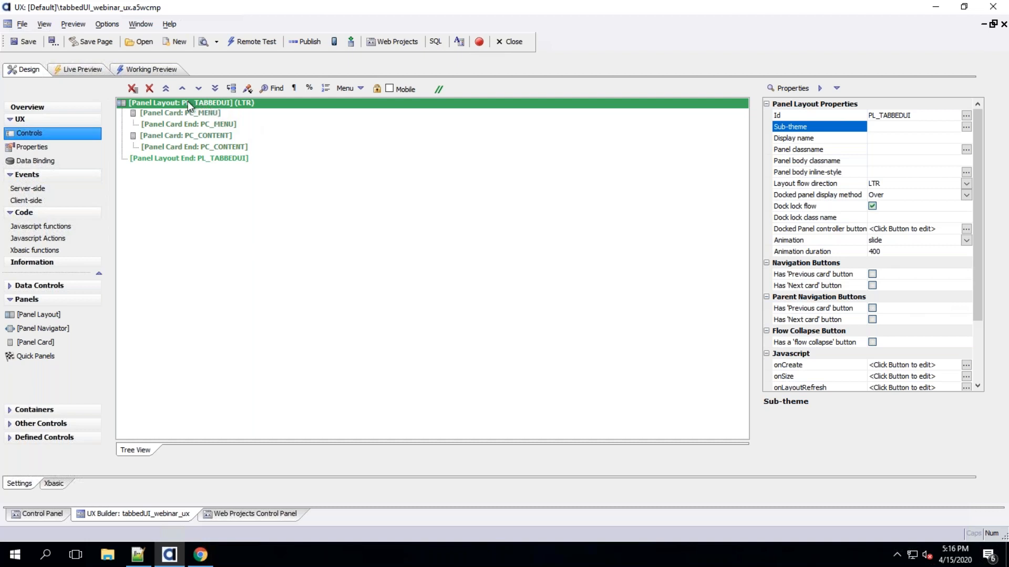
{"action": "left_click_drag", "start_coordinate": [188, 112], "coordinate": [188, 149]}
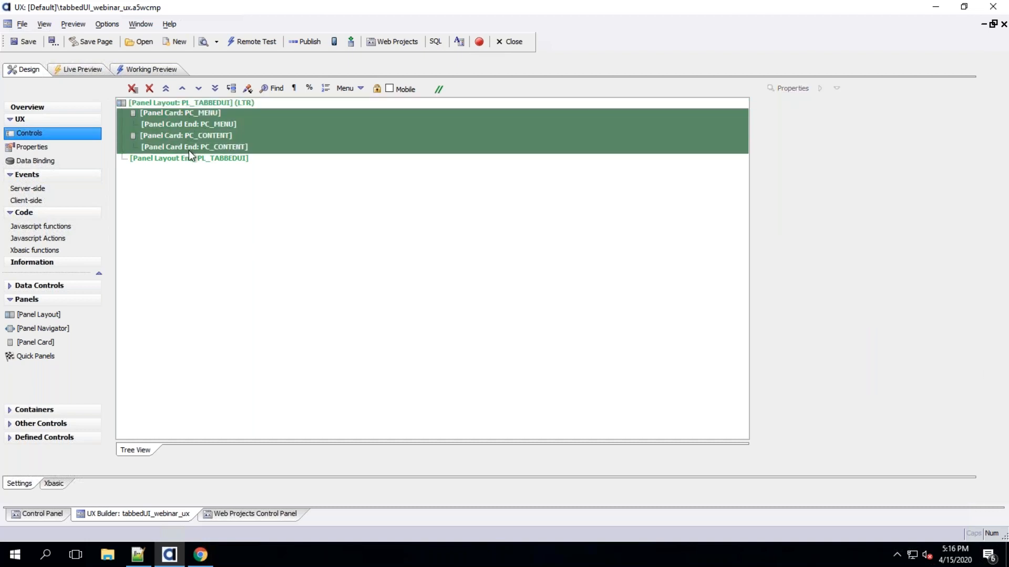
{"action": "left_click", "coordinate": [210, 102]}
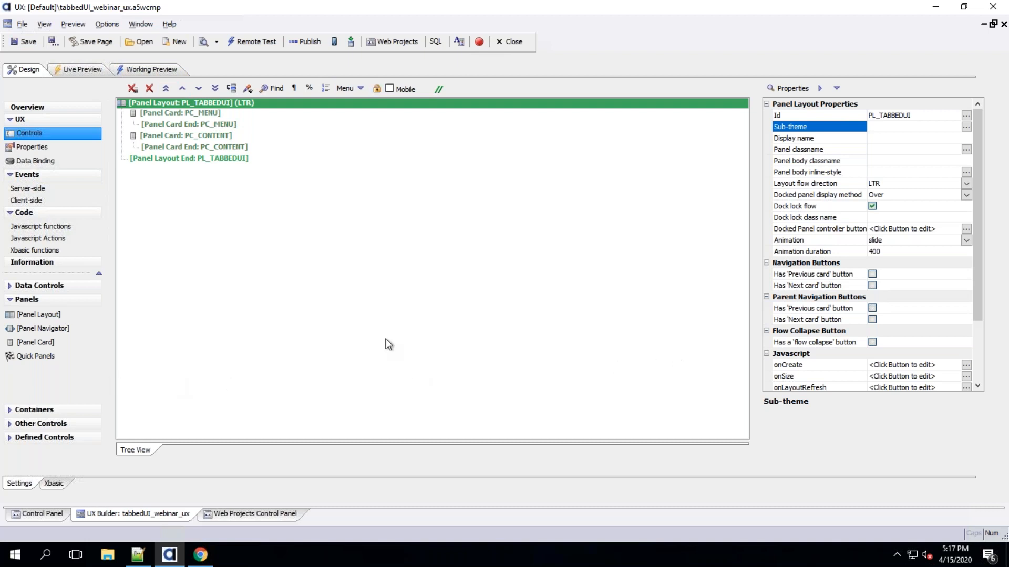
{"action": "left_click", "coordinate": [207, 119]}
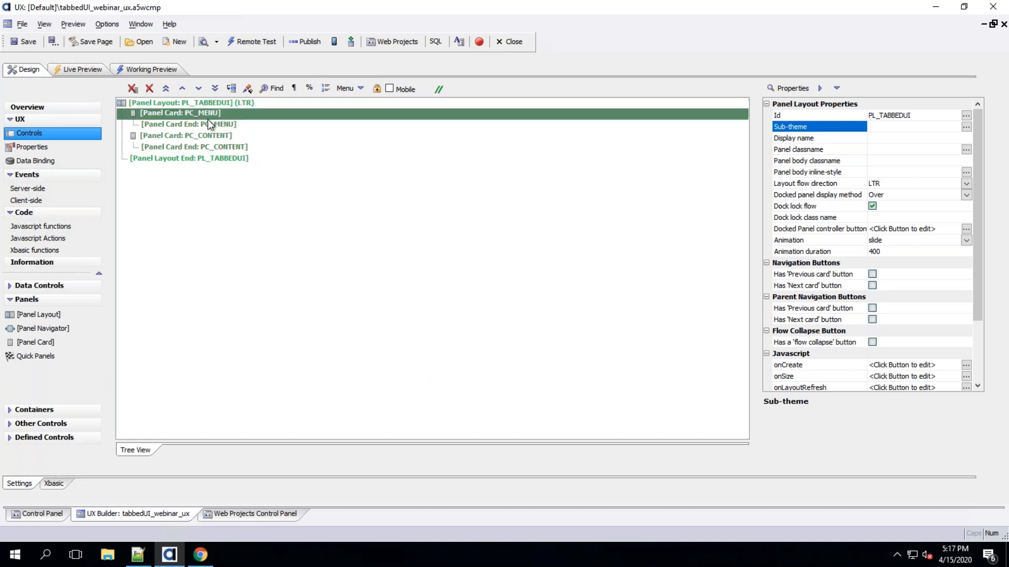
{"action": "left_click_drag", "start_coordinate": [226, 135], "coordinate": [230, 148]}
Set the PC_MENU panel card's layout size to 15%
{"action": "left_click", "coordinate": [215, 112]}
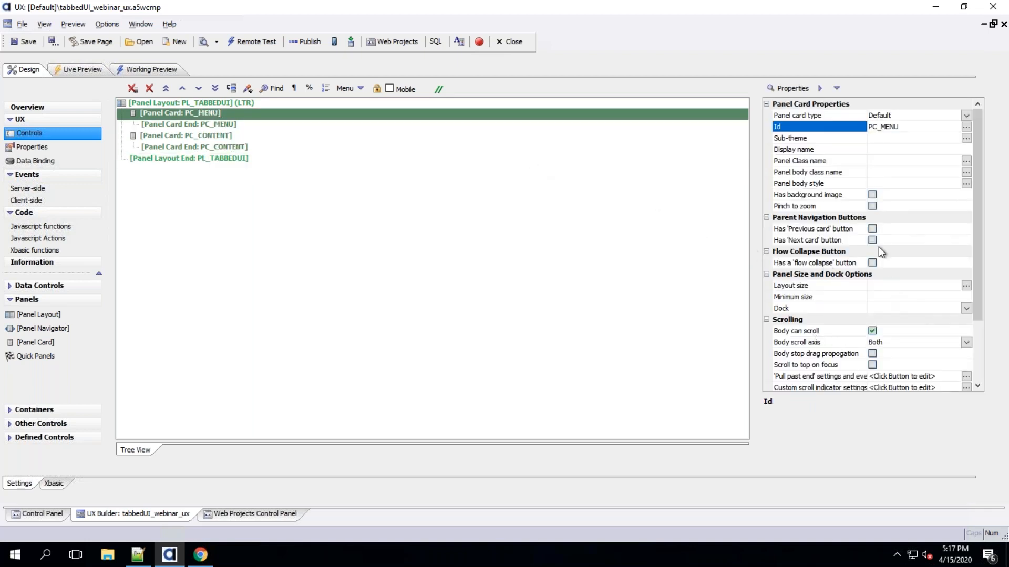
{"action": "left_click", "coordinate": [847, 288]}
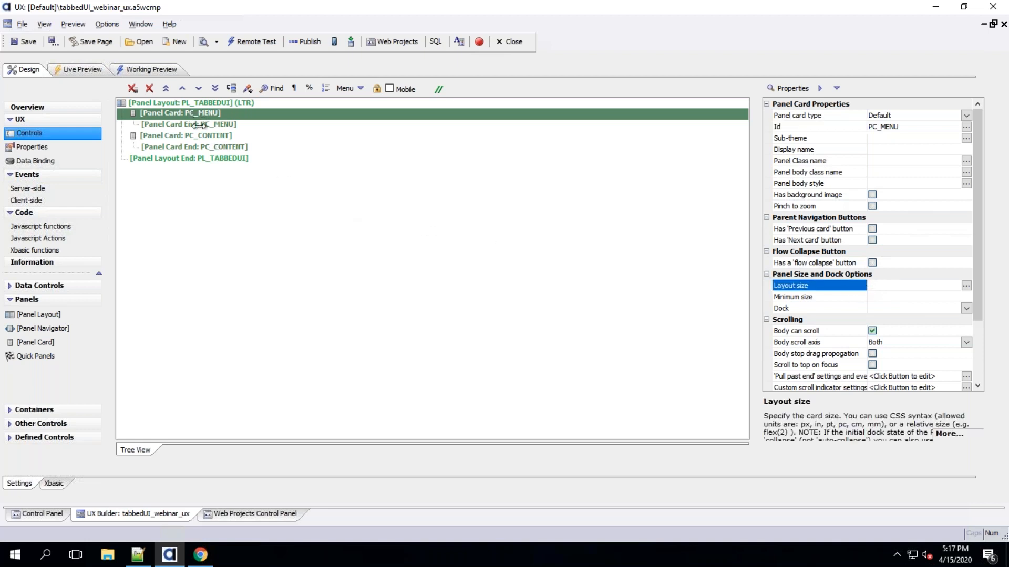
{"action": "left_click", "coordinate": [890, 287]}
{"action": "type", "text": "15%"}
{"action": "key", "text": "Return"}
Add a static text control reading Content to the PC_CONTENT panel card
{"action": "left_click_drag", "start_coordinate": [204, 115], "coordinate": [205, 127]}
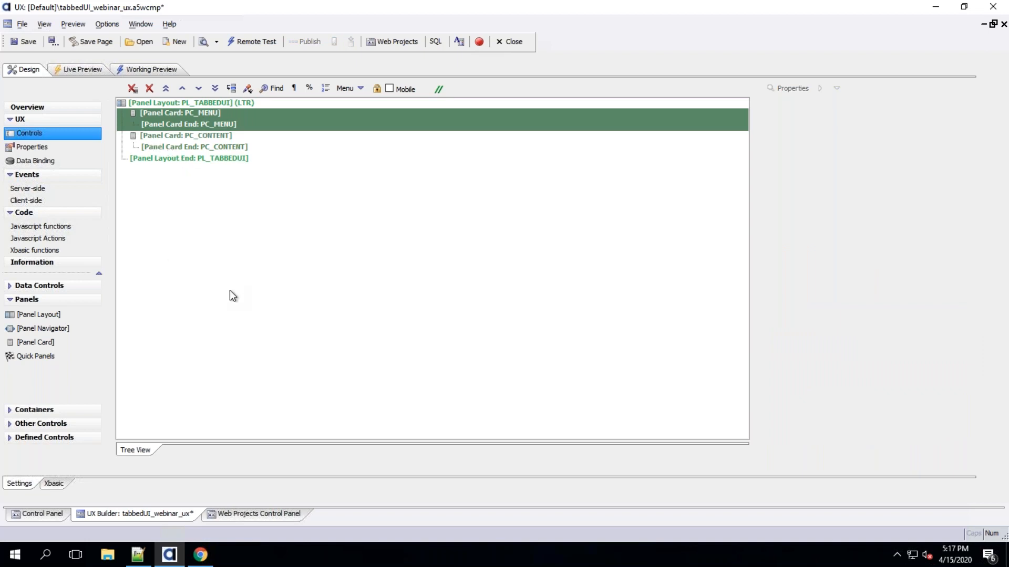
{"action": "left_click_drag", "start_coordinate": [203, 135], "coordinate": [200, 151]}
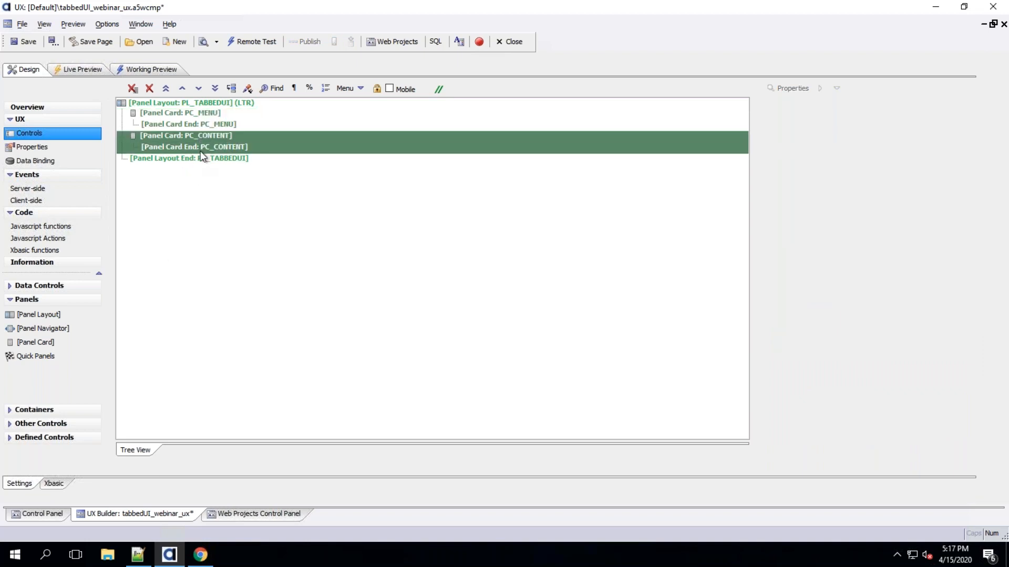
{"action": "left_click", "coordinate": [203, 135]}
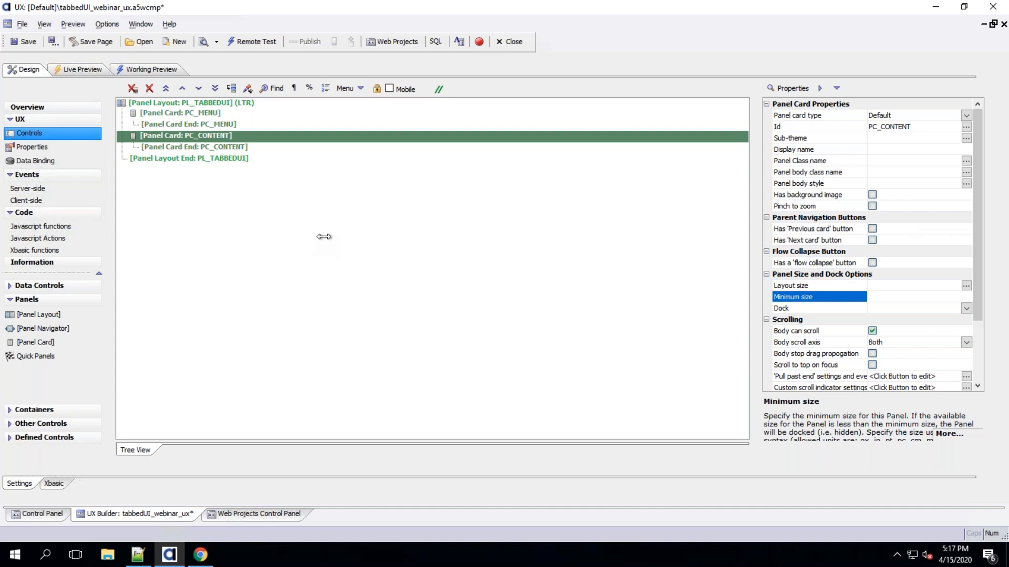
{"action": "left_click", "coordinate": [210, 113]}
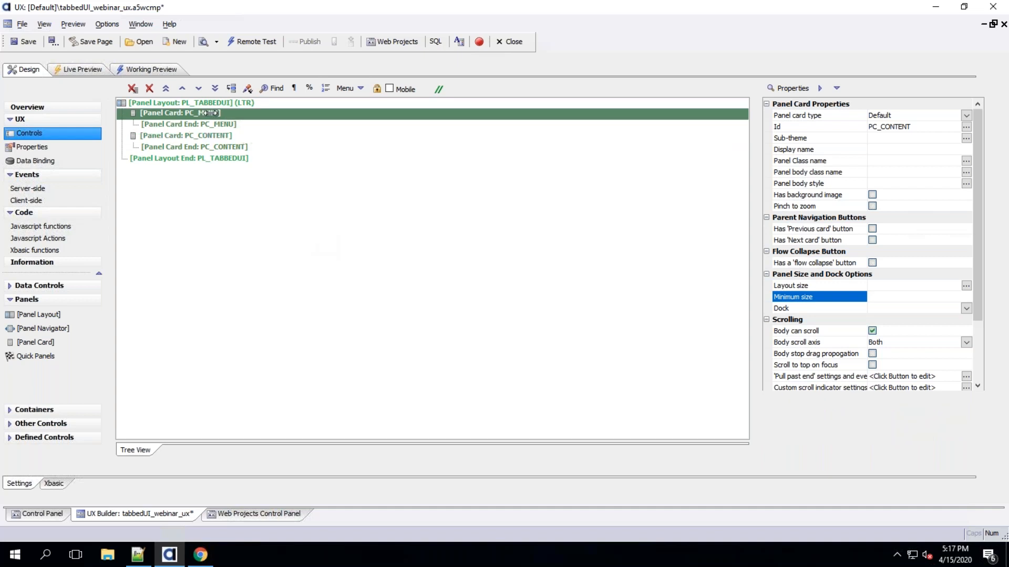
{"action": "left_click", "coordinate": [215, 136]}
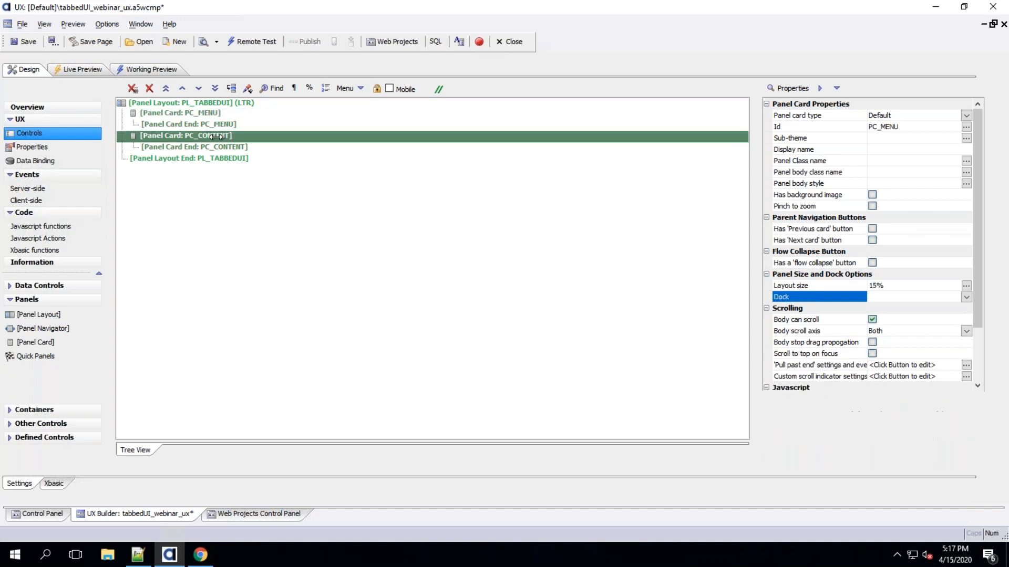
{"action": "left_click", "coordinate": [58, 422]}
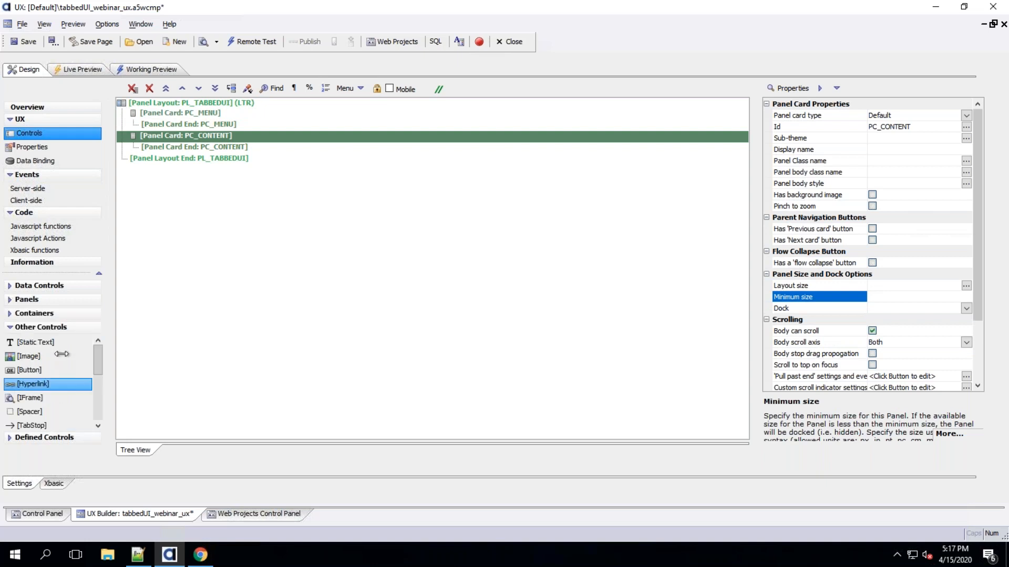
{"action": "left_click_drag", "start_coordinate": [59, 345], "coordinate": [261, 252]}
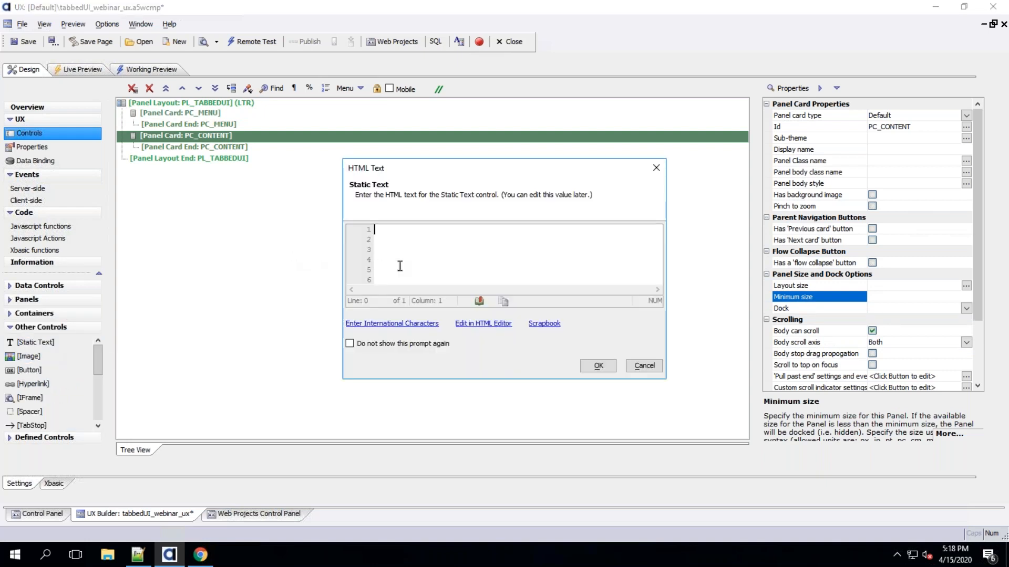
{"action": "type", "text": "Content"}
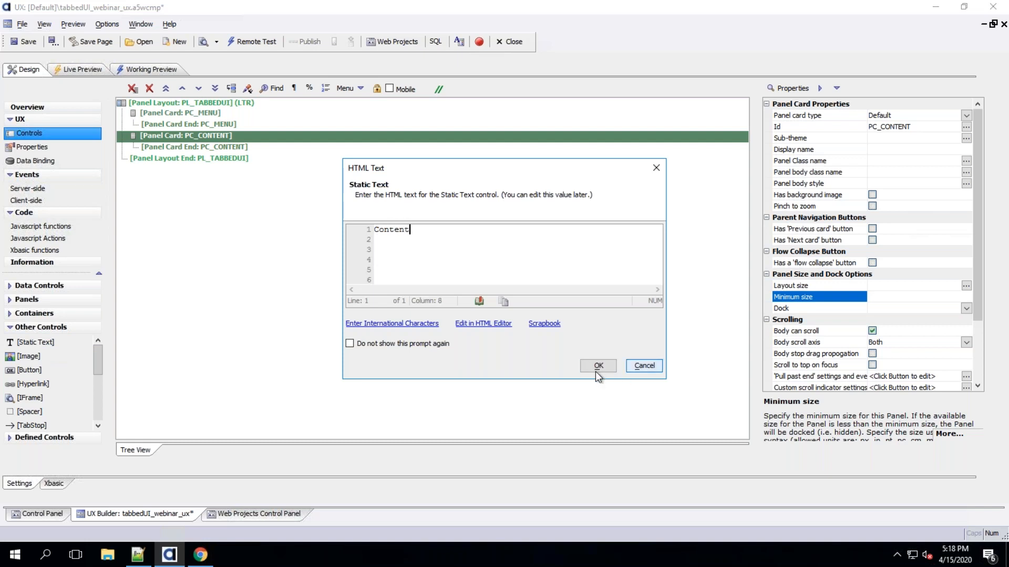
{"action": "left_click", "coordinate": [597, 366]}
Add an ExpandingMenu control named main_menu to the PC_MENU panel card
{"action": "left_click", "coordinate": [181, 113]}
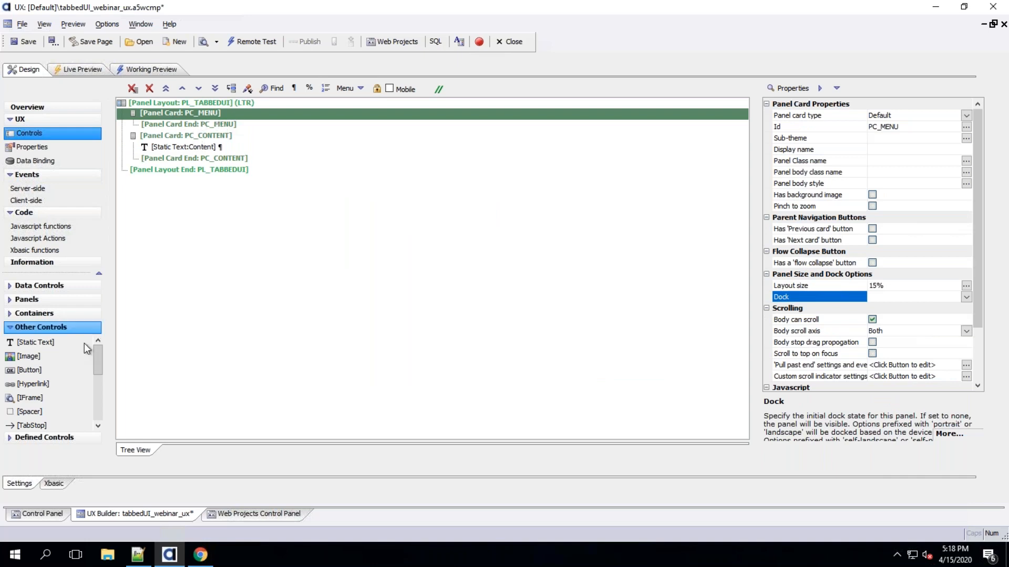
{"action": "left_click", "coordinate": [38, 286]}
{"action": "scroll", "coordinate": [98, 368], "scroll_direction": "down", "scroll_amount": 5}
{"action": "scroll", "coordinate": [97, 374], "scroll_direction": "down", "scroll_amount": 2}
{"action": "double_click", "coordinate": [65, 380]}
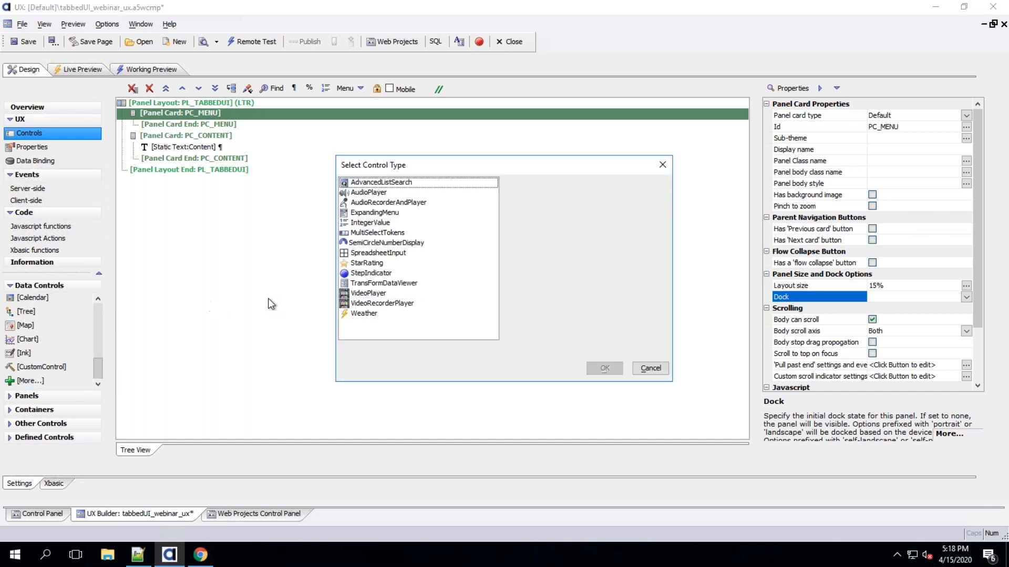
{"action": "left_click", "coordinate": [379, 213]}
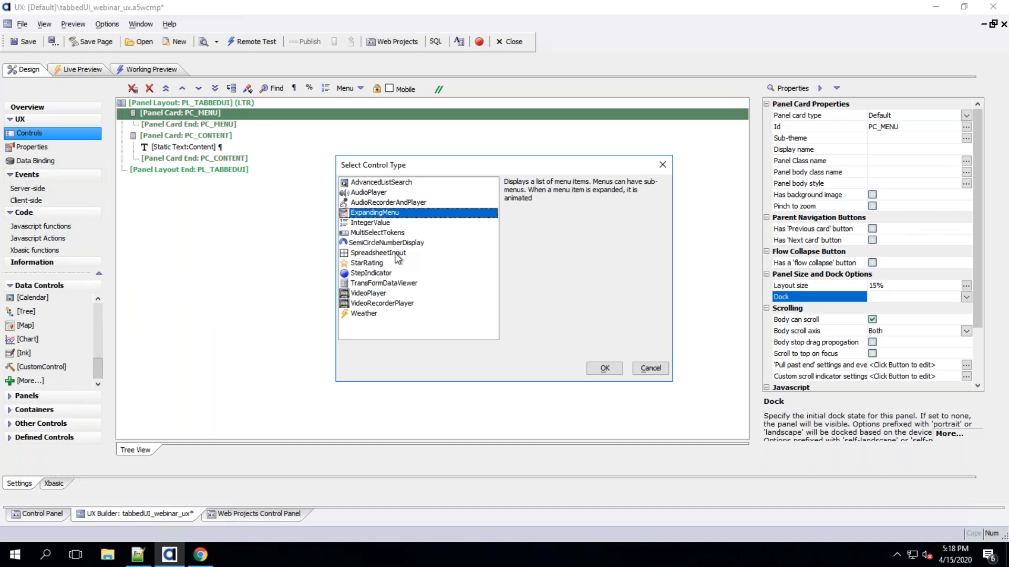
{"action": "left_click", "coordinate": [600, 367]}
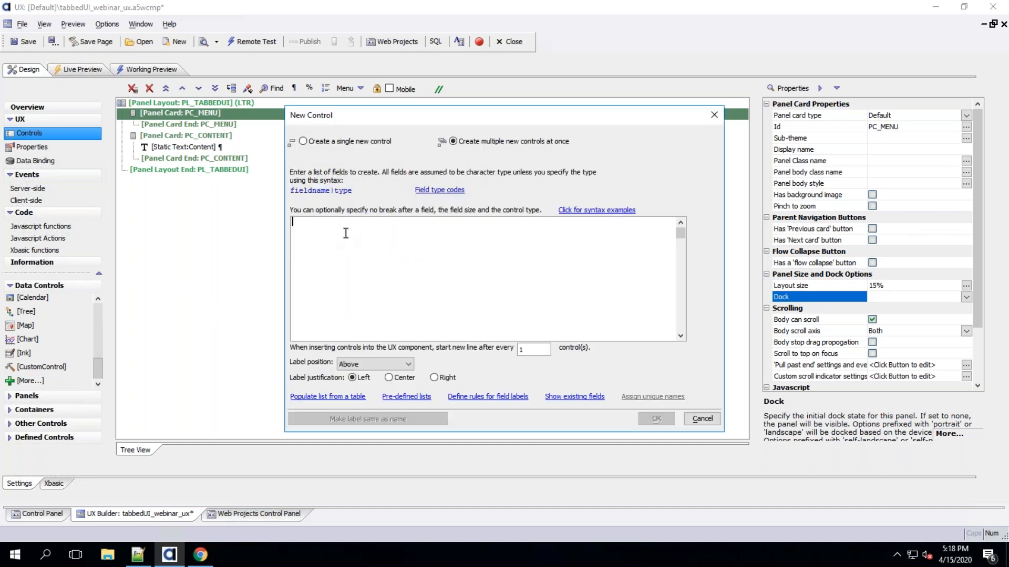
{"action": "type", "text": "main_menu"}
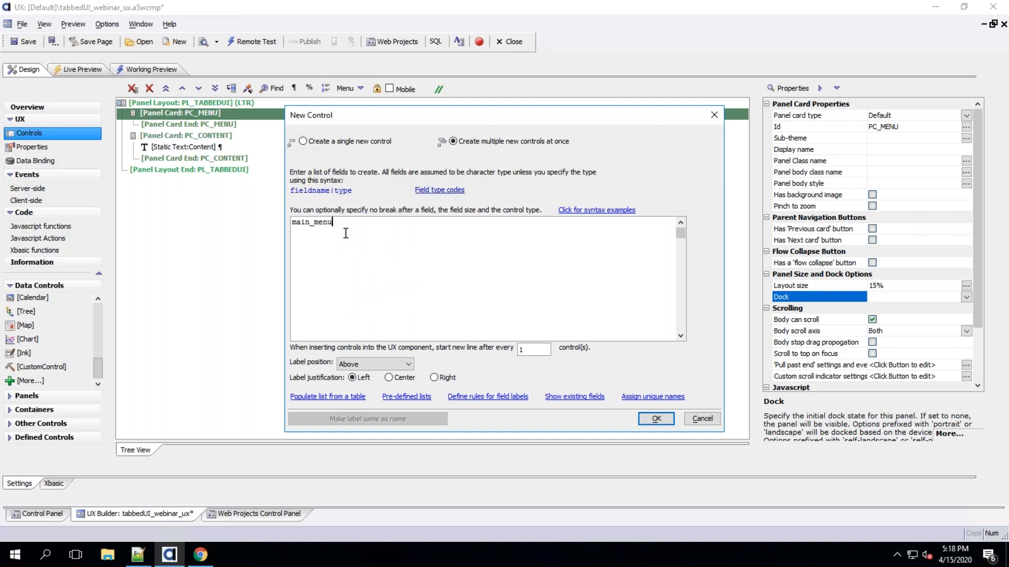
{"action": "left_click", "coordinate": [656, 419]}
Turn on Fill container for the main_menu control
{"action": "left_click", "coordinate": [172, 113]}
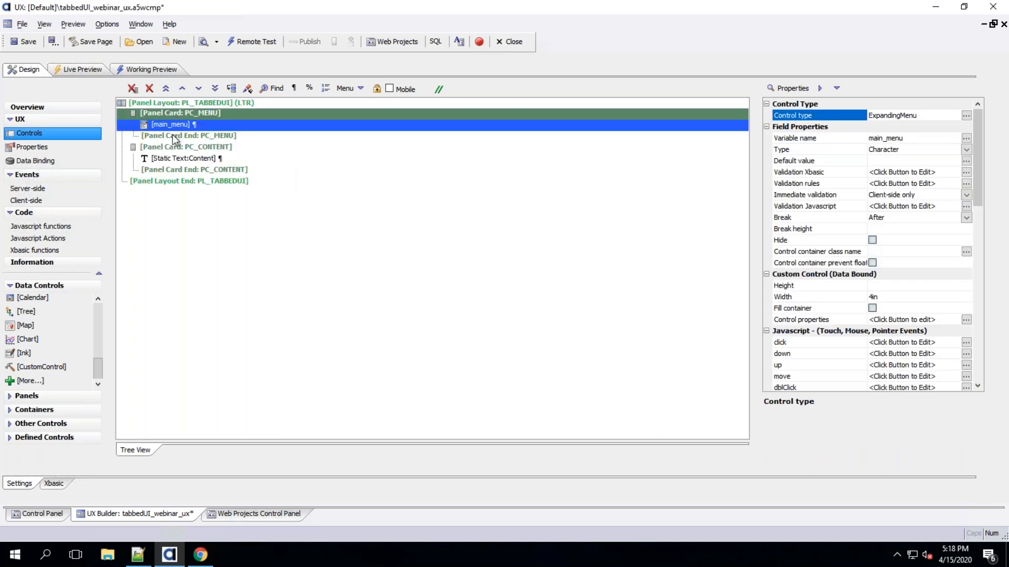
{"action": "left_click", "coordinate": [173, 135], "text": "shift"}
{"action": "left_click", "coordinate": [175, 125]}
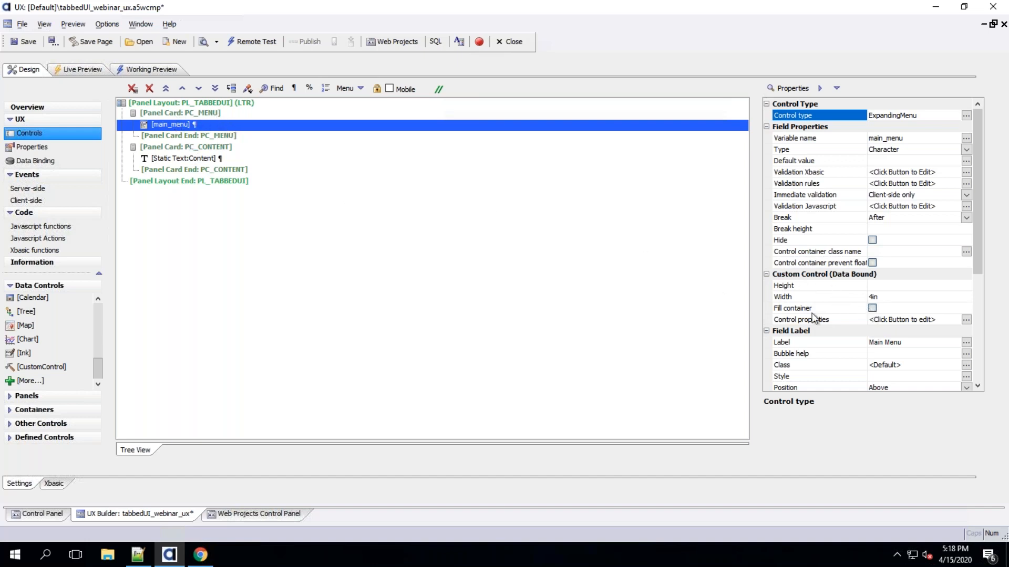
{"action": "left_click", "coordinate": [843, 309]}
{"action": "left_click", "coordinate": [872, 308]}
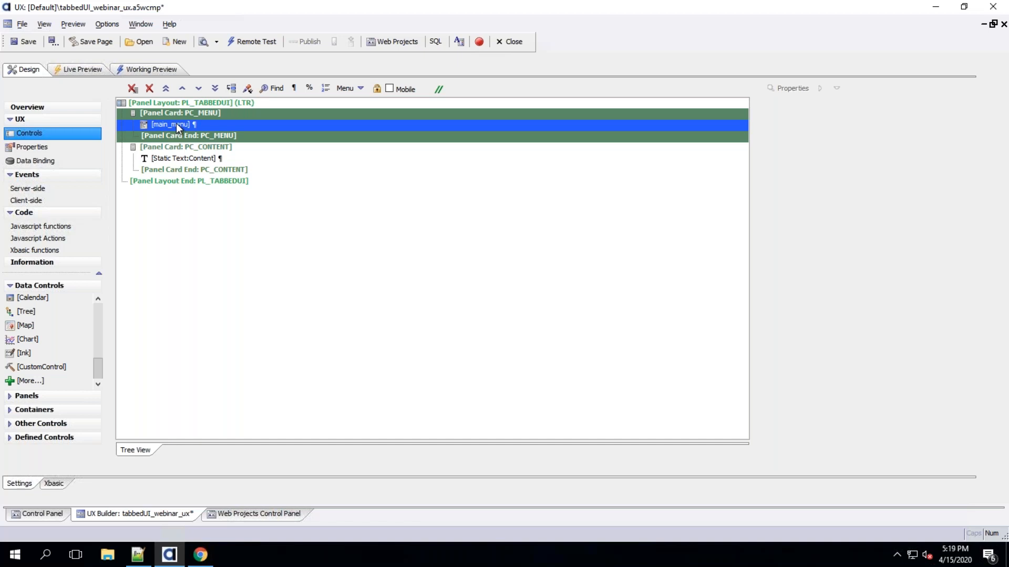
Open the expanding menu genie and set the menu color to #3176b5
{"action": "double_click", "coordinate": [180, 124]}
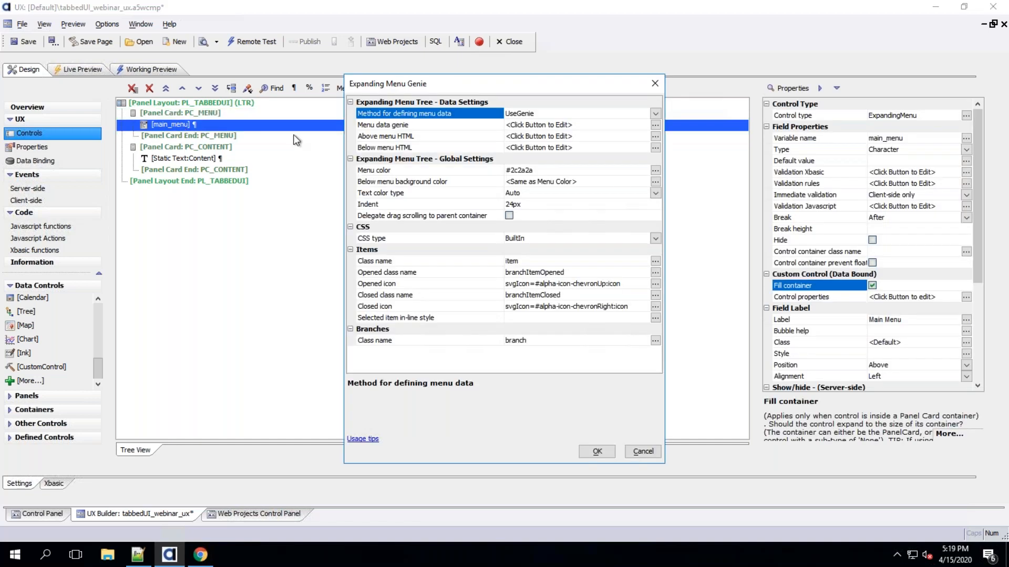
{"action": "left_click", "coordinate": [452, 170]}
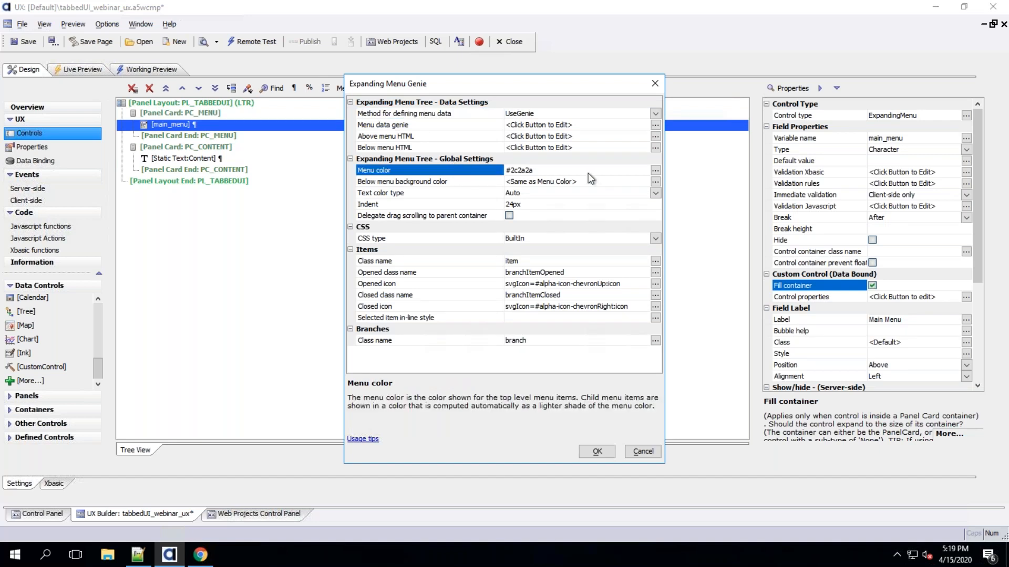
{"action": "left_click", "coordinate": [654, 169]}
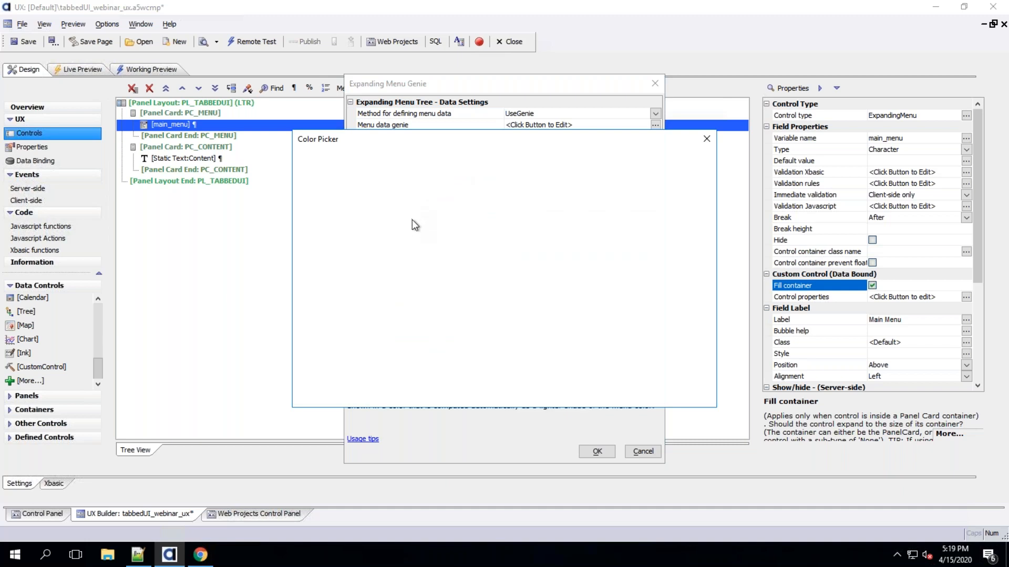
{"action": "left_click", "coordinate": [486, 288]}
{"action": "left_click", "coordinate": [411, 268]}
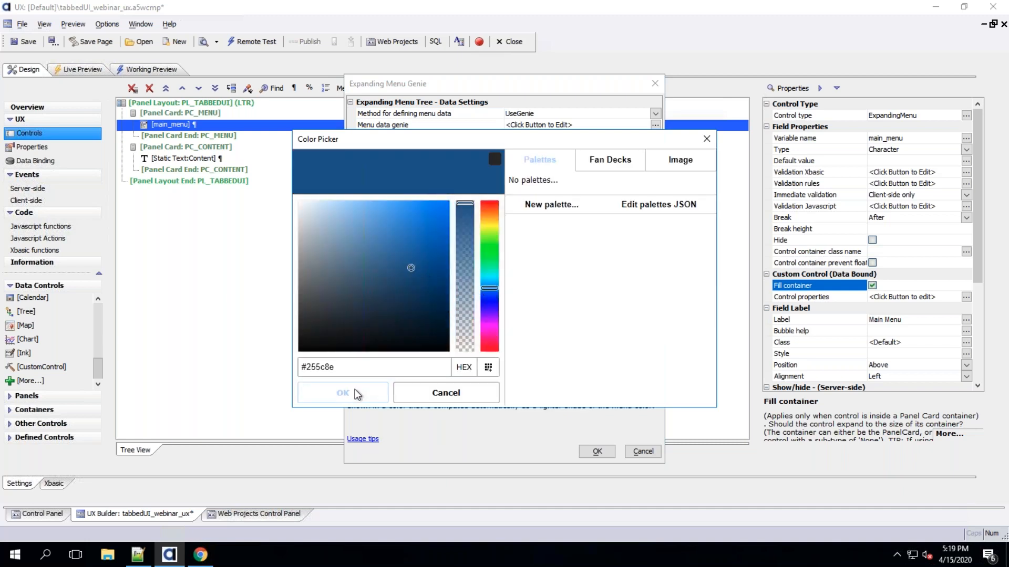
{"action": "left_click", "coordinate": [409, 245]}
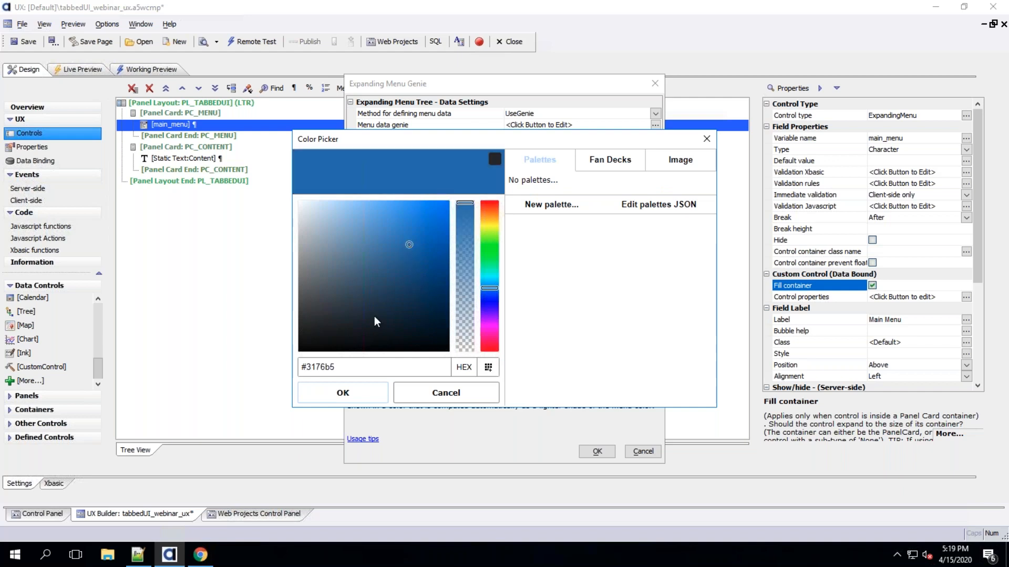
{"action": "left_click", "coordinate": [337, 393]}
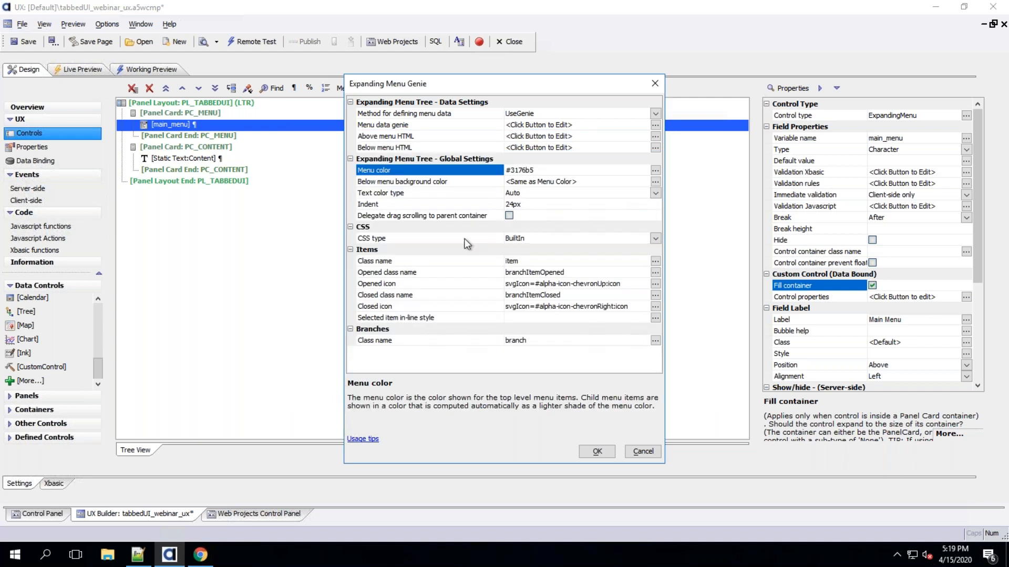
{"action": "left_click", "coordinate": [414, 125]}
{"action": "double_click", "coordinate": [418, 124]}
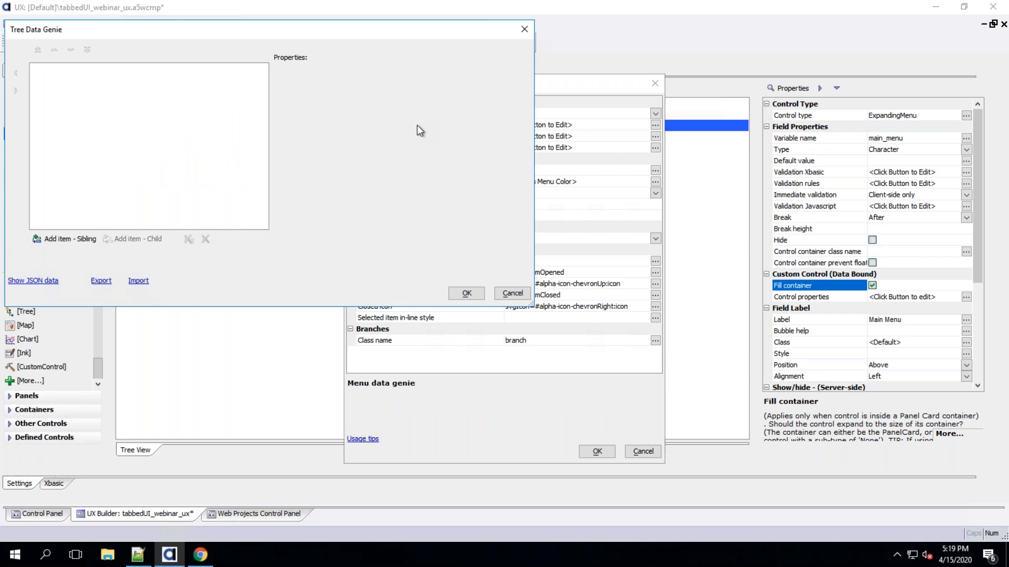
{"action": "left_click_drag", "start_coordinate": [172, 28], "coordinate": [362, 173]}
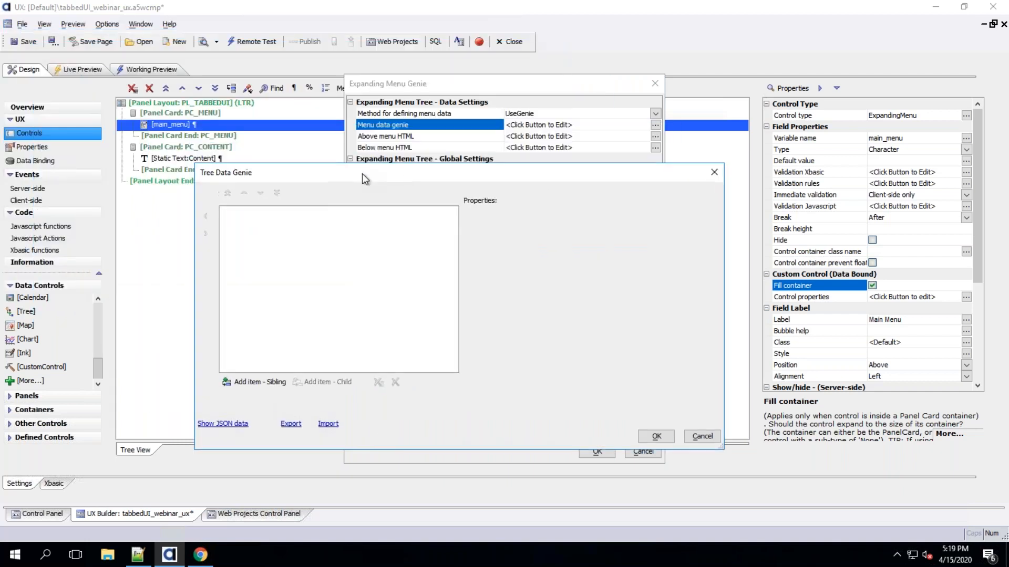
{"action": "left_click", "coordinate": [703, 439]}
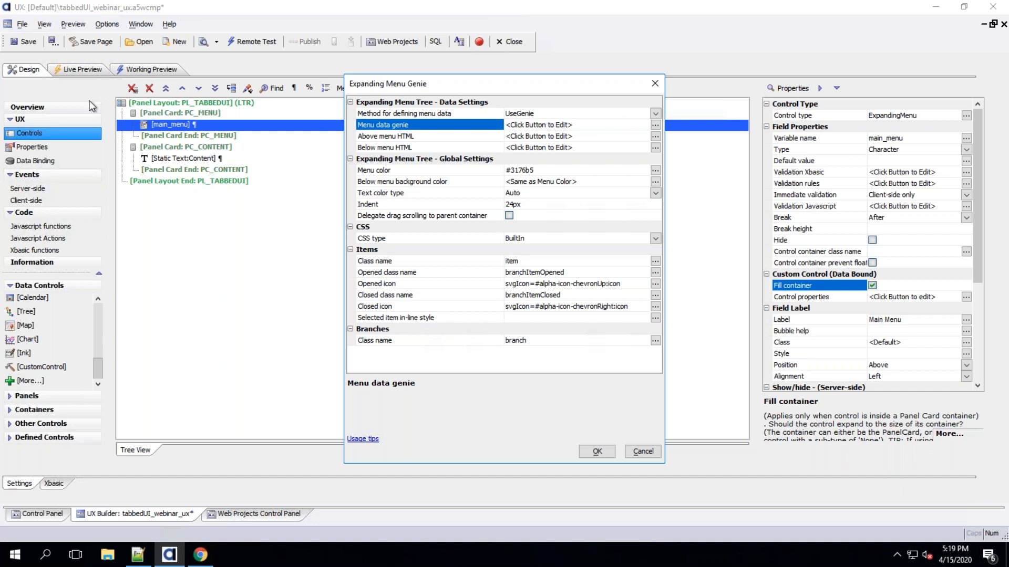
{"action": "left_click", "coordinate": [655, 114]}
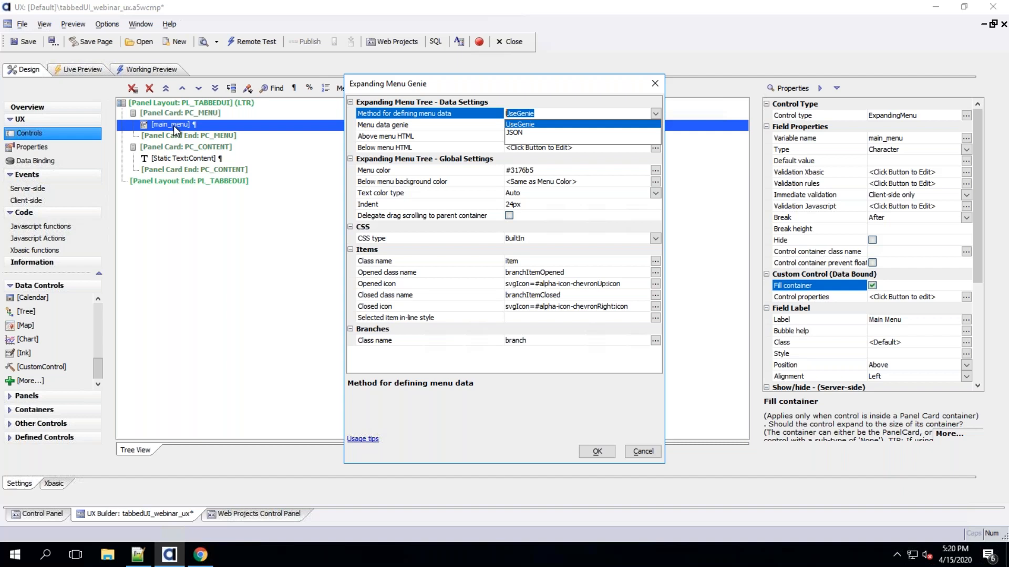
{"action": "left_click", "coordinate": [481, 118]}
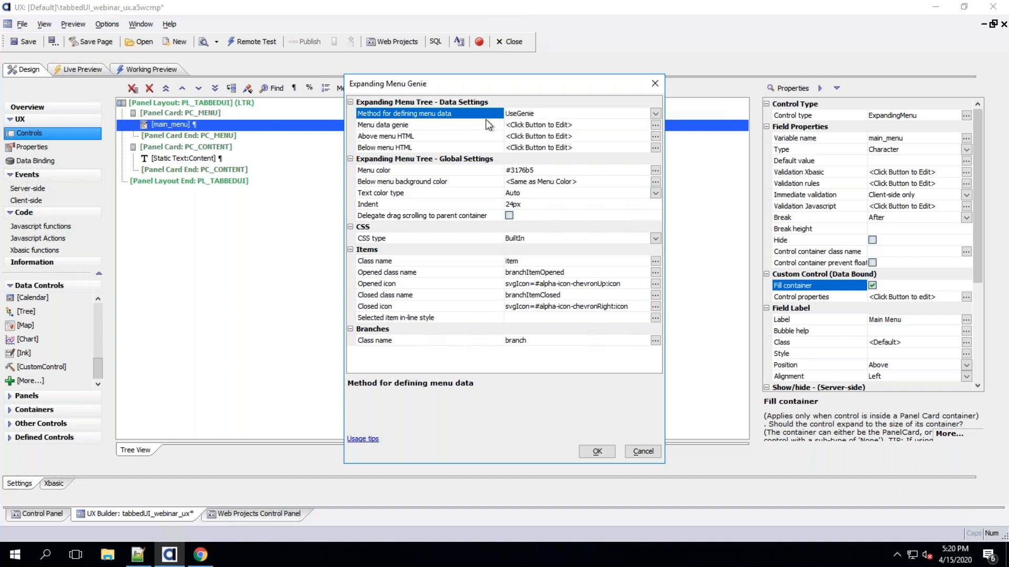
Add menu items Home, Function 1 and Function 2 in the menu data genie
{"action": "left_click", "coordinate": [398, 126]}
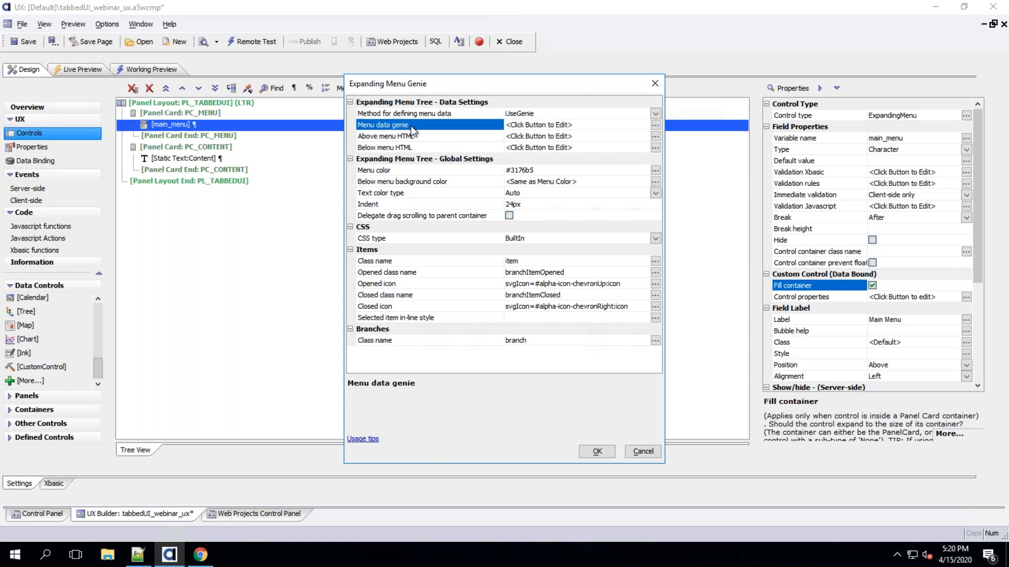
{"action": "double_click", "coordinate": [411, 131]}
{"action": "left_click", "coordinate": [244, 383]}
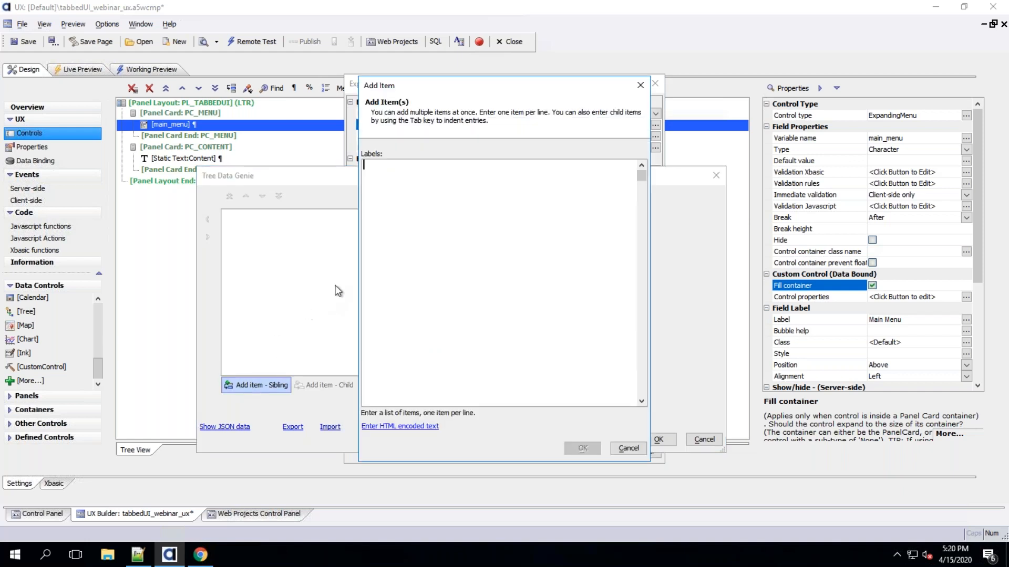
{"action": "type", "text": "Home"}
{"action": "key", "text": "Return"}
{"action": "type", "text": "Function 1"}
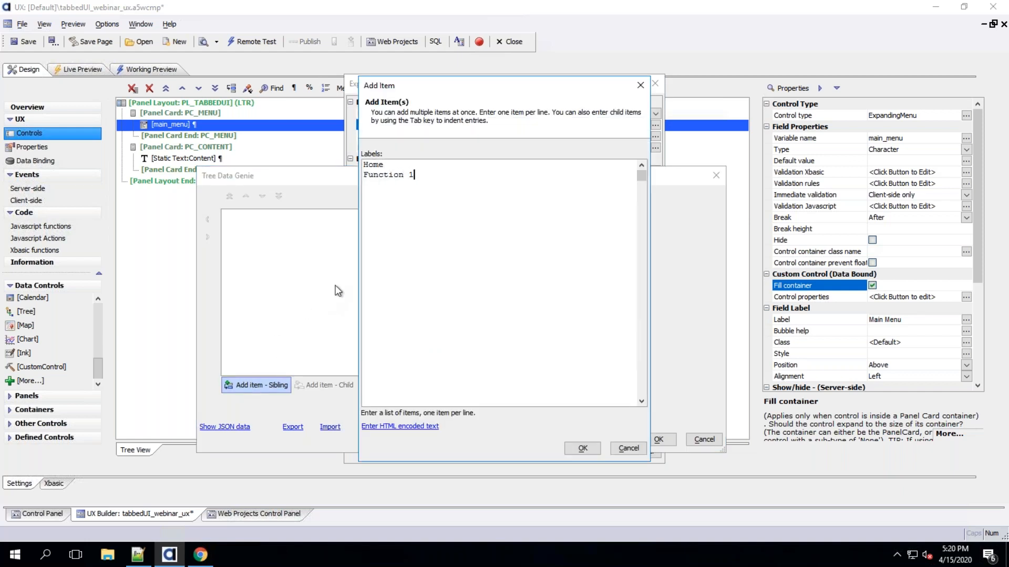
{"action": "key", "text": "Return"}
{"action": "type", "text": "Function 2"}
{"action": "left_click", "coordinate": [582, 449]}
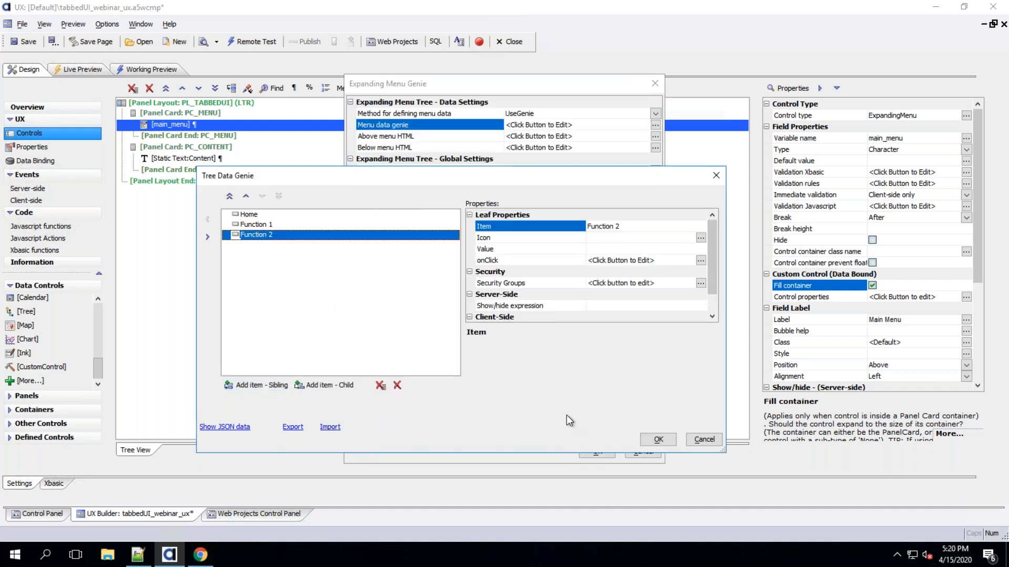
Assign the home SVG icon to the Home menu item in the tree data genie
{"action": "left_click", "coordinate": [258, 213]}
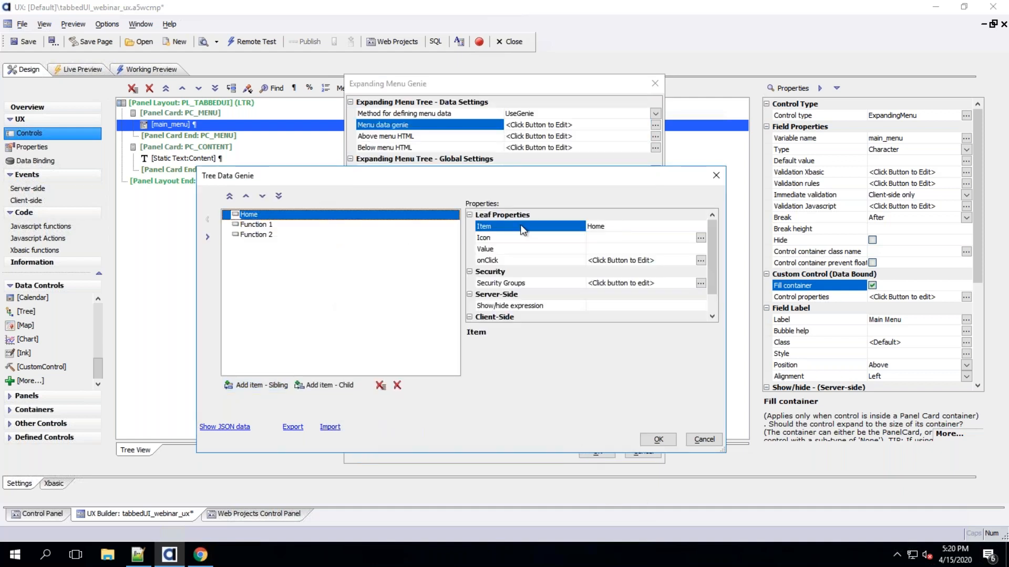
{"action": "left_click", "coordinate": [577, 239]}
{"action": "double_click", "coordinate": [577, 240]}
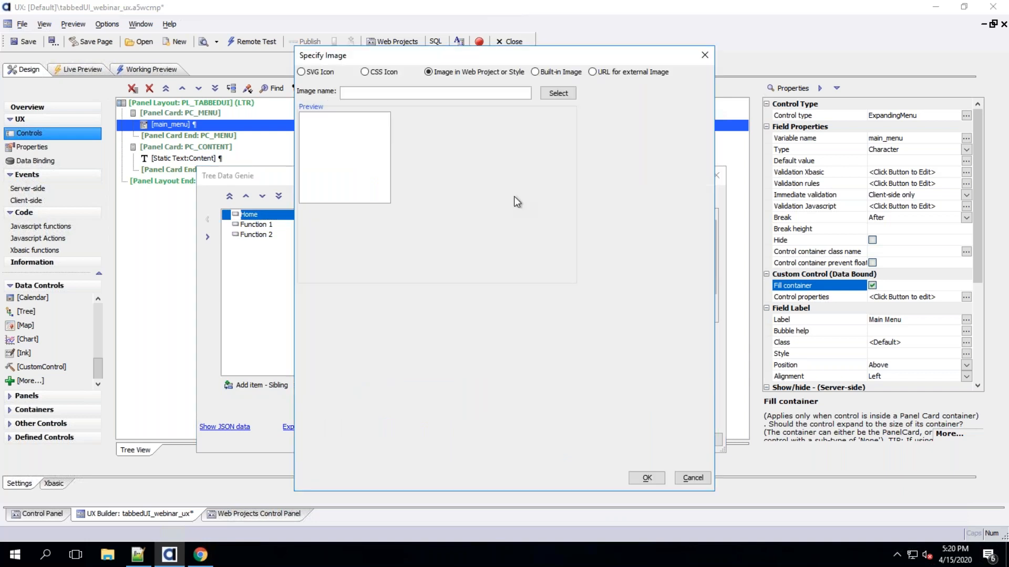
{"action": "left_click", "coordinate": [314, 71]}
{"action": "left_click", "coordinate": [683, 173]}
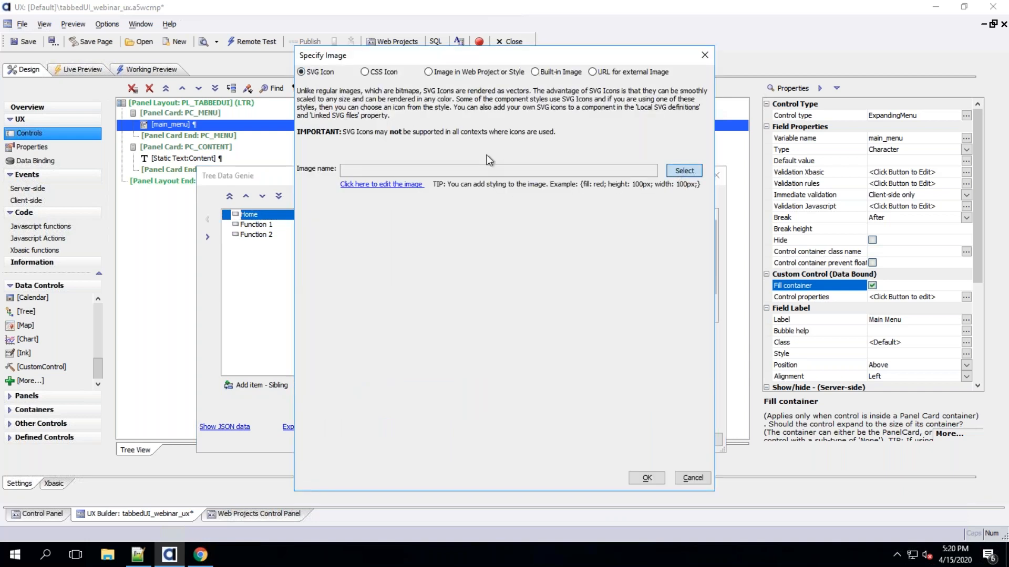
{"action": "left_click", "coordinate": [264, 100]}
{"action": "type", "text": "home"}
{"action": "left_click", "coordinate": [223, 148]}
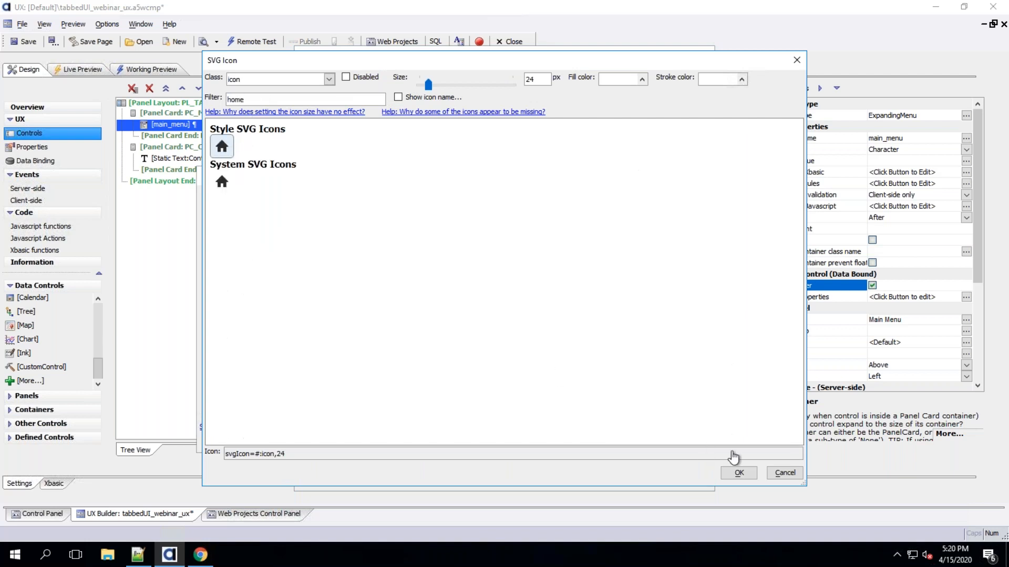
{"action": "left_click", "coordinate": [739, 473]}
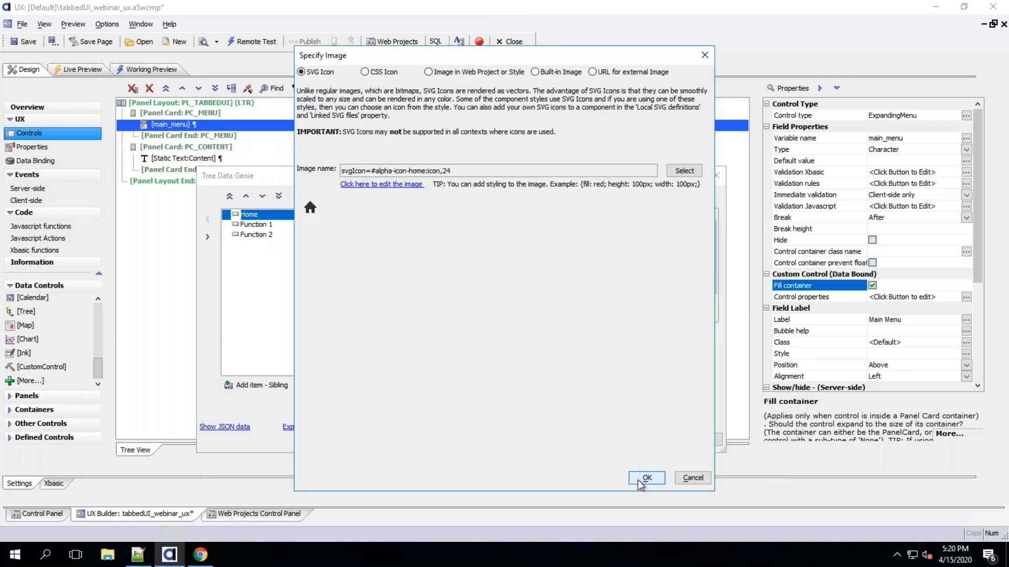
{"action": "left_click", "coordinate": [647, 478]}
Assign the basketFull SVG icon to the Function 1 menu item
{"action": "left_click", "coordinate": [316, 226]}
{"action": "double_click", "coordinate": [567, 238]}
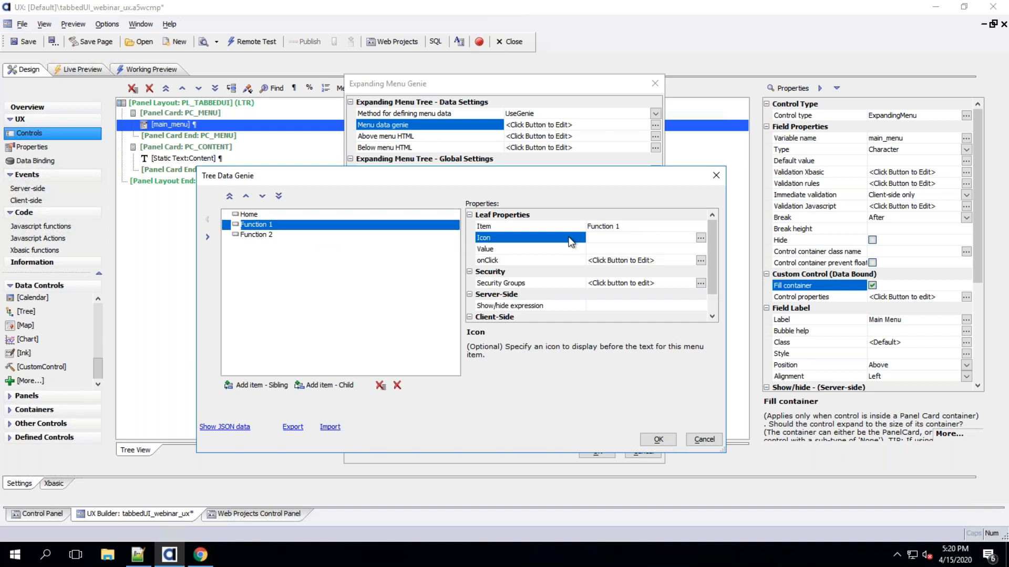
{"action": "left_click", "coordinate": [318, 72]}
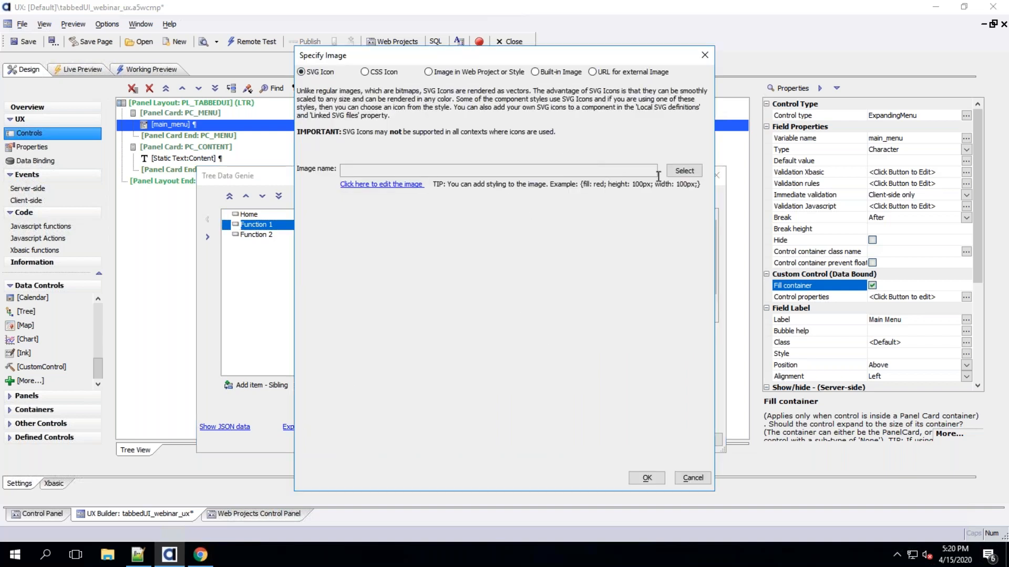
{"action": "left_click", "coordinate": [683, 174]}
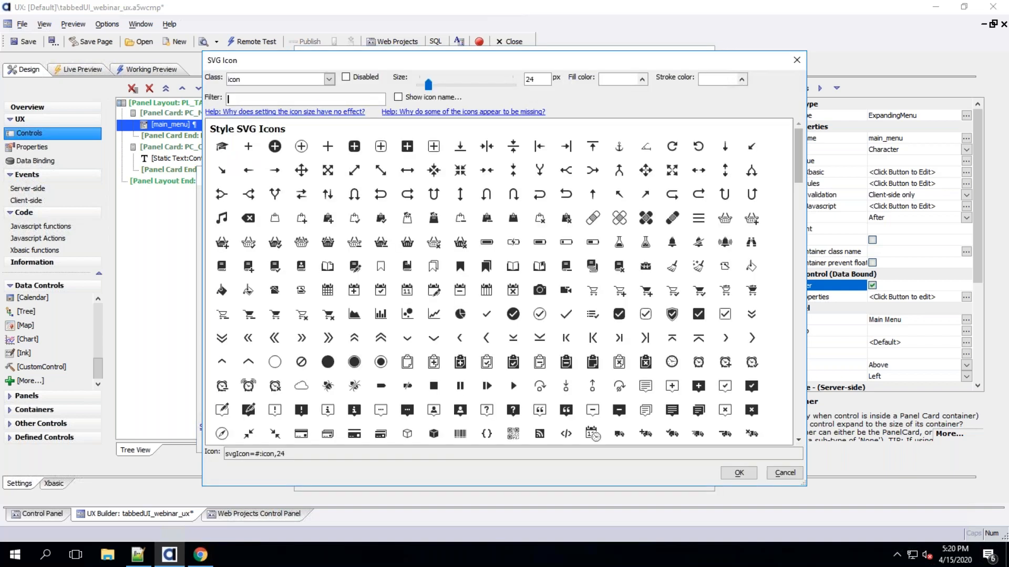
{"action": "left_click", "coordinate": [302, 243]}
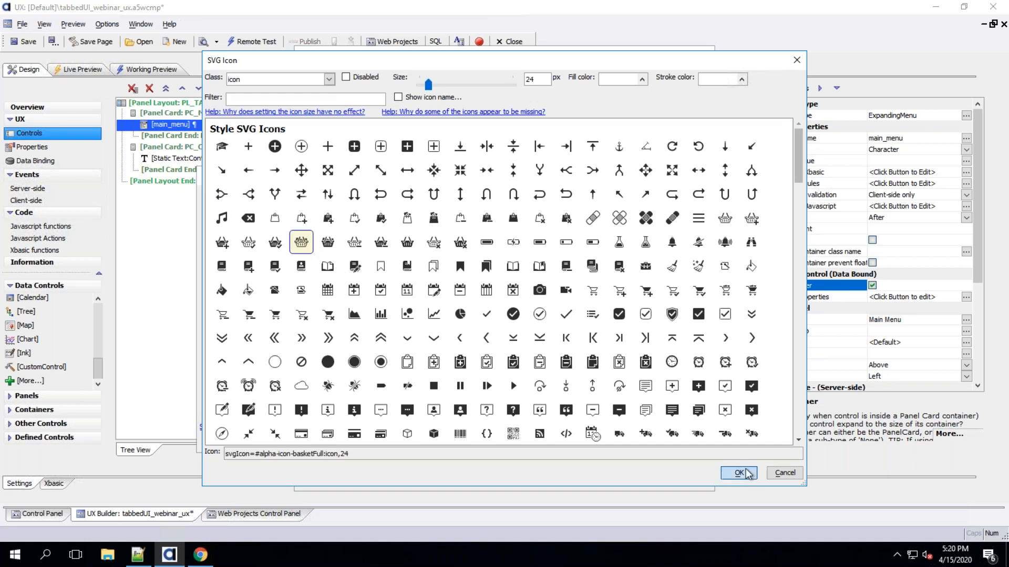
{"action": "left_click", "coordinate": [739, 473]}
{"action": "left_click", "coordinate": [654, 479]}
Assign the delivery SVG icon to the Function 2 menu item
{"action": "left_click", "coordinate": [273, 234]}
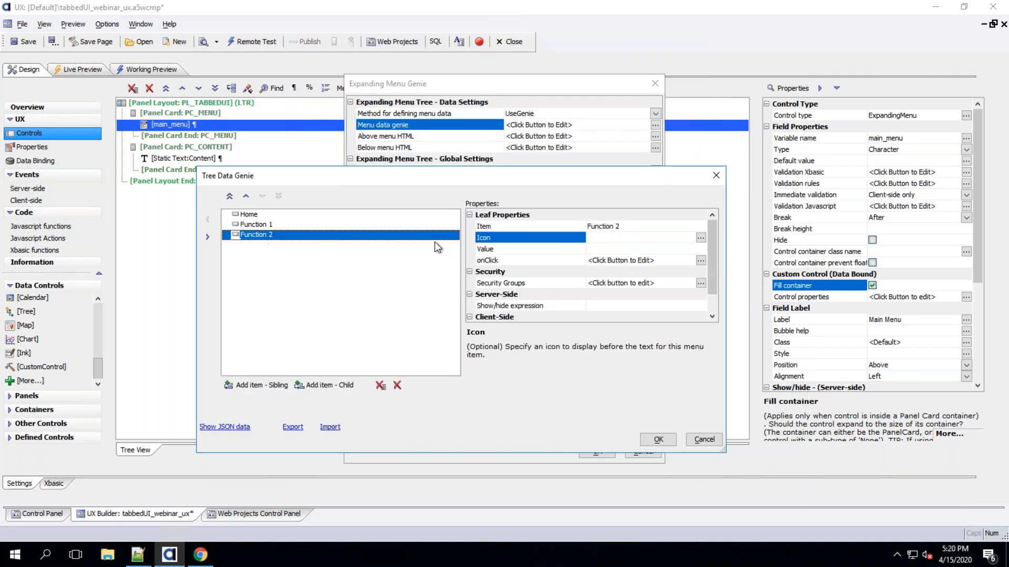
{"action": "left_click", "coordinate": [700, 238]}
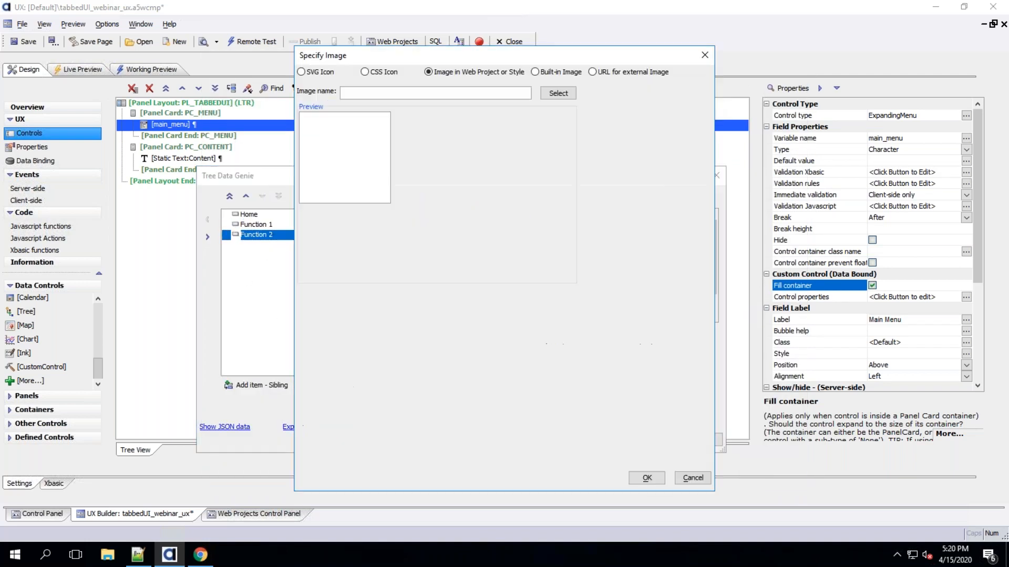
{"action": "left_click", "coordinate": [331, 72]}
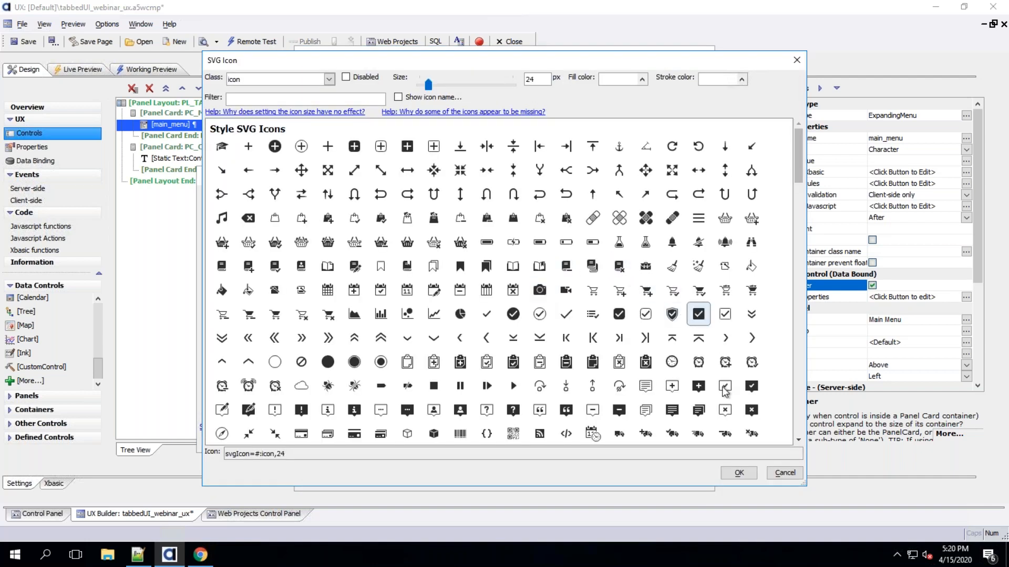
{"action": "left_click", "coordinate": [619, 433]}
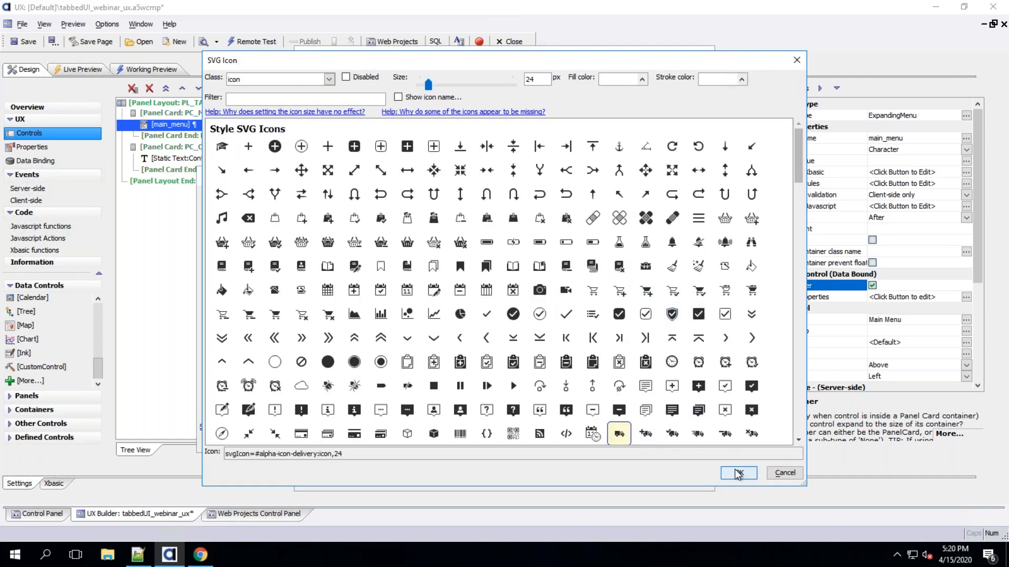
{"action": "left_click", "coordinate": [739, 473]}
{"action": "left_click", "coordinate": [646, 477]}
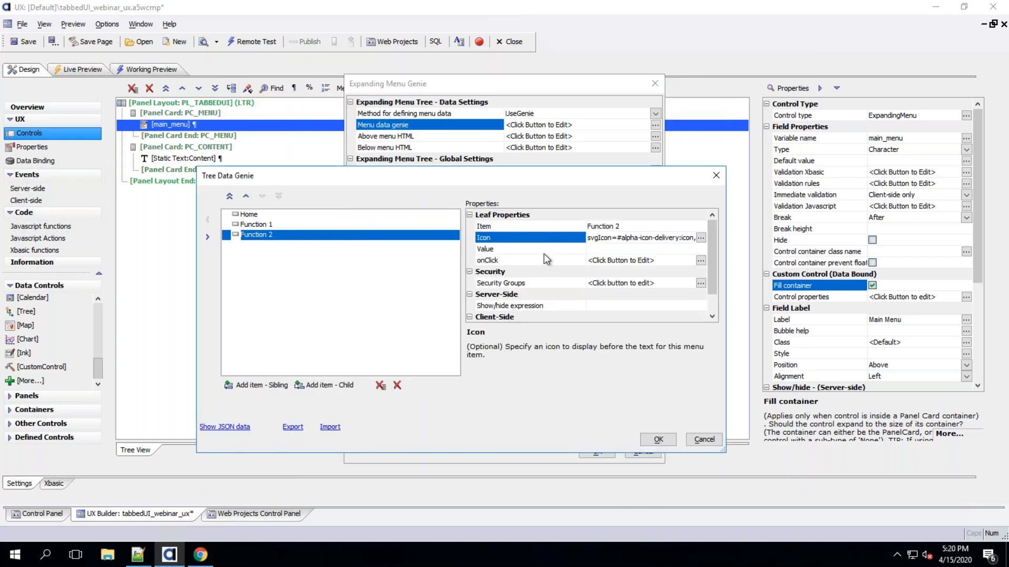
Examine the Function 2 item's security groups, show/hide expression and show/hide Javascript properties
{"action": "left_click", "coordinate": [542, 285]}
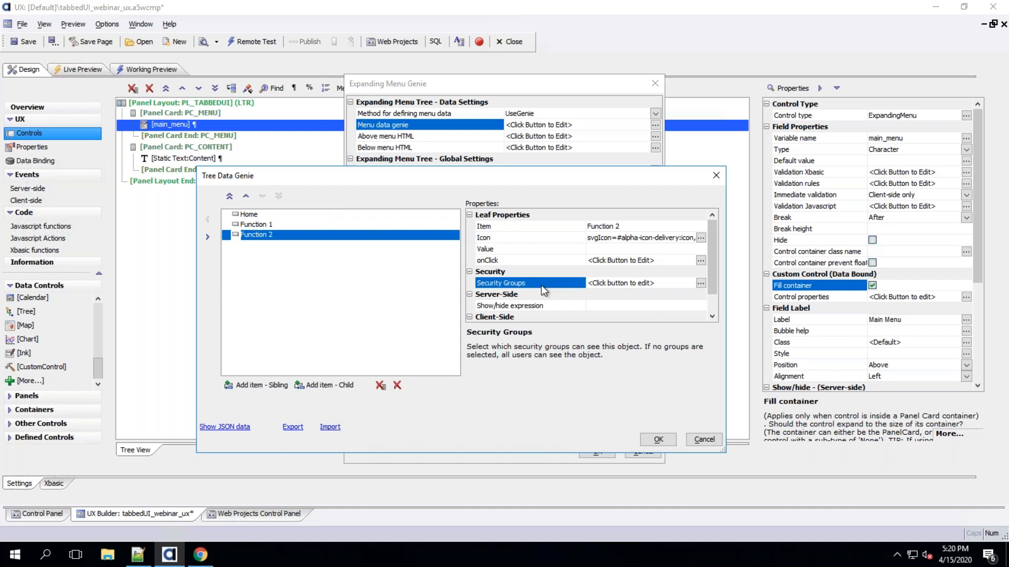
{"action": "left_click", "coordinate": [616, 283]}
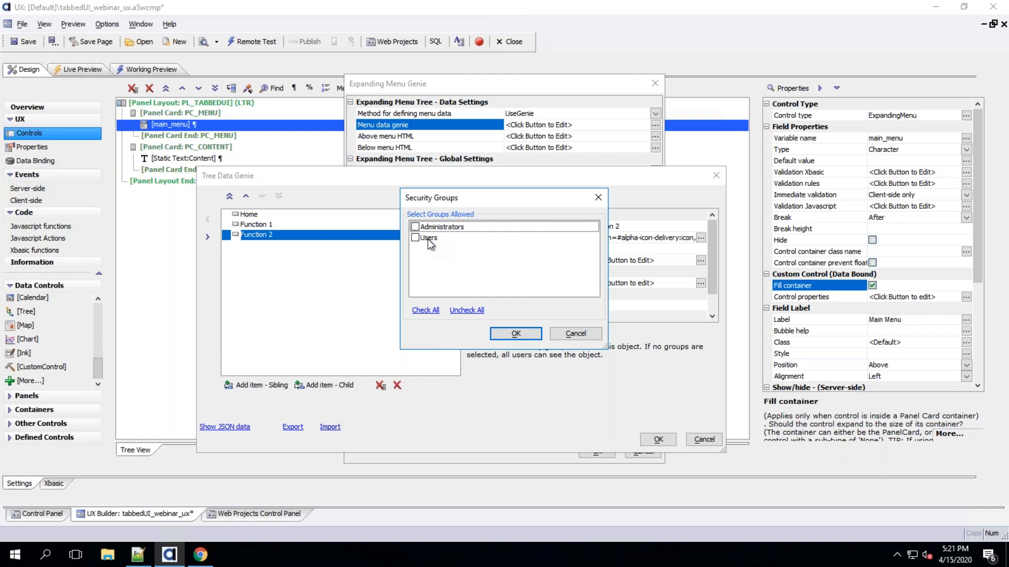
{"action": "left_click", "coordinate": [573, 335]}
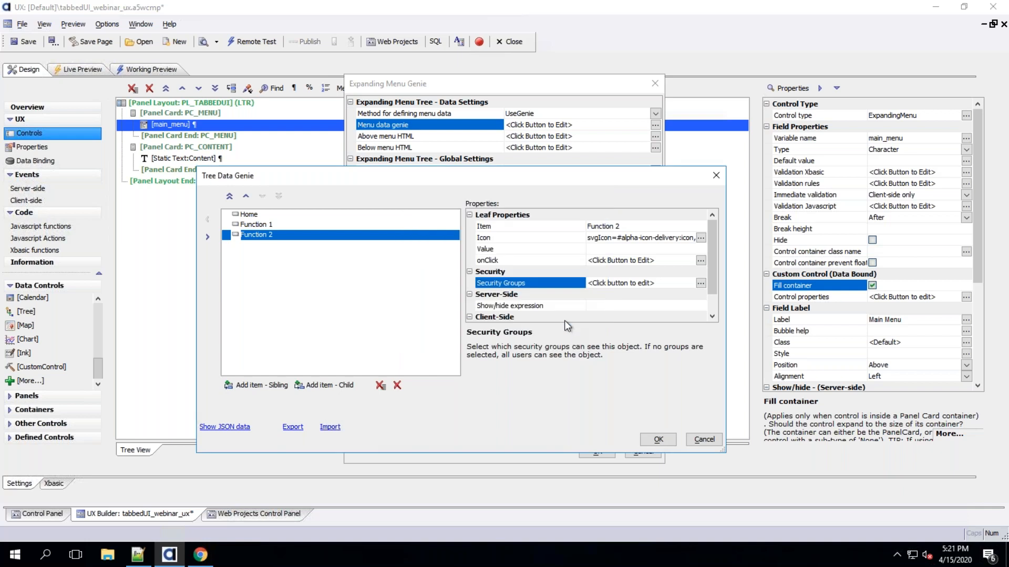
{"action": "left_click", "coordinate": [541, 307]}
{"action": "left_click_drag", "start_coordinate": [715, 276], "coordinate": [712, 313]}
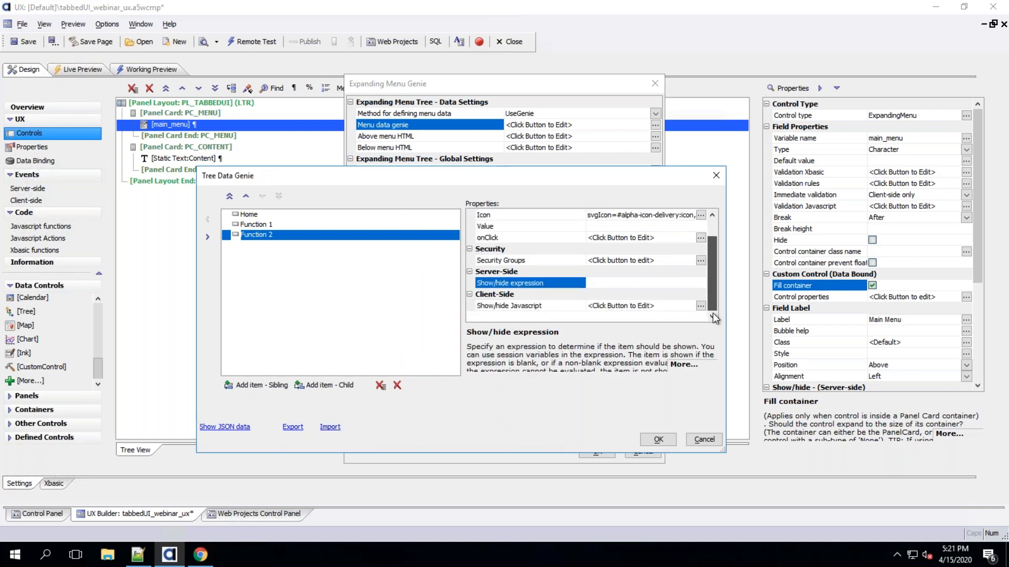
{"action": "left_click", "coordinate": [528, 305]}
{"action": "left_click", "coordinate": [531, 284]}
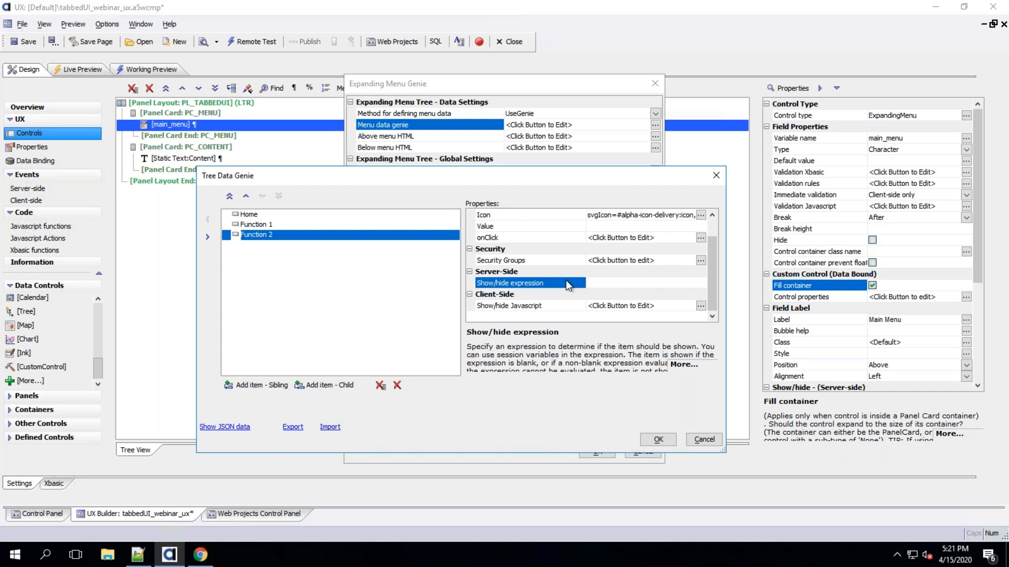
{"action": "left_click", "coordinate": [541, 306]}
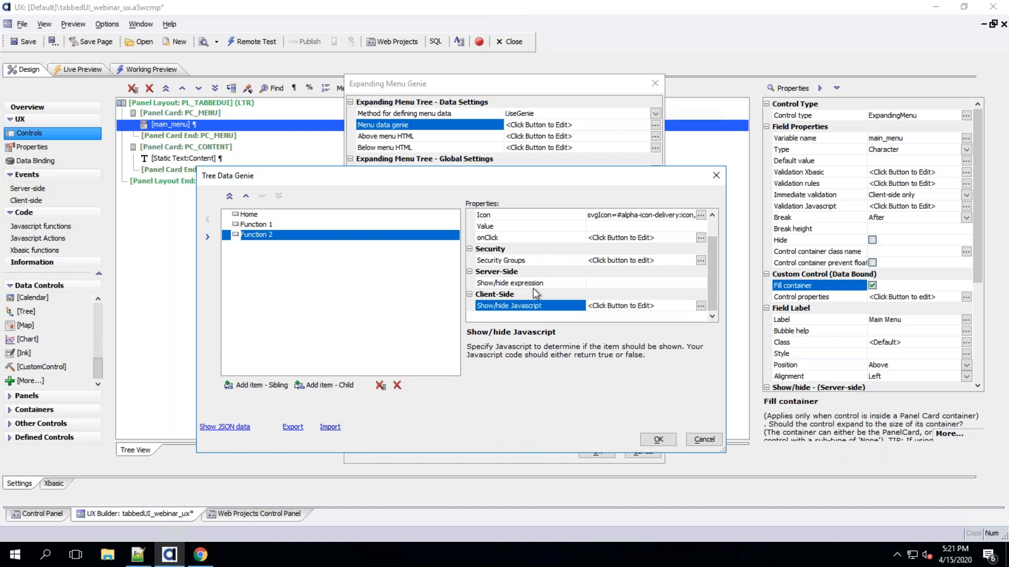
{"action": "left_click", "coordinate": [531, 285]}
{"action": "left_click", "coordinate": [523, 260]}
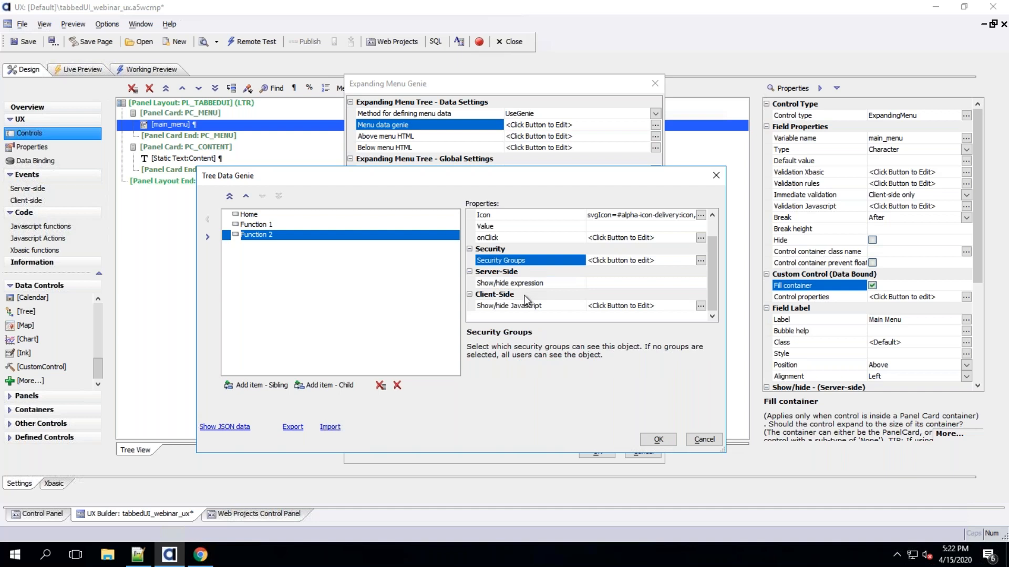
Confirm the tree data and expanding menu genies and save the component
{"action": "left_click", "coordinate": [657, 440]}
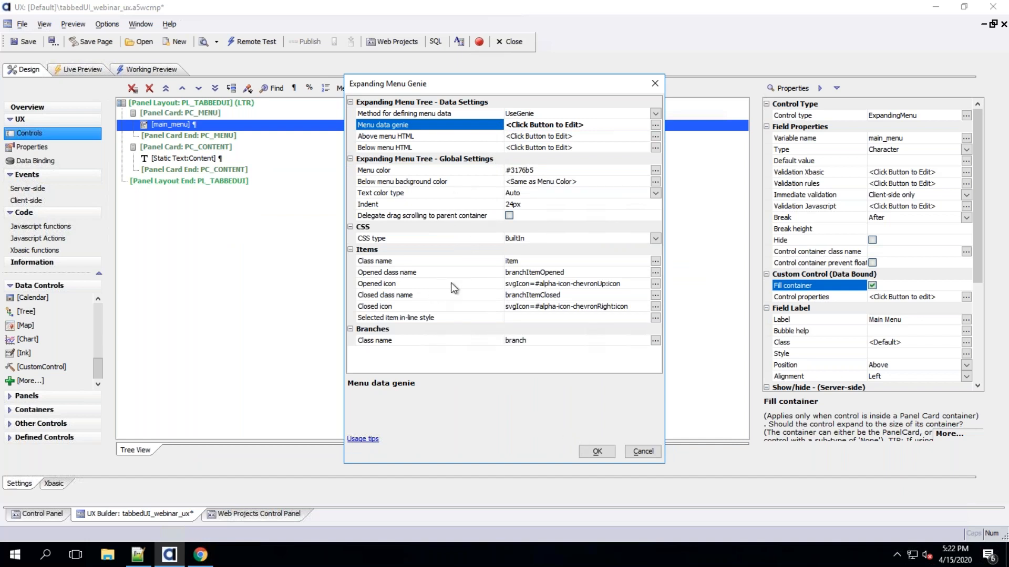
{"action": "left_click", "coordinate": [597, 451]}
{"action": "left_click", "coordinate": [28, 46]}
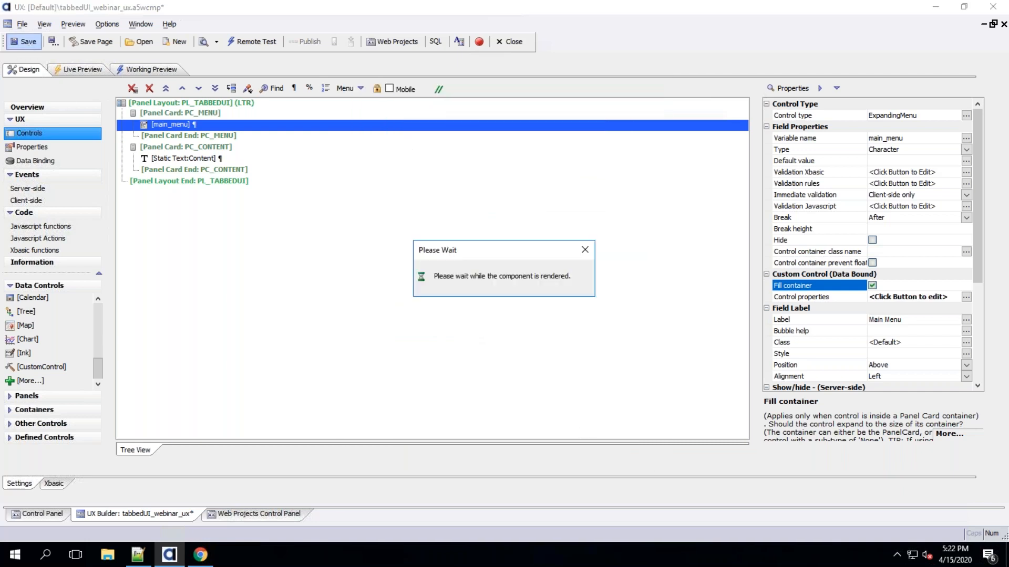
View the component's menu in Working Preview
{"action": "left_click", "coordinate": [149, 71]}
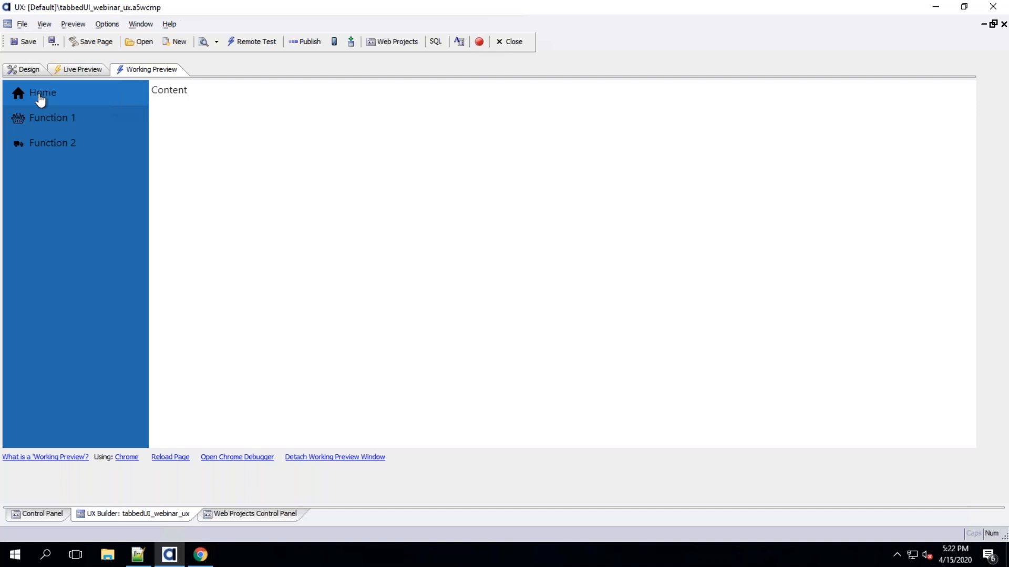
{"action": "left_click", "coordinate": [20, 69]}
In the expanding menu genie, set the text color type to Custom and the text color to #fff
{"action": "double_click", "coordinate": [195, 129]}
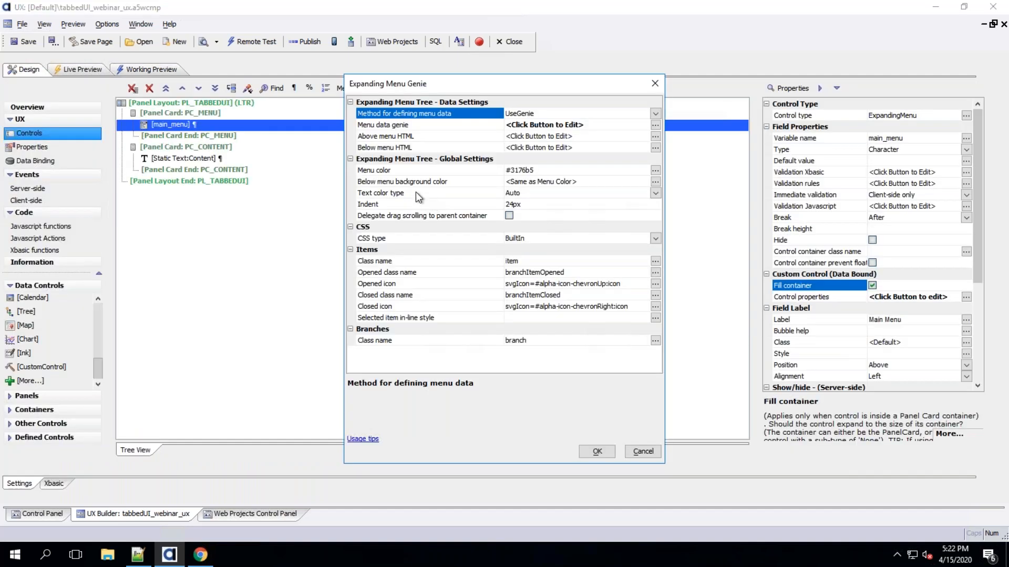
{"action": "left_click", "coordinate": [415, 193]}
{"action": "left_click", "coordinate": [655, 193]}
{"action": "left_click", "coordinate": [551, 215]}
{"action": "left_click", "coordinate": [484, 205]}
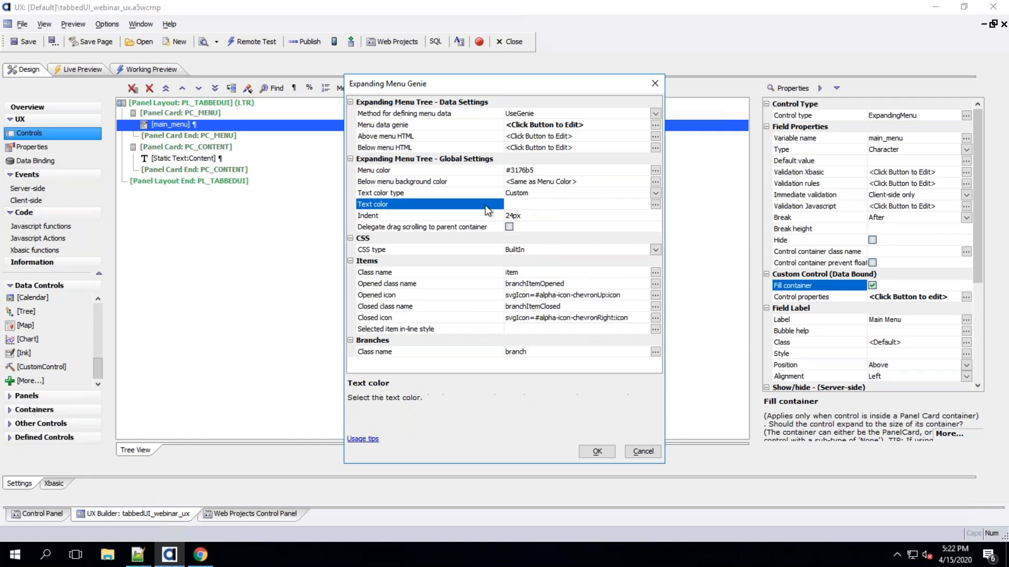
{"action": "double_click", "coordinate": [485, 206]}
{"action": "left_click_drag", "start_coordinate": [296, 352], "coordinate": [296, 200]}
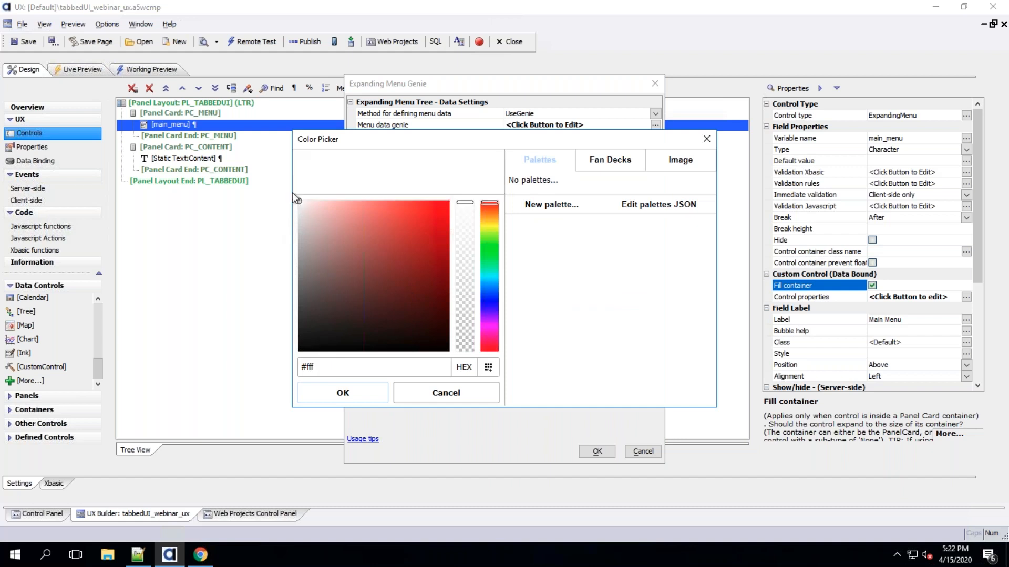
{"action": "left_click", "coordinate": [344, 394]}
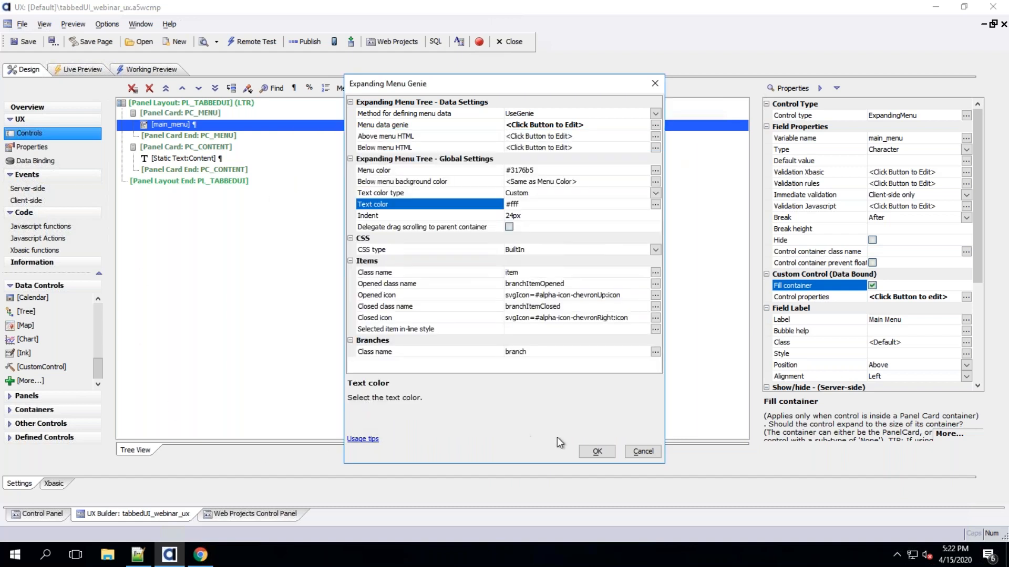
{"action": "left_click", "coordinate": [596, 451]}
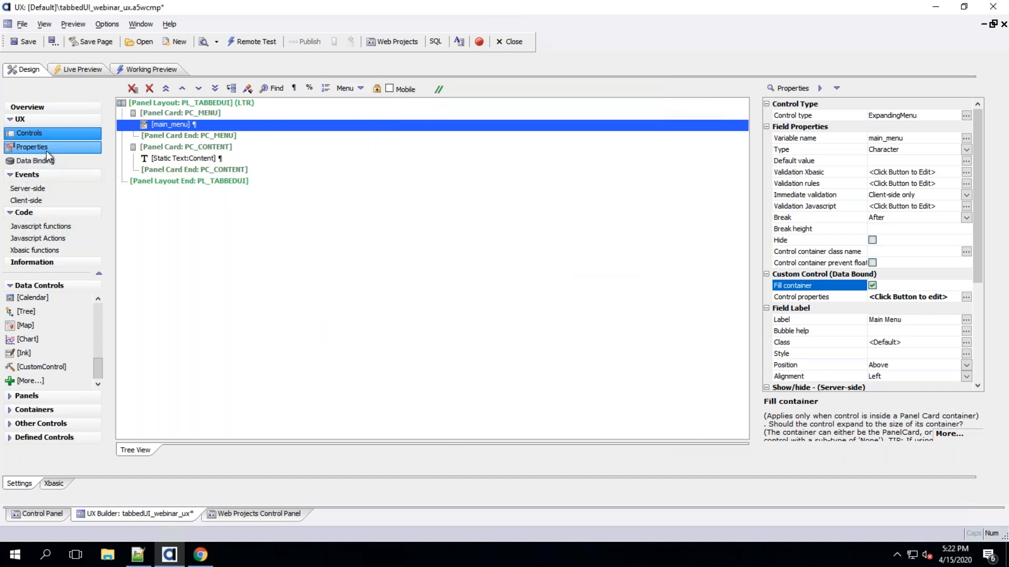
Turn on Use compact theme in the component's UX properties
{"action": "left_click", "coordinate": [59, 147]}
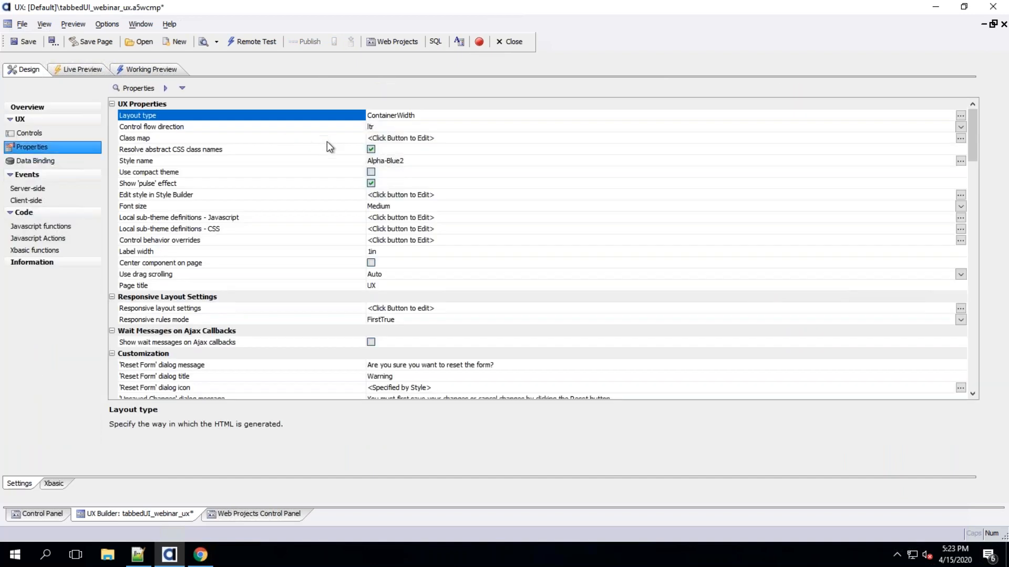
{"action": "left_click", "coordinate": [323, 160]}
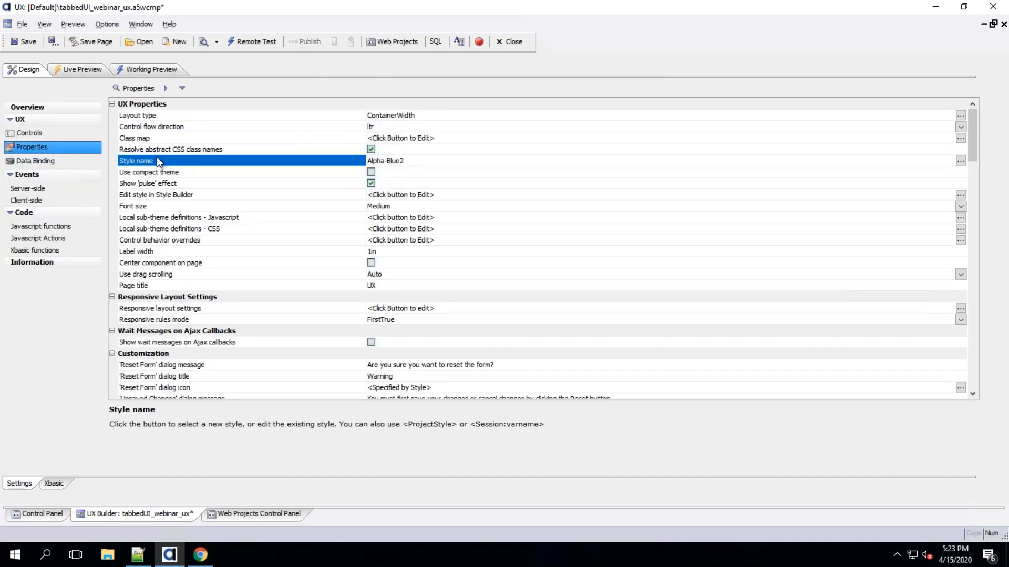
{"action": "left_click", "coordinate": [371, 172]}
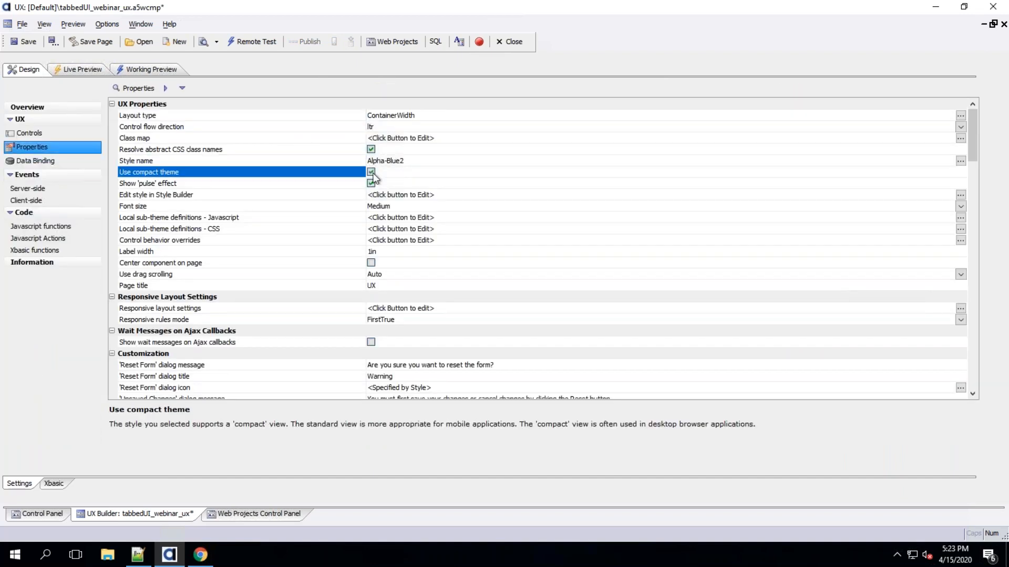
Save the component and review the menu in Working Preview
{"action": "left_click", "coordinate": [23, 42]}
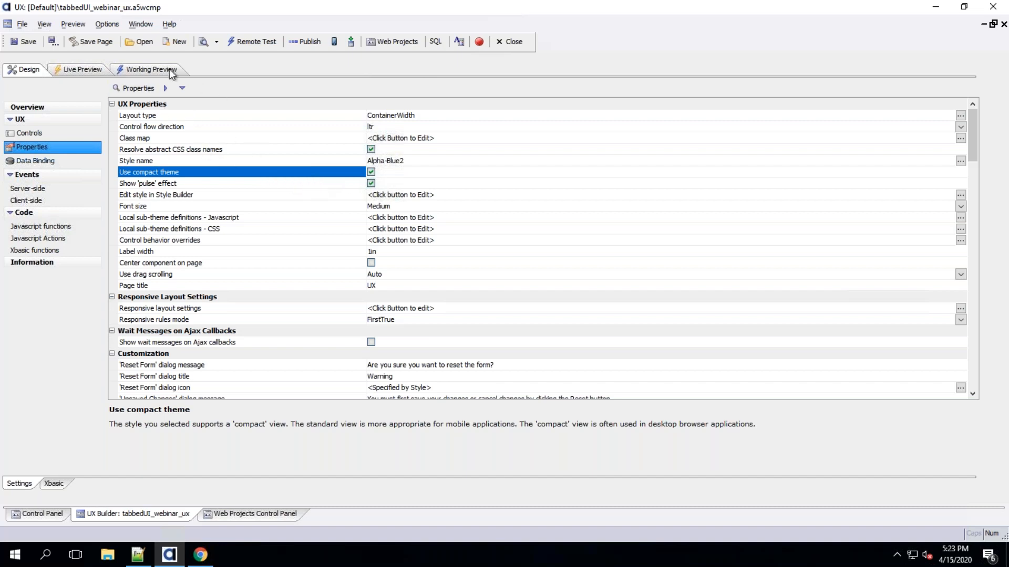
{"action": "left_click", "coordinate": [151, 69]}
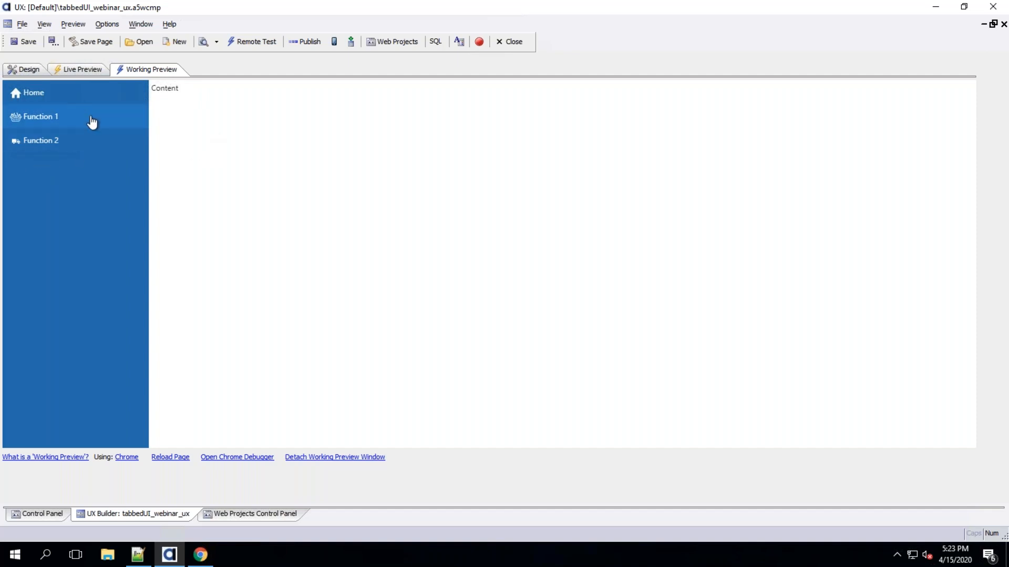
{"action": "left_click", "coordinate": [33, 69]}
Set the PC_MENU panel card's layout size to 10%
{"action": "left_click", "coordinate": [33, 135]}
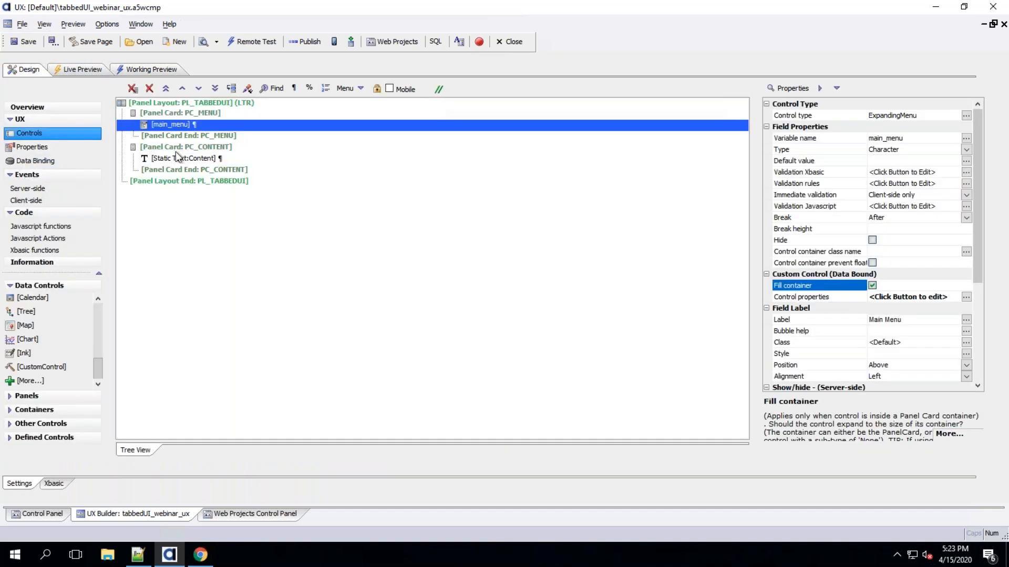
{"action": "left_click", "coordinate": [191, 112]}
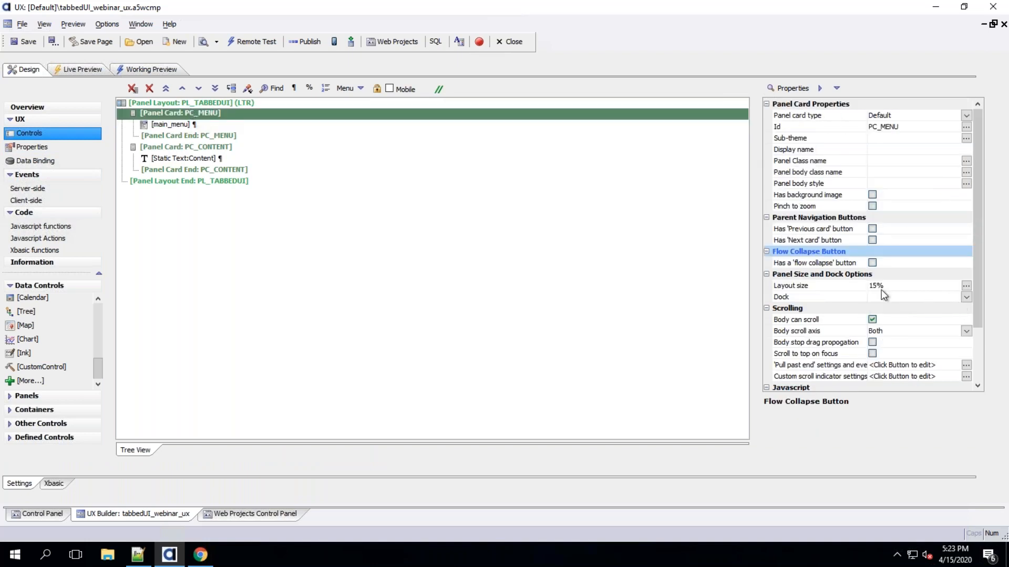
{"action": "type", "text": "10"}
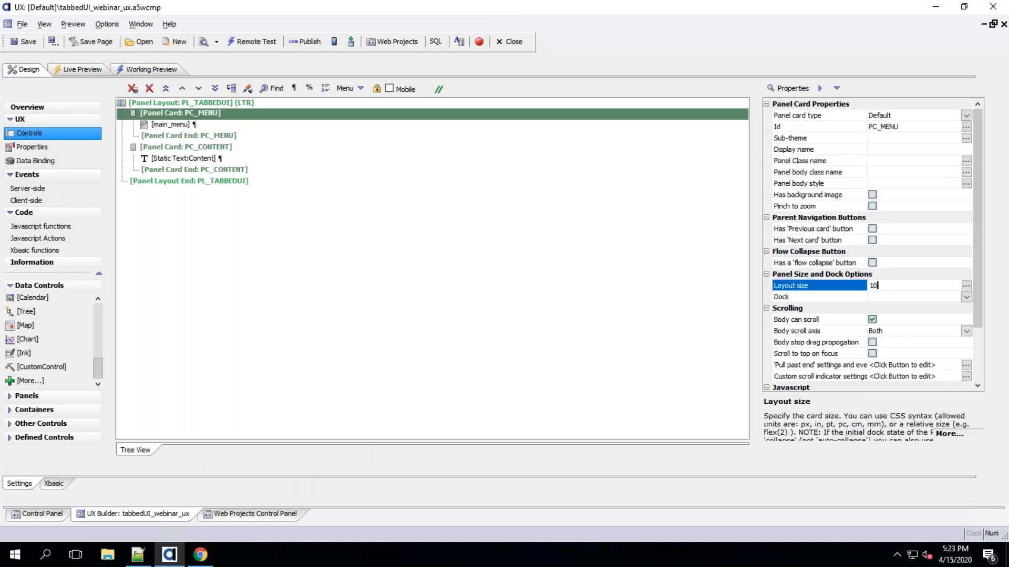
{"action": "type", "text": "%"}
{"action": "key", "text": "Return"}
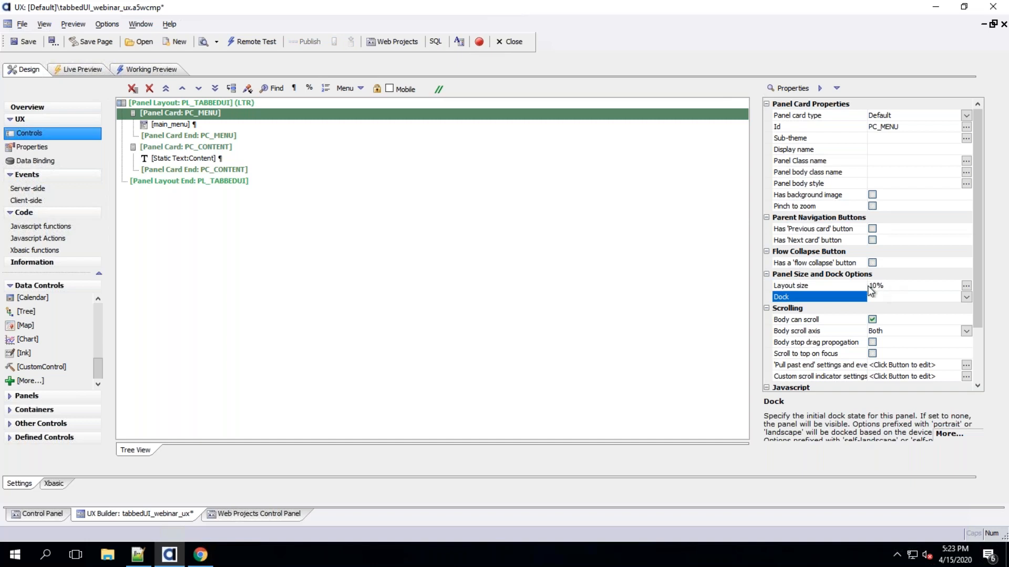
Save the component and view the narrower menu in Working Preview
{"action": "left_click", "coordinate": [24, 42]}
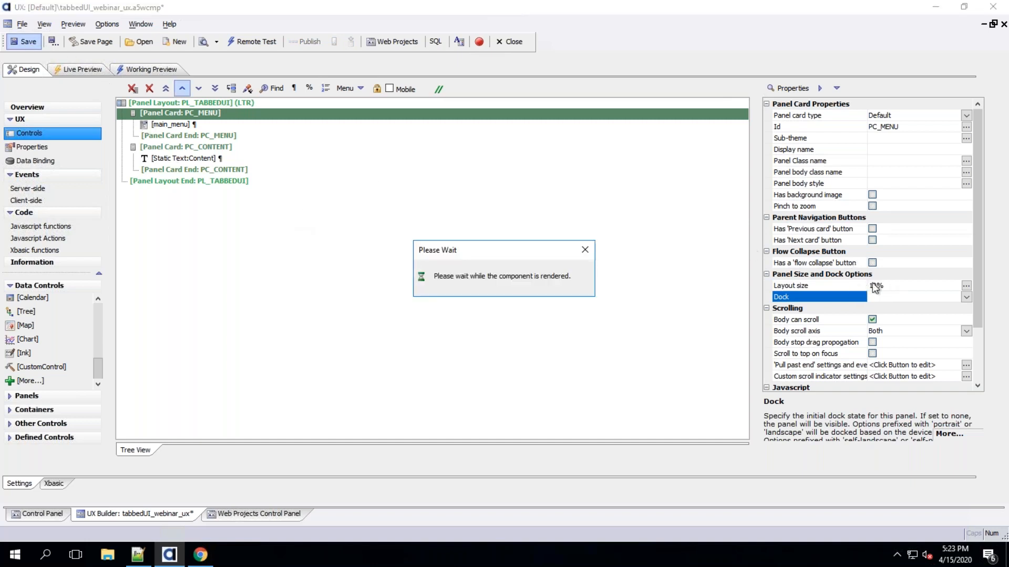
{"action": "left_click", "coordinate": [161, 70]}
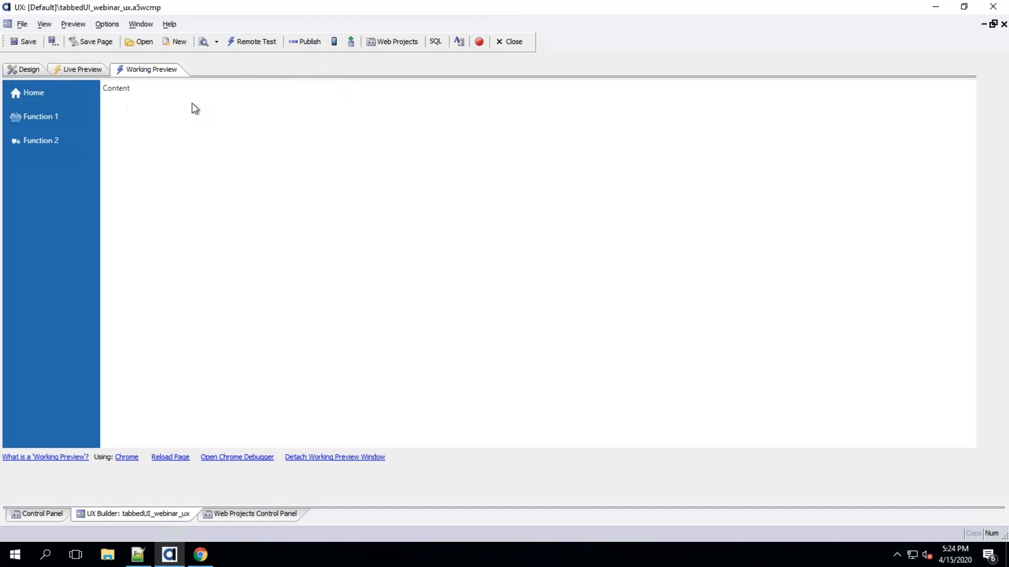
Add a panel header containing a ControlBar to the PL_TABBEDUI panel layout
{"action": "left_click", "coordinate": [24, 69]}
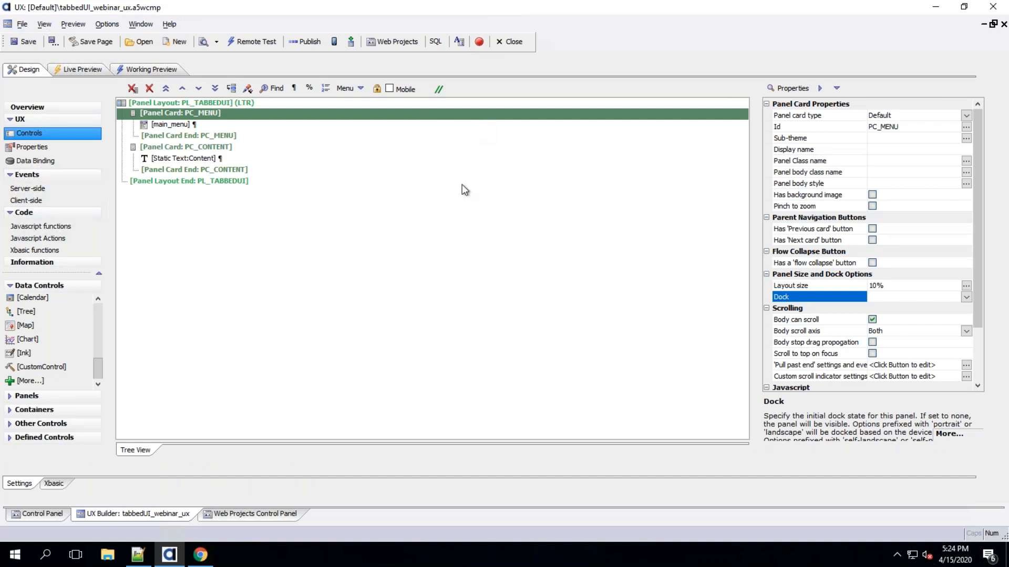
{"action": "left_click", "coordinate": [268, 103]}
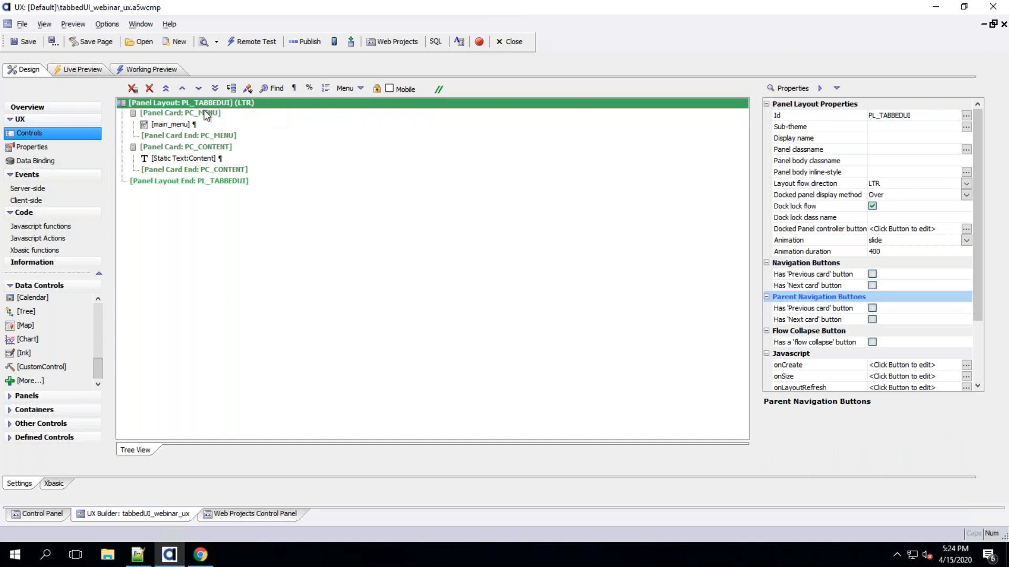
{"action": "right_click", "coordinate": [169, 105]}
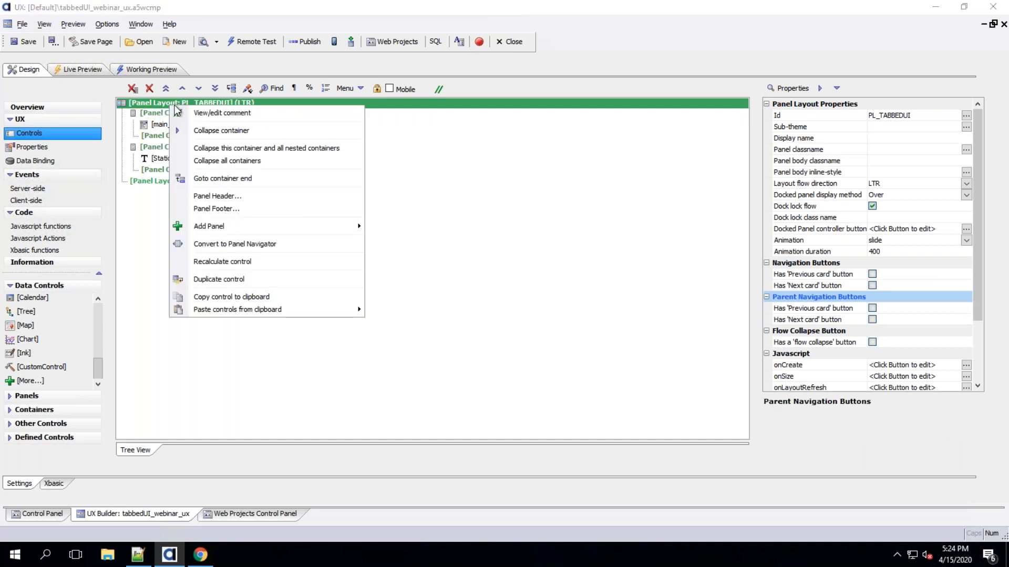
{"action": "left_click", "coordinate": [213, 197]}
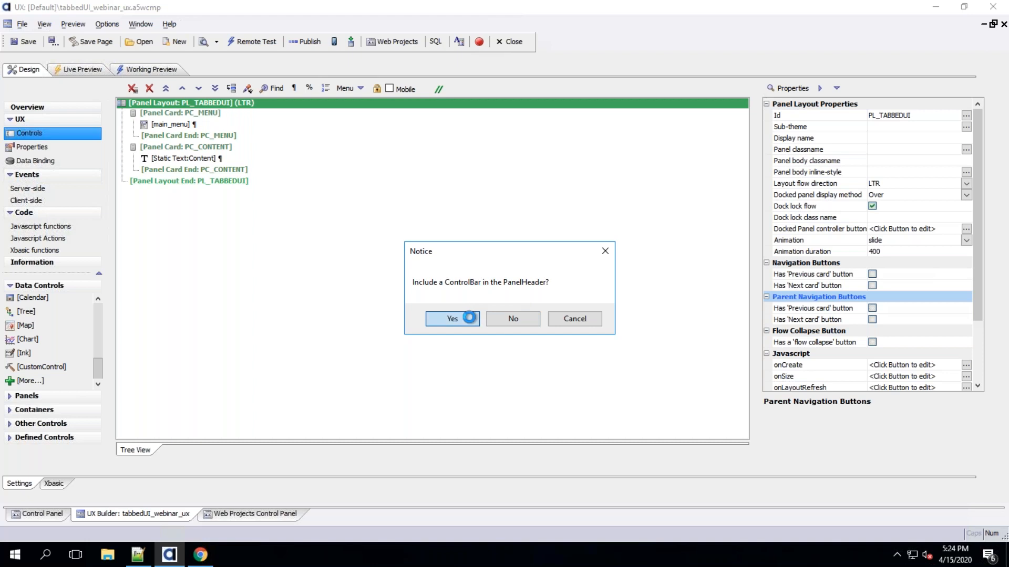
{"action": "left_click", "coordinate": [469, 317]}
Open the ControlBar builder for CONTROLBAR_1 and add an html item named htmlLogo
{"action": "left_click", "coordinate": [216, 124]}
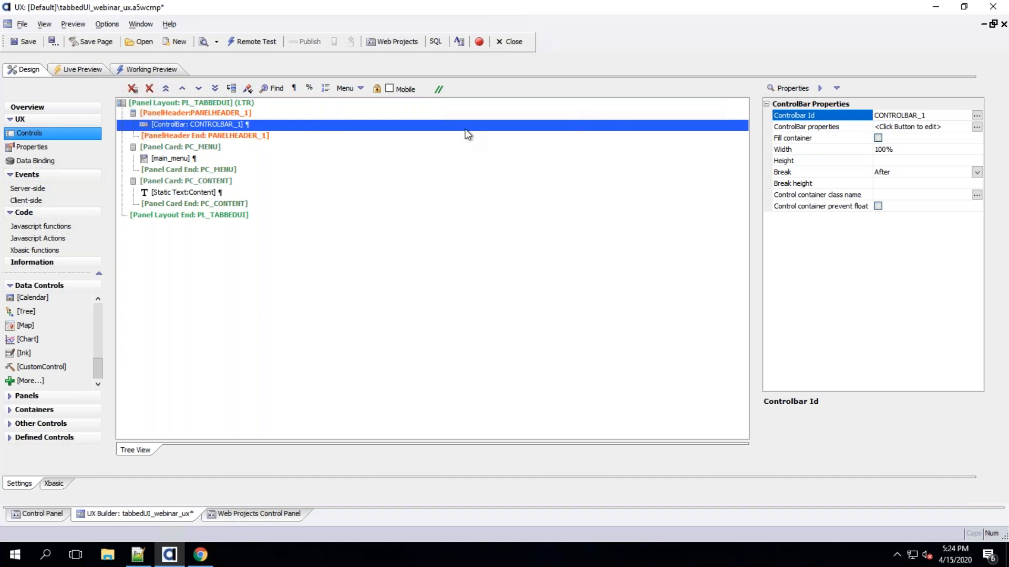
{"action": "double_click", "coordinate": [225, 125]}
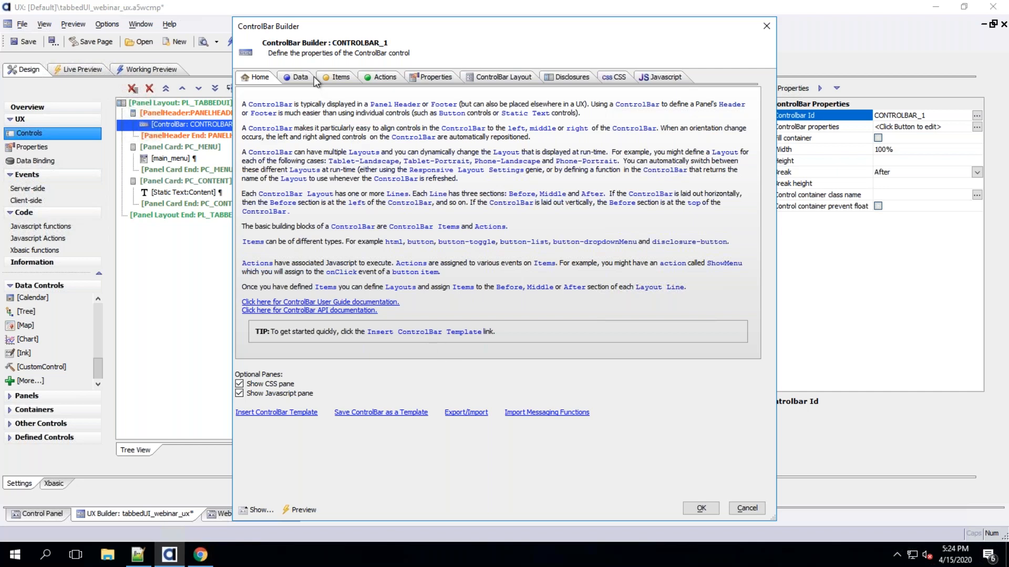
{"action": "left_click", "coordinate": [294, 77]}
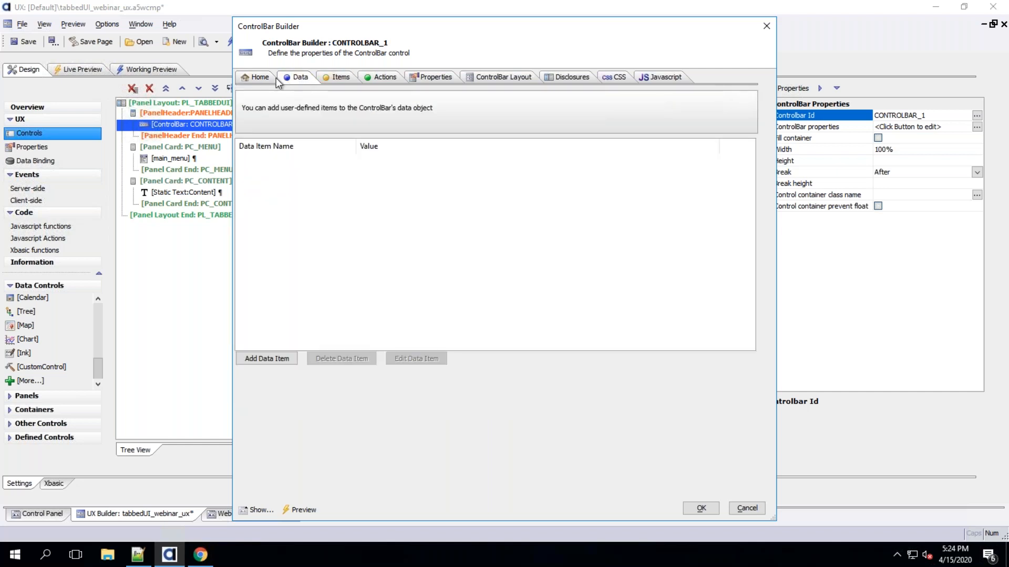
{"action": "left_click", "coordinate": [334, 77]}
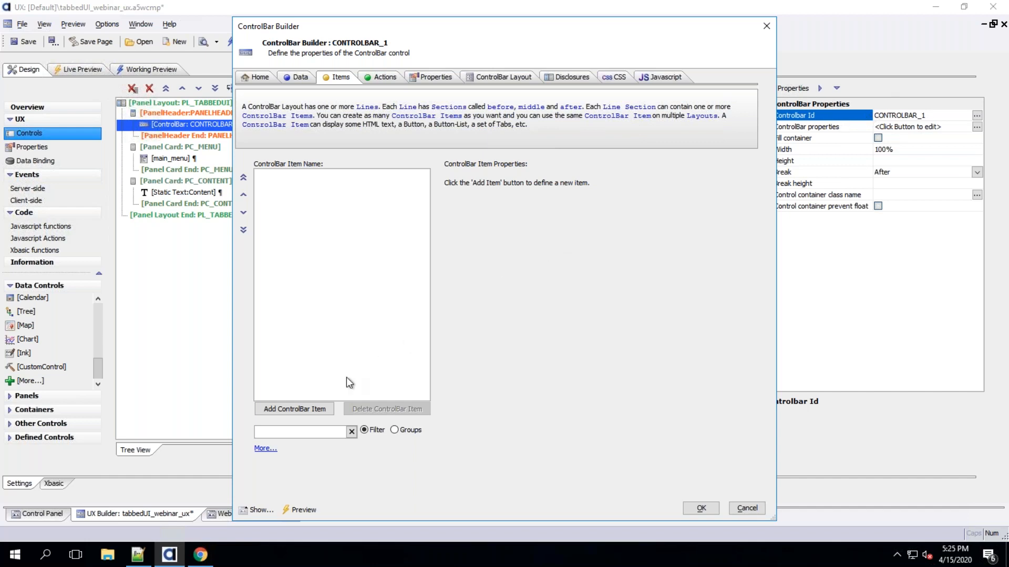
{"action": "left_click", "coordinate": [320, 409]}
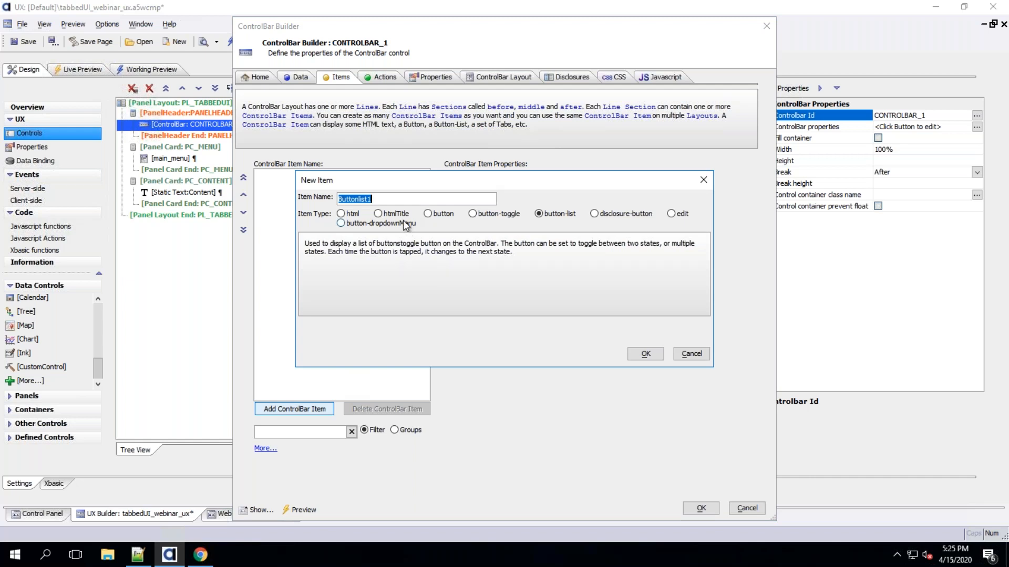
{"action": "type", "text": "htmlLogo"}
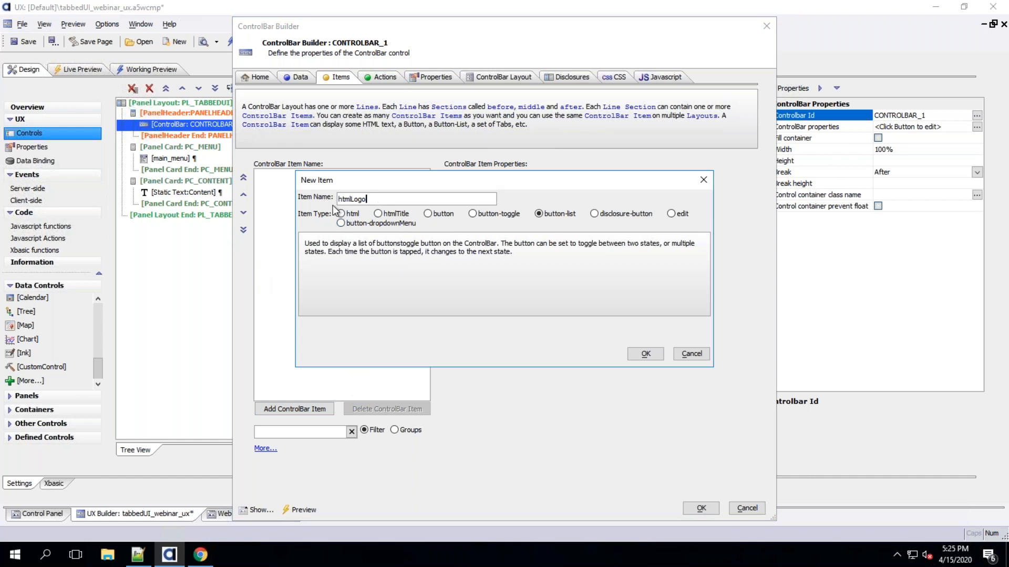
{"action": "left_click", "coordinate": [359, 215]}
{"action": "left_click", "coordinate": [646, 354]}
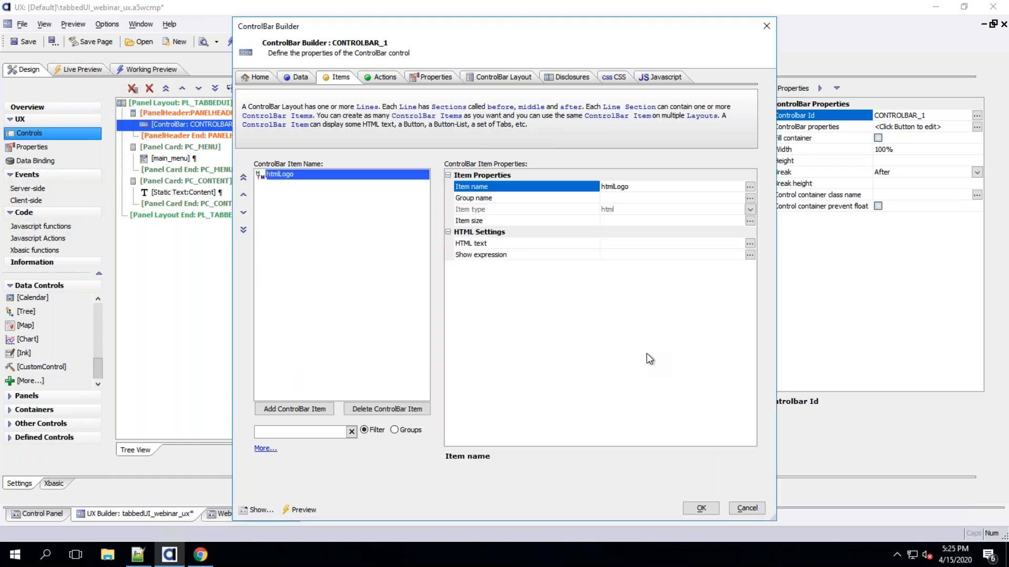
Add a second html ControlBar item named htmlTitle
{"action": "left_click", "coordinate": [308, 409]}
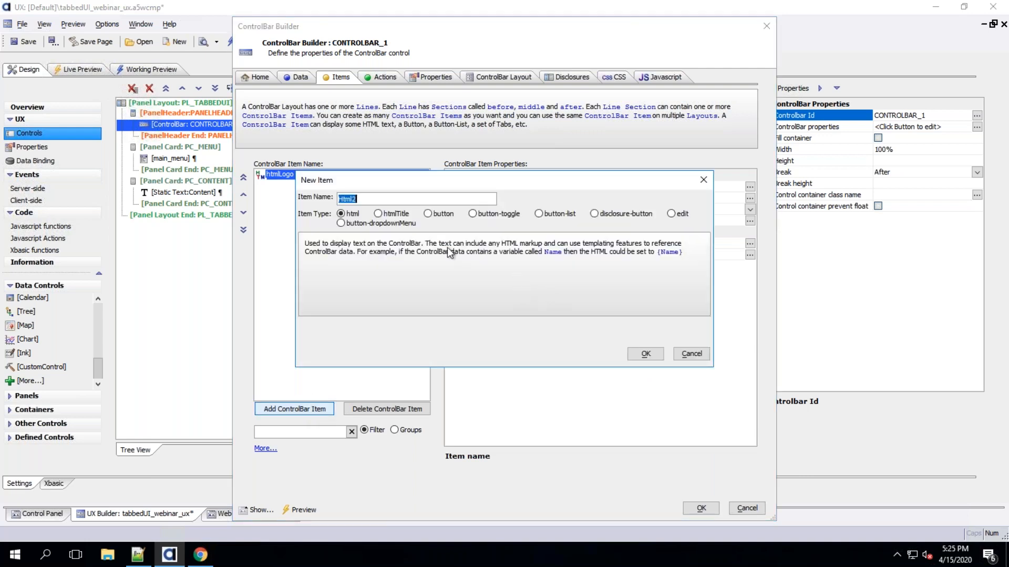
{"action": "type", "text": "html"}
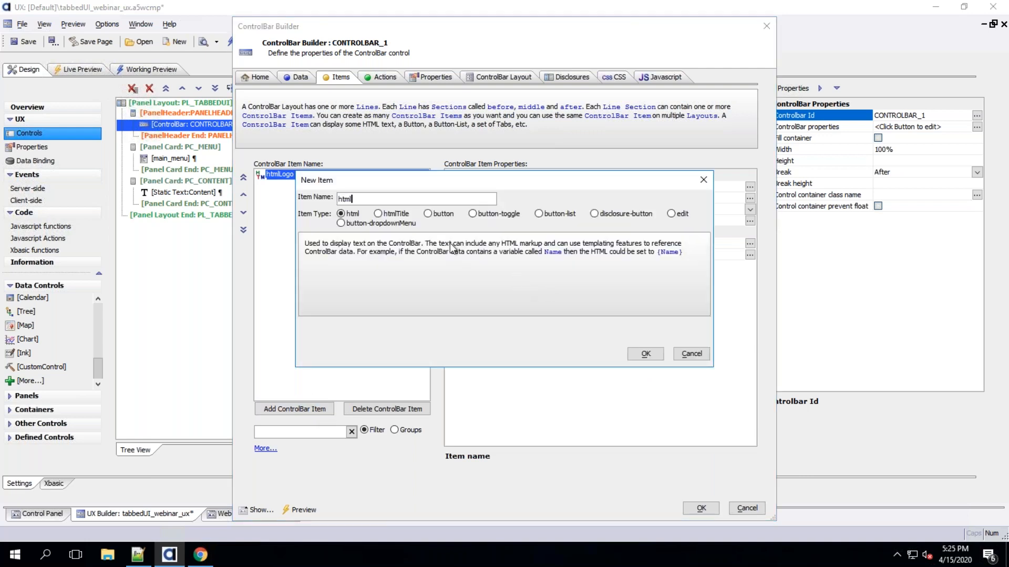
{"action": "type", "text": "Title"}
{"action": "left_click", "coordinate": [649, 355]}
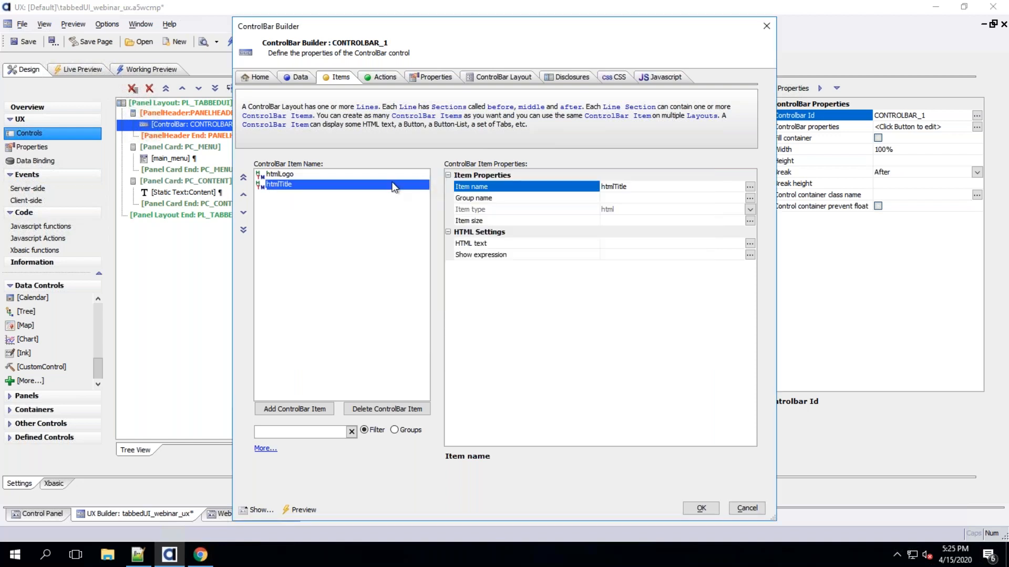
Add a button-dropdownMenu ControlBar item named btnddmProfile
{"action": "left_click", "coordinate": [303, 409]}
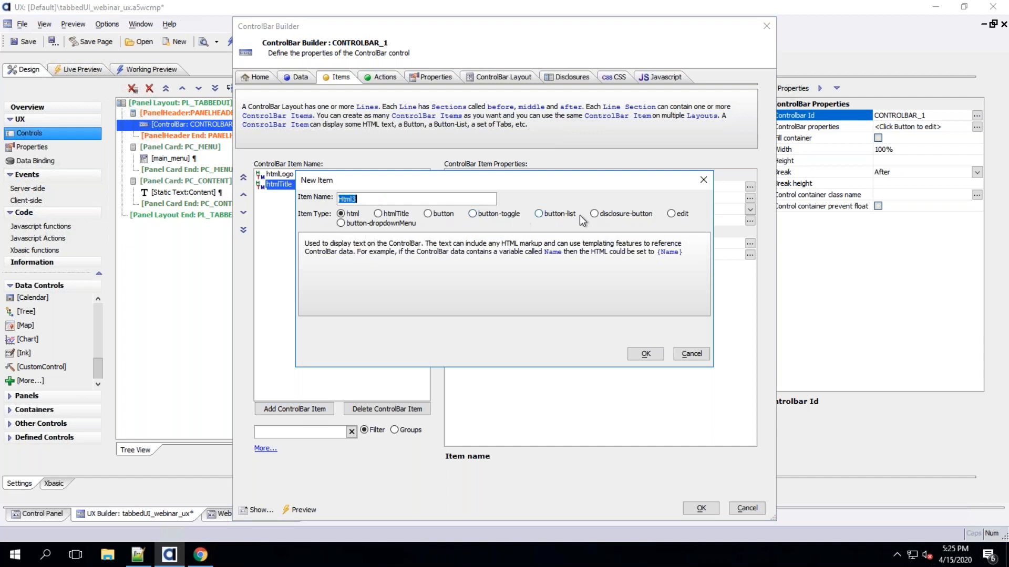
{"action": "left_click", "coordinate": [384, 225]}
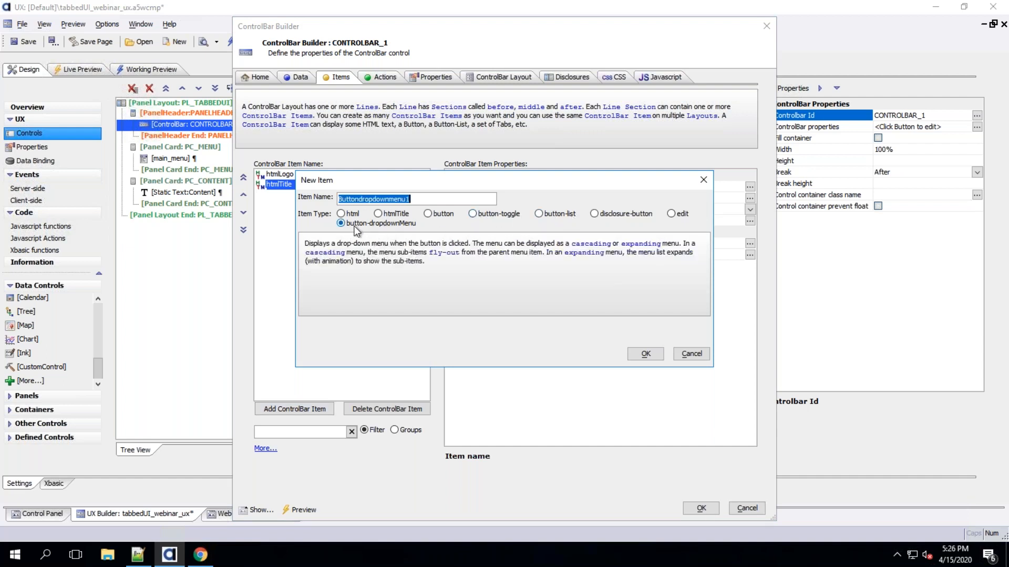
{"action": "type", "text": "b"}
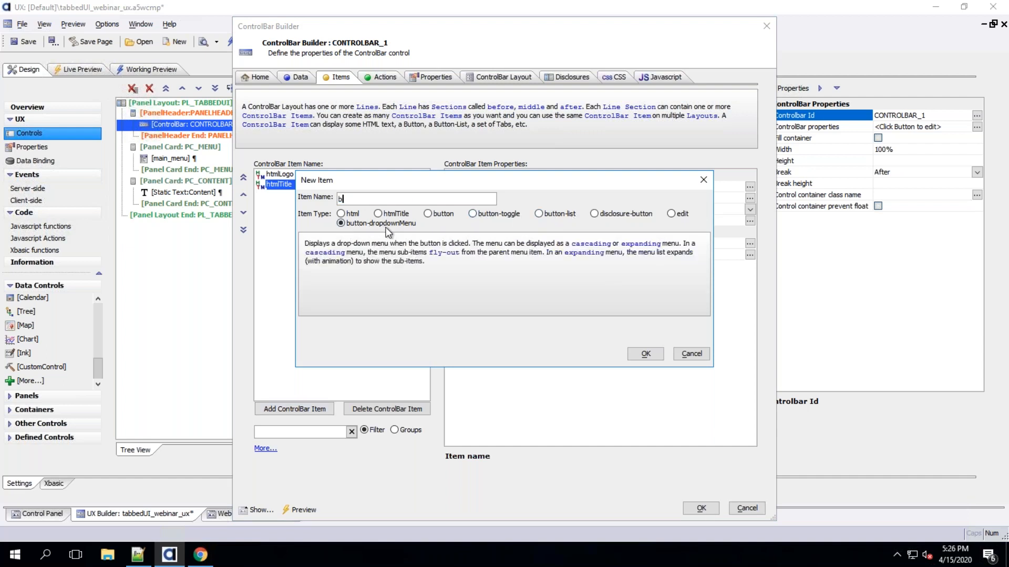
{"action": "type", "text": "tnddmProfile"}
{"action": "left_click", "coordinate": [651, 354]}
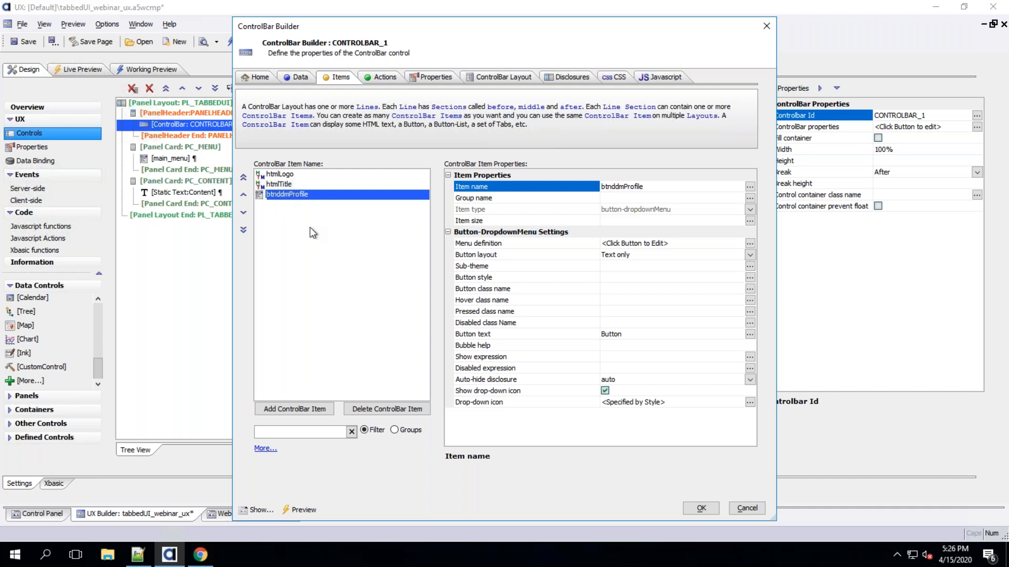
Set the htmlTitle item's HTML text to AlphaSports Dashbaord and check it in the HTML text editor
{"action": "left_click", "coordinate": [290, 174]}
{"action": "left_click", "coordinate": [288, 185]}
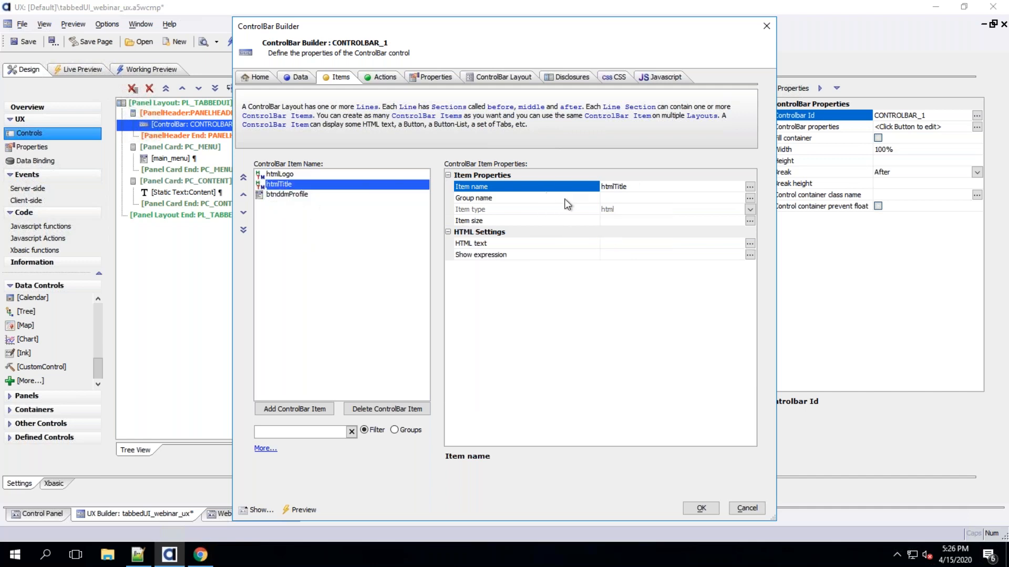
{"action": "left_click", "coordinate": [618, 245]}
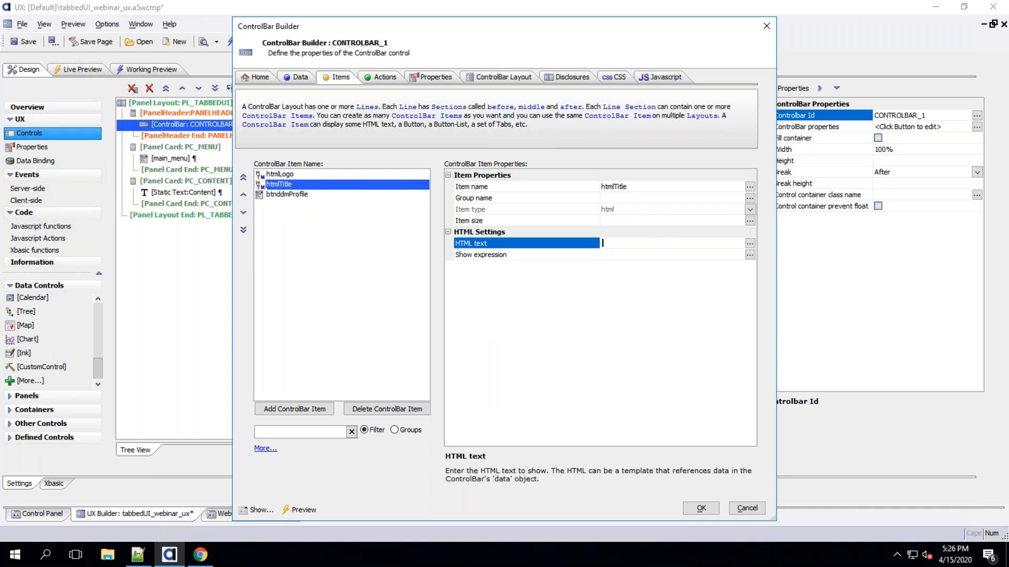
{"action": "type", "text": "AlphaSports Dashbaord"}
{"action": "key", "text": "Return"}
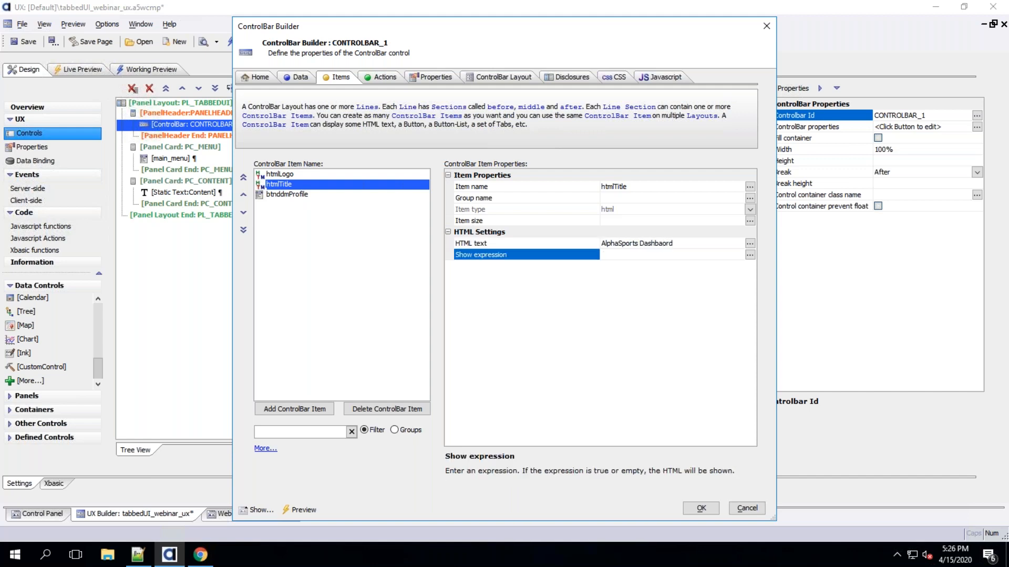
{"action": "double_click", "coordinate": [541, 243]}
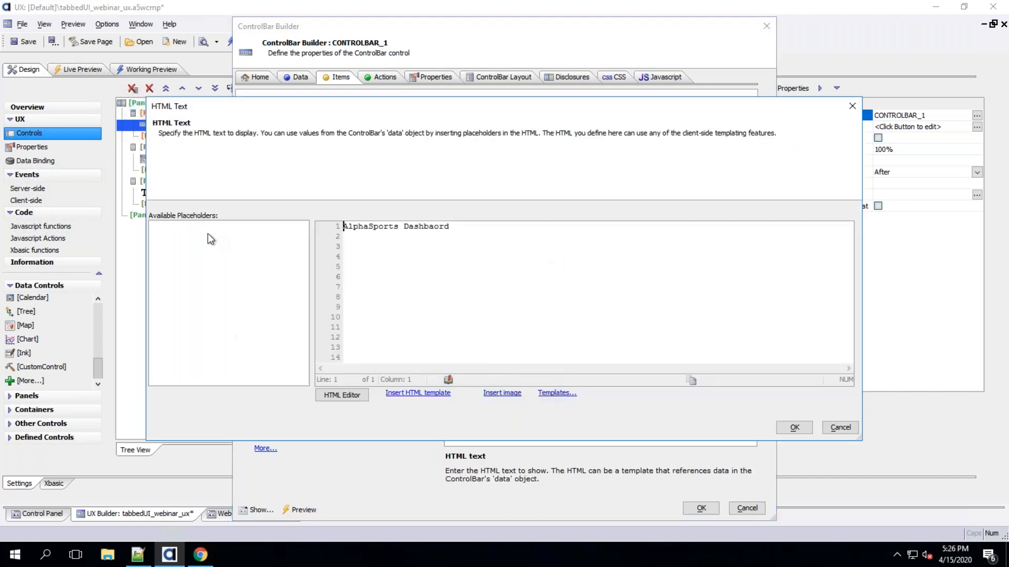
{"action": "left_click", "coordinate": [795, 428]}
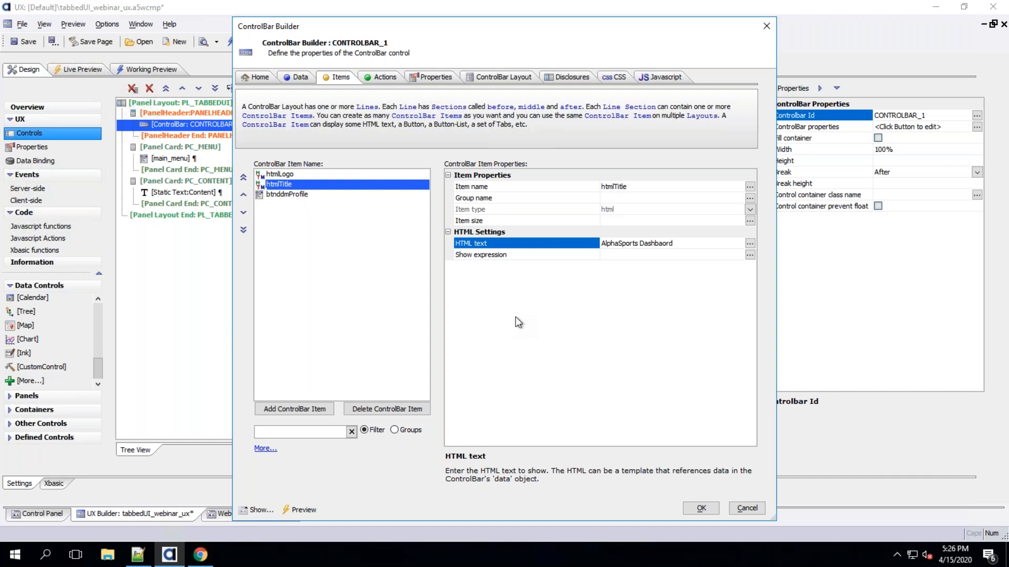
Set htmlLogo's HTML text to the project image alpha2.jpg with an image height of 50 px
{"action": "left_click", "coordinate": [322, 174]}
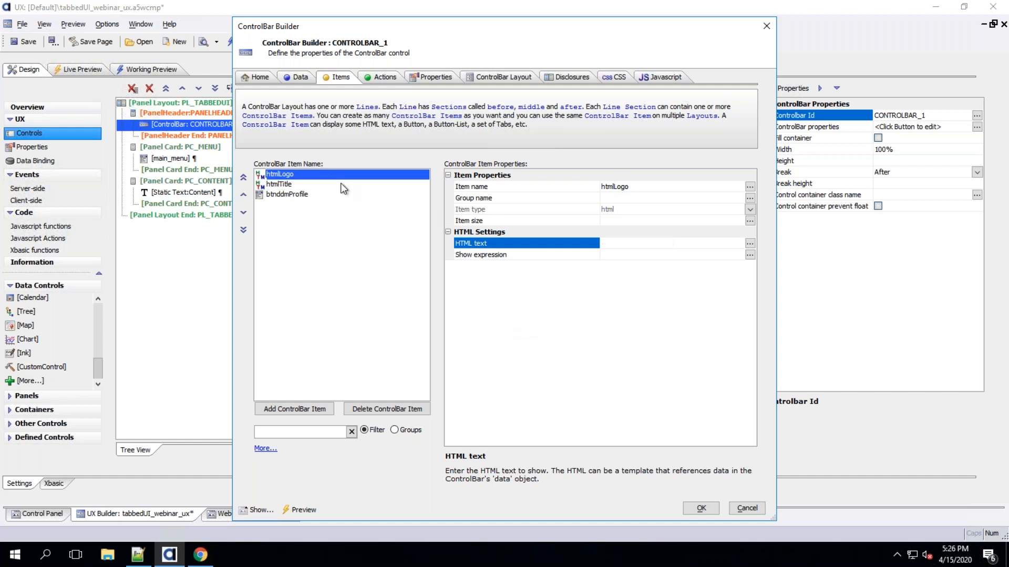
{"action": "double_click", "coordinate": [509, 244]}
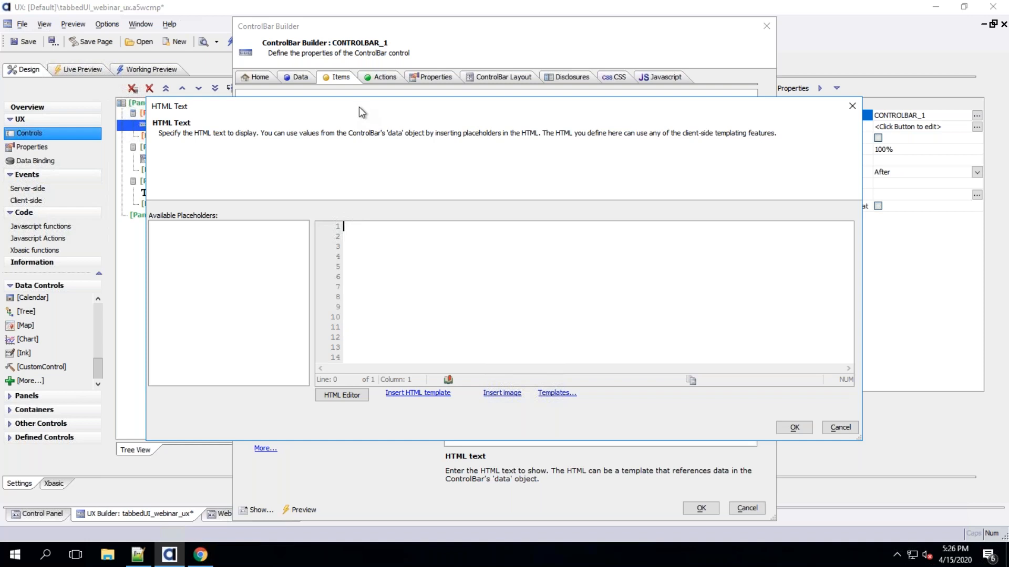
{"action": "left_click", "coordinate": [499, 396]}
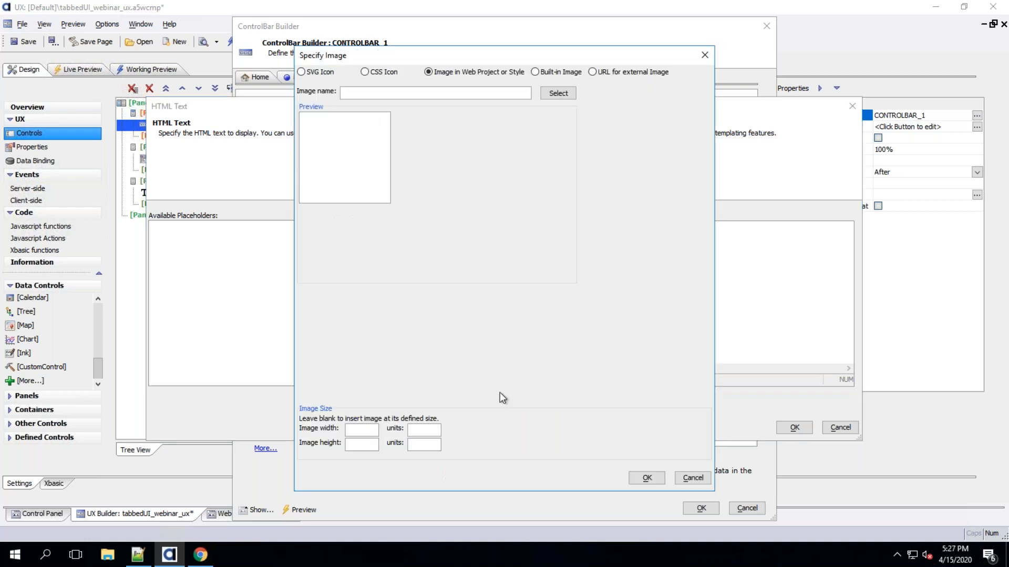
{"action": "left_click", "coordinate": [301, 72]}
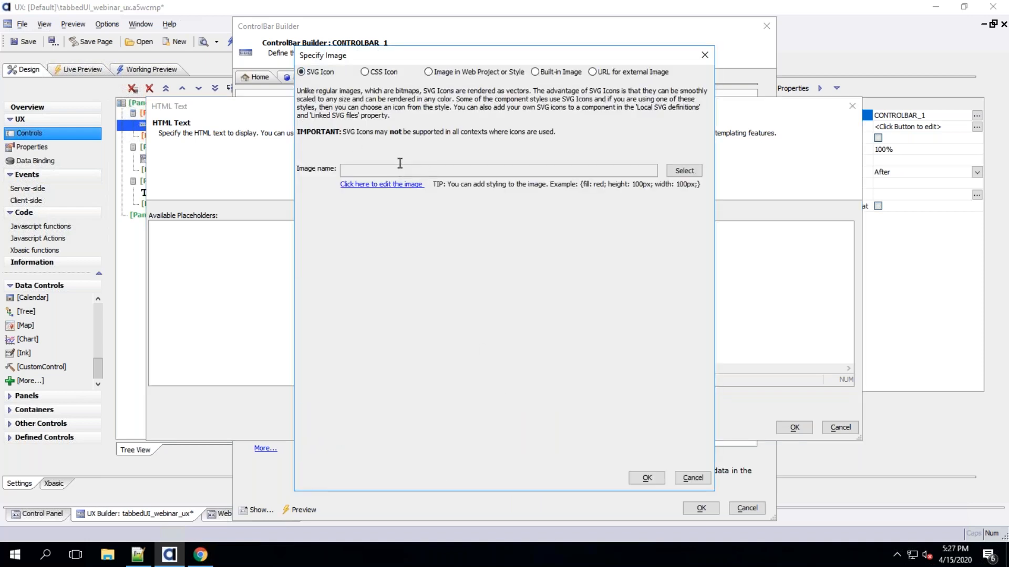
{"action": "left_click", "coordinate": [442, 74]}
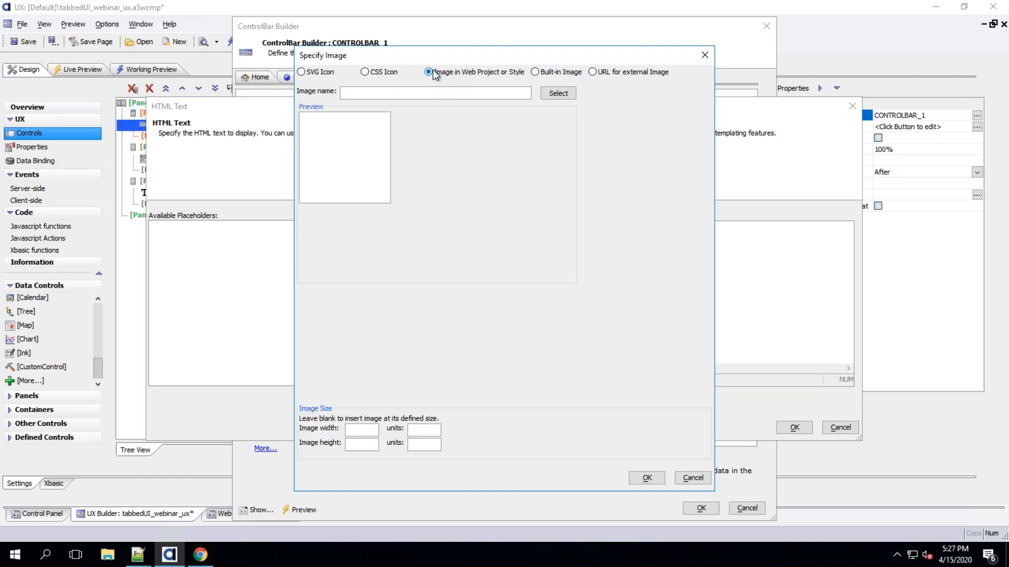
{"action": "left_click", "coordinate": [566, 95]}
{"action": "left_click", "coordinate": [611, 89]}
{"action": "left_click", "coordinate": [361, 154]}
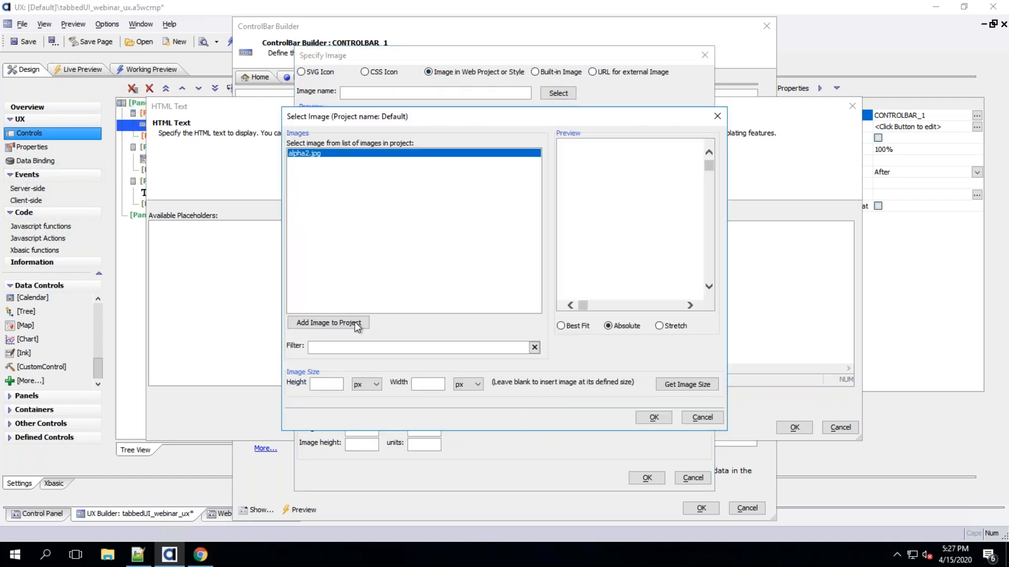
{"action": "left_click", "coordinate": [325, 385]}
{"action": "type", "text": "50px"}
{"action": "key", "text": "BackSpace"}
{"action": "key", "text": "BackSpace"}
{"action": "left_click", "coordinate": [654, 419]}
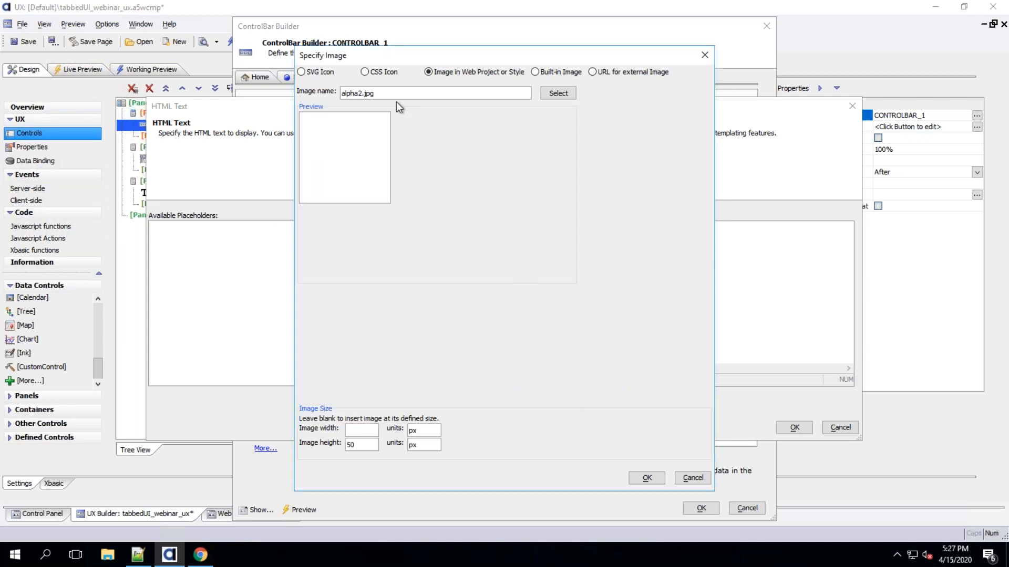
{"action": "left_click", "coordinate": [647, 478]}
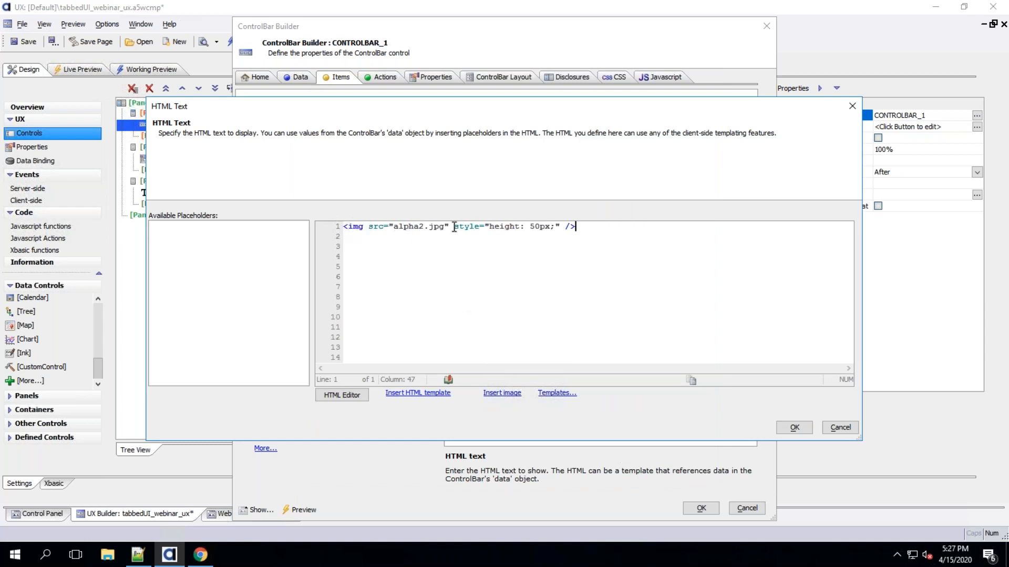
{"action": "left_click", "coordinate": [792, 427]}
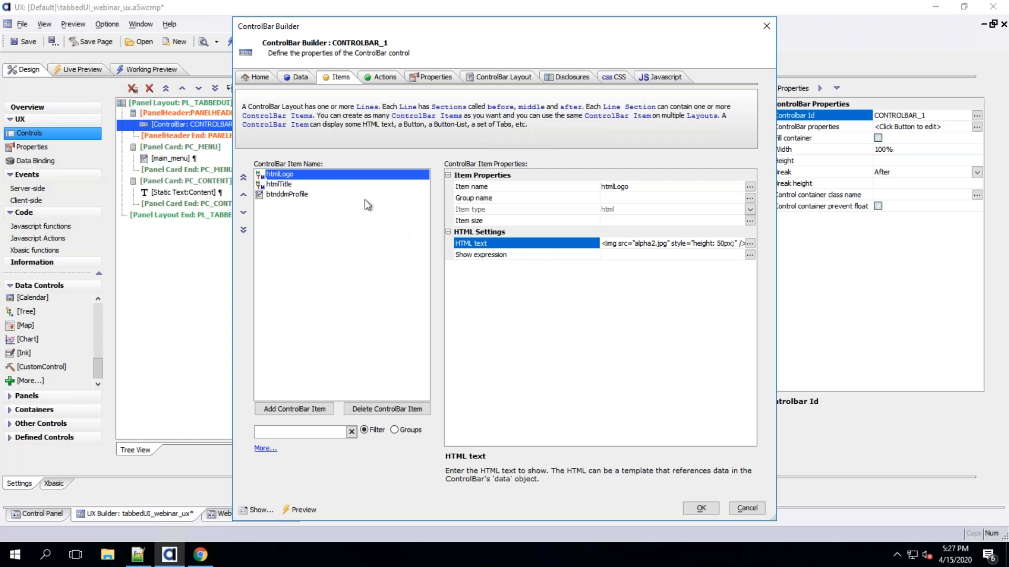
Open btnddmProfile's cascading menu definition and add Profile, Settings and Logout items with the Menu Builder
{"action": "left_click", "coordinate": [289, 185]}
{"action": "left_click", "coordinate": [291, 176]}
{"action": "left_click", "coordinate": [291, 195]}
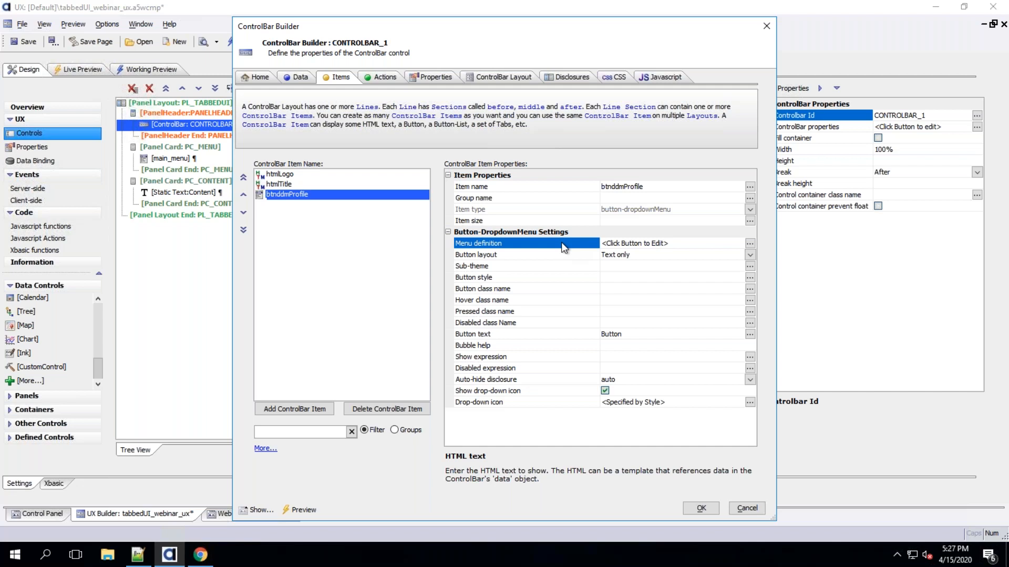
{"action": "double_click", "coordinate": [515, 243]}
{"action": "left_click", "coordinate": [703, 140]}
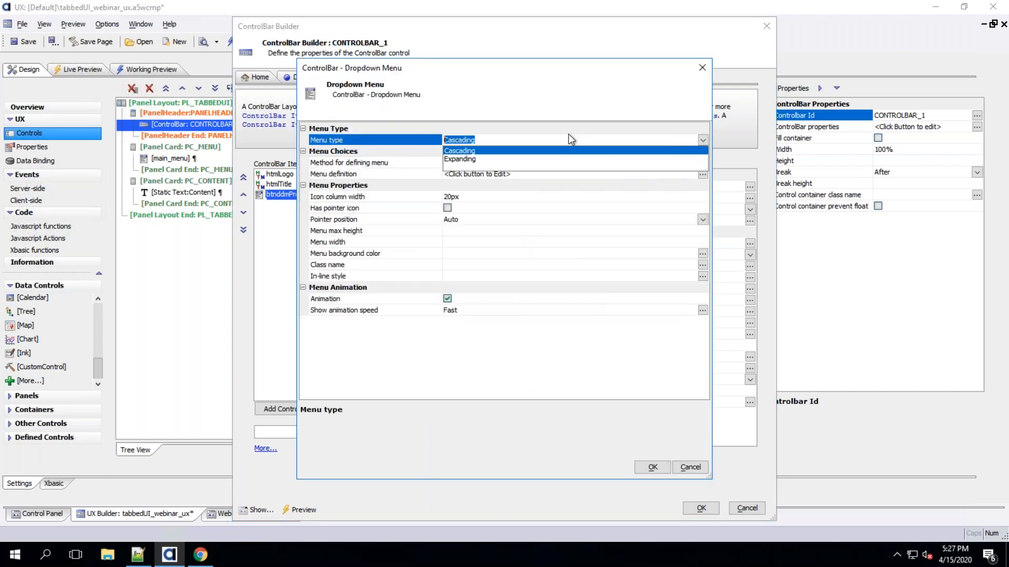
{"action": "left_click", "coordinate": [462, 128]}
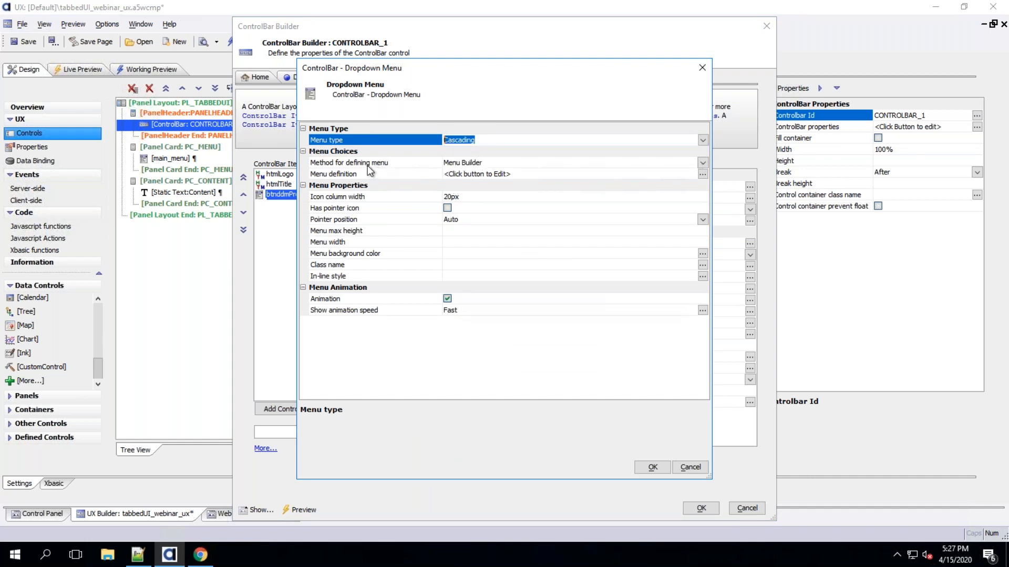
{"action": "left_click", "coordinate": [703, 163]}
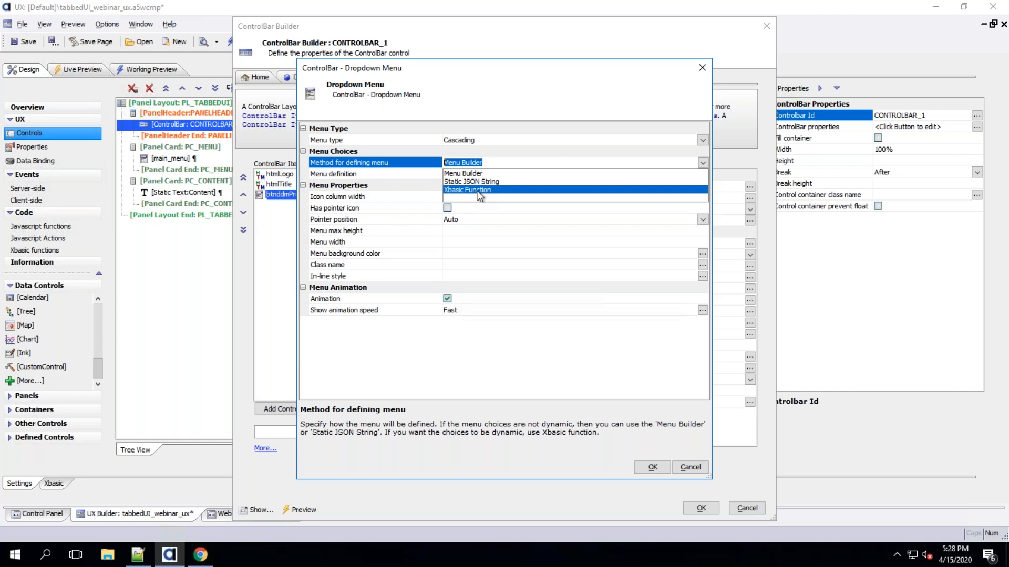
{"action": "left_click", "coordinate": [457, 173]}
{"action": "left_click", "coordinate": [425, 175]}
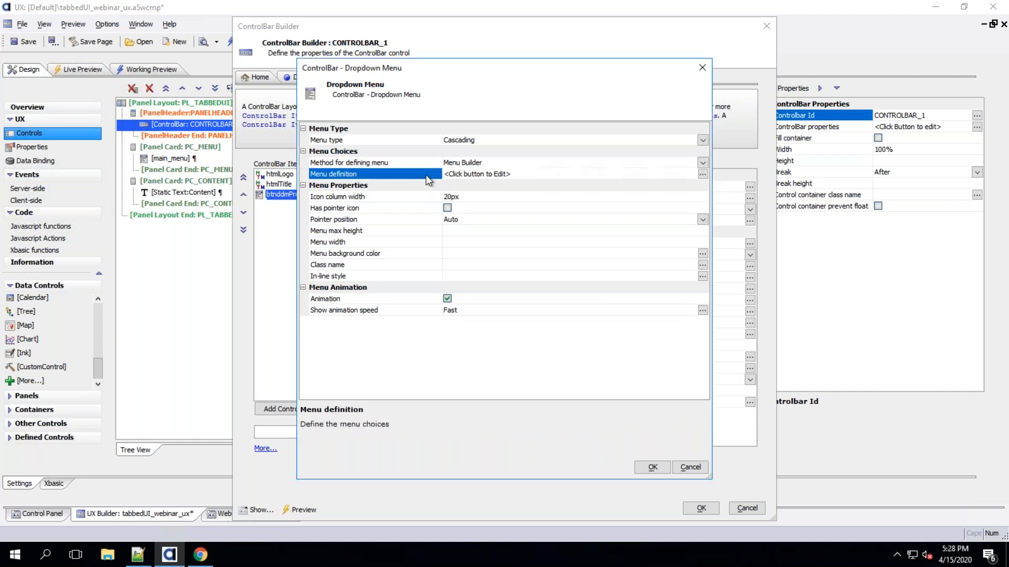
{"action": "double_click", "coordinate": [425, 174]}
{"action": "left_click", "coordinate": [249, 389]}
{"action": "type", "text": "Settings"}
{"action": "key", "text": "Return"}
{"action": "type", "text": "Logout"}
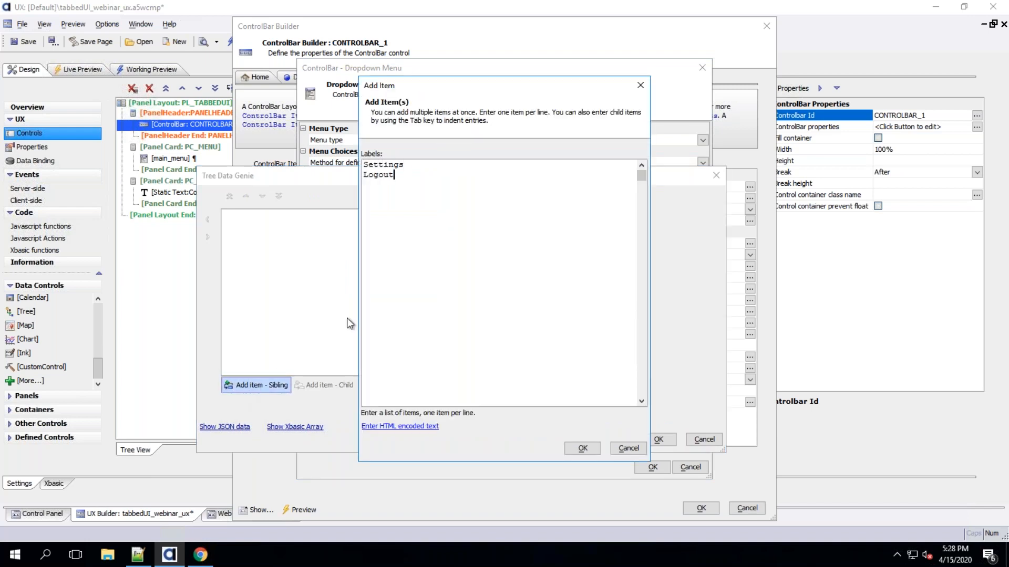
{"action": "left_click", "coordinate": [366, 165]}
{"action": "type", "text": "Profile"}
{"action": "key", "text": "Return"}
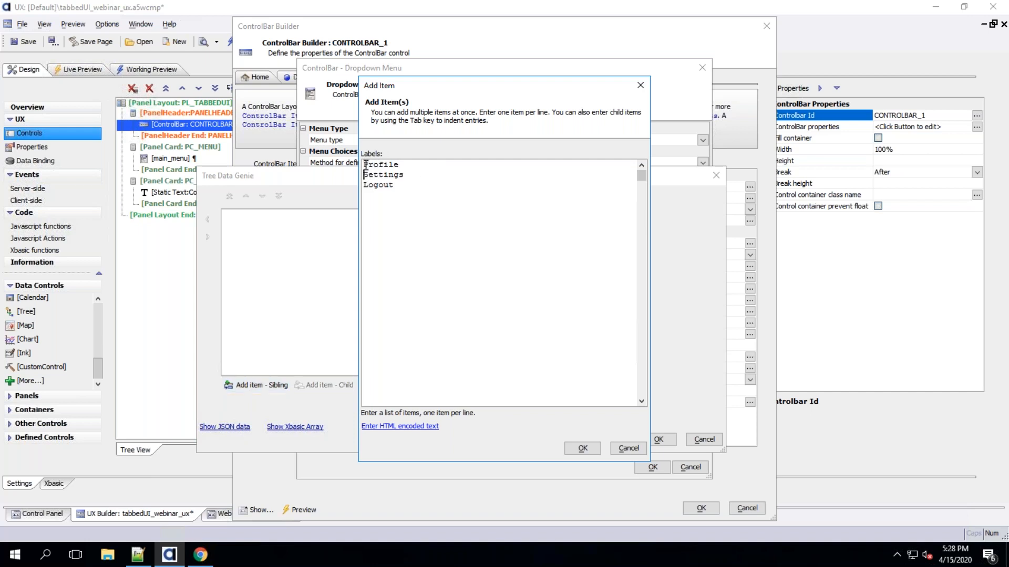
{"action": "left_click", "coordinate": [578, 448]}
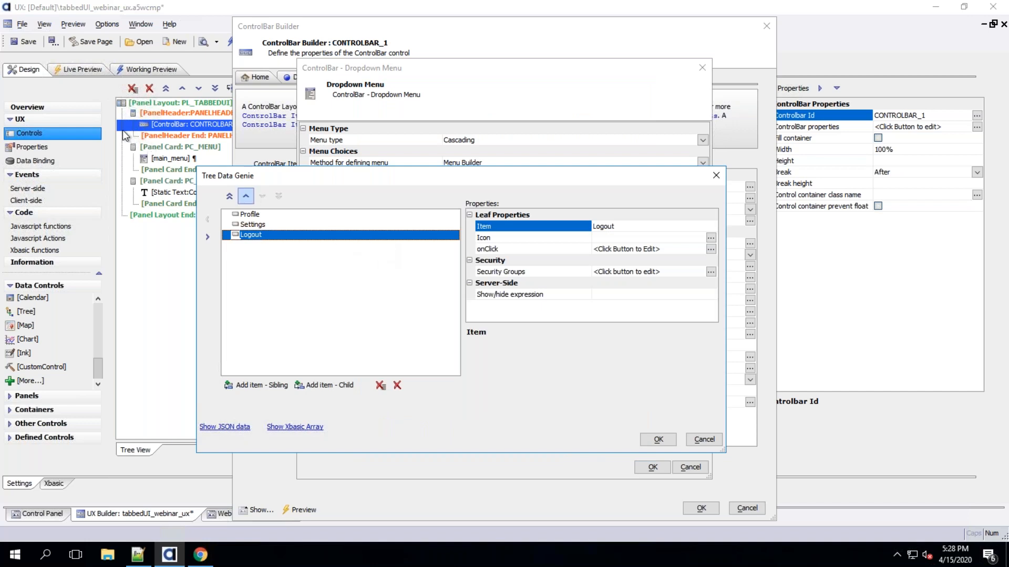
Give the Profile menu item the alpha-icon-commentPerson SVG icon
{"action": "left_click", "coordinate": [299, 216]}
{"action": "left_click", "coordinate": [711, 242]}
{"action": "left_click", "coordinate": [302, 72]}
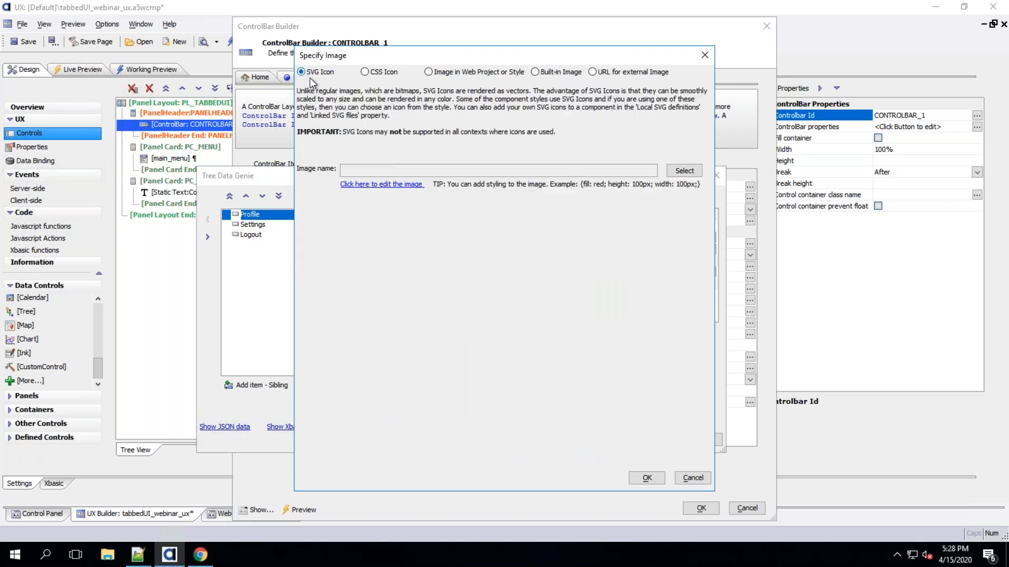
{"action": "left_click", "coordinate": [684, 170]}
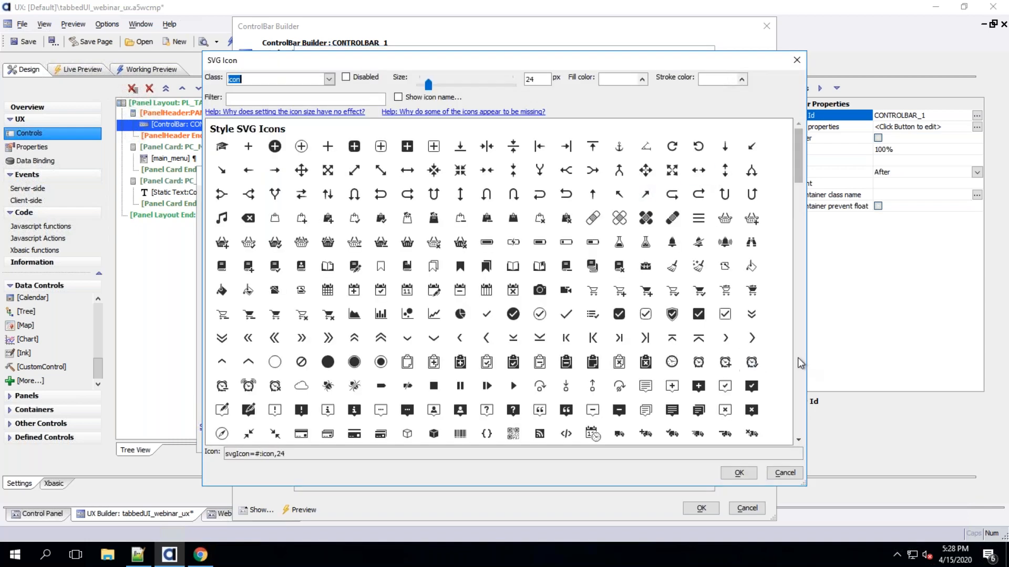
{"action": "scroll", "coordinate": [783, 362], "scroll_direction": "down", "scroll_amount": 10}
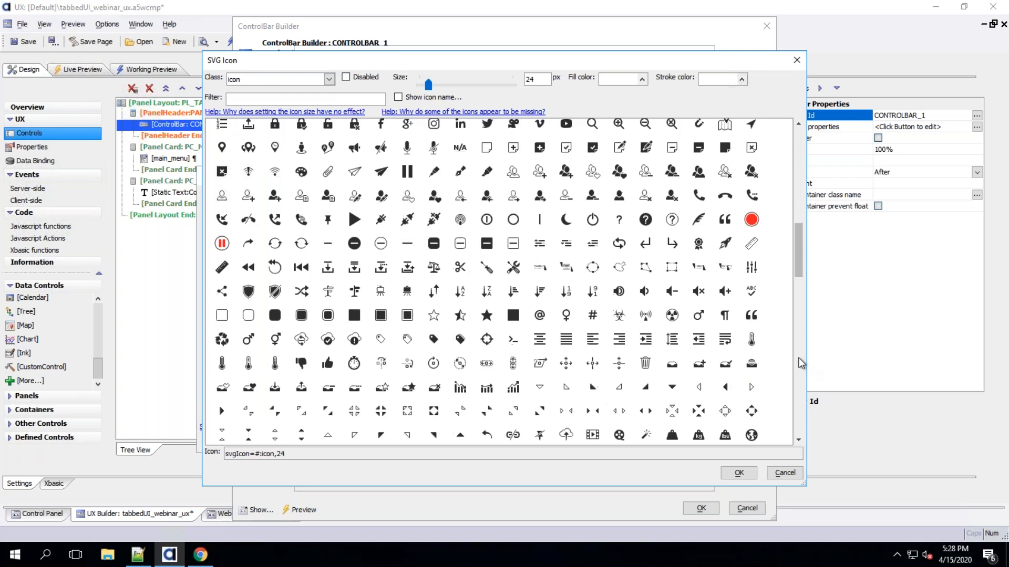
{"action": "left_click", "coordinate": [798, 213]}
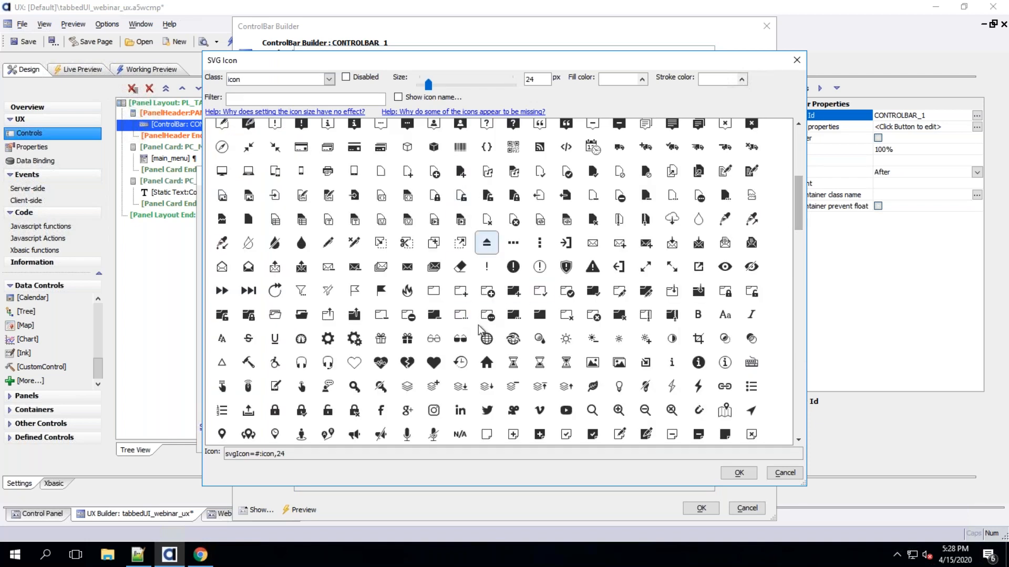
{"action": "left_click", "coordinate": [434, 129]}
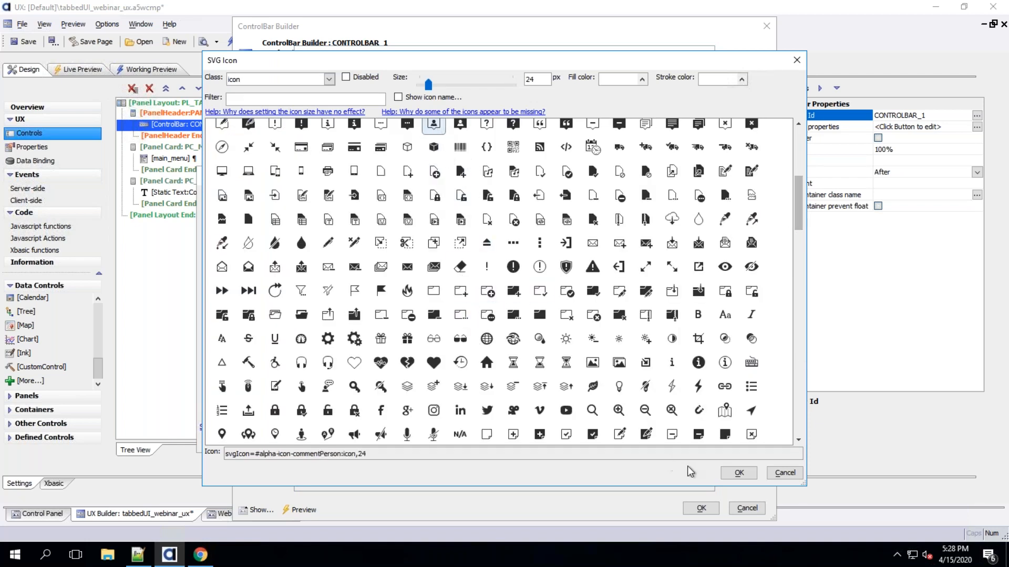
{"action": "left_click", "coordinate": [737, 473]}
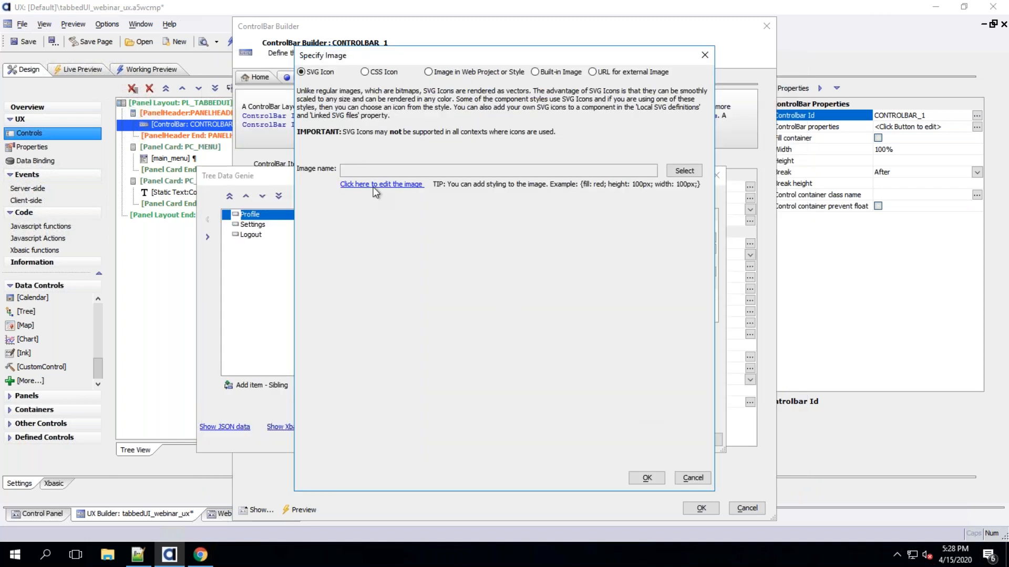
{"action": "left_click", "coordinate": [648, 478]}
Give the Settings menu item the gears SVG icon, found by filtering for gear
{"action": "left_click", "coordinate": [254, 225]}
{"action": "double_click", "coordinate": [536, 239]}
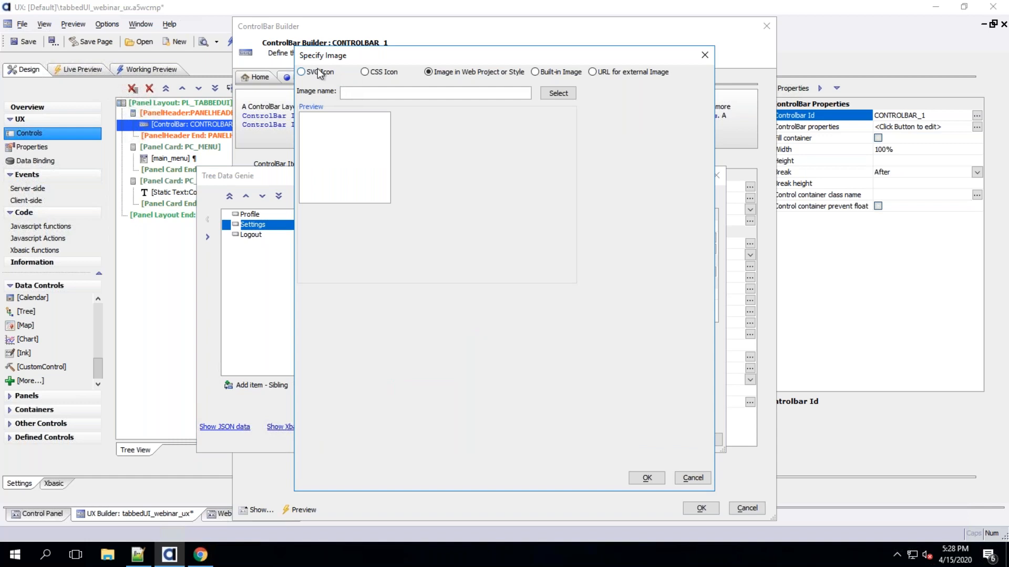
{"action": "left_click", "coordinate": [321, 72]}
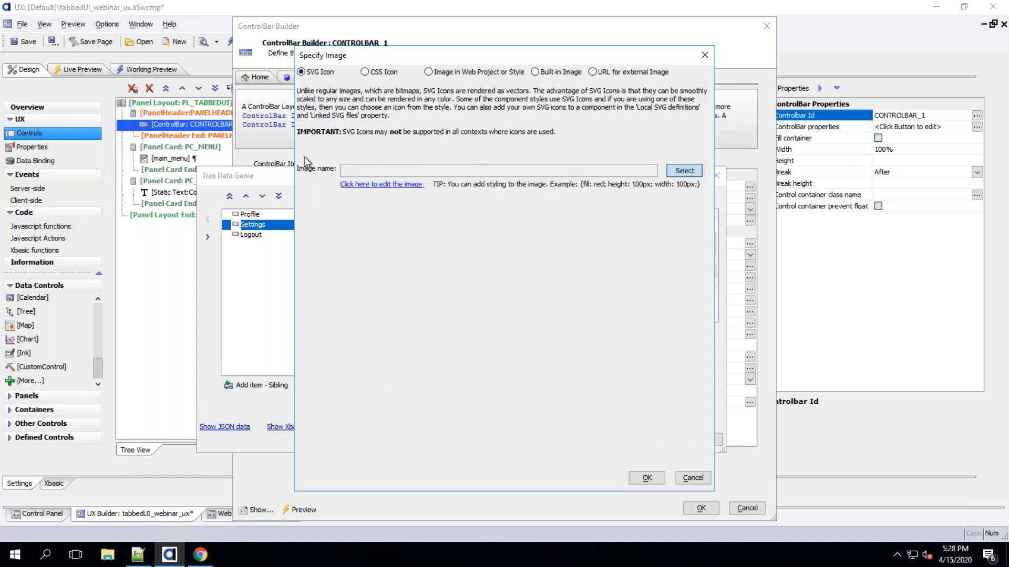
{"action": "left_click", "coordinate": [683, 171]}
{"action": "left_click", "coordinate": [259, 99]}
{"action": "type", "text": "gear"}
{"action": "double_click", "coordinate": [275, 146]}
{"action": "left_click", "coordinate": [648, 478]}
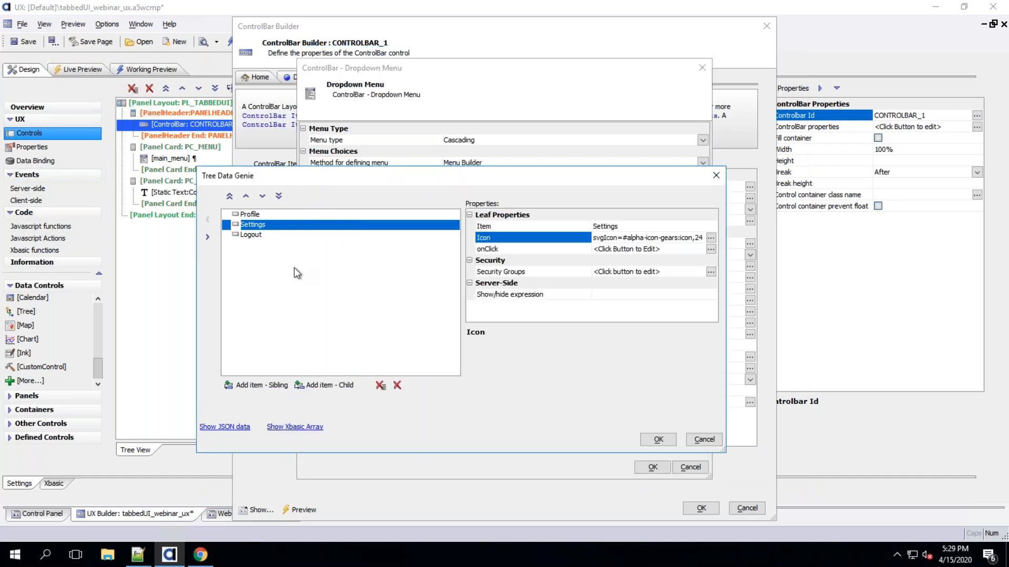
Give the Logout menu item the exit SVG icon, then close the menu definition dialogs
{"action": "left_click", "coordinate": [251, 236]}
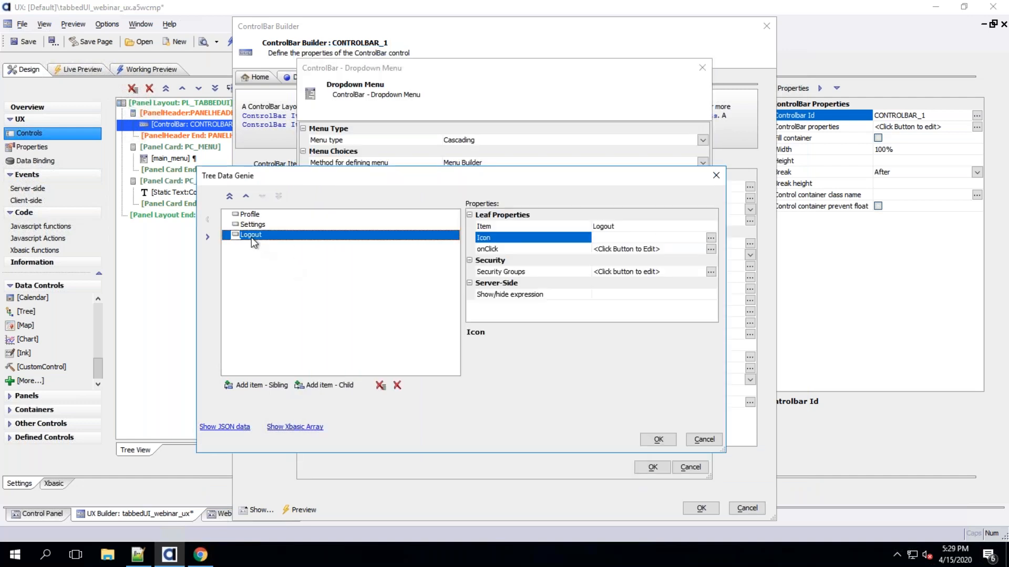
{"action": "double_click", "coordinate": [522, 239]}
{"action": "left_click", "coordinate": [304, 72]}
{"action": "left_click", "coordinate": [682, 172]}
{"action": "type", "text": "ex"}
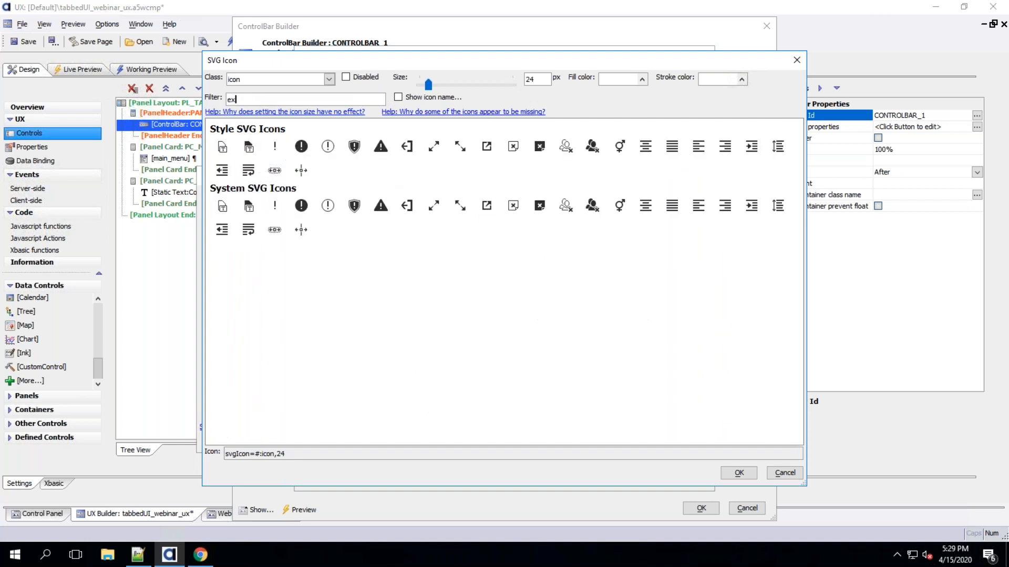
{"action": "left_click", "coordinate": [407, 146]}
{"action": "left_click", "coordinate": [736, 473]}
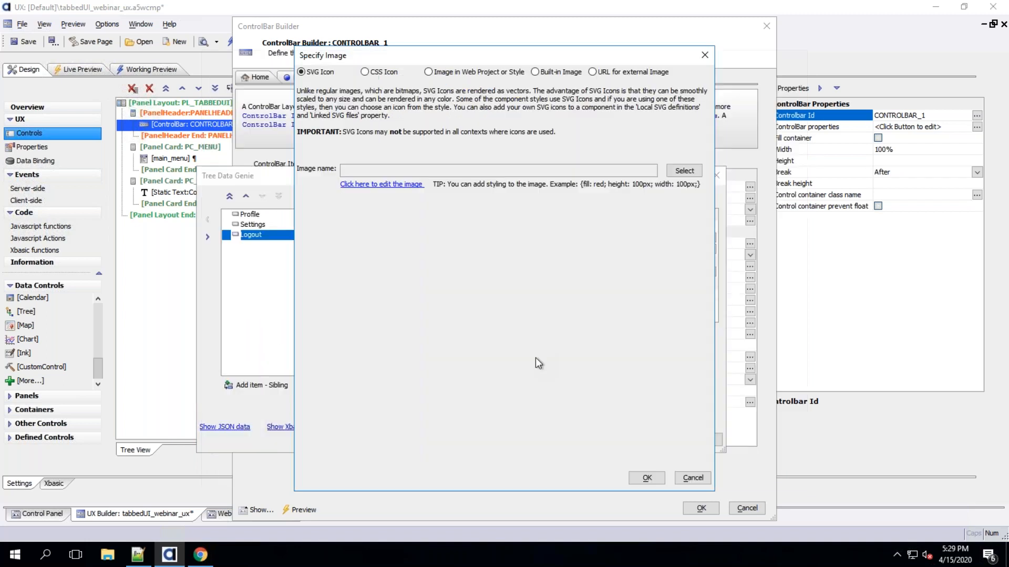
{"action": "left_click", "coordinate": [645, 478]}
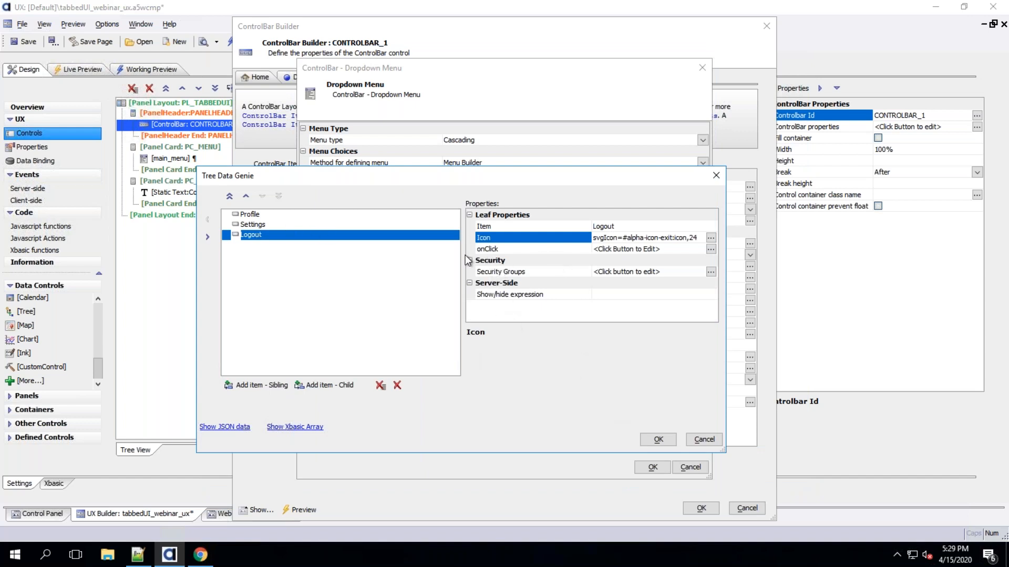
{"action": "left_click", "coordinate": [658, 440]}
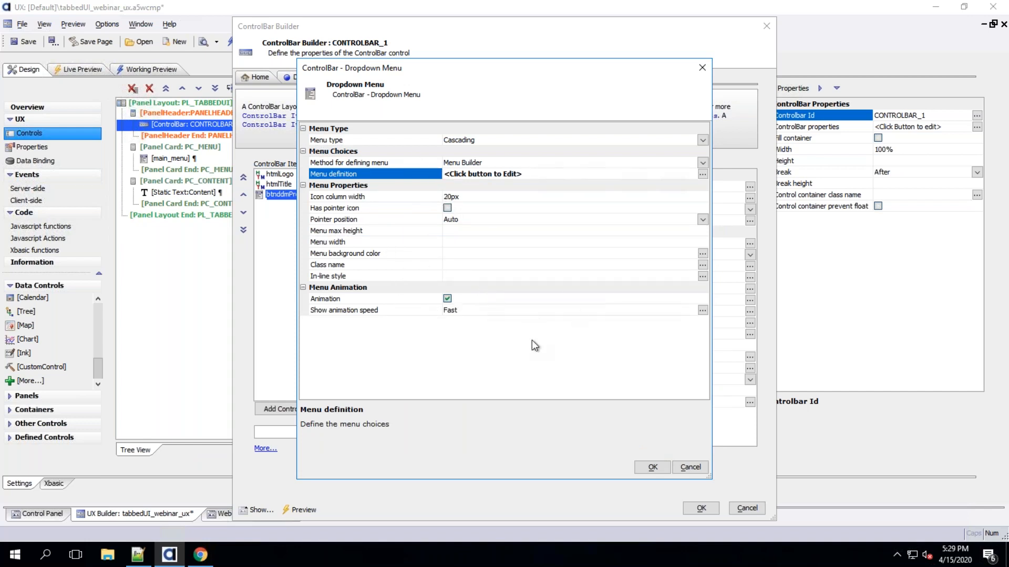
{"action": "left_click", "coordinate": [657, 467]}
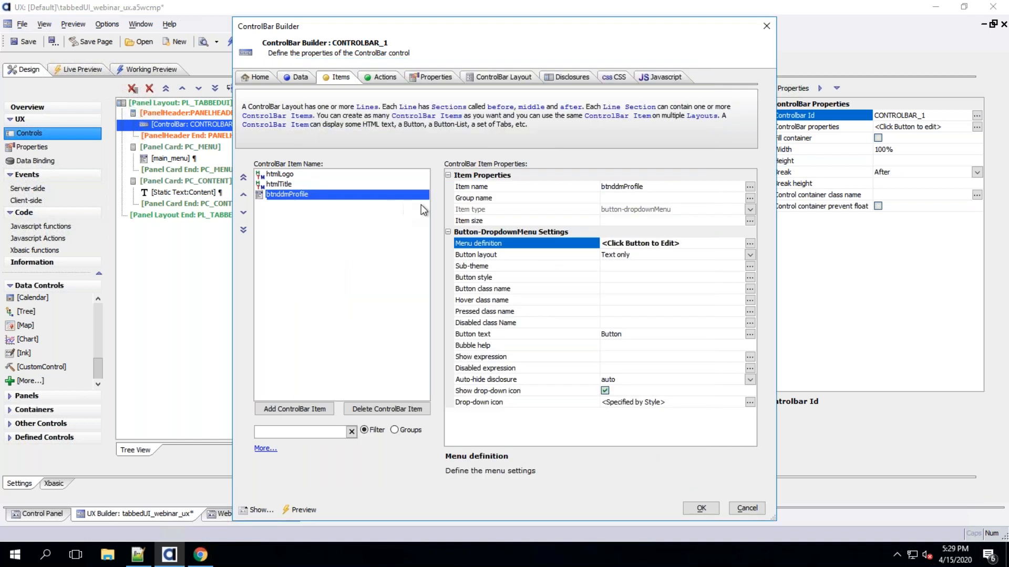
{"action": "left_click", "coordinate": [284, 174]}
{"action": "left_click", "coordinate": [279, 184]}
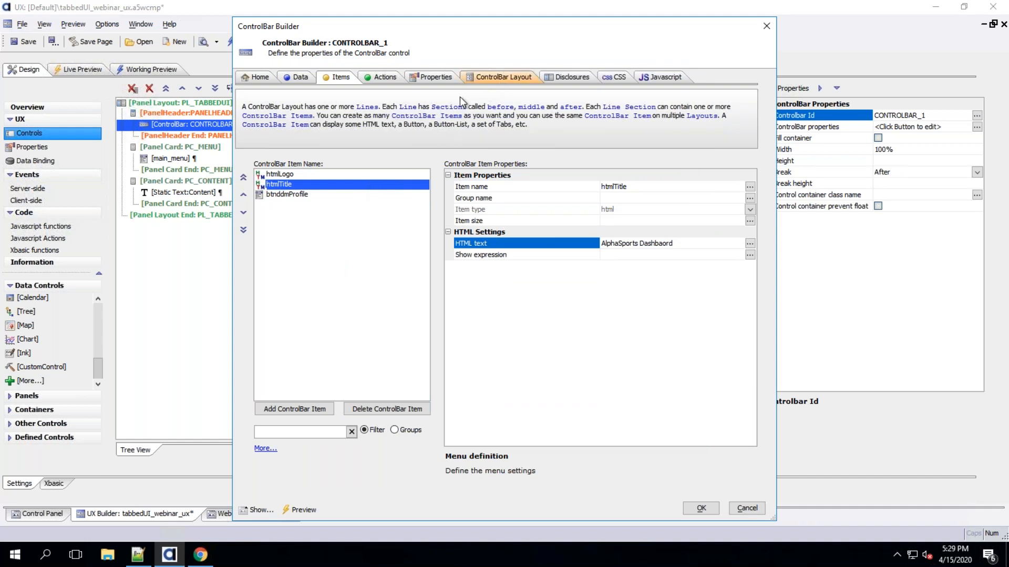
{"action": "left_click", "coordinate": [509, 76]}
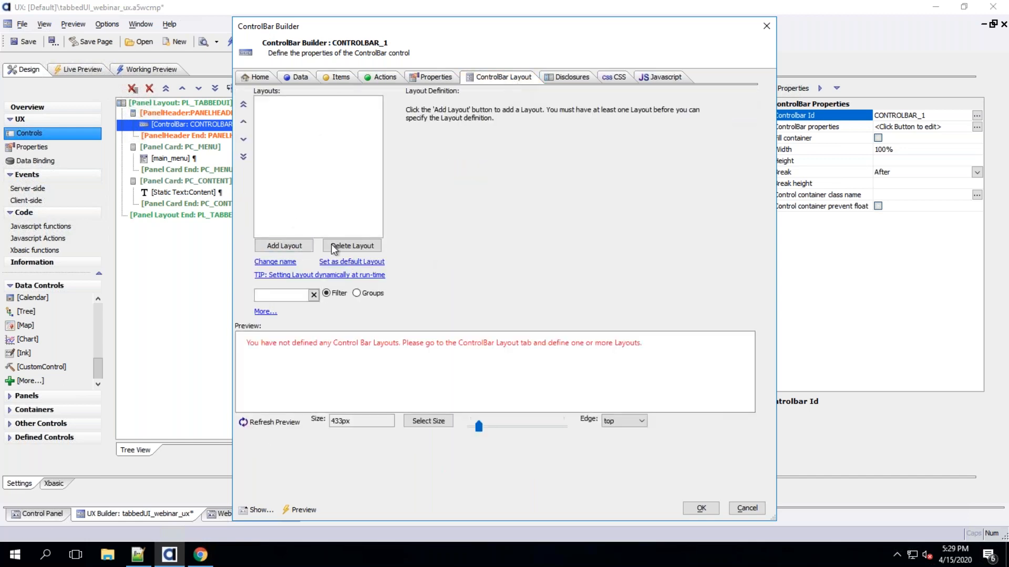
{"action": "left_click", "coordinate": [285, 244]}
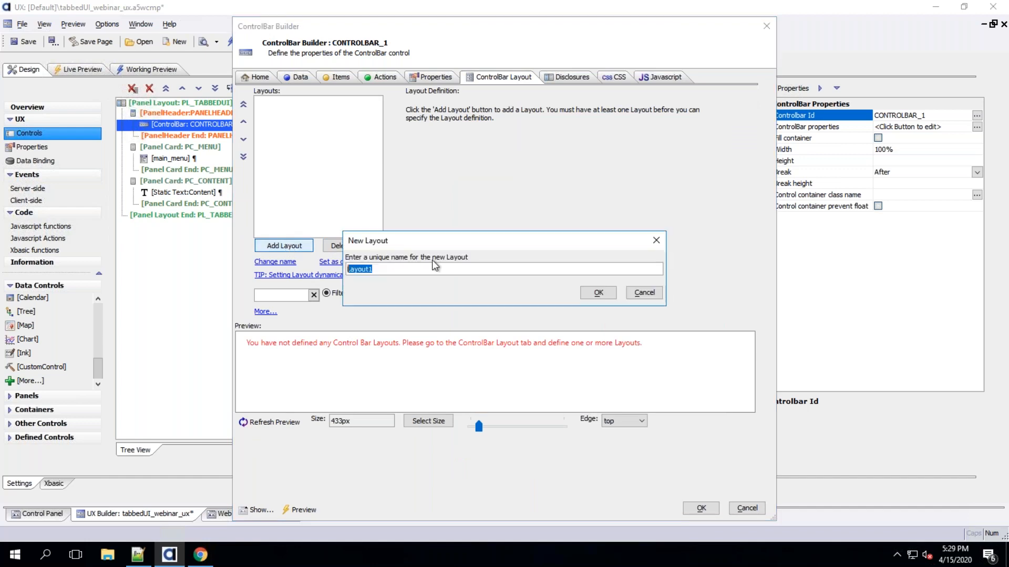
{"action": "type", "text": "default"}
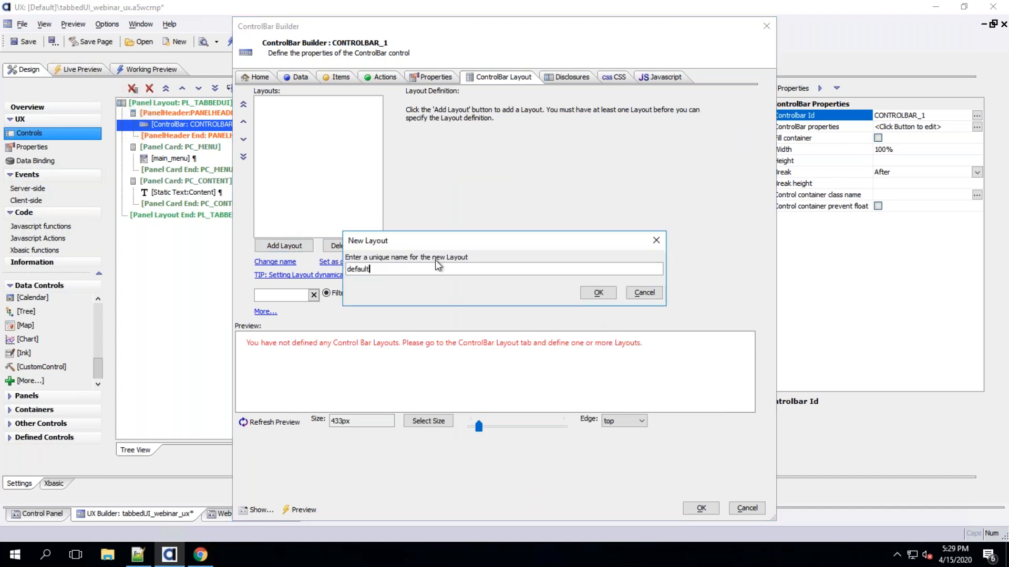
{"action": "left_click", "coordinate": [585, 295]}
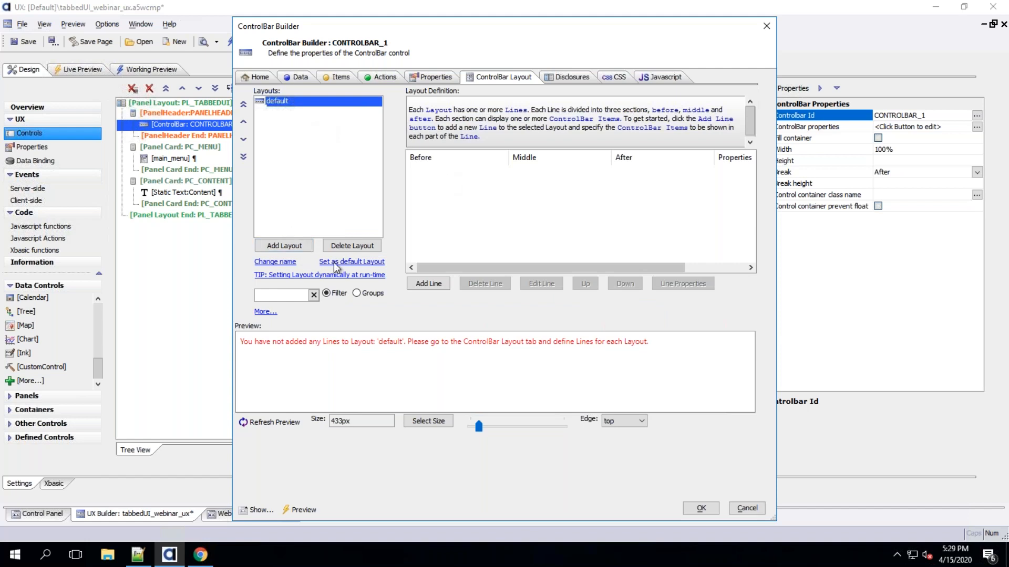
{"action": "left_click", "coordinate": [367, 246]}
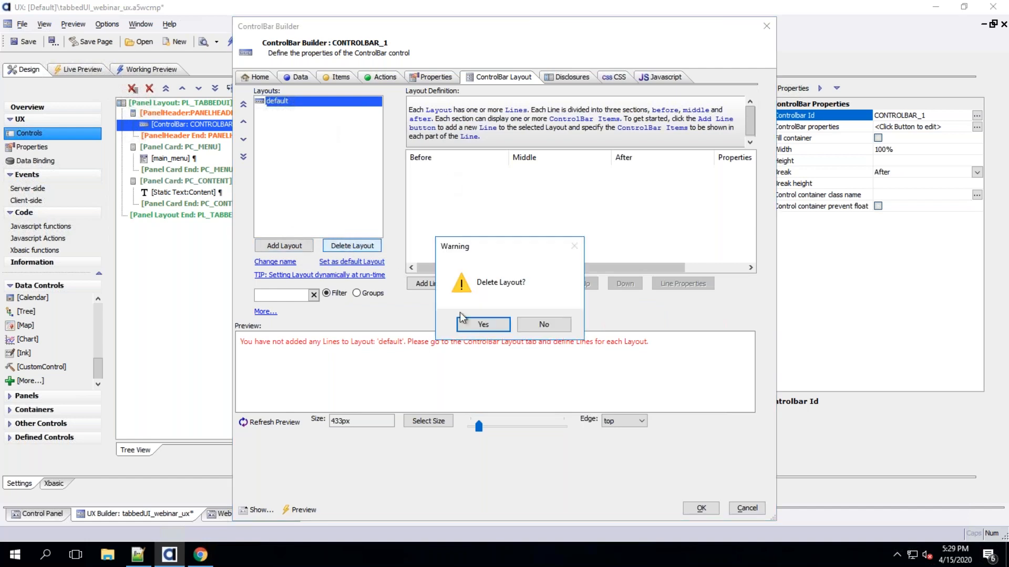
{"action": "left_click", "coordinate": [475, 323]}
Add a ControlBar layout named Layout1 and start a new line with htmlLogo in its Before section
{"action": "left_click", "coordinate": [296, 247]}
{"action": "left_click", "coordinate": [506, 272]}
{"action": "key", "text": "Return"}
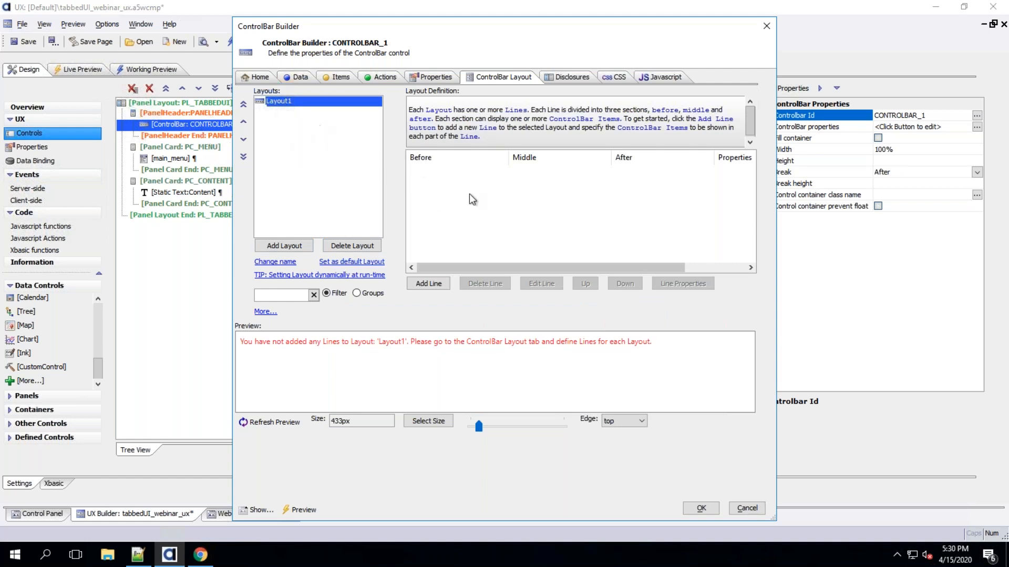
{"action": "left_click", "coordinate": [437, 284]}
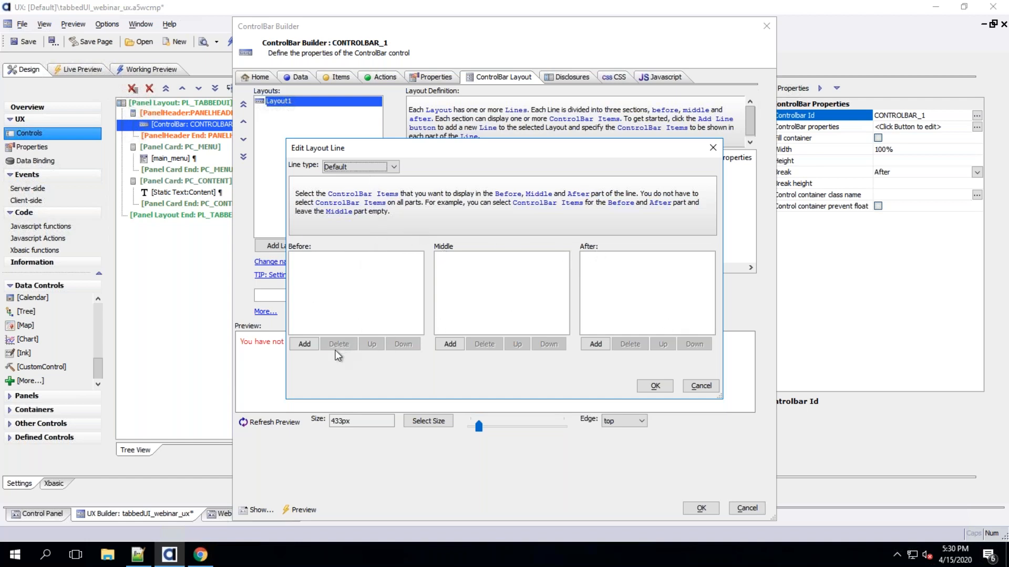
{"action": "left_click", "coordinate": [304, 344]}
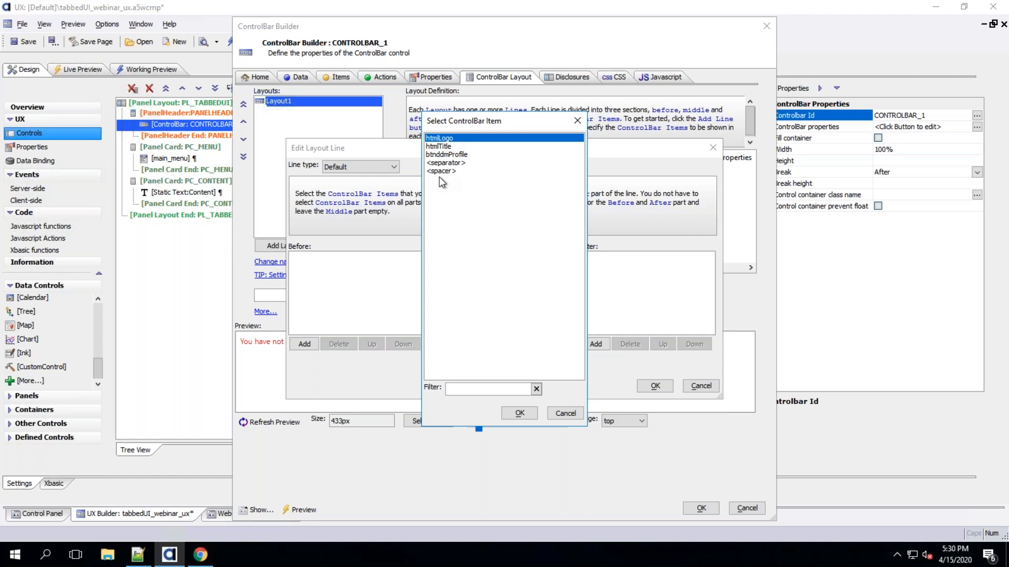
{"action": "left_click", "coordinate": [518, 413]}
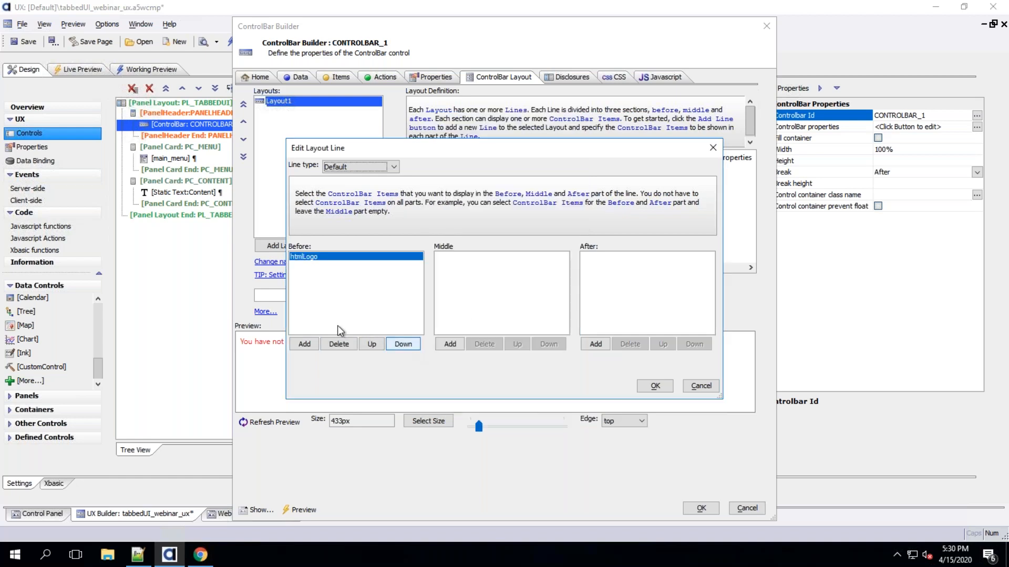
{"action": "left_click", "coordinate": [305, 344]}
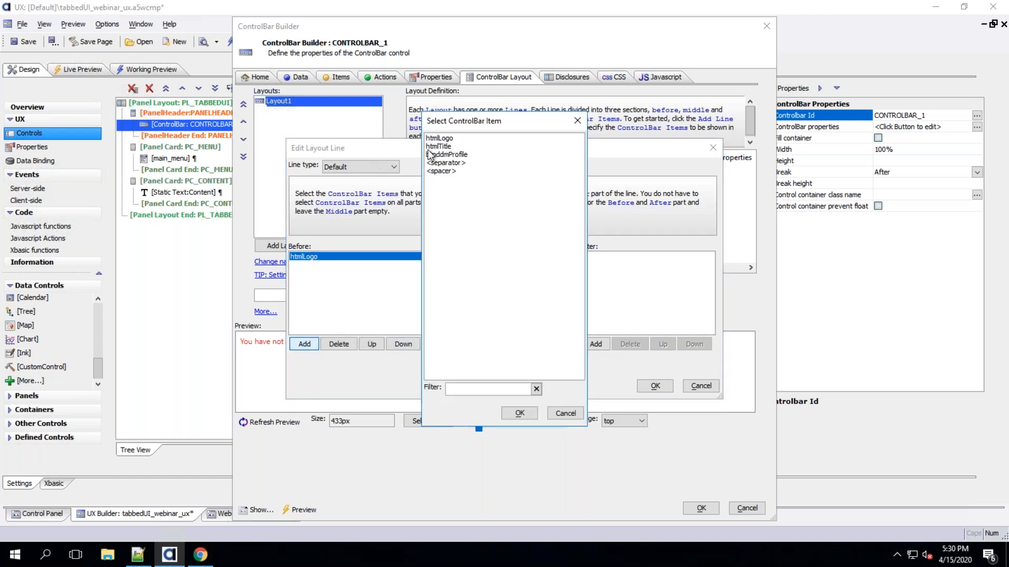
{"action": "left_click", "coordinate": [438, 146]}
{"action": "left_click", "coordinate": [518, 413]}
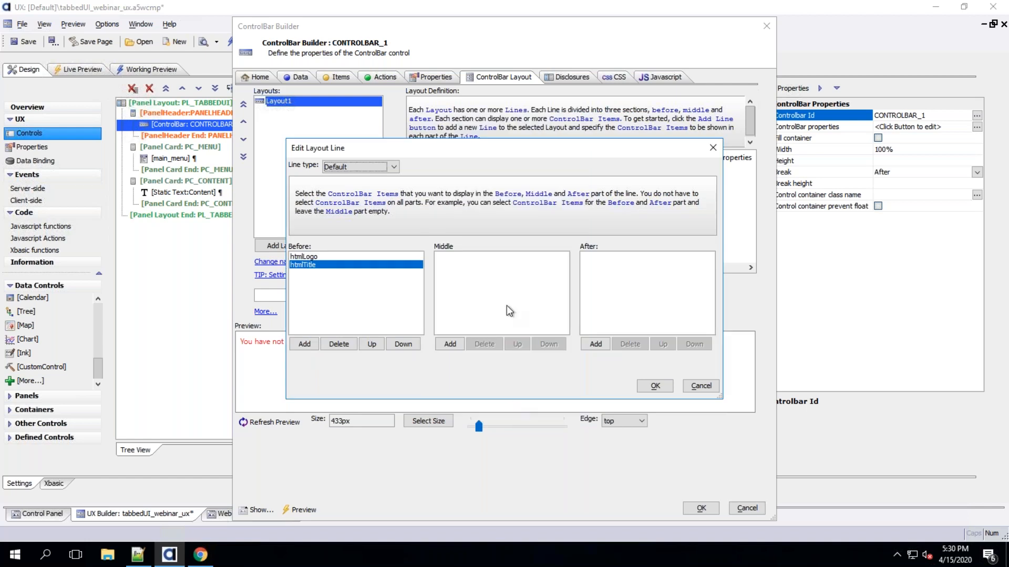
Place btnddmProfile in the After section of the layout line
{"action": "left_click", "coordinate": [604, 345]}
{"action": "left_click", "coordinate": [459, 155]}
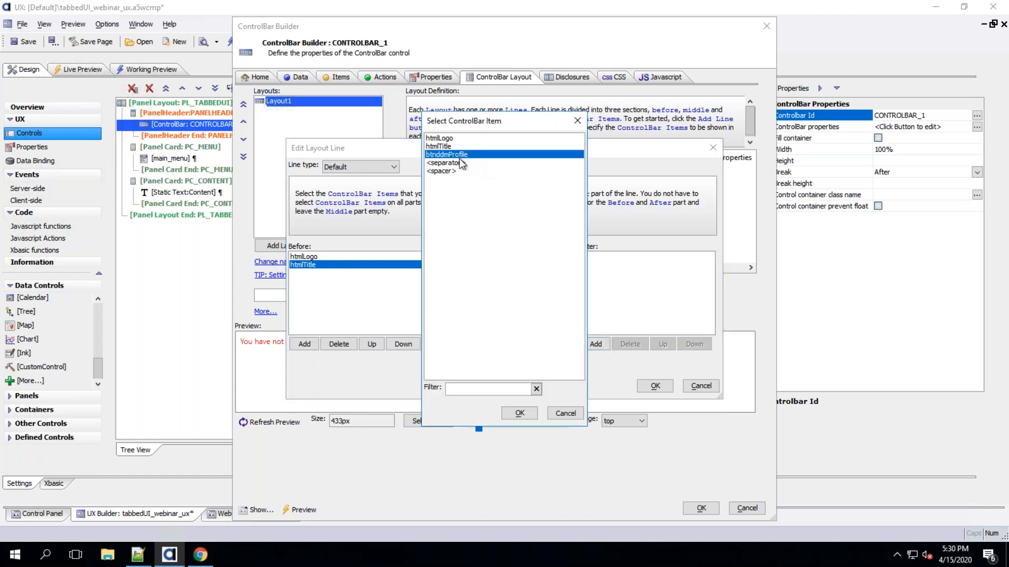
{"action": "left_click", "coordinate": [519, 413]}
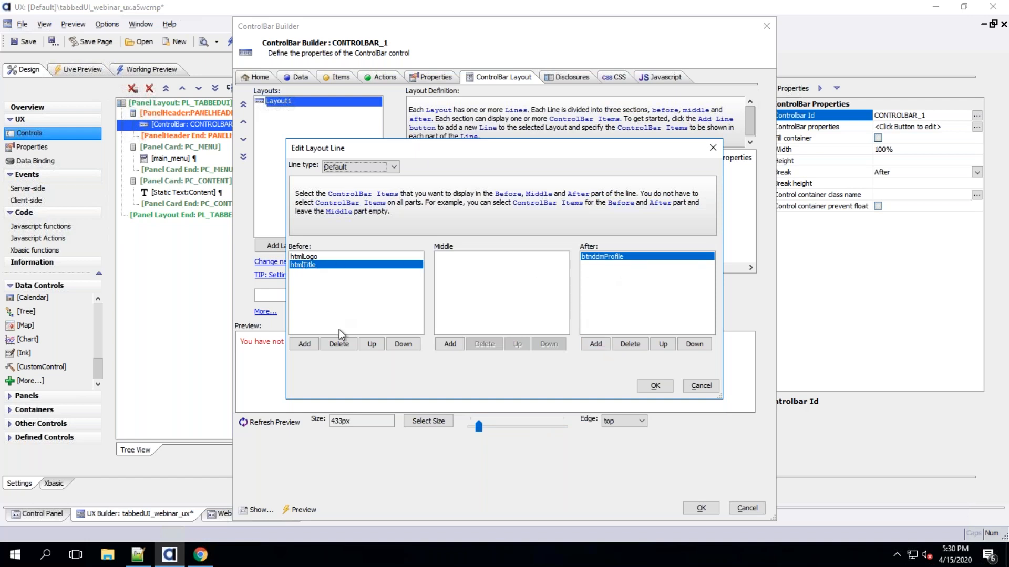
Move htmlTitle from the Before section into the Middle section and confirm the layout line
{"action": "left_click", "coordinate": [338, 344]}
{"action": "left_click", "coordinate": [449, 344]}
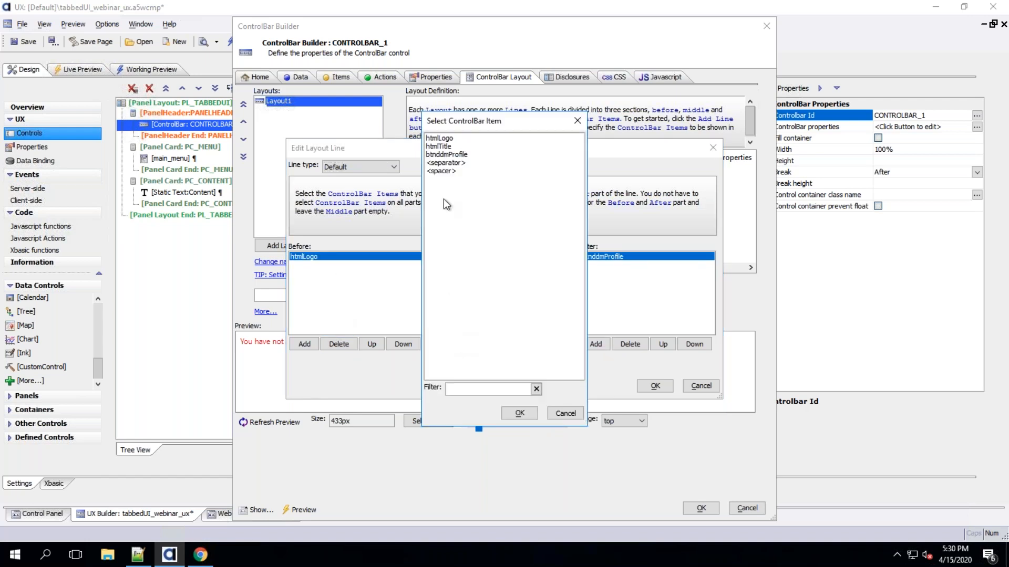
{"action": "left_click", "coordinate": [443, 146]}
{"action": "left_click", "coordinate": [519, 413]}
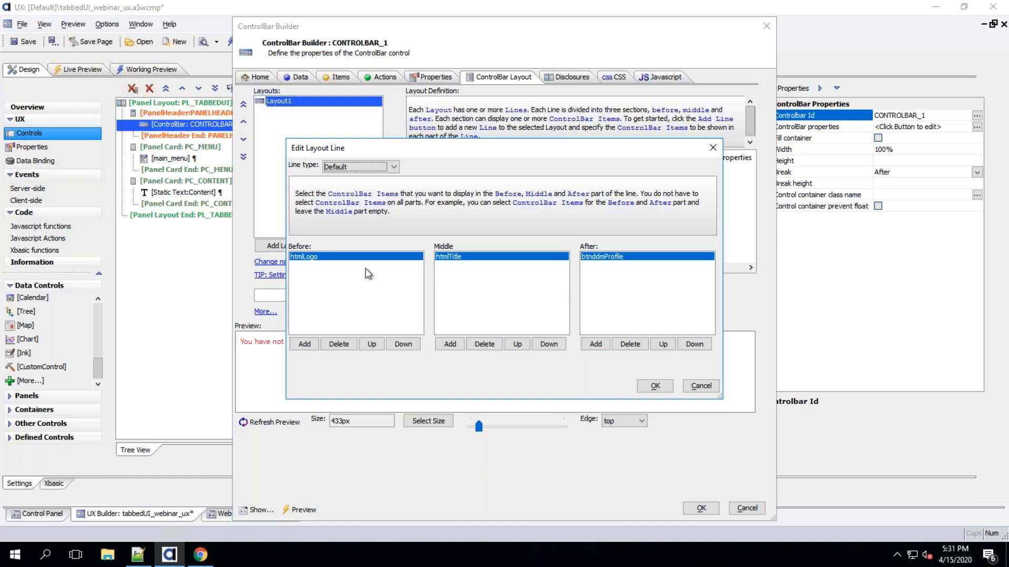
{"action": "left_click", "coordinate": [655, 386]}
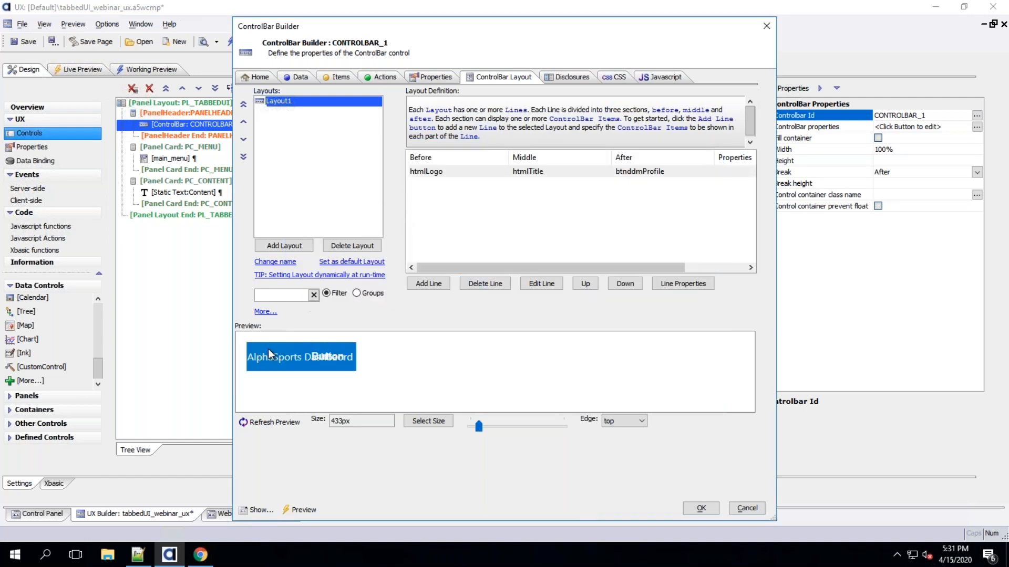
Refresh the layout preview, close the ControlBar Builder and save the component
{"action": "left_click", "coordinate": [265, 423]}
{"action": "left_click", "coordinate": [701, 508]}
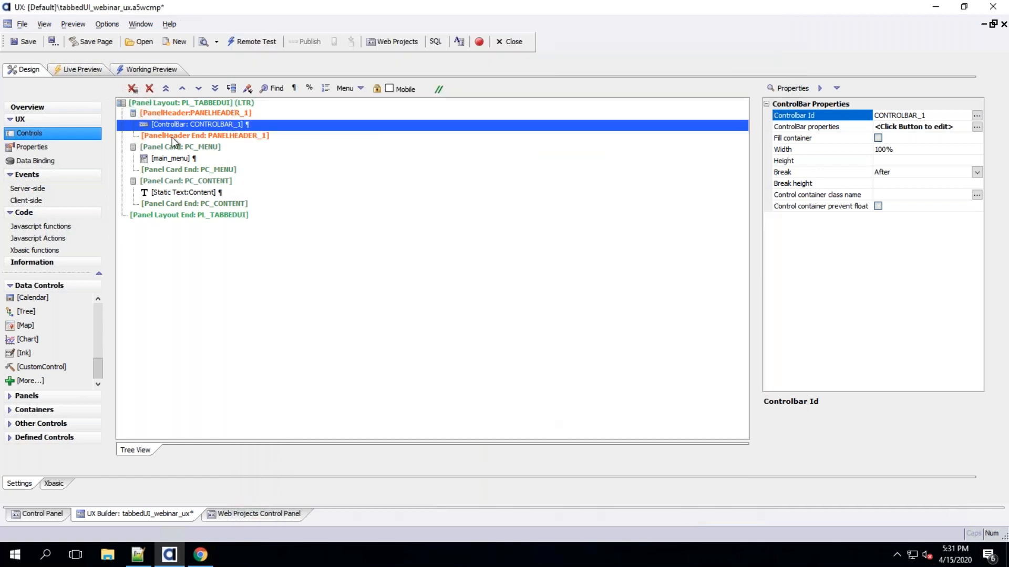
{"action": "left_click", "coordinate": [21, 48]}
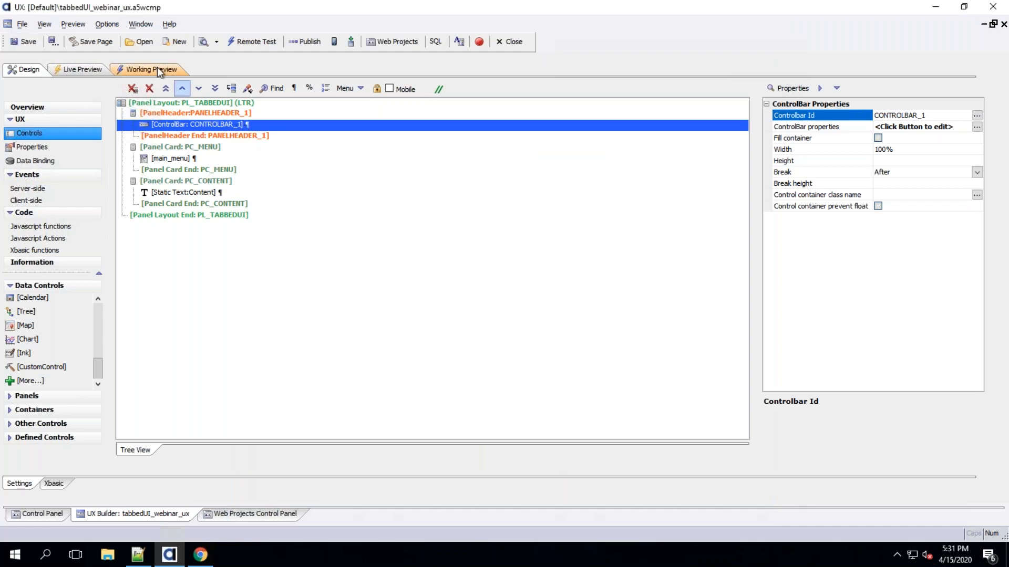
Open the Working Preview and expand the profile dropdown menu in the header
{"action": "left_click", "coordinate": [157, 68]}
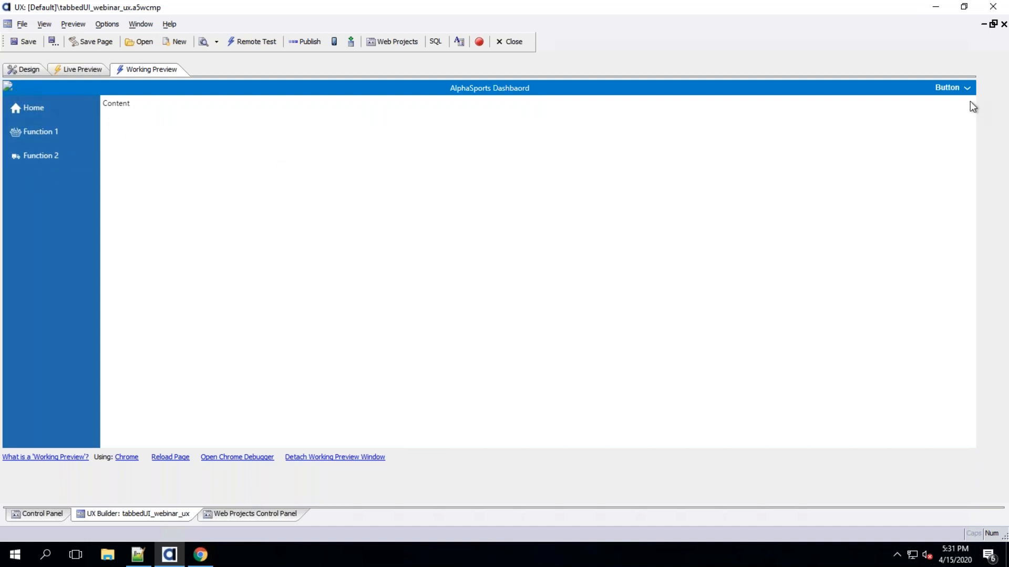
{"action": "left_click", "coordinate": [956, 91]}
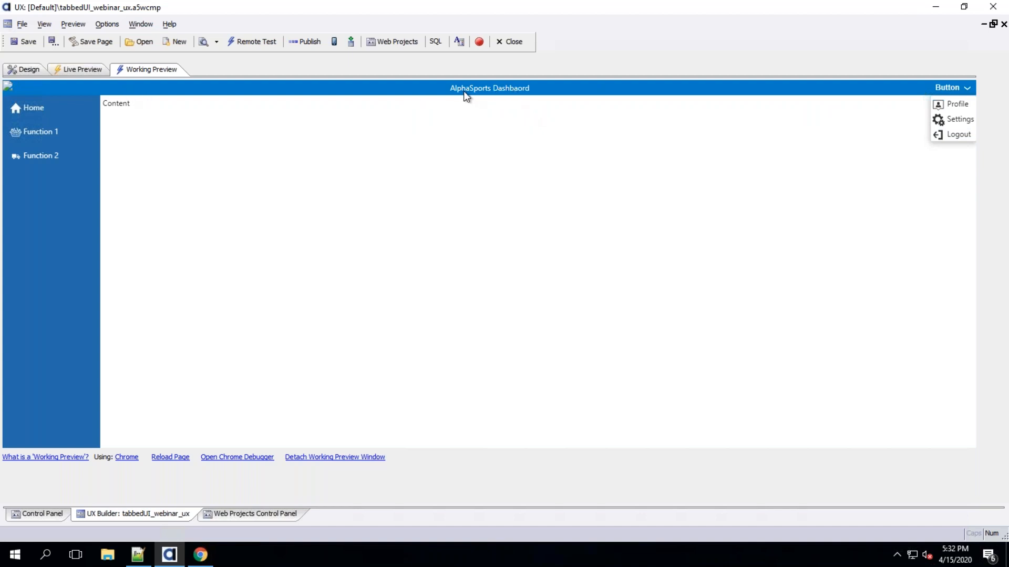
Reopen the ControlBar Builder and correct the htmlTitle HTML text to AlphaSports Dashboard
{"action": "left_click", "coordinate": [26, 70]}
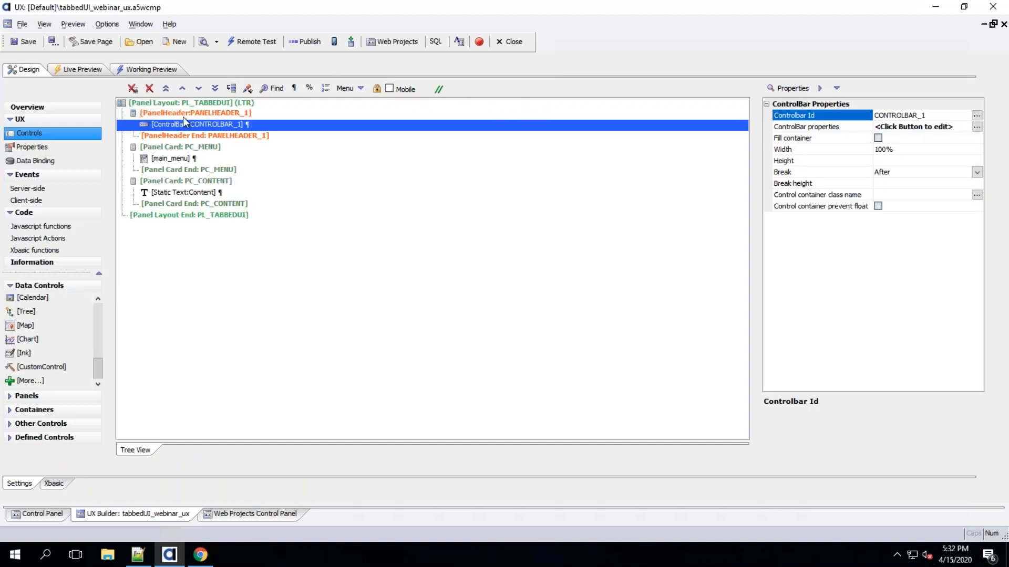
{"action": "double_click", "coordinate": [190, 128]}
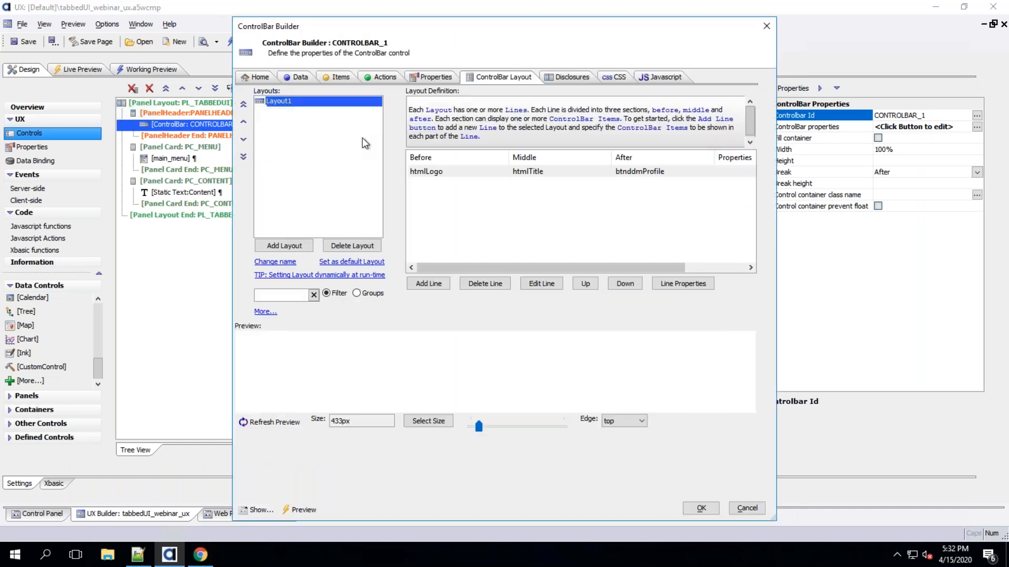
{"action": "left_click", "coordinate": [334, 77]}
{"action": "left_click", "coordinate": [301, 182]}
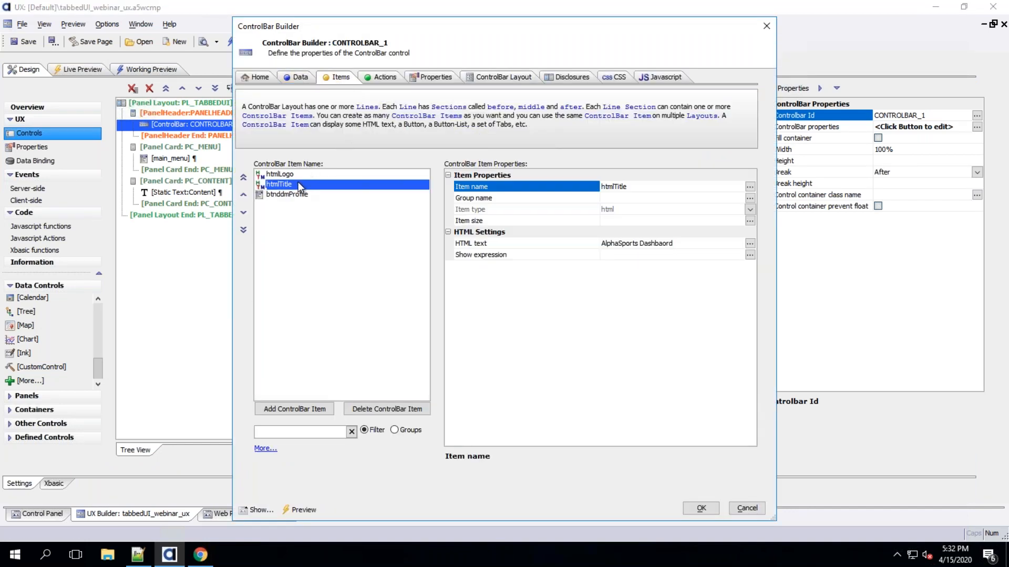
{"action": "left_click", "coordinate": [645, 244]}
{"action": "double_click", "coordinate": [660, 244]}
{"action": "type", "text": "Dashboard"}
{"action": "key", "text": "Return"}
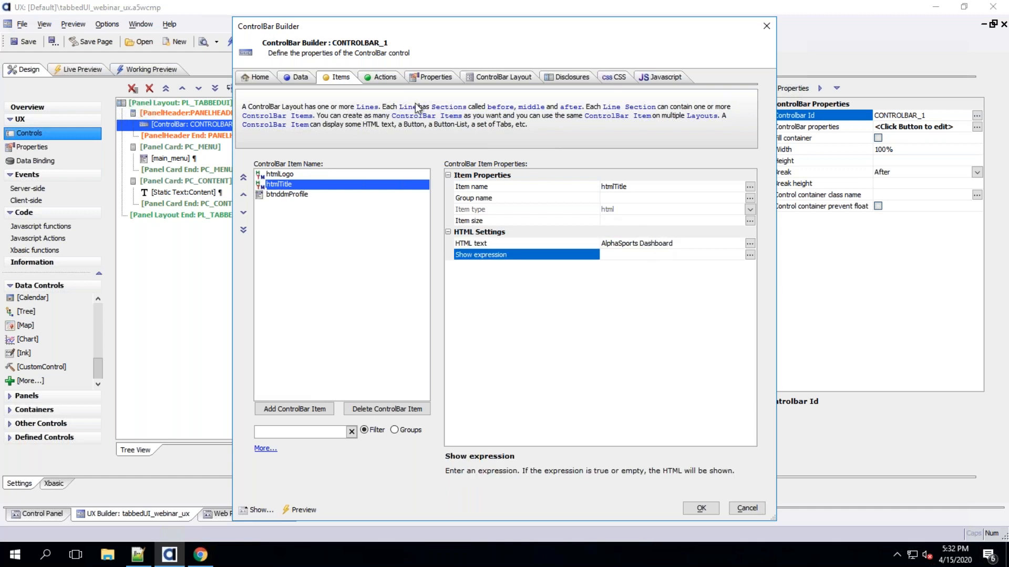
Set the btnddmProfile button layout to Image only
{"action": "left_click", "coordinate": [307, 195]}
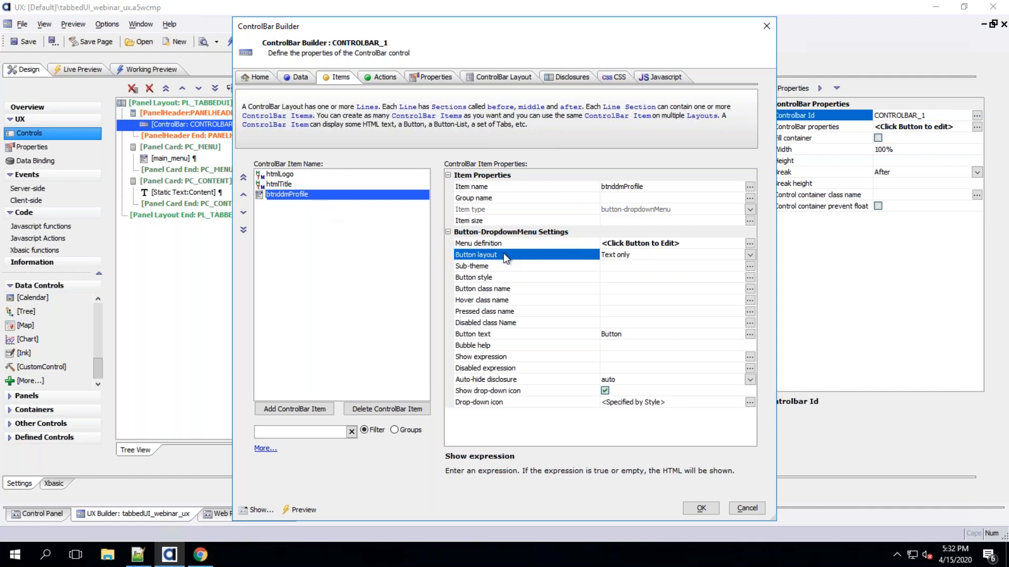
{"action": "left_click", "coordinate": [749, 254]}
{"action": "left_click", "coordinate": [618, 274]}
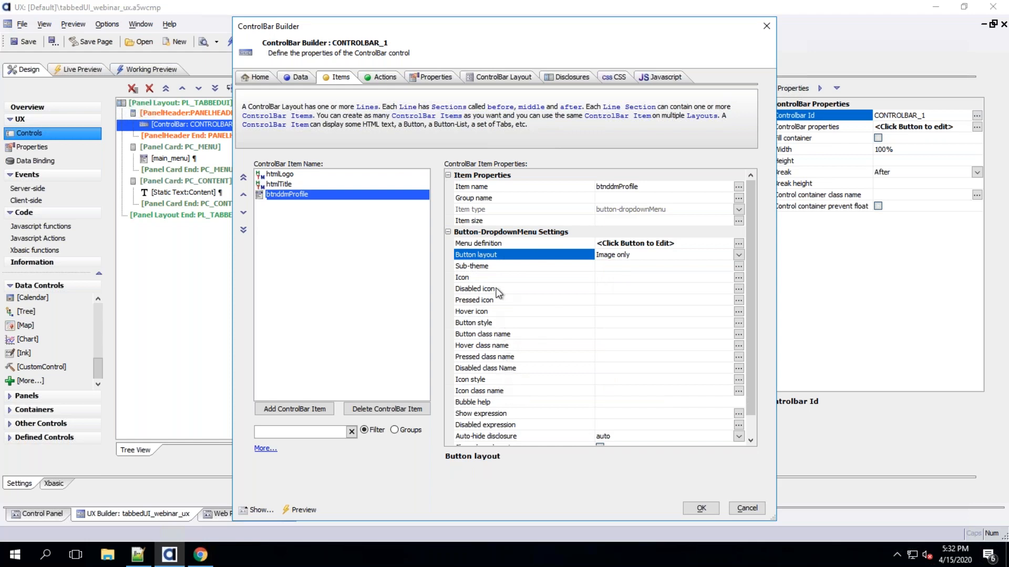
Give the btnddmProfile button the alpha-icon-person SVG icon
{"action": "double_click", "coordinate": [492, 277]}
{"action": "left_click", "coordinate": [302, 74]}
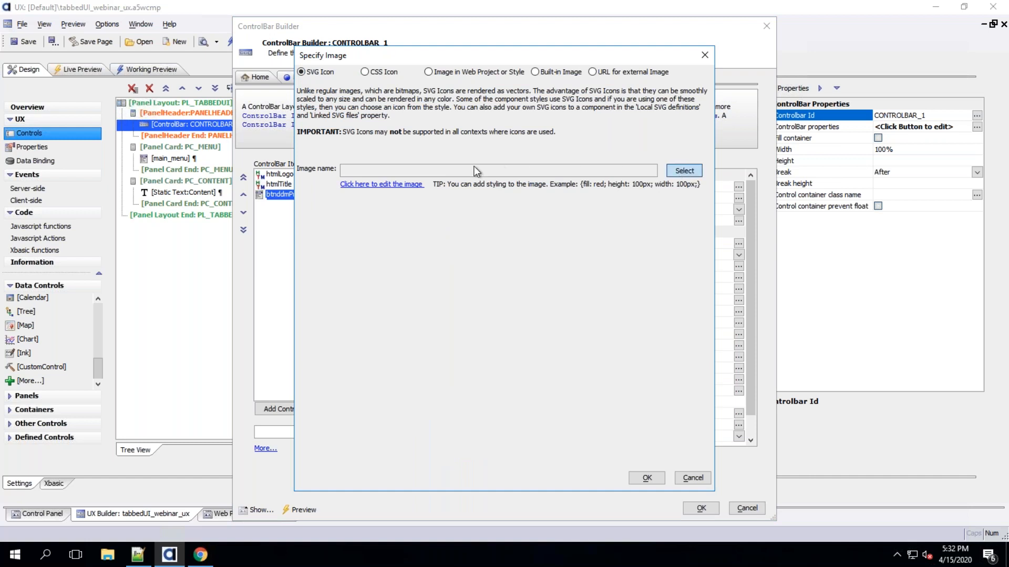
{"action": "left_click", "coordinate": [474, 167]}
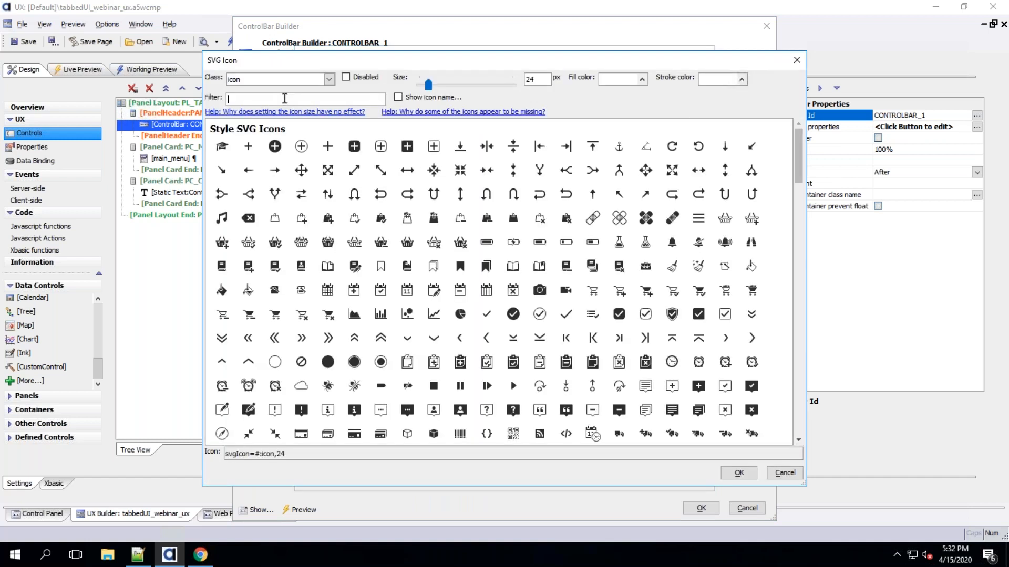
{"action": "left_click", "coordinate": [796, 392]}
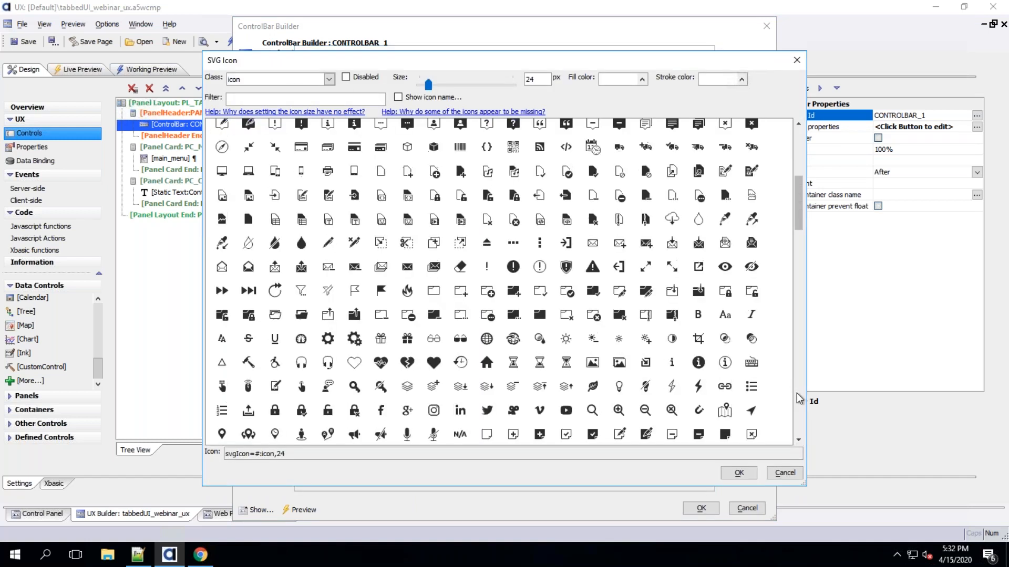
{"action": "left_click", "coordinate": [796, 393]}
{"action": "left_click", "coordinate": [796, 394]}
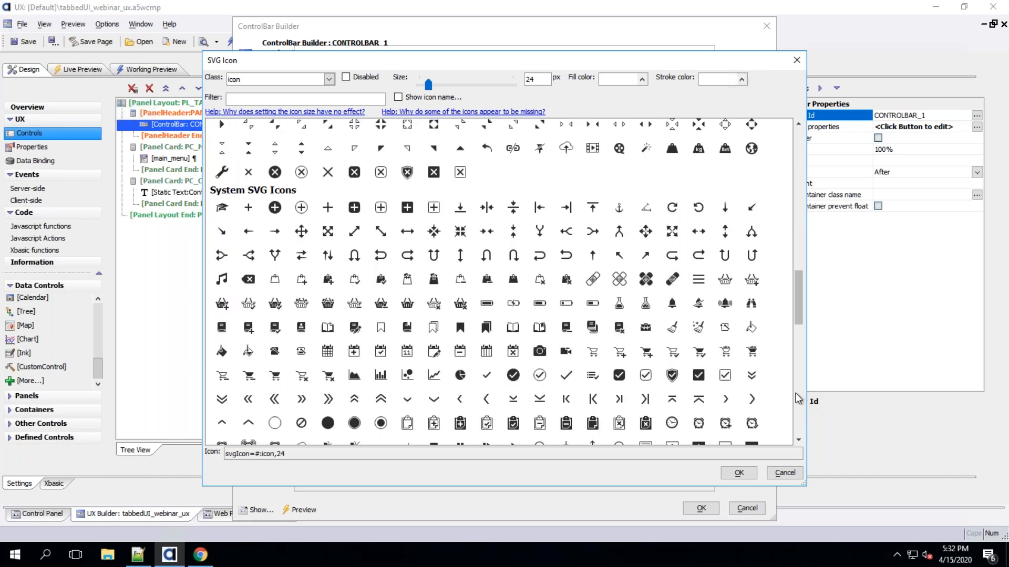
{"action": "left_click", "coordinate": [795, 391]}
{"action": "left_click_drag", "start_coordinate": [798, 337], "coordinate": [787, 173]}
{"action": "scroll", "coordinate": [456, 376], "scroll_direction": "down", "scroll_amount": 5}
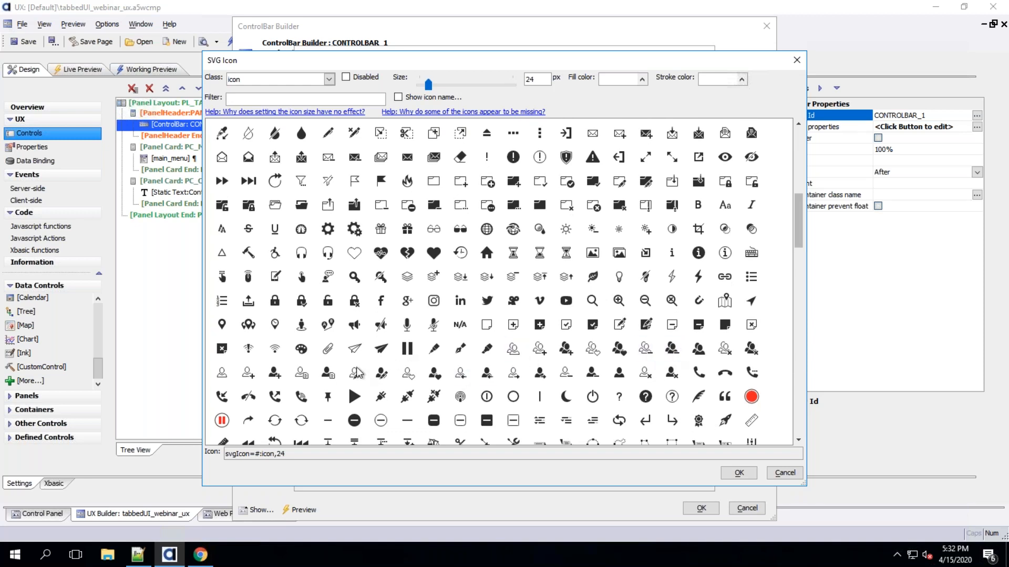
{"action": "left_click", "coordinate": [231, 373]}
{"action": "left_click", "coordinate": [739, 473]}
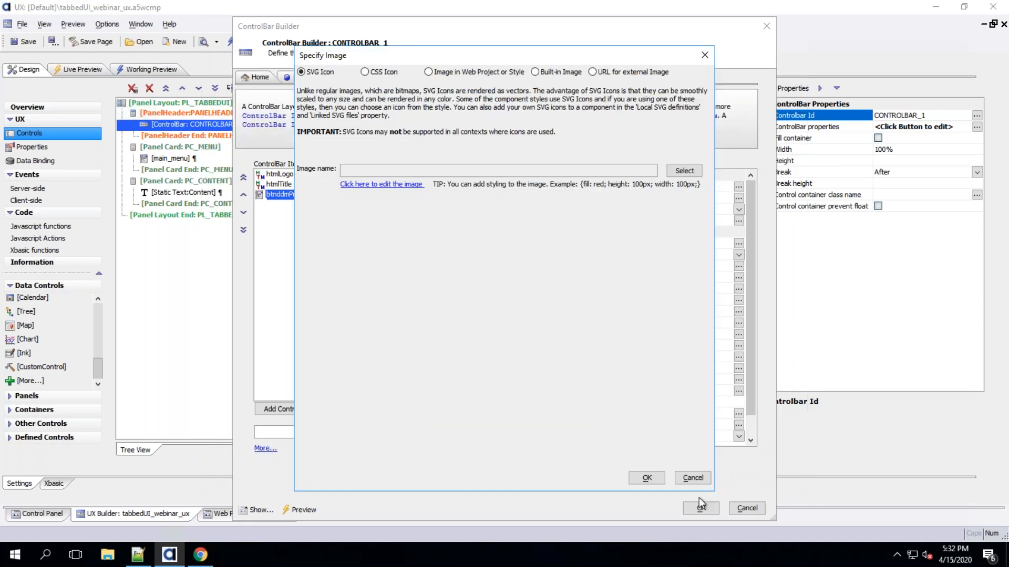
{"action": "left_click", "coordinate": [646, 478]}
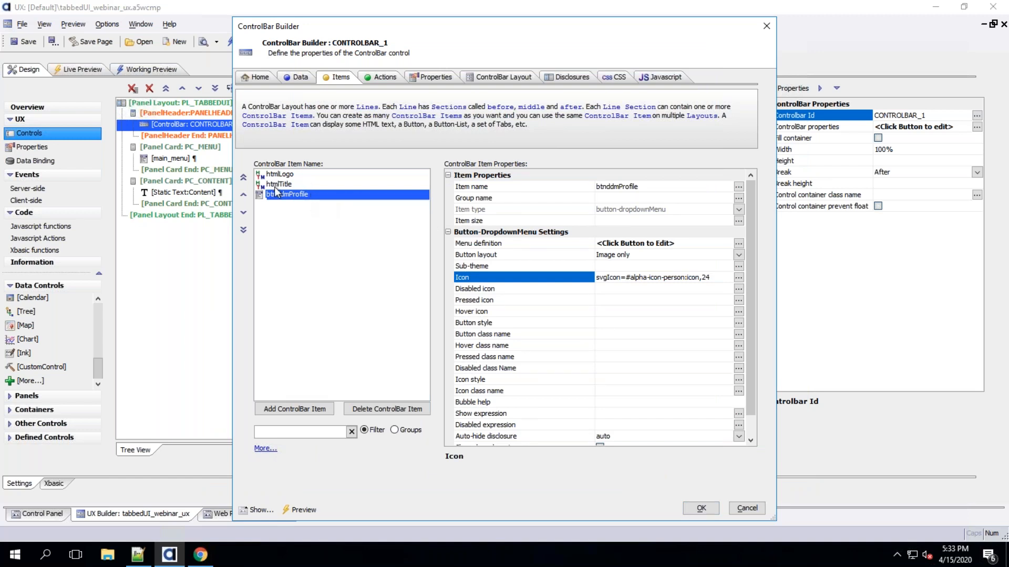
Add a new html ControlBar item named htmlUserName
{"action": "left_click", "coordinate": [314, 411]}
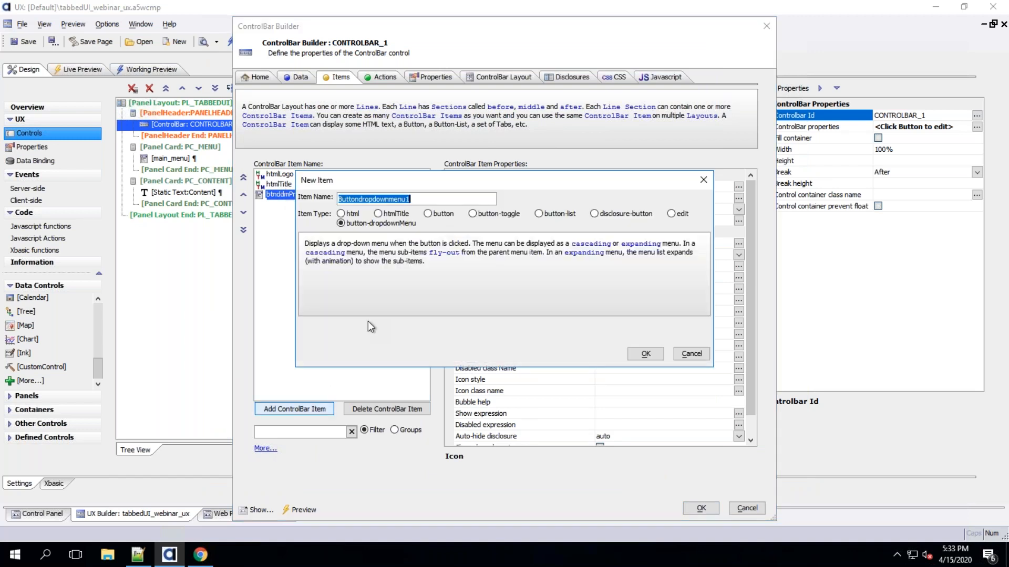
{"action": "type", "text": "html"}
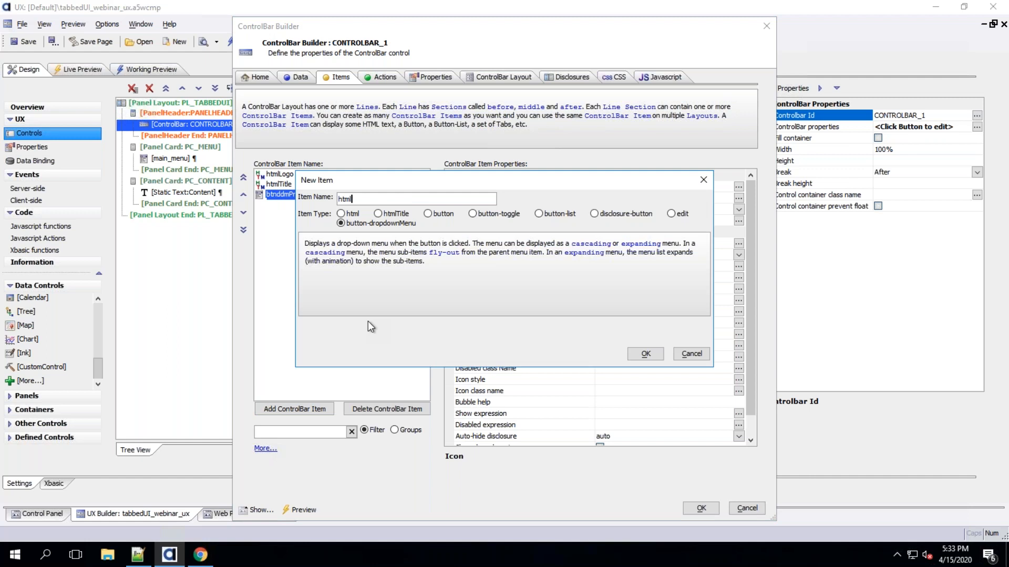
{"action": "key", "text": "BackSpace"}
{"action": "key", "text": "BackSpace"}
{"action": "key", "text": "BackSpace"}
{"action": "left_click", "coordinate": [341, 213]}
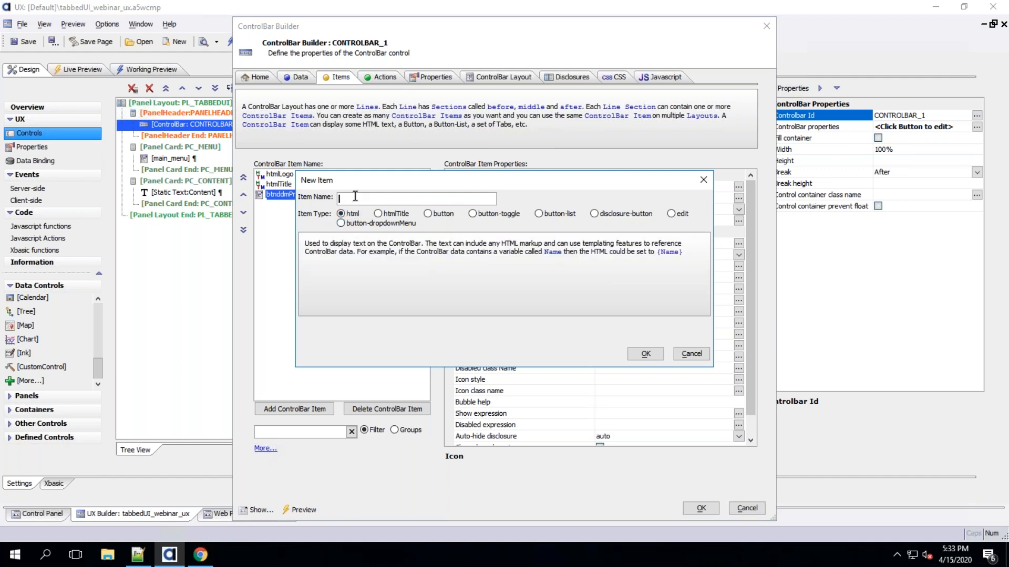
{"action": "type", "text": "htmlUserName"}
{"action": "left_click", "coordinate": [648, 356]}
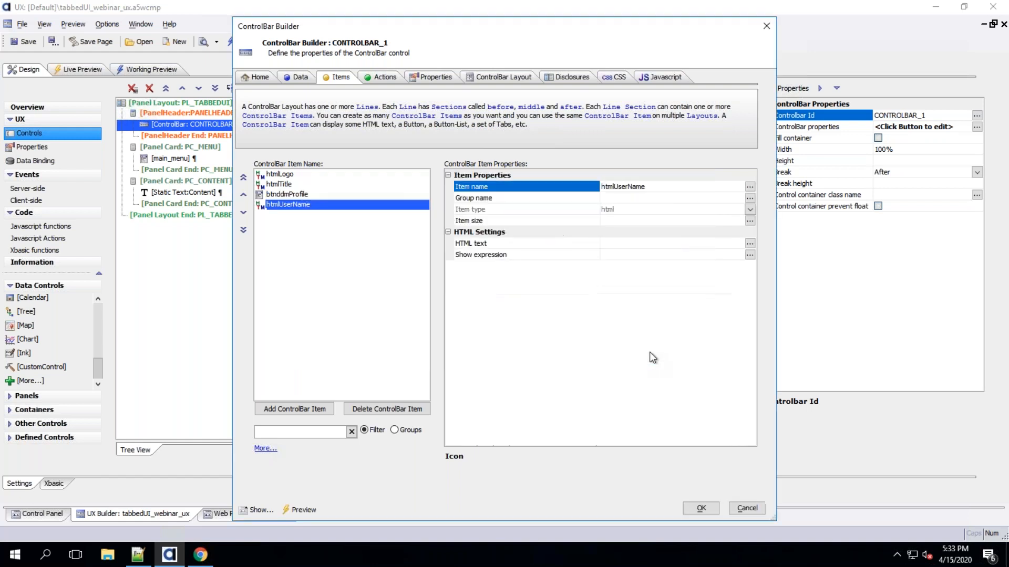
Add a ControlBar data item named username with a sample user's full name as its value
{"action": "left_click", "coordinate": [295, 77]}
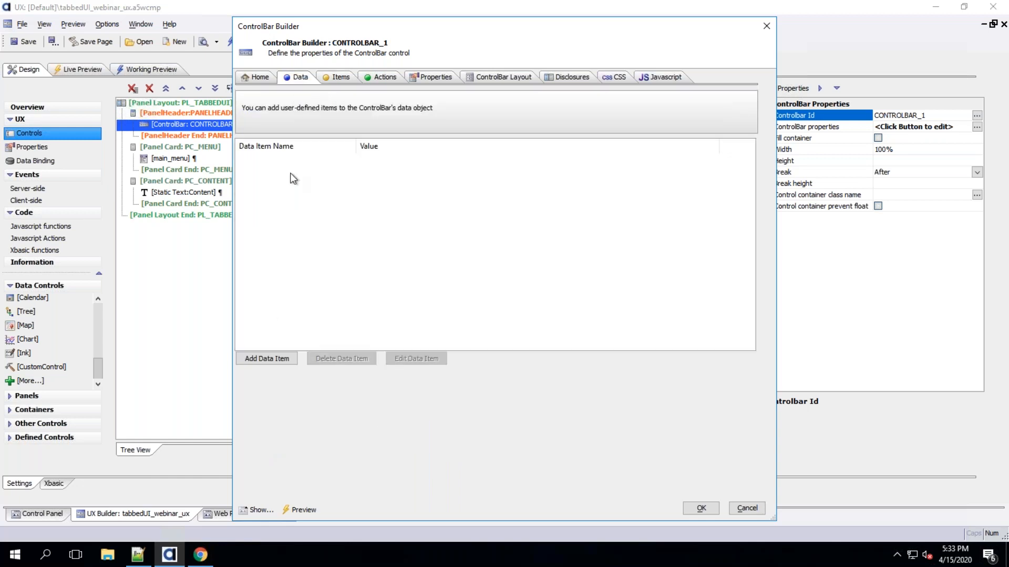
{"action": "left_click", "coordinate": [261, 356]}
{"action": "type", "text": "username"}
{"action": "key", "text": "Tab"}
{"action": "left_click", "coordinate": [397, 234]}
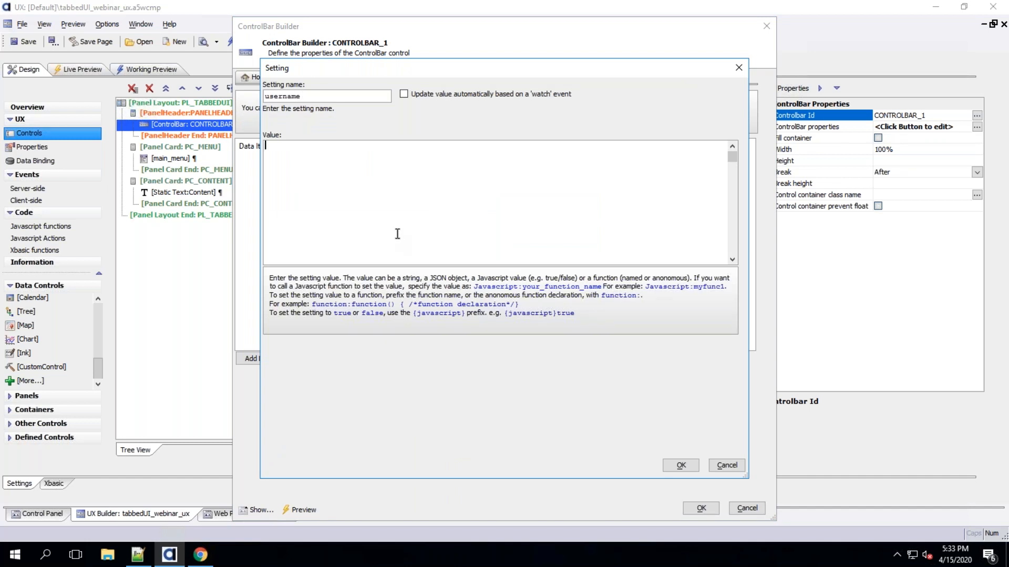
{"action": "type", "text": "John Doe"}
{"action": "left_click", "coordinate": [677, 469]}
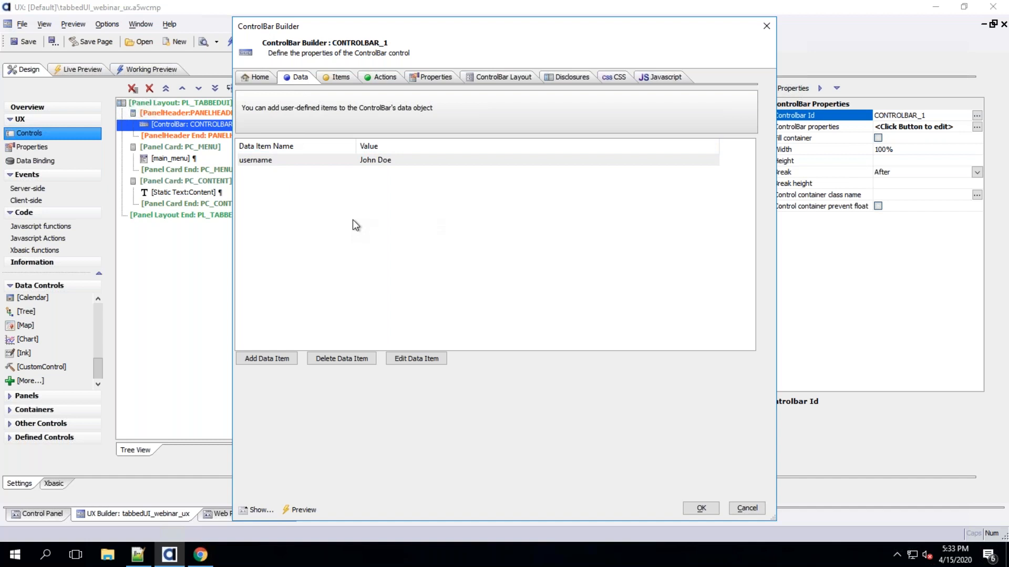
{"action": "double_click", "coordinate": [307, 163]}
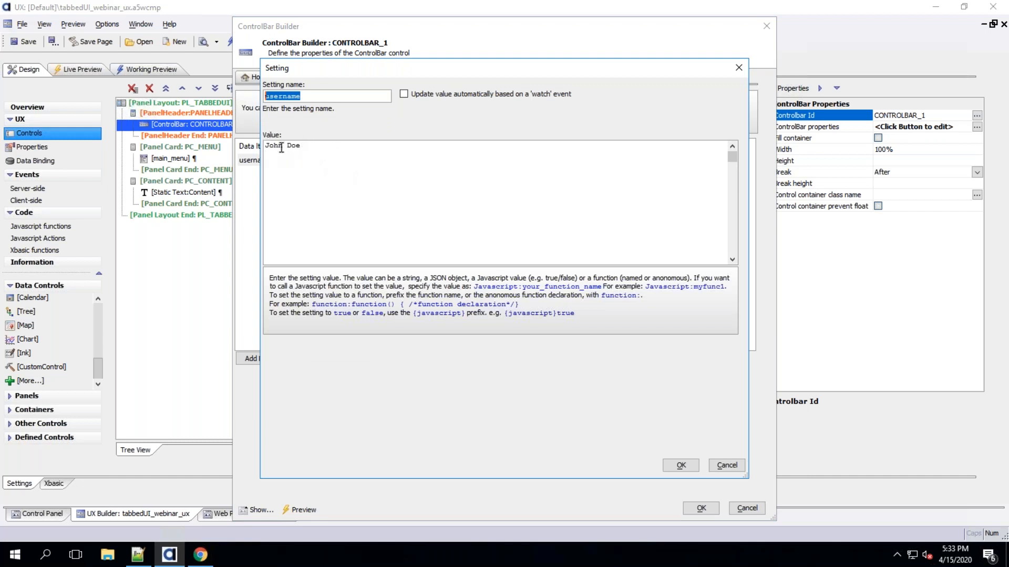
{"action": "left_click", "coordinate": [682, 465]}
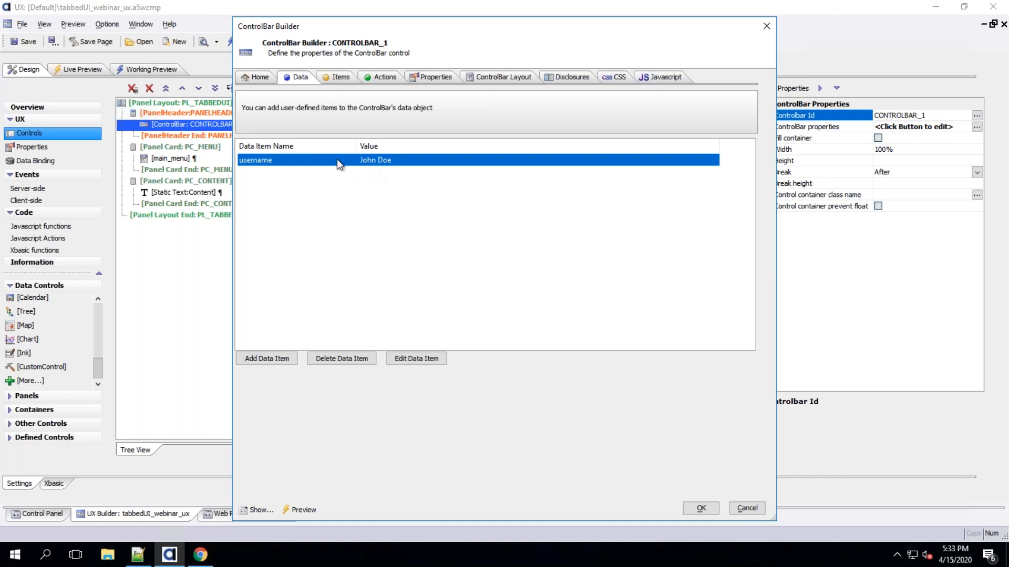
Set the htmlUserName HTML text to User: followed by the {username} placeholder
{"action": "left_click", "coordinate": [336, 78]}
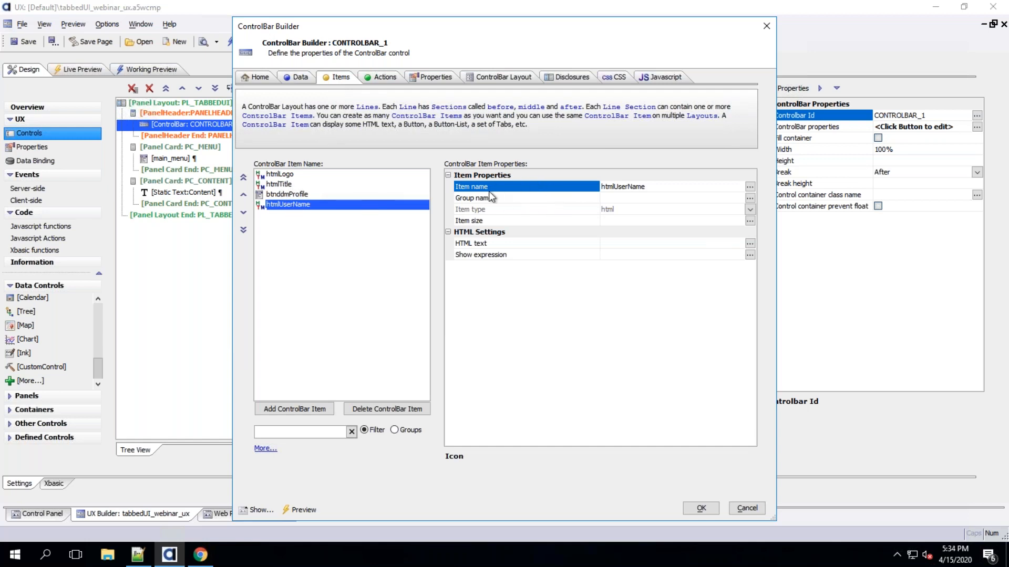
{"action": "left_click", "coordinate": [525, 243]}
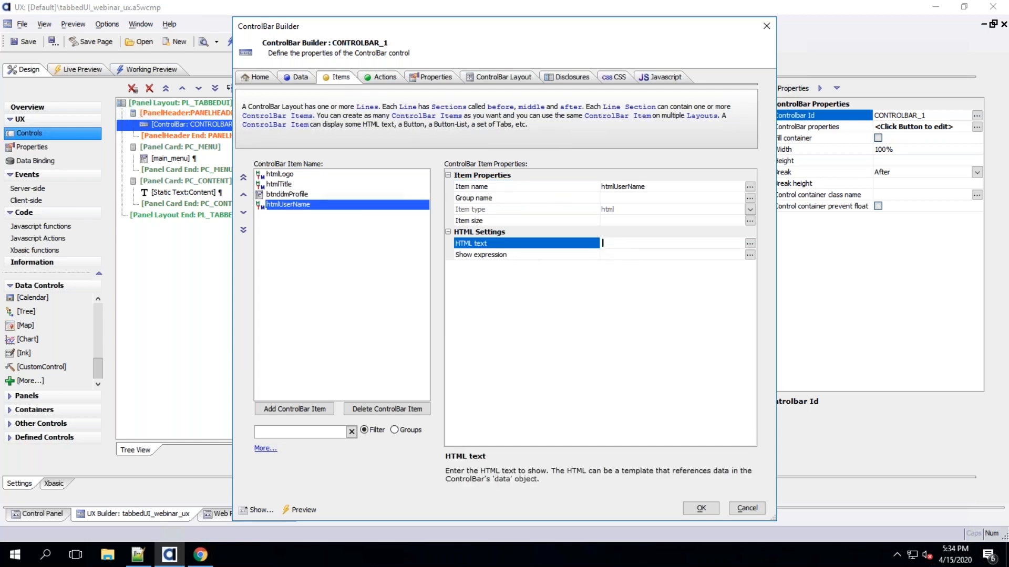
{"action": "type", "text": "{user"}
{"action": "key", "text": "BackSpace"}
{"action": "key", "text": "BackSpace"}
{"action": "key", "text": "BackSpace"}
{"action": "key", "text": "BackSpace"}
{"action": "key", "text": "BackSpace"}
{"action": "left_click", "coordinate": [749, 243]}
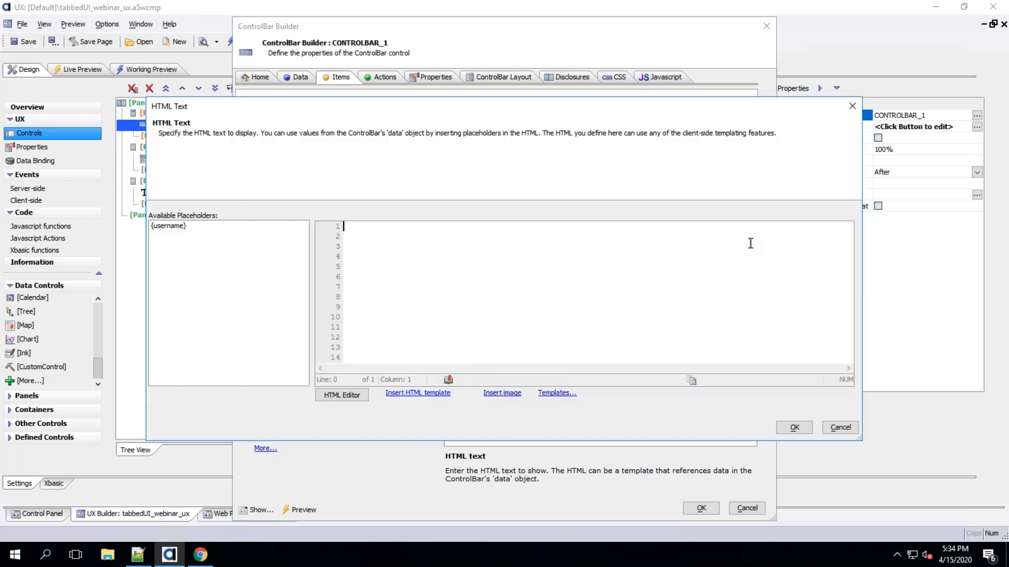
{"action": "left_click", "coordinate": [207, 227]}
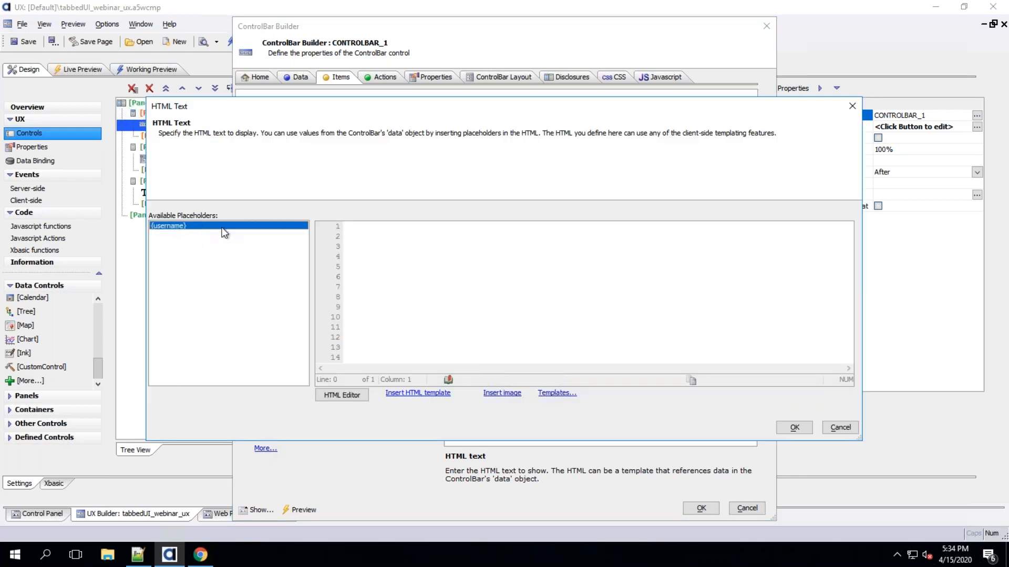
{"action": "type", "text": "User:"}
{"action": "double_click", "coordinate": [213, 226]}
{"action": "left_click_drag", "start_coordinate": [427, 227], "coordinate": [291, 207]}
{"action": "left_click", "coordinate": [481, 241]}
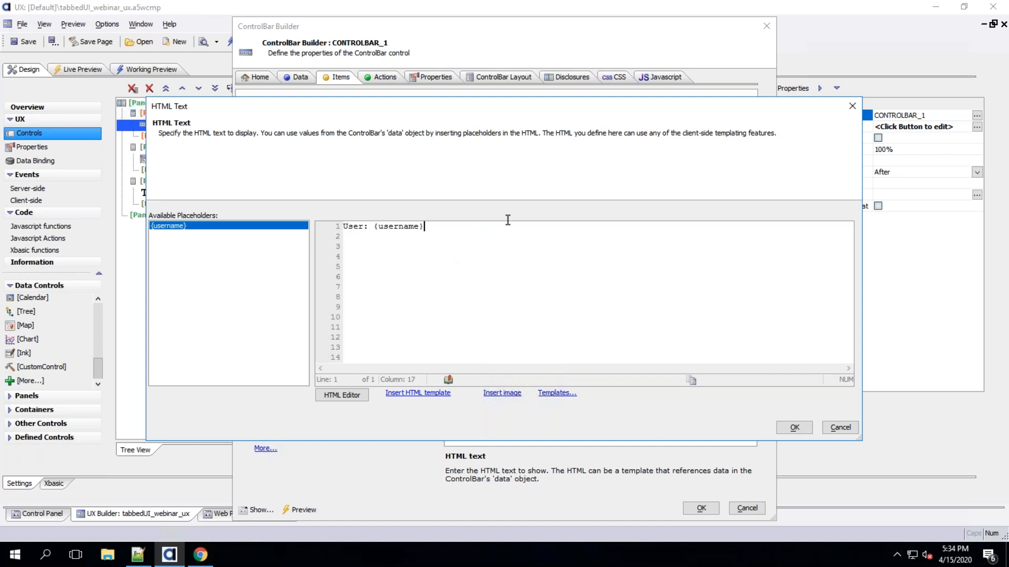
{"action": "left_click", "coordinate": [794, 427]}
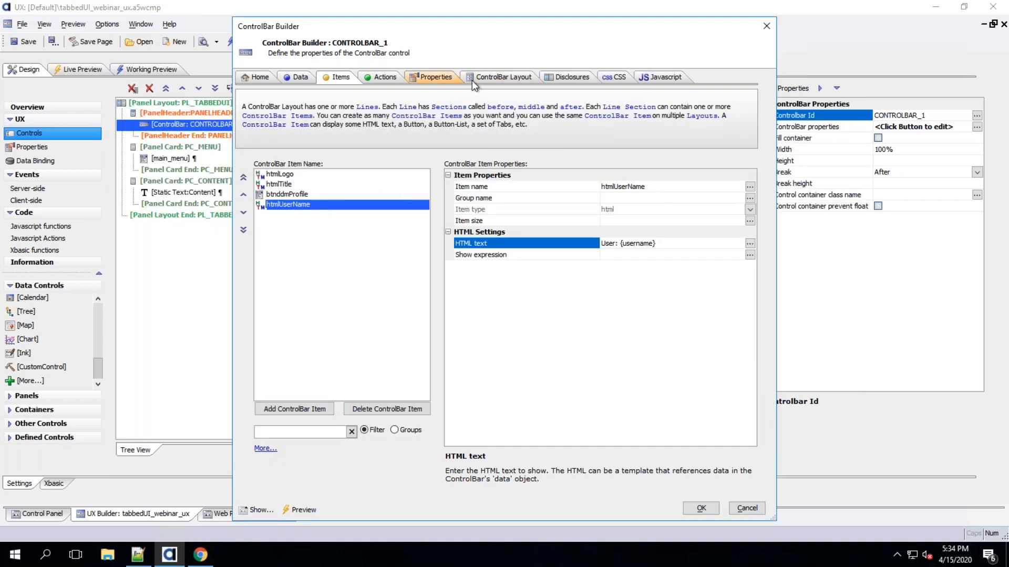
Add htmlUserName to the After section of the layout line, placed before btnddmProfile
{"action": "left_click", "coordinate": [495, 76]}
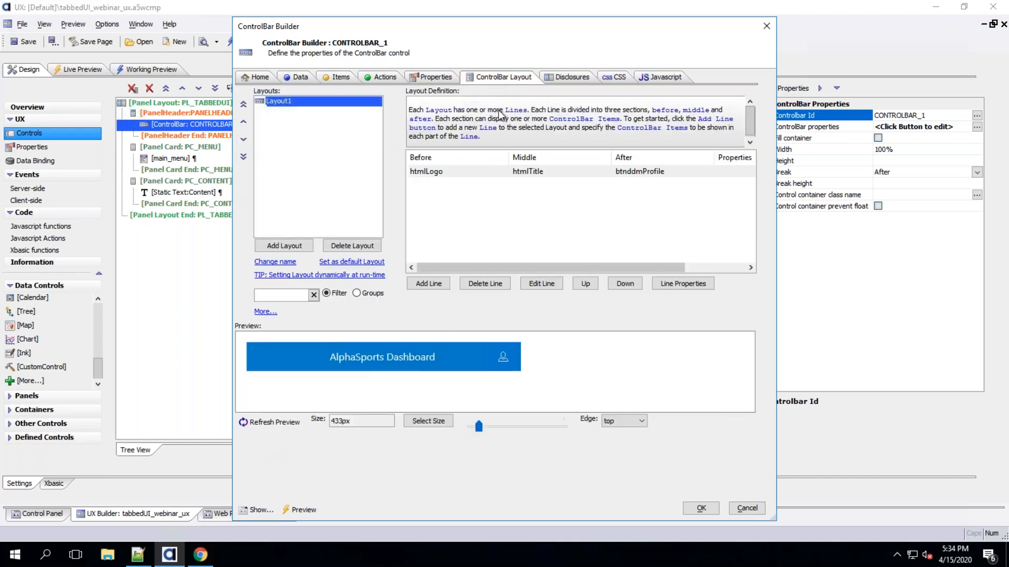
{"action": "left_click", "coordinate": [635, 174]}
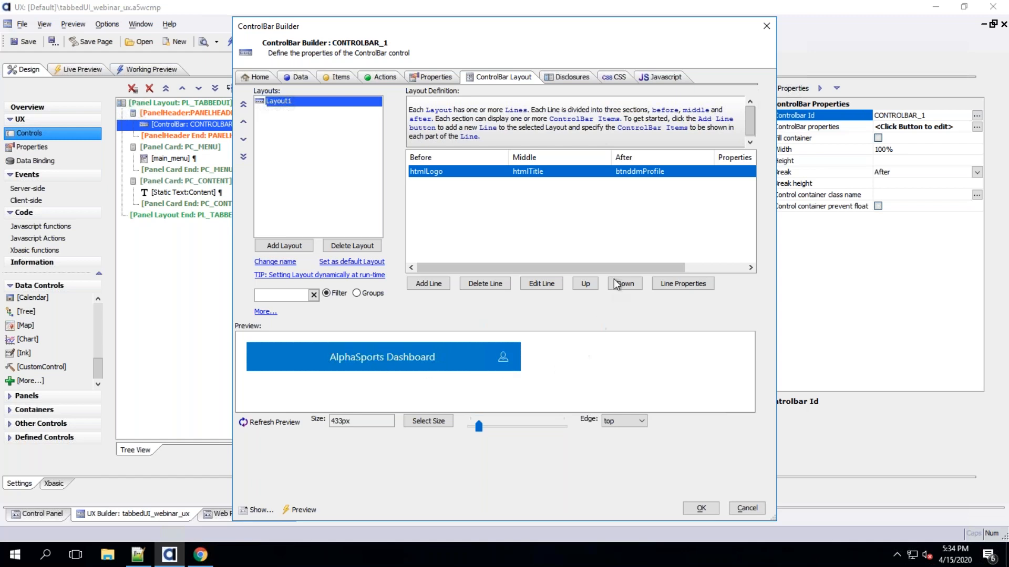
{"action": "left_click", "coordinate": [533, 286]}
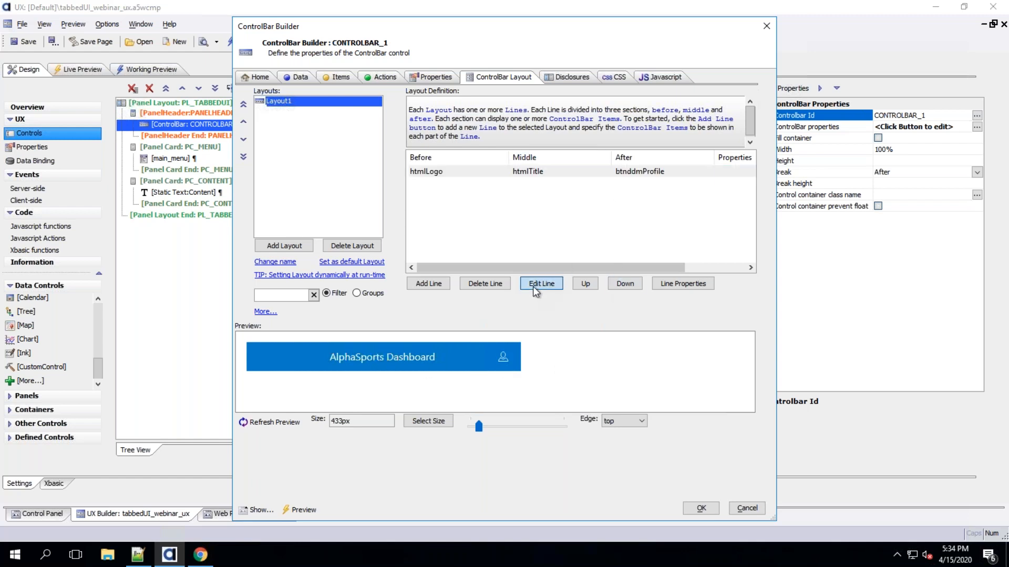
{"action": "left_click", "coordinate": [591, 260]}
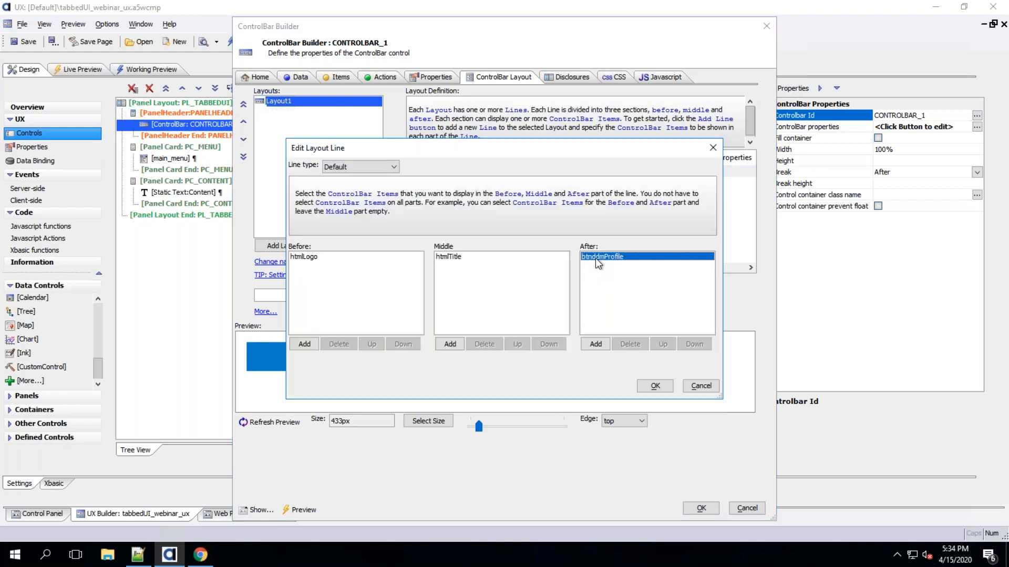
{"action": "left_click", "coordinate": [593, 344]}
{"action": "double_click", "coordinate": [444, 163]}
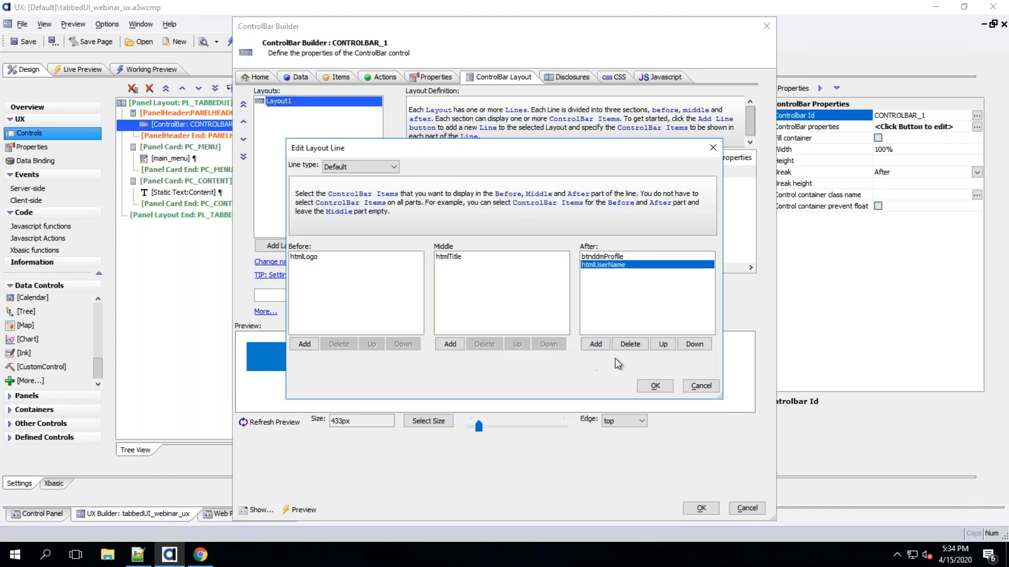
{"action": "left_click", "coordinate": [662, 344]}
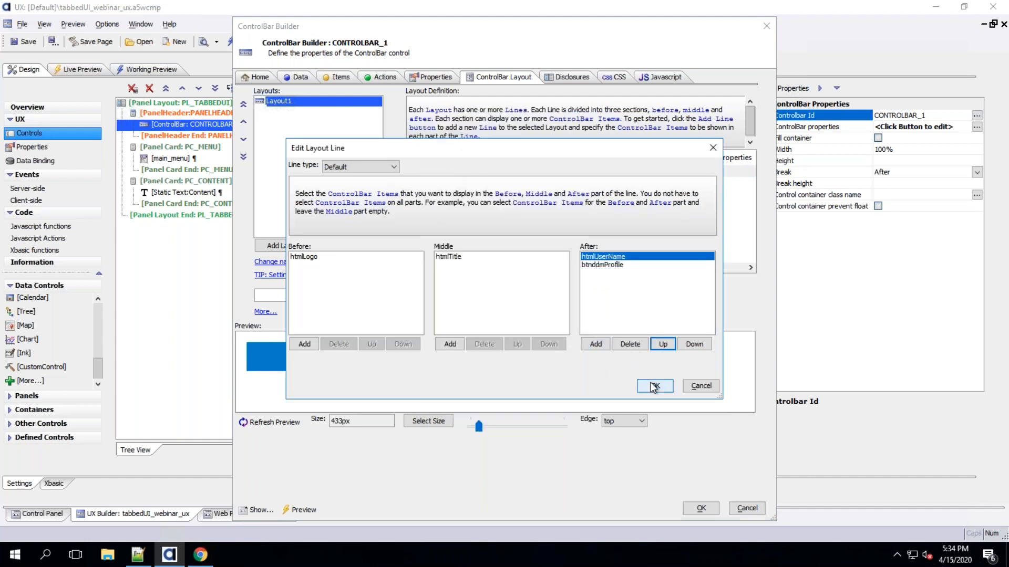
{"action": "left_click", "coordinate": [652, 385]}
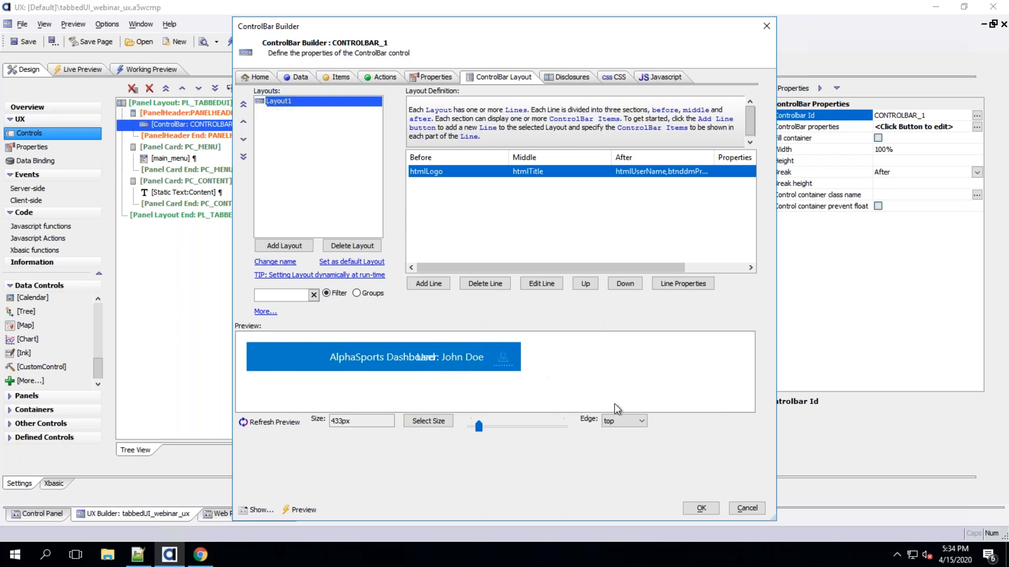
{"action": "left_click", "coordinate": [700, 508]}
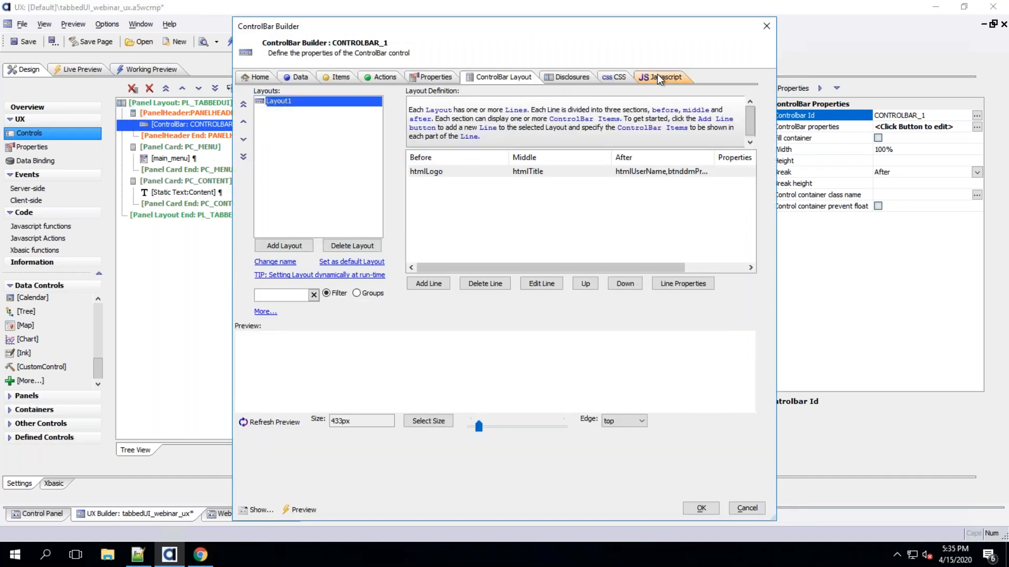
Preview the ControlBar layout at iPhone6 landscape size and other widths
{"action": "left_click", "coordinate": [659, 77]}
{"action": "left_click", "coordinate": [566, 78]}
{"action": "left_click", "coordinate": [503, 75]}
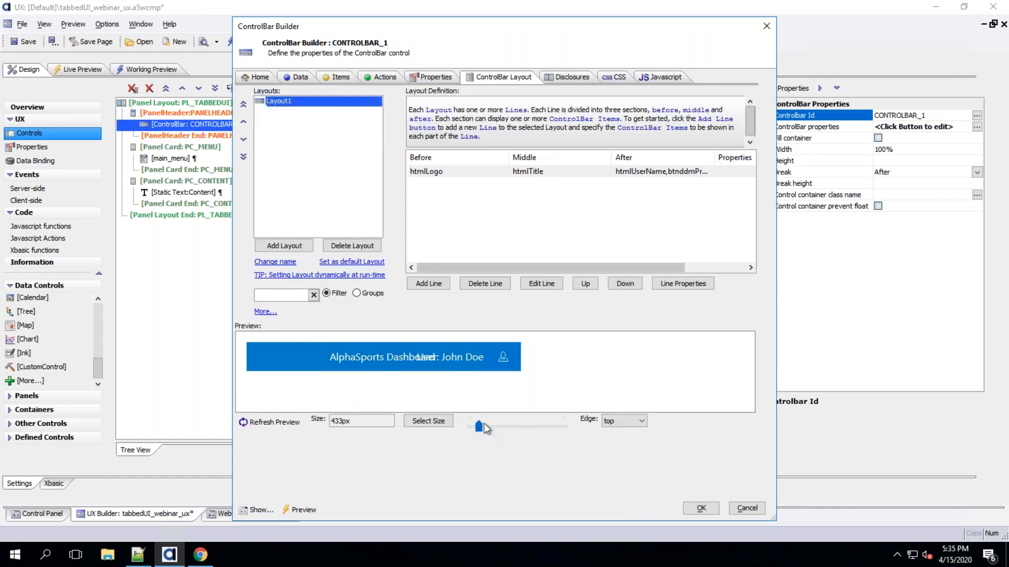
{"action": "left_click", "coordinate": [444, 422]}
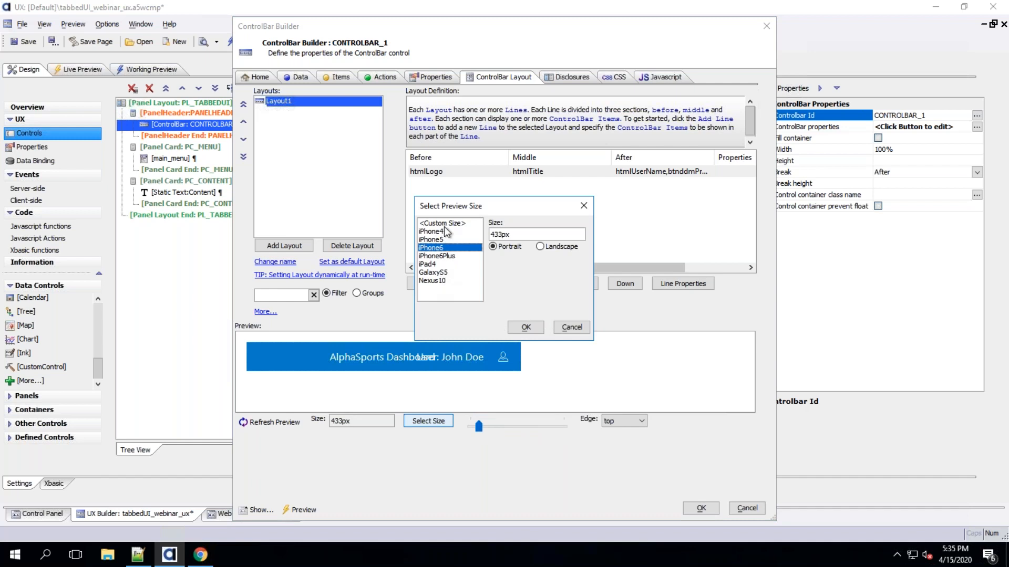
{"action": "left_click", "coordinate": [539, 246]}
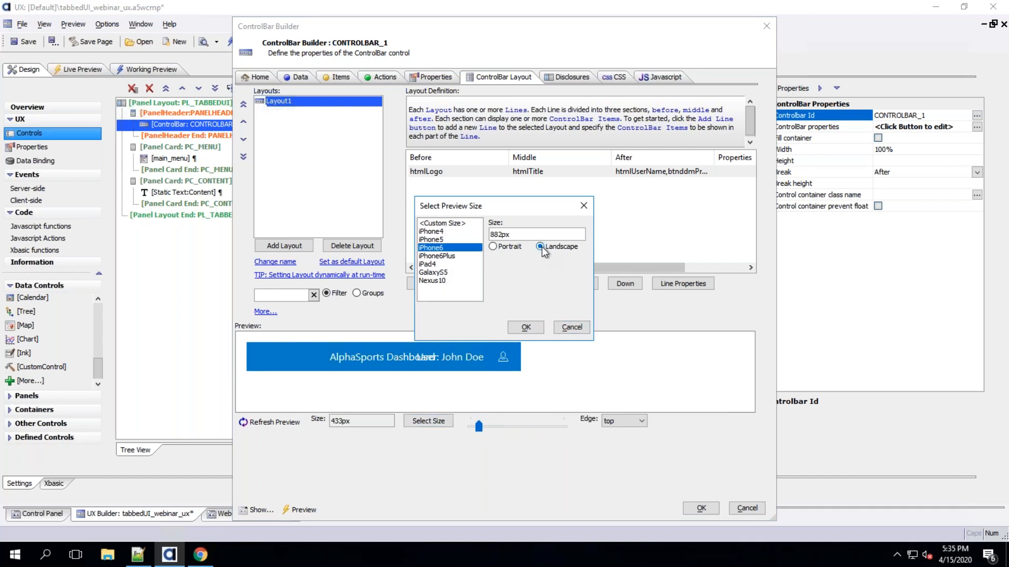
{"action": "left_click", "coordinate": [525, 326]}
{"action": "left_click_drag", "start_coordinate": [489, 409], "coordinate": [349, 408]}
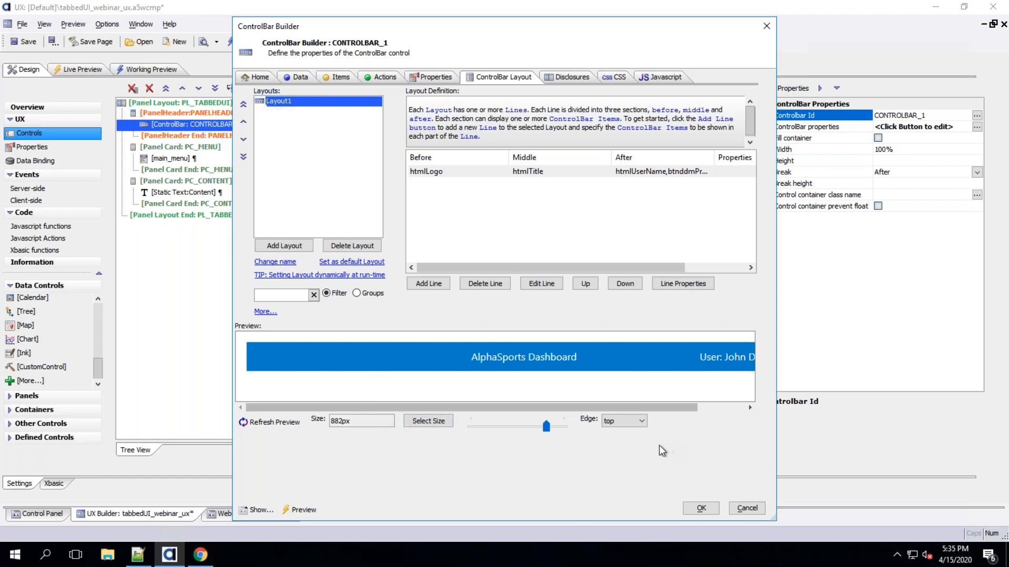
{"action": "mouse_move", "coordinate": [550, 430]}
{"action": "left_mouse_down"}
{"action": "mouse_move", "coordinate": [503, 427]}
{"action": "mouse_move", "coordinate": [555, 428]}
{"action": "left_mouse_up"}
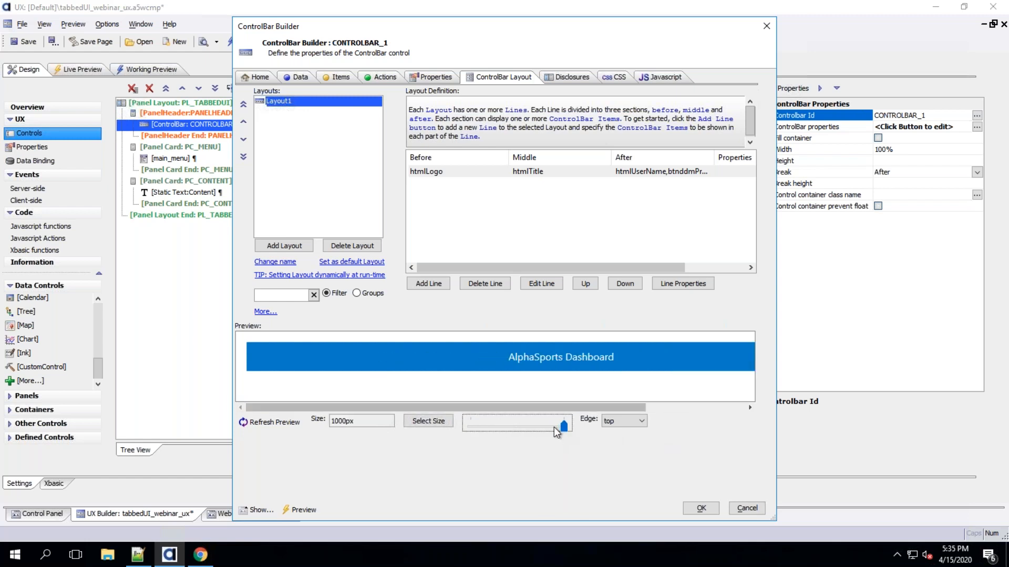
{"action": "left_click", "coordinate": [525, 425]}
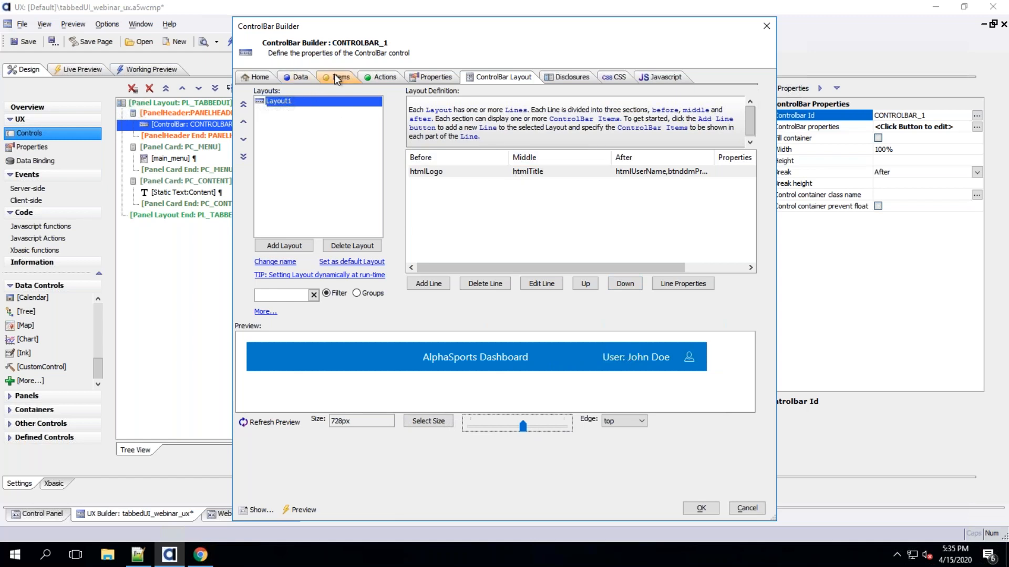
Change the htmlUserName HTML text label from User to Account and close the builder
{"action": "left_click", "coordinate": [737, 242]}
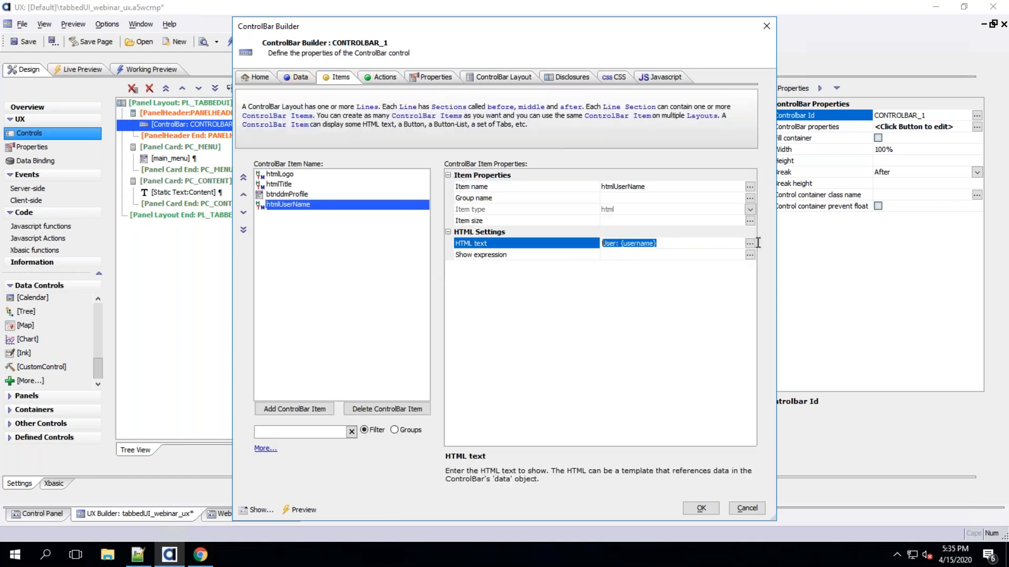
{"action": "left_click", "coordinate": [750, 244]}
{"action": "left_click_drag", "start_coordinate": [362, 227], "coordinate": [315, 225]}
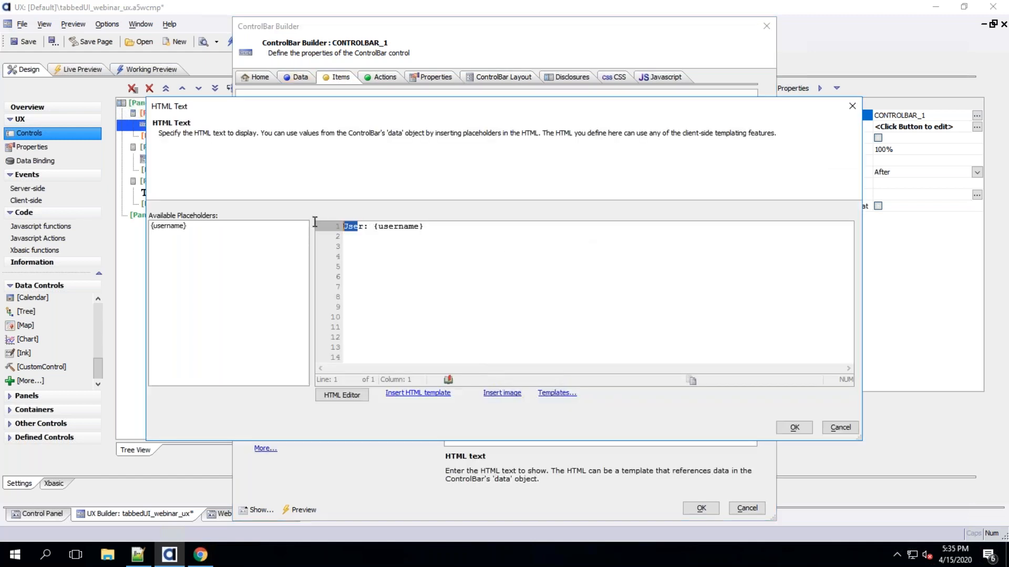
{"action": "type", "text": "Account\\"}
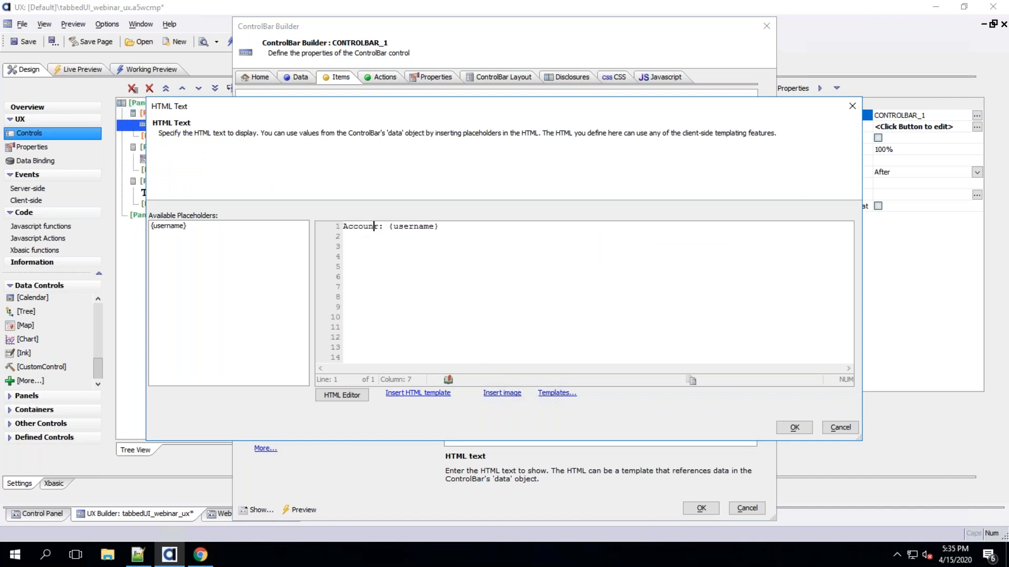
{"action": "key", "text": "BackSpace"}
{"action": "key", "text": "Delete"}
{"action": "left_click", "coordinate": [794, 427]}
{"action": "left_click", "coordinate": [700, 508]}
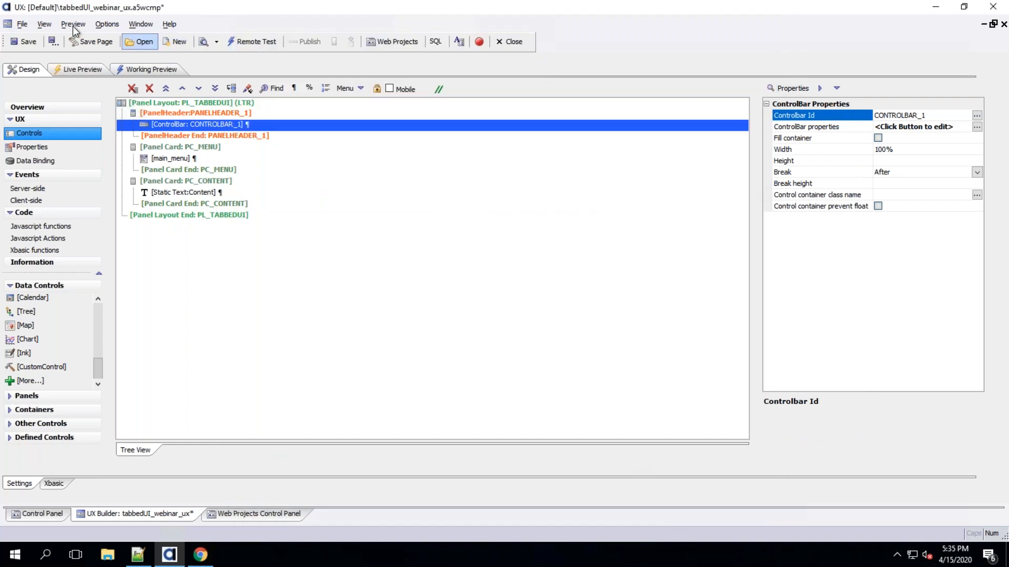
Open the Working Preview and expand the profile dropdown in the header
{"action": "left_click", "coordinate": [147, 69]}
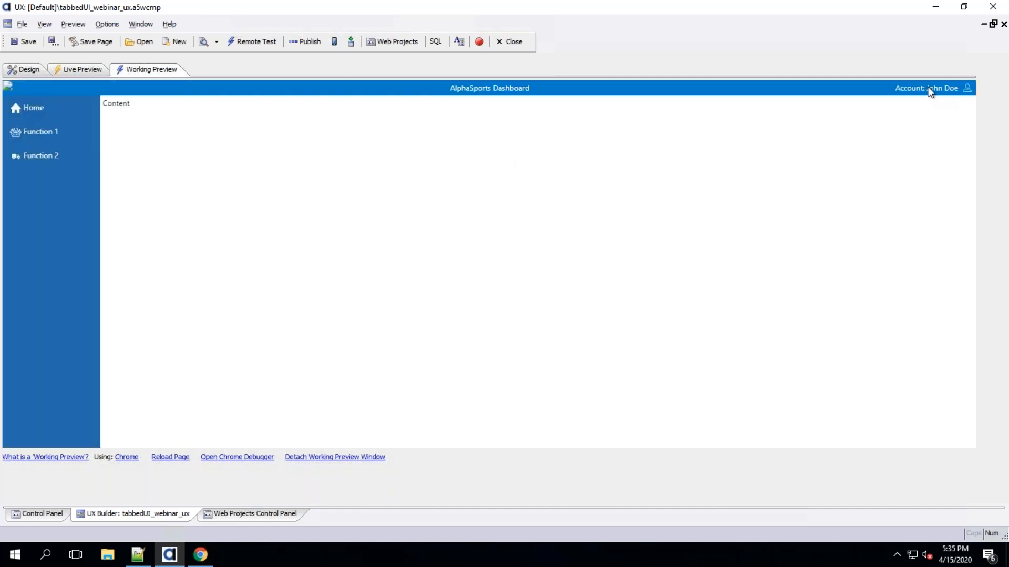
{"action": "left_click", "coordinate": [969, 91]}
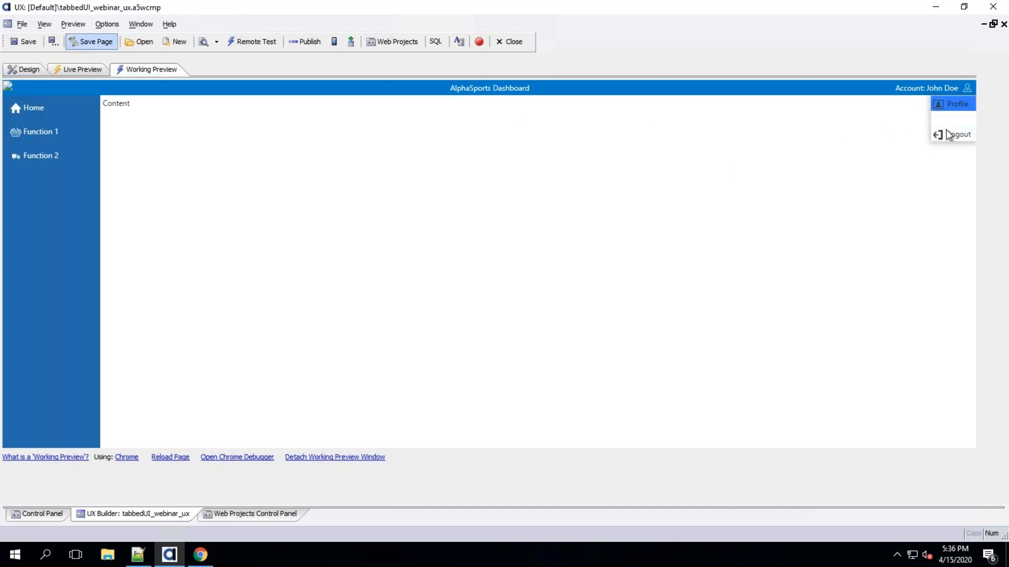
Set the btnddmProfile dropdown menu type to Expanding in the ControlBar builder and close the builder
{"action": "left_click", "coordinate": [19, 71]}
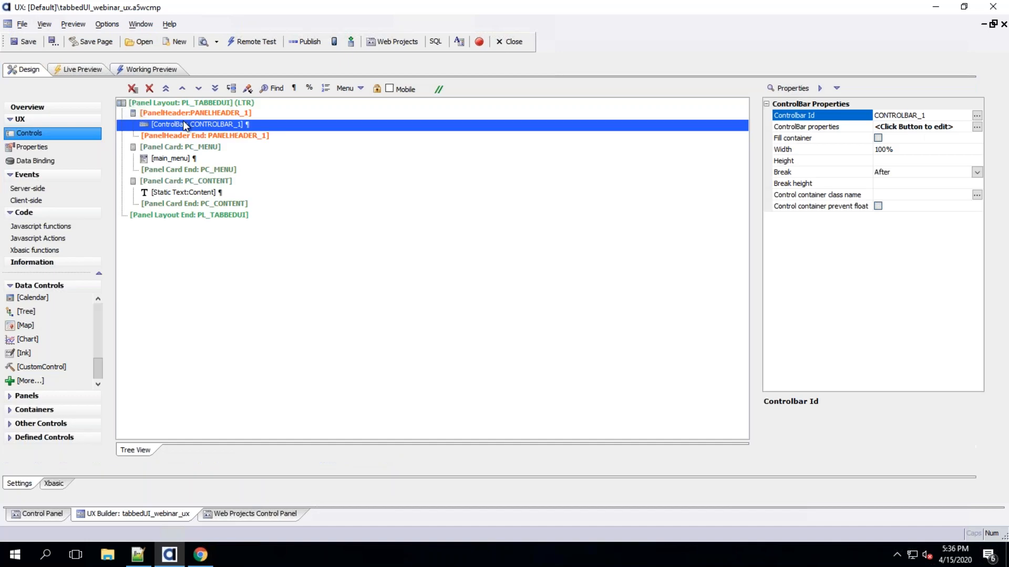
{"action": "double_click", "coordinate": [191, 124]}
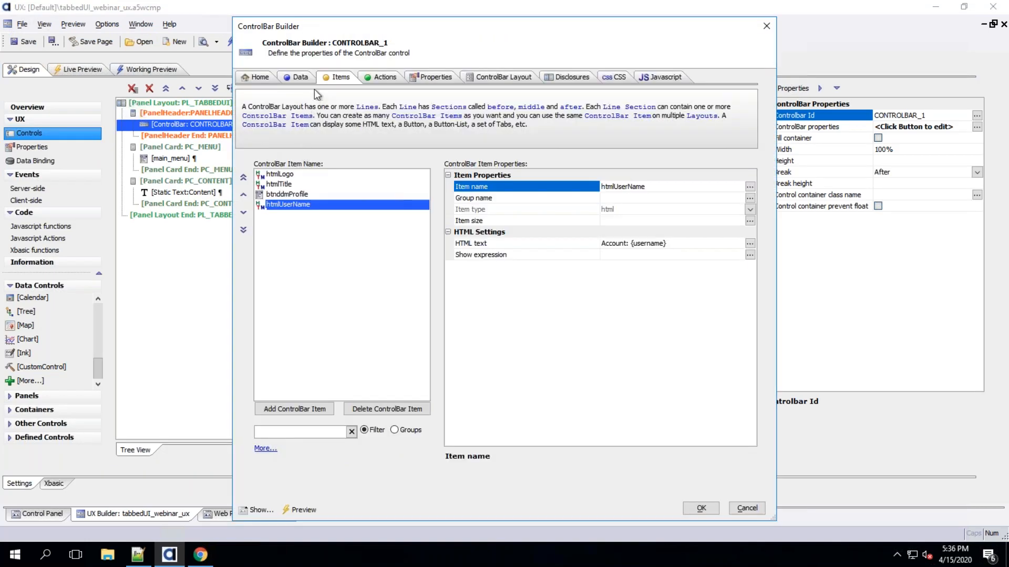
{"action": "left_click", "coordinate": [301, 76]}
{"action": "left_click", "coordinate": [332, 79]}
{"action": "left_click", "coordinate": [301, 194]}
{"action": "double_click", "coordinate": [513, 244]}
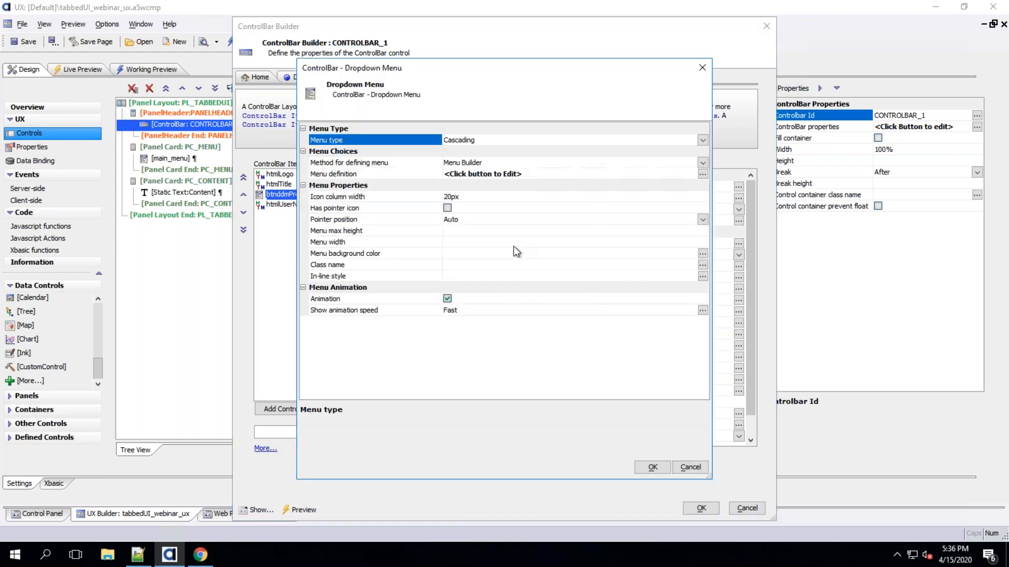
{"action": "left_click", "coordinate": [702, 140]}
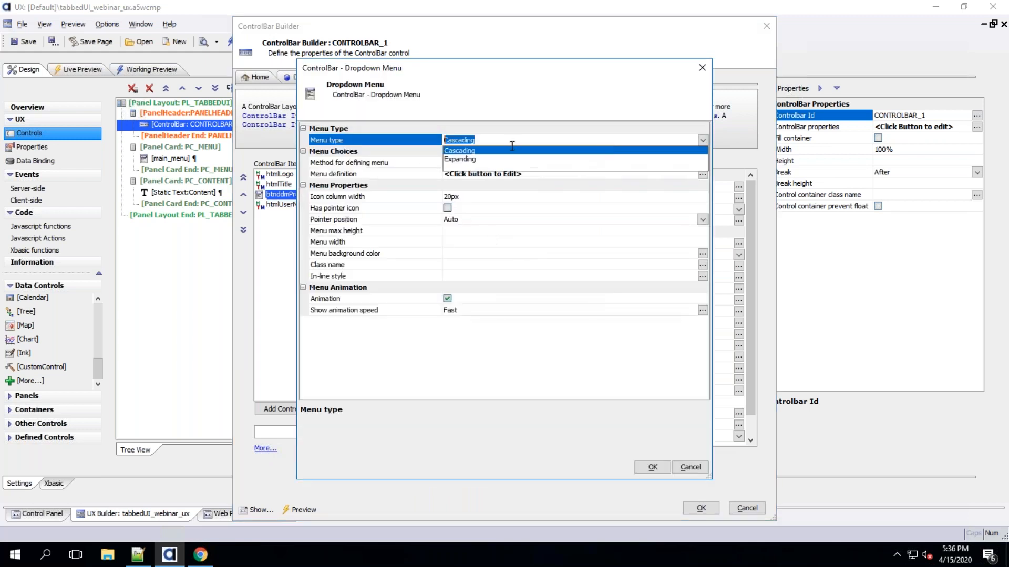
{"action": "left_click", "coordinate": [473, 160]}
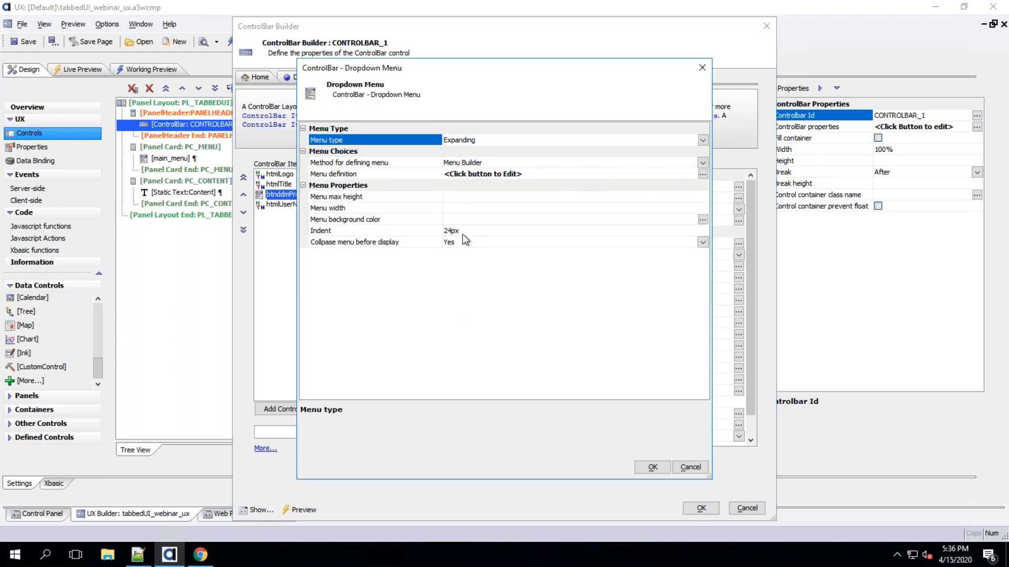
{"action": "left_click", "coordinate": [653, 467]}
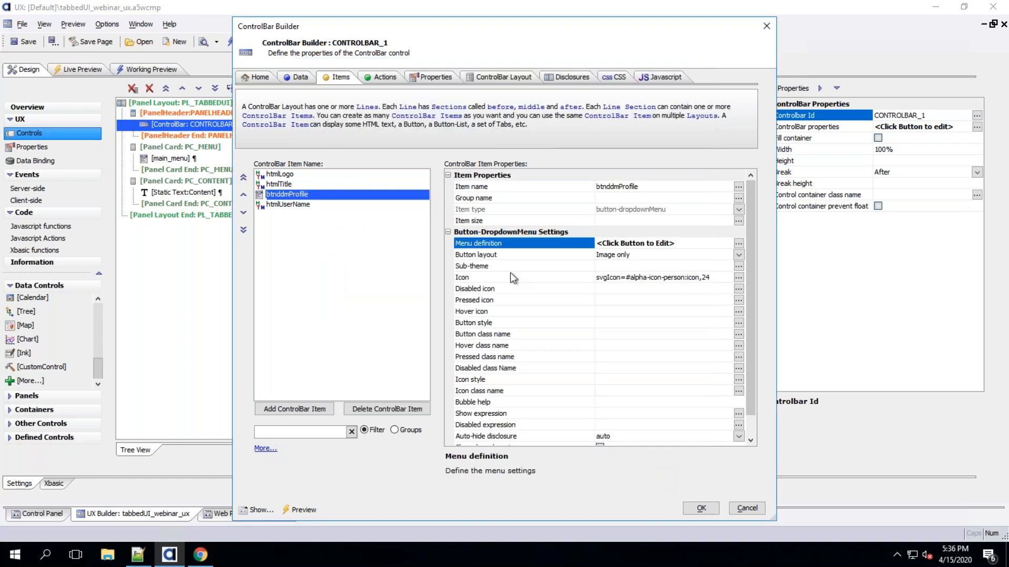
{"action": "left_click", "coordinate": [701, 509]}
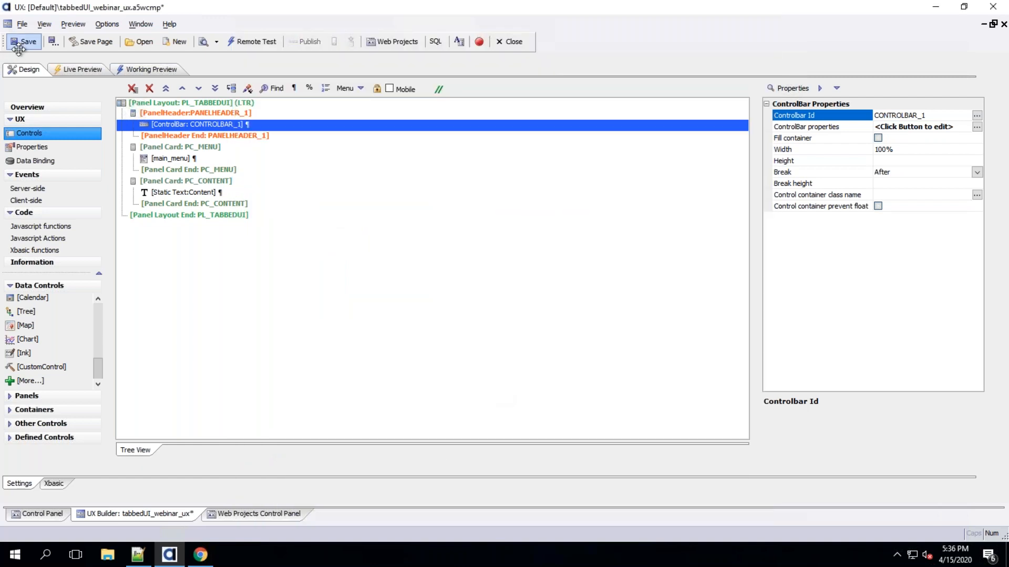
Save the component and expand the profile dropdown in the Working Preview
{"action": "left_click", "coordinate": [24, 41]}
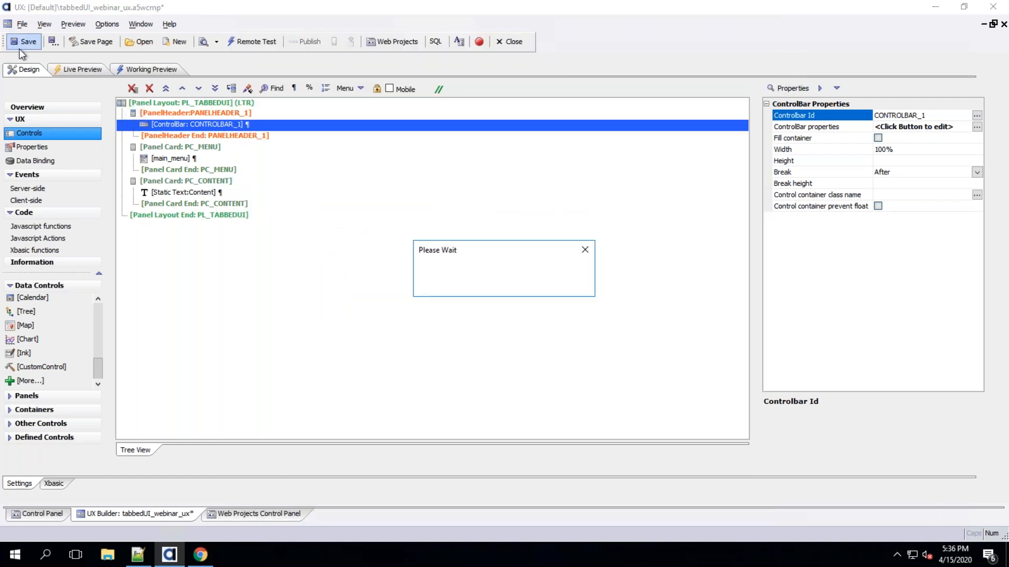
{"action": "left_click", "coordinate": [164, 70]}
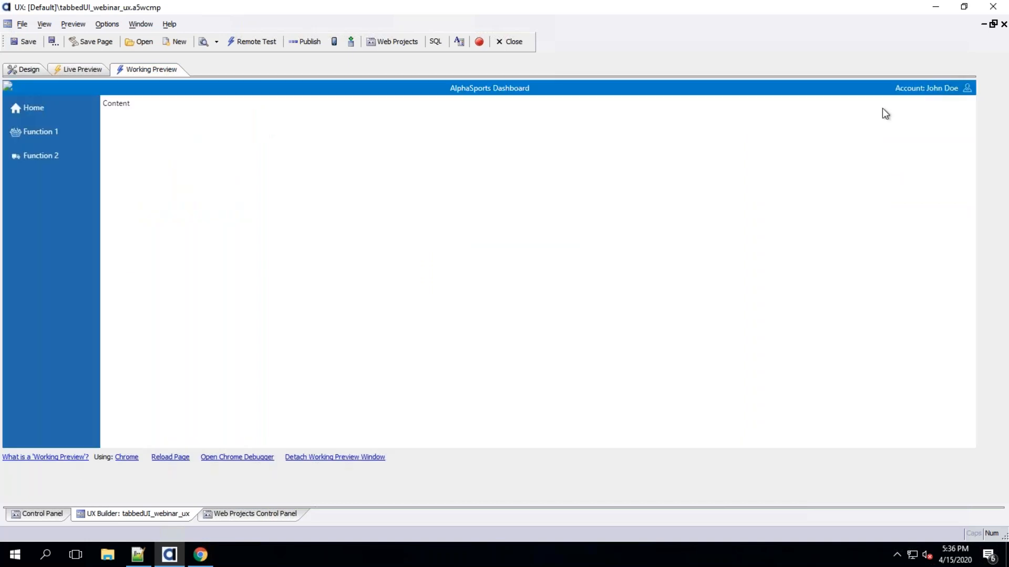
{"action": "left_click", "coordinate": [967, 90]}
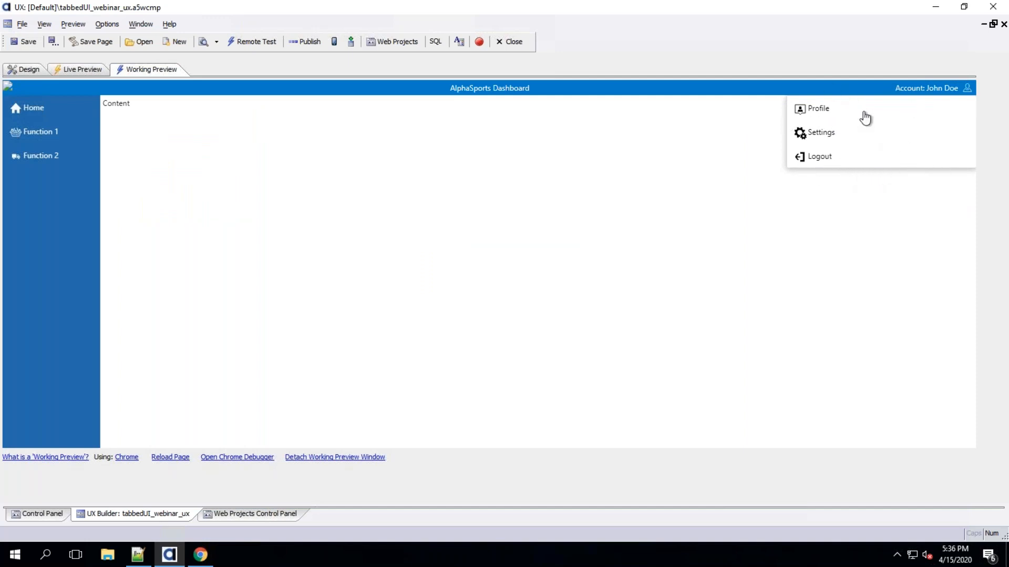
Reopen the btnddmProfile menu settings and set the menu width to 90px
{"action": "left_click", "coordinate": [24, 69]}
{"action": "double_click", "coordinate": [194, 126]}
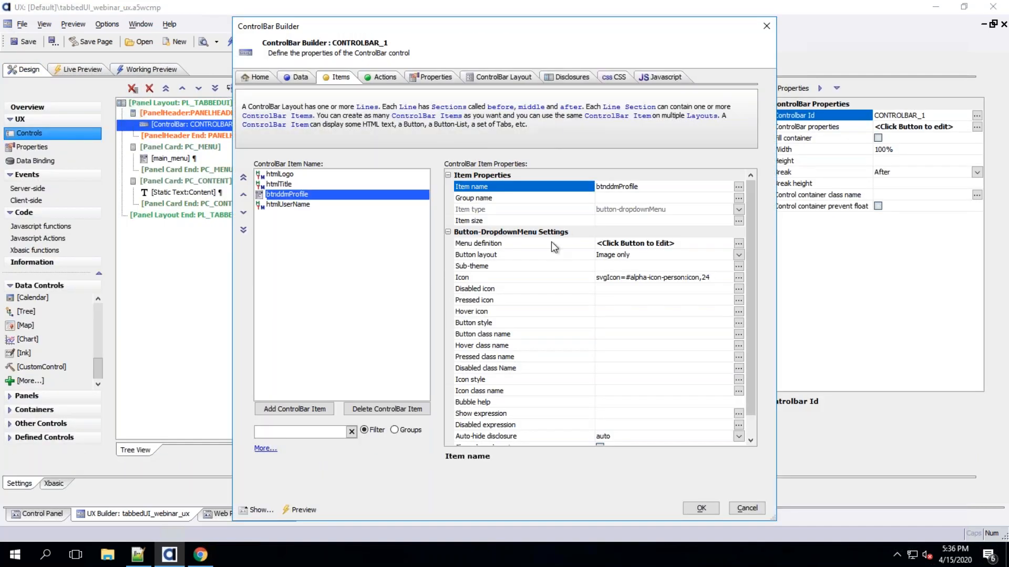
{"action": "double_click", "coordinate": [552, 248]}
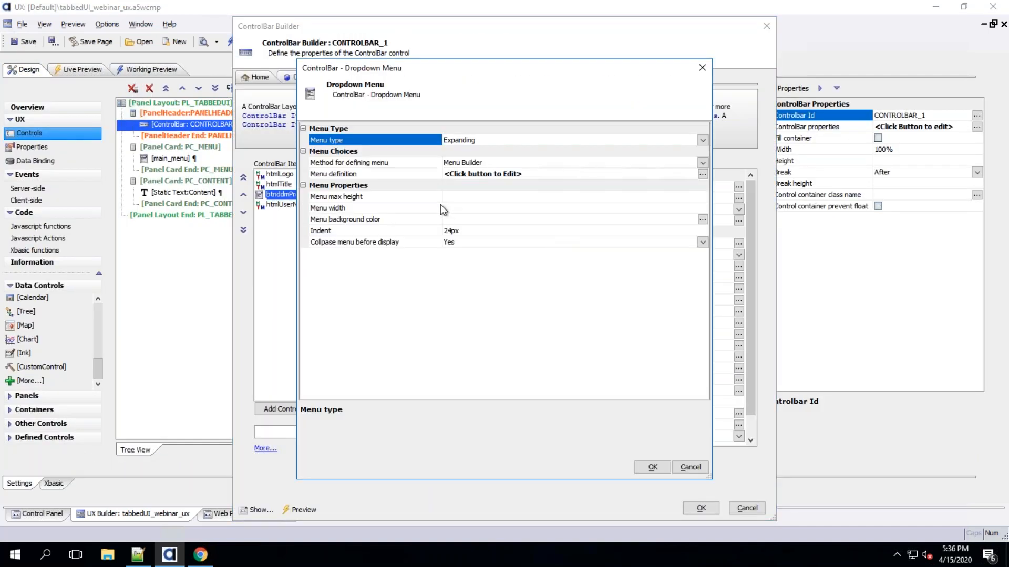
{"action": "left_click", "coordinate": [454, 210]}
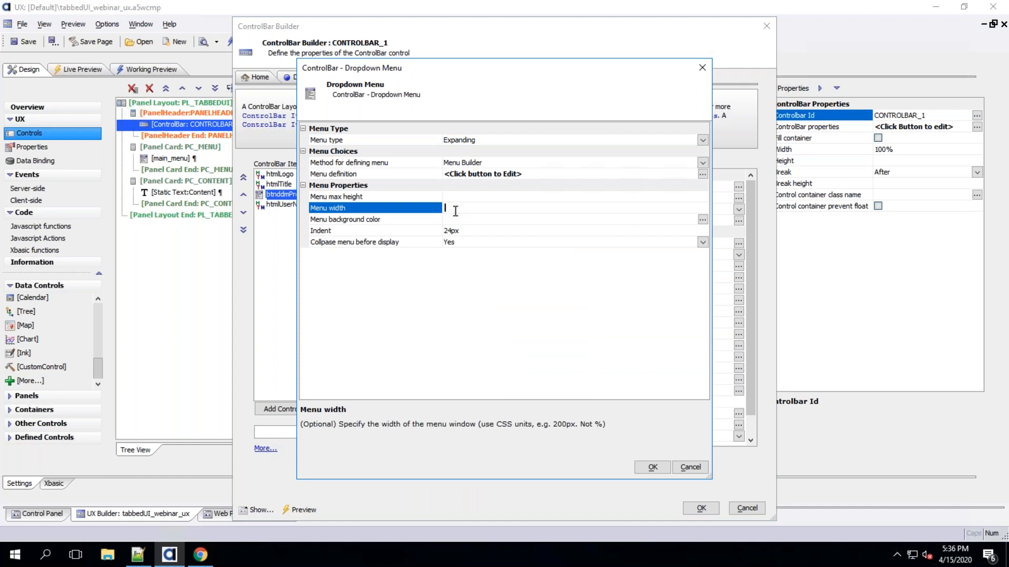
{"action": "type", "text": "90px"}
{"action": "key", "text": "Tab"}
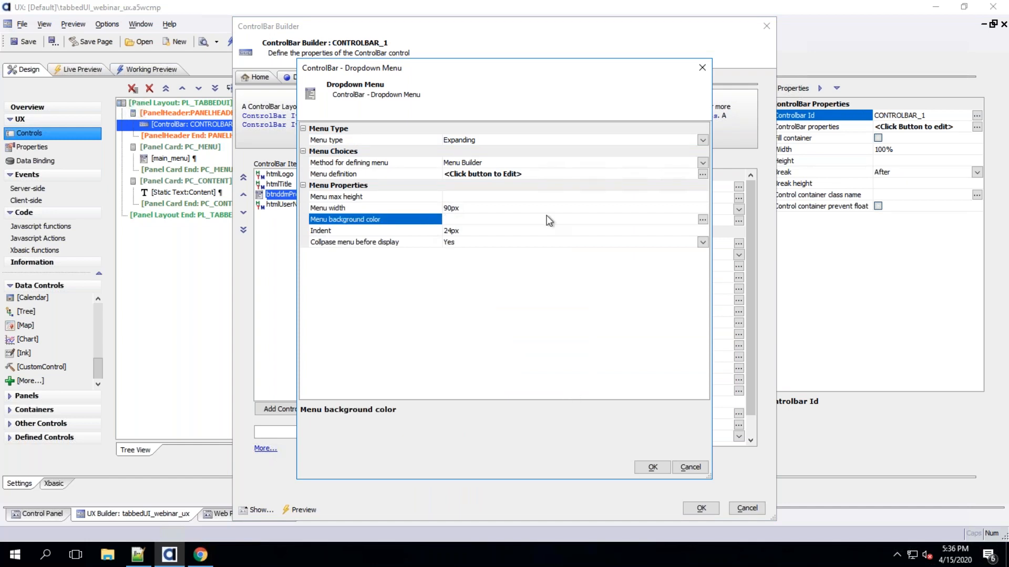
{"action": "left_click", "coordinate": [702, 219]}
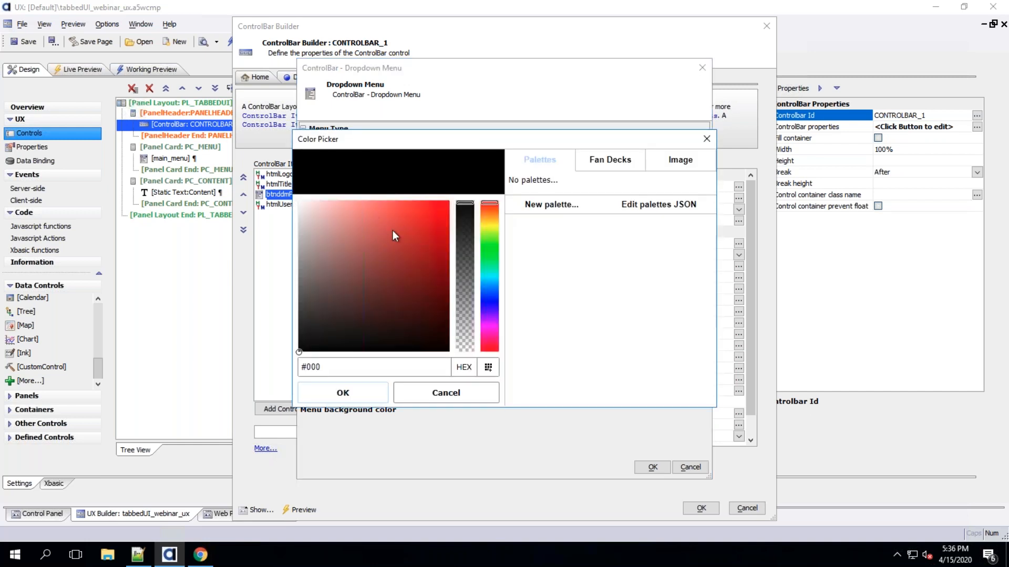
{"action": "left_click", "coordinate": [690, 472]}
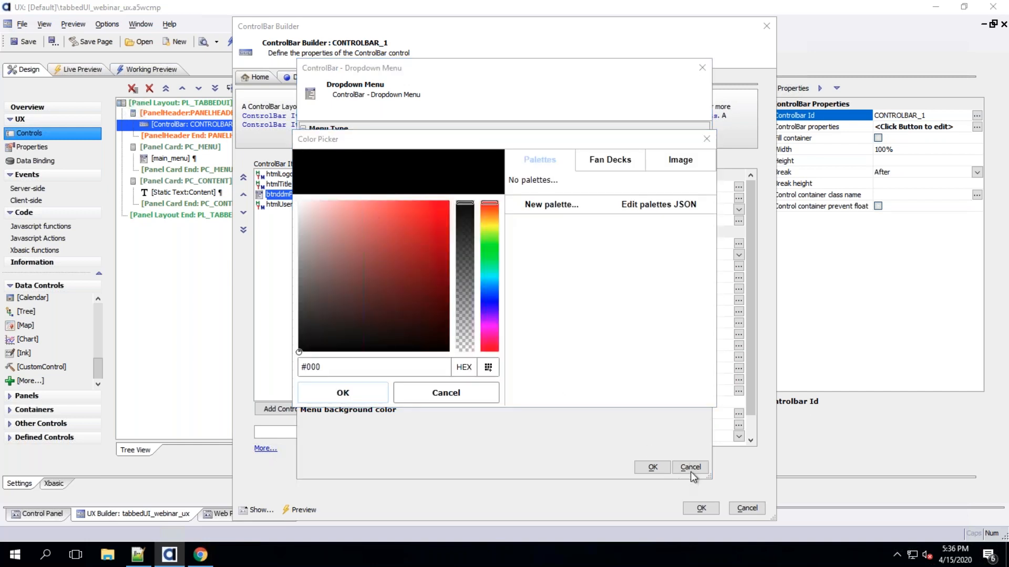
{"action": "left_click", "coordinate": [706, 139]}
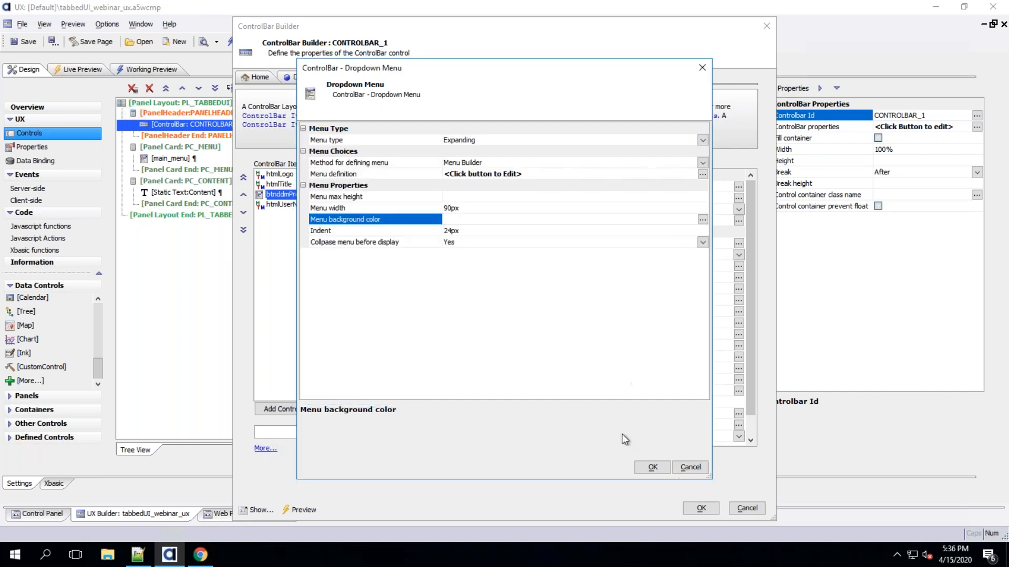
Close the builder dialogs and check the narrower profile dropdown in the Working Preview
{"action": "left_click", "coordinate": [652, 467]}
{"action": "left_click", "coordinate": [702, 508]}
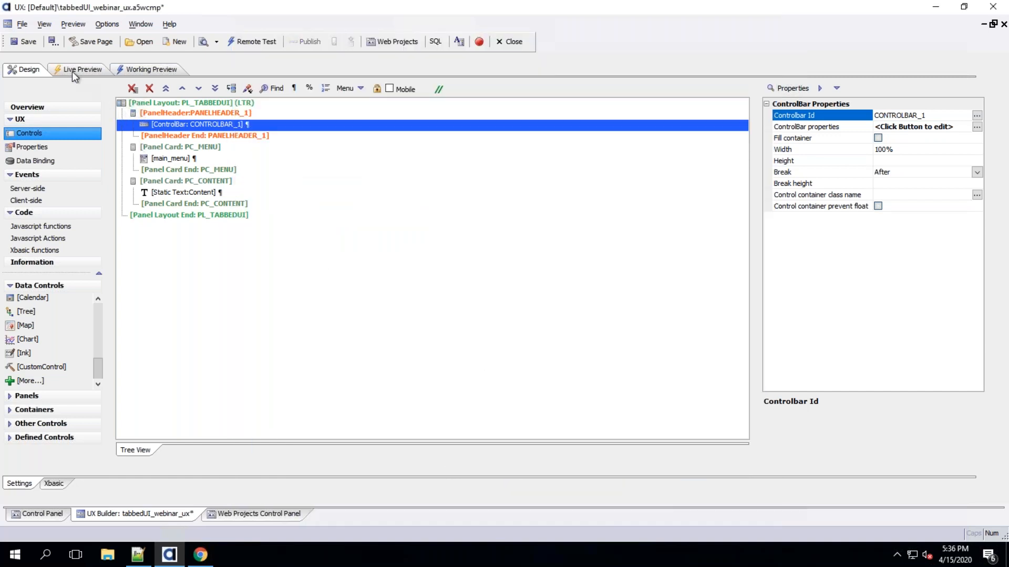
{"action": "left_click", "coordinate": [144, 70]}
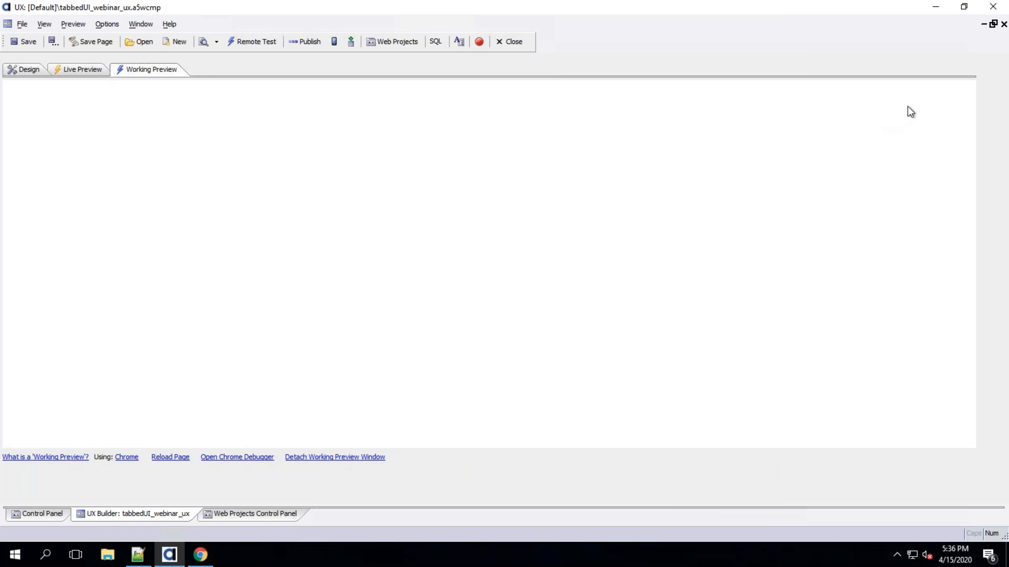
{"action": "left_click", "coordinate": [966, 89]}
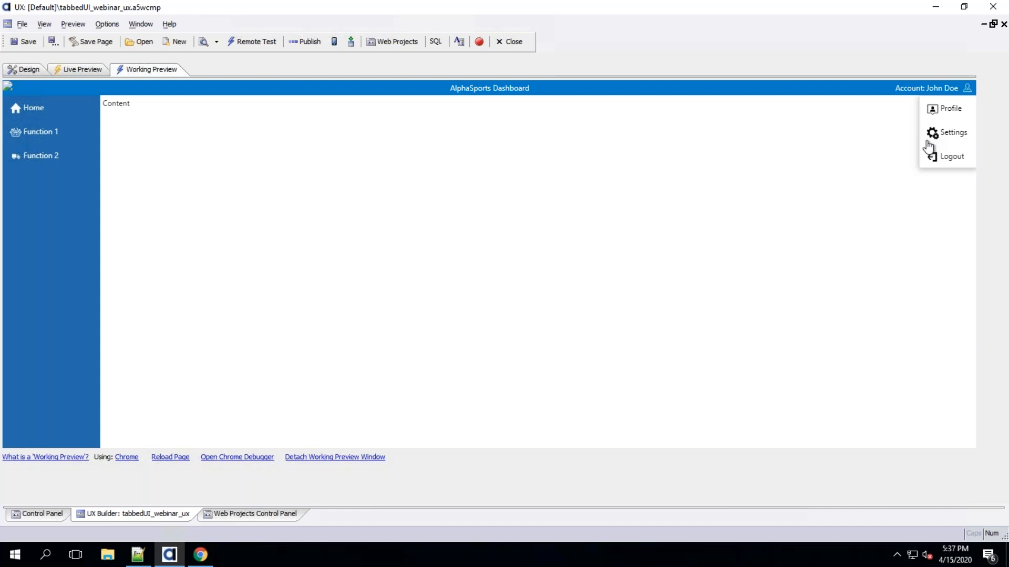
{"action": "left_click", "coordinate": [312, 138]}
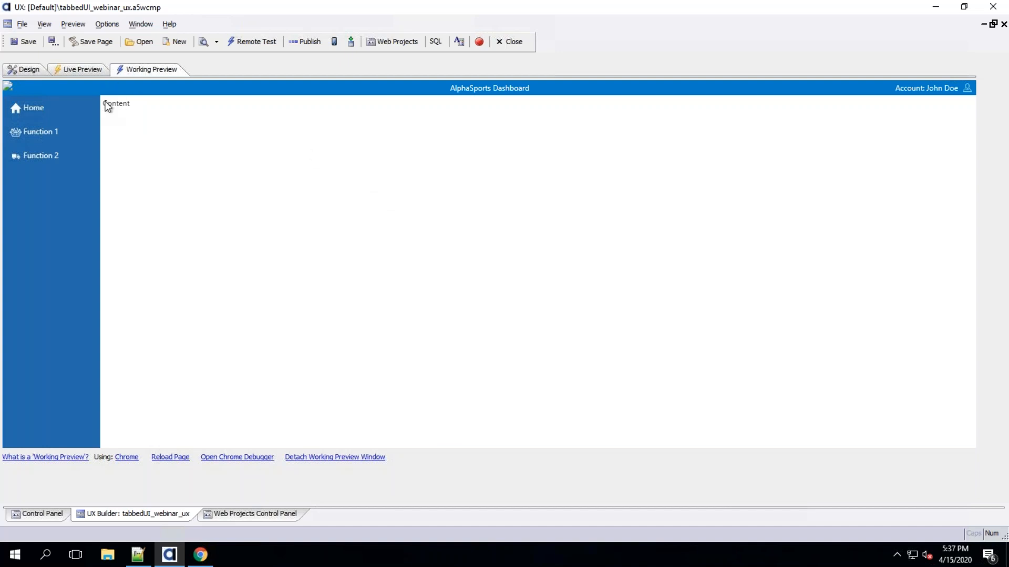
{"action": "left_click", "coordinate": [24, 70]}
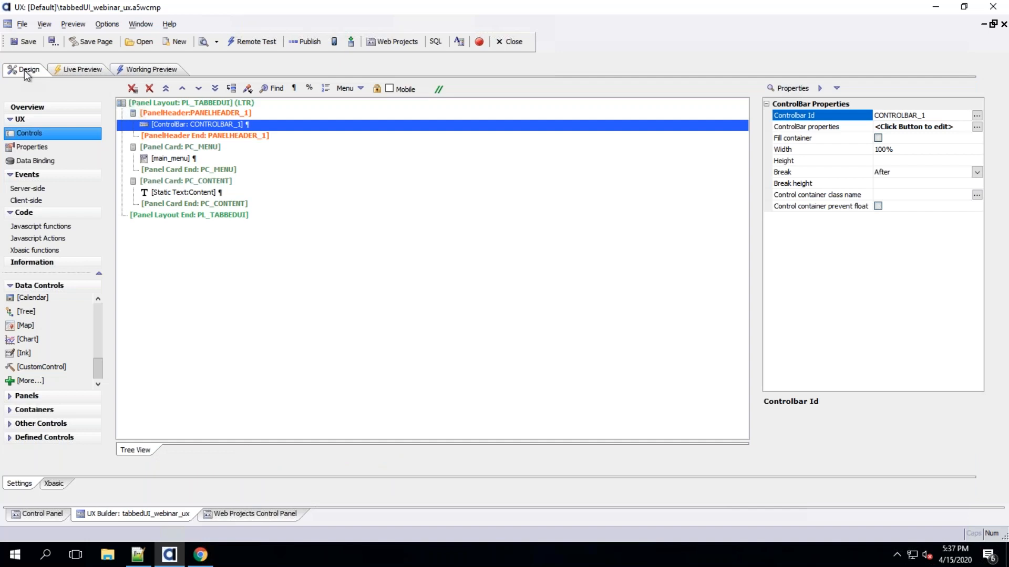
{"action": "left_click", "coordinate": [203, 183]}
{"action": "left_click", "coordinate": [194, 160]}
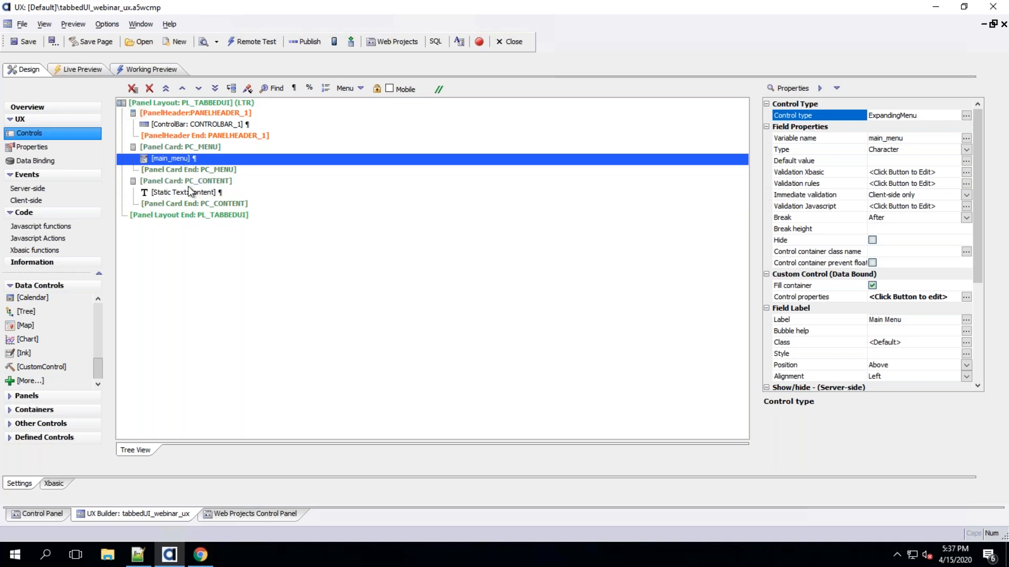
Create a new blank UX component from the Web Projects Control Panel
{"action": "left_click", "coordinate": [236, 515]}
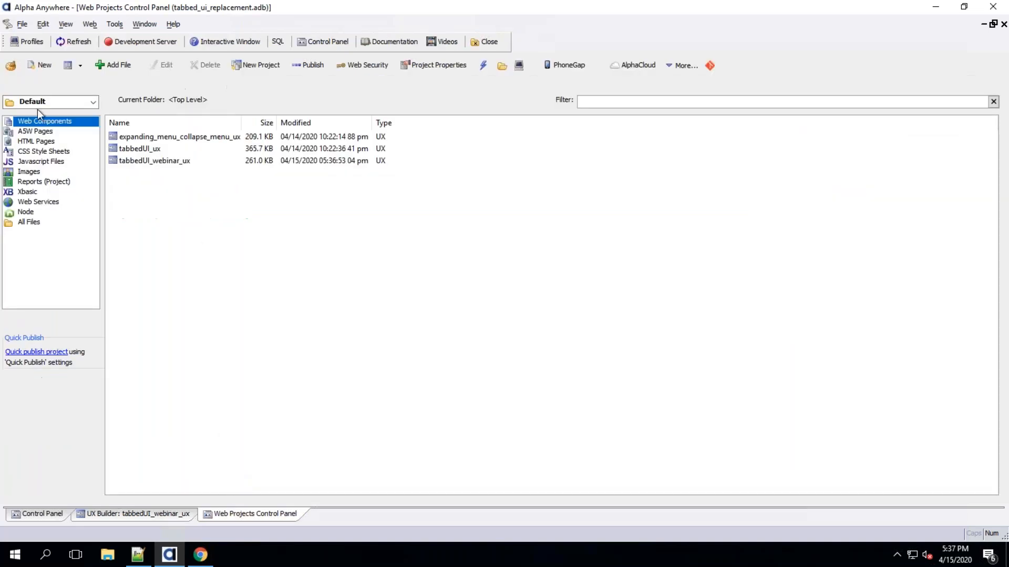
{"action": "left_click", "coordinate": [40, 66]}
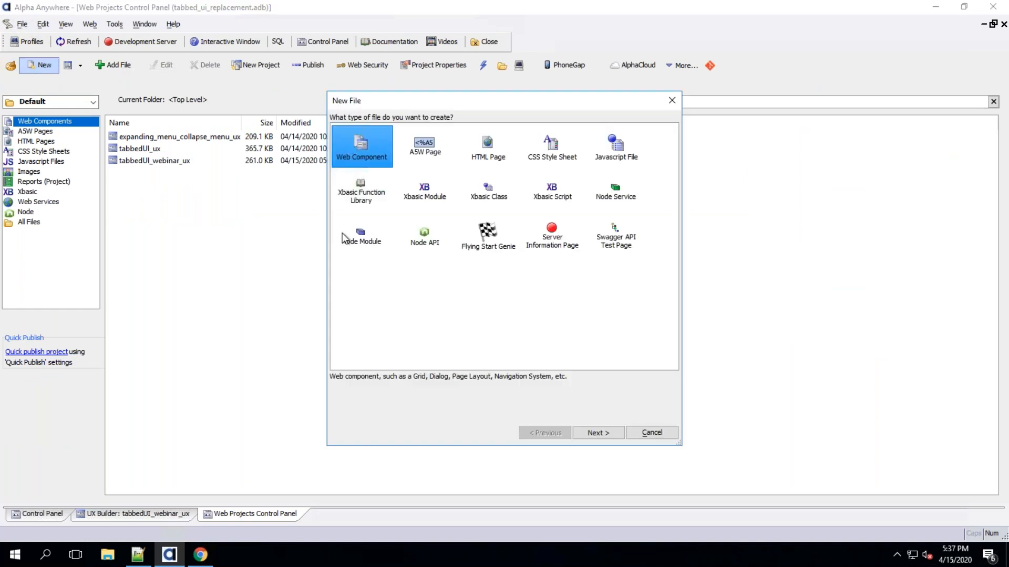
{"action": "left_click", "coordinate": [583, 433]}
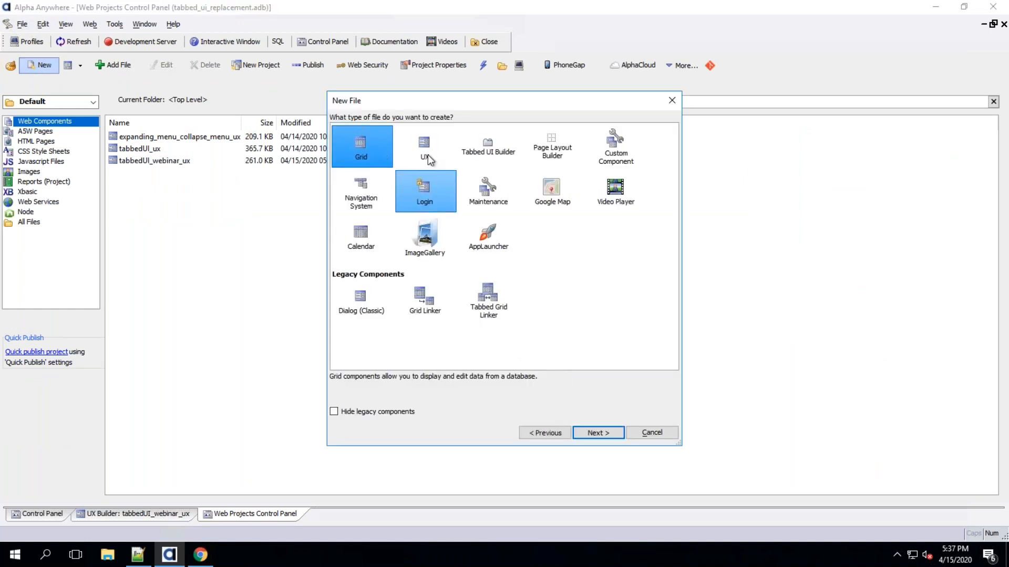
{"action": "left_click", "coordinate": [428, 153]}
{"action": "left_click", "coordinate": [589, 434]}
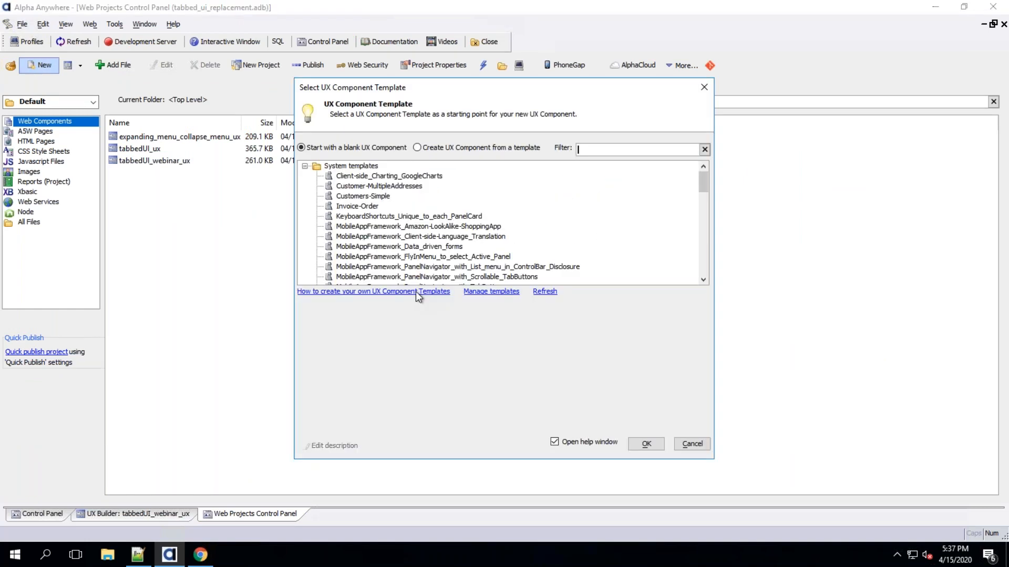
{"action": "left_click", "coordinate": [641, 440]}
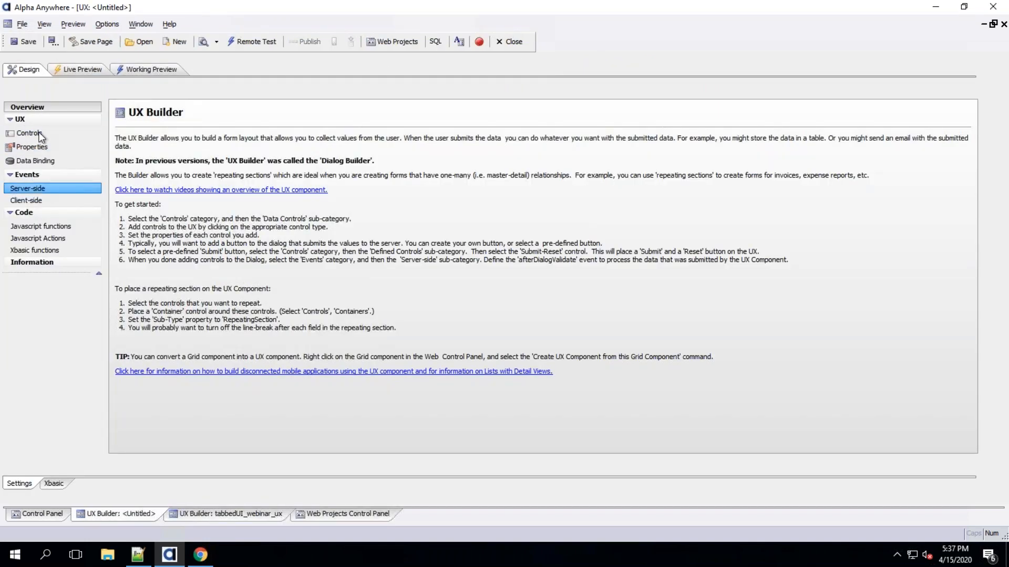
Try populating a multiple-controls list from the AADemo-Northwind Customers table with selected fields
{"action": "left_click", "coordinate": [38, 136]}
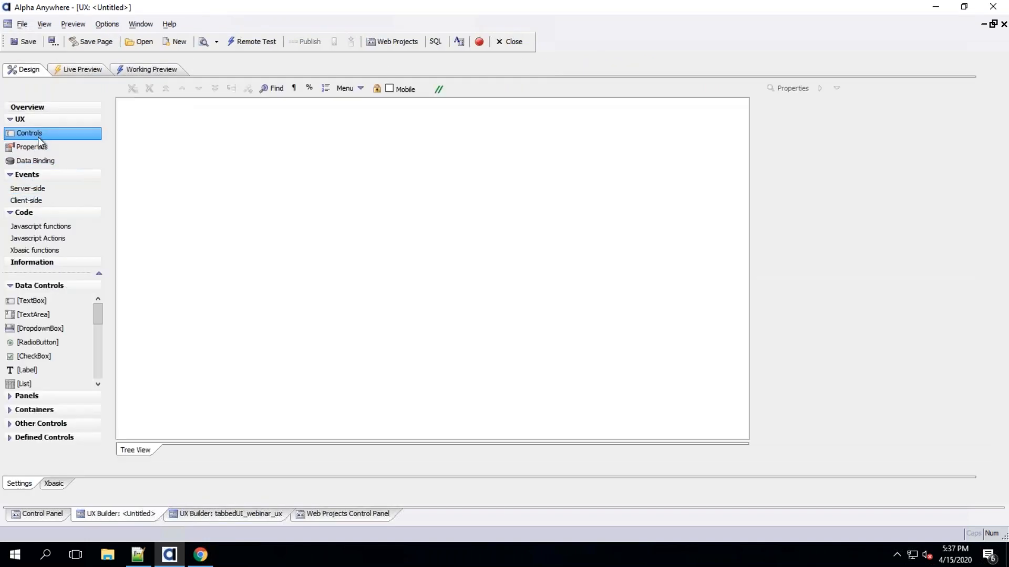
{"action": "double_click", "coordinate": [48, 302]}
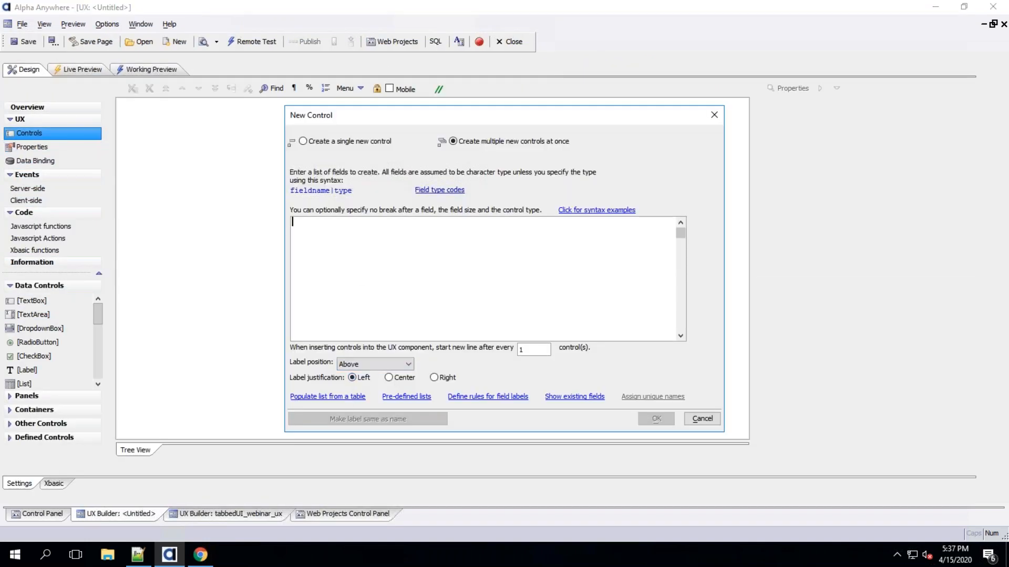
{"action": "left_click", "coordinate": [339, 397]}
{"action": "double_click", "coordinate": [461, 188]}
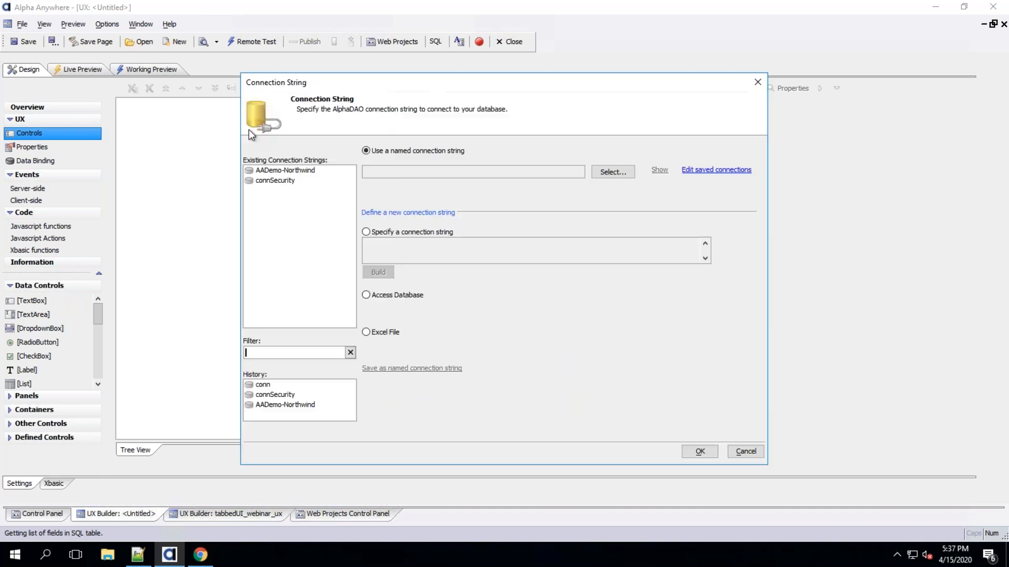
{"action": "double_click", "coordinate": [268, 170]}
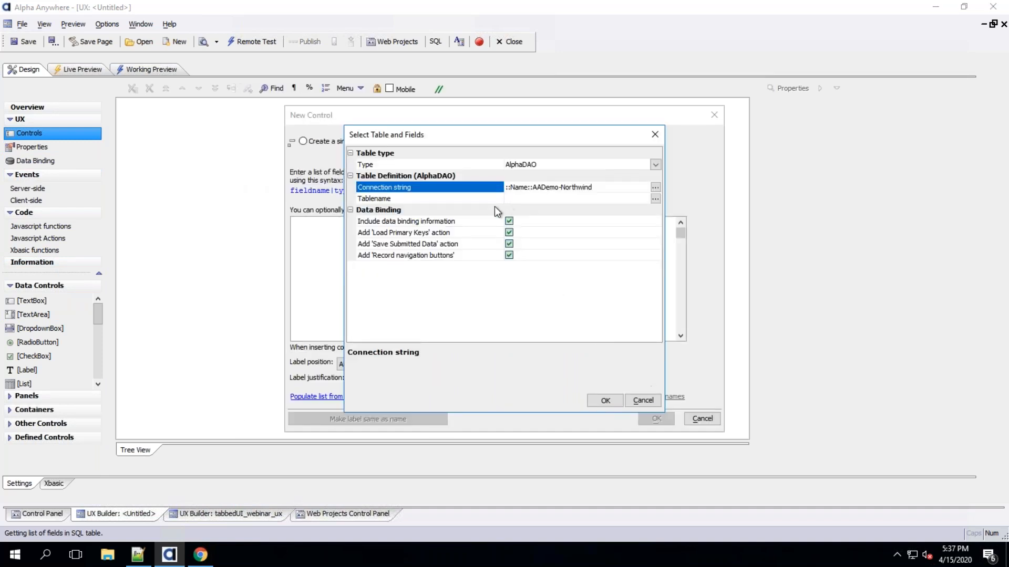
{"action": "left_click", "coordinate": [479, 199]}
{"action": "double_click", "coordinate": [397, 202]}
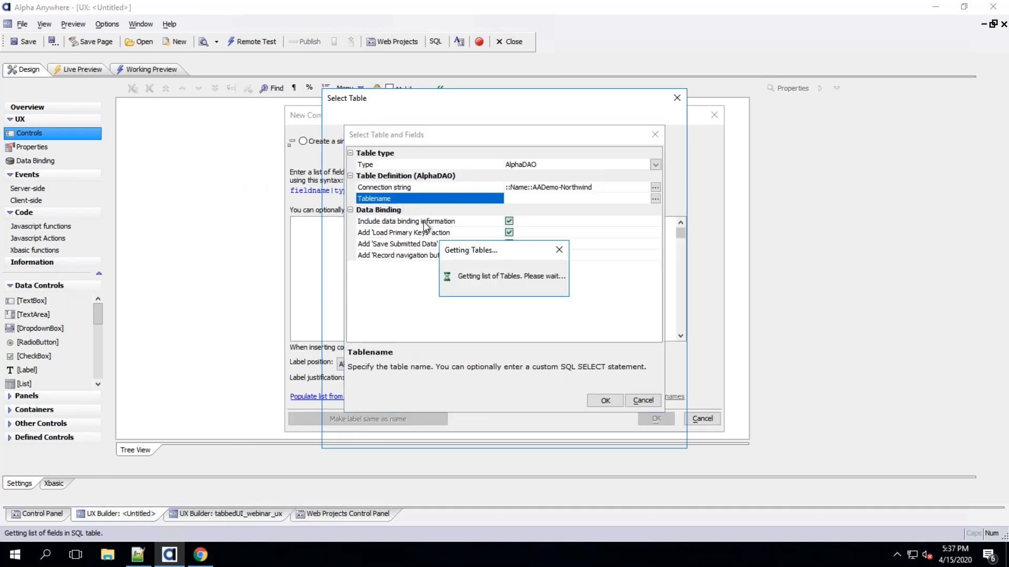
{"action": "double_click", "coordinate": [355, 272]}
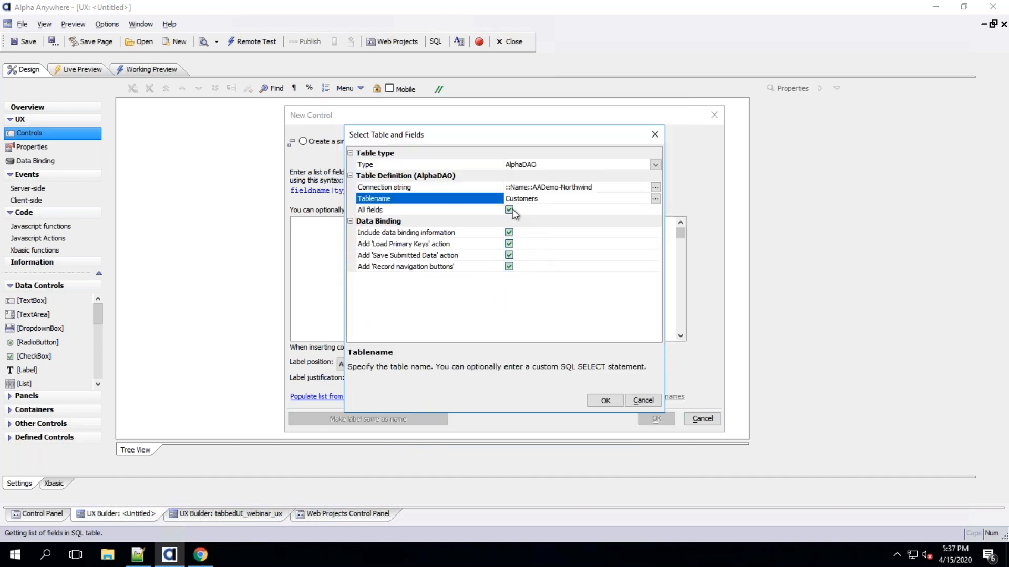
{"action": "left_click", "coordinate": [508, 209]}
{"action": "left_click", "coordinate": [468, 221]}
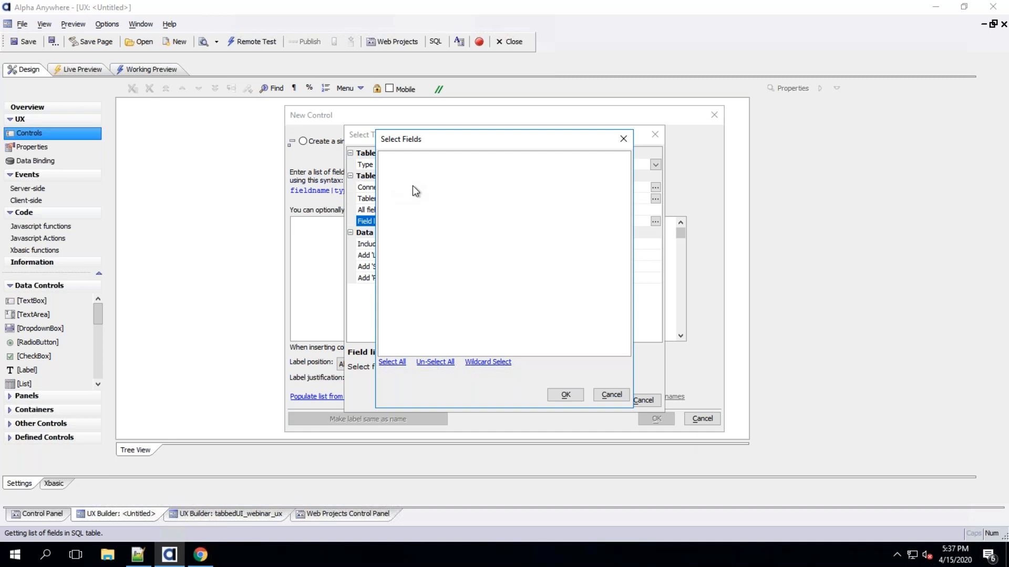
{"action": "left_click", "coordinate": [566, 395]}
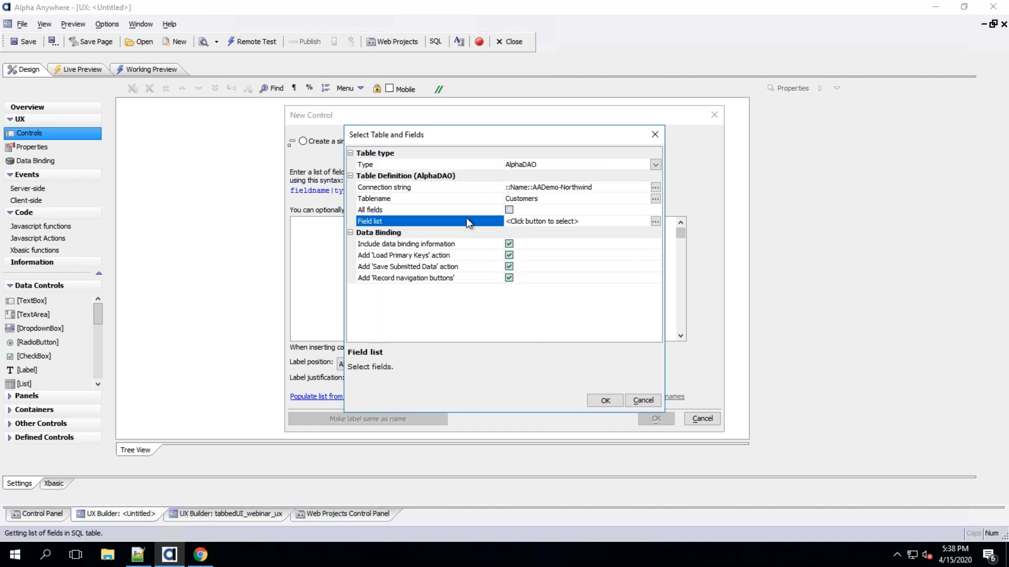
{"action": "left_click", "coordinate": [466, 219]}
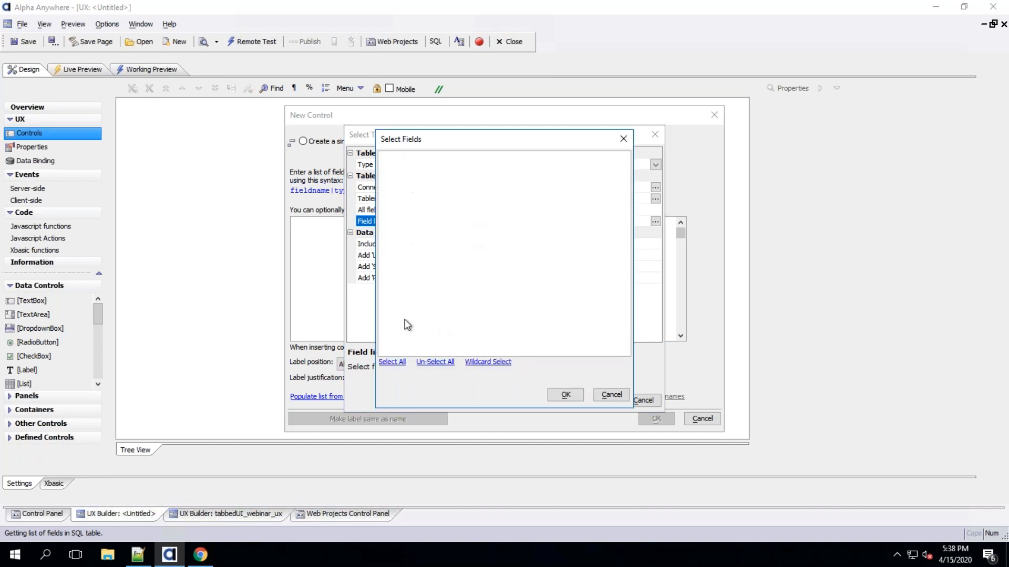
{"action": "left_click", "coordinate": [611, 395]}
{"action": "left_click", "coordinate": [509, 210]}
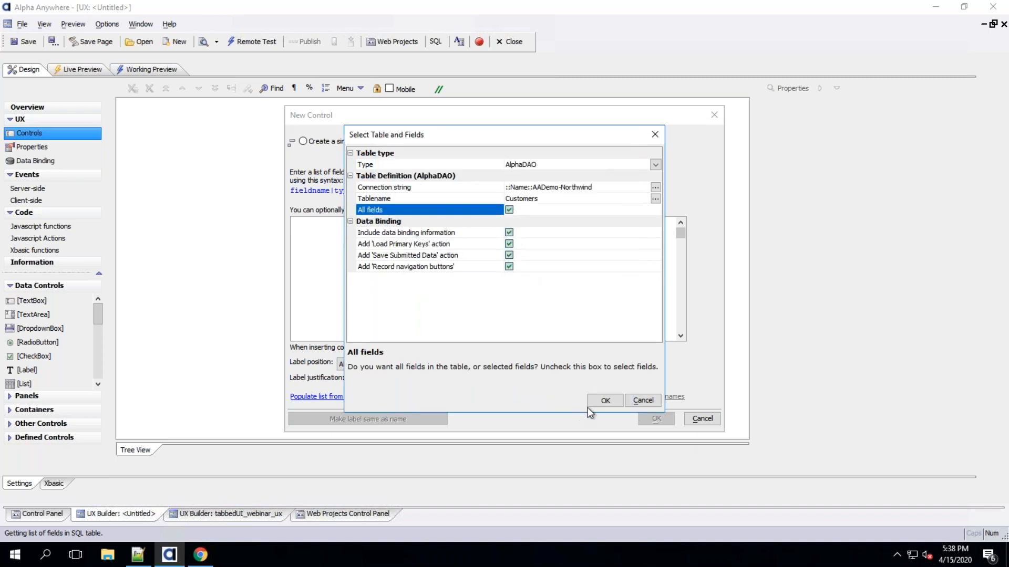
{"action": "left_click", "coordinate": [604, 400]}
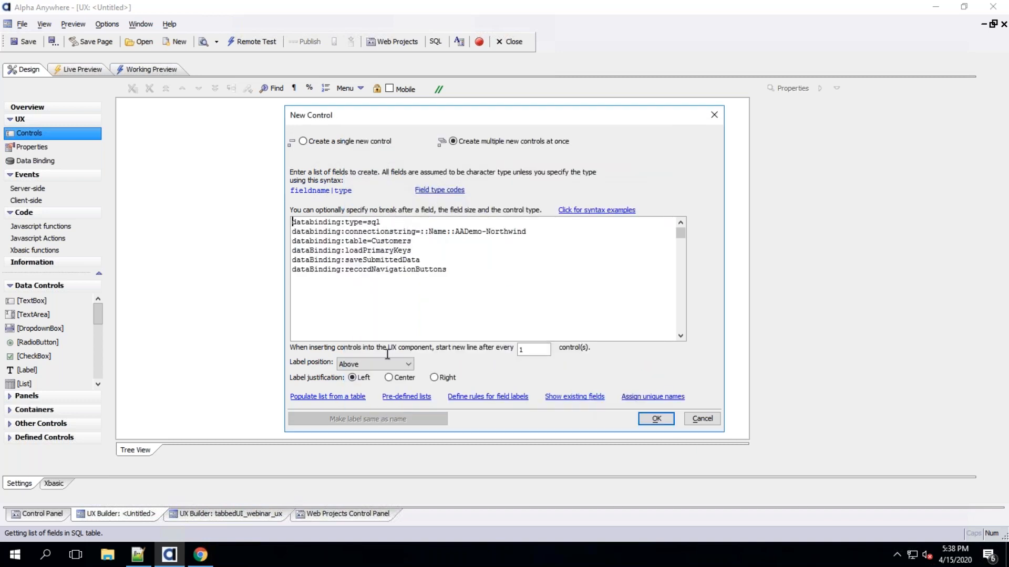
Populate the control list again from the AADemo-Northwind Customers table with all fields
{"action": "left_click", "coordinate": [363, 398]}
{"action": "double_click", "coordinate": [415, 189]}
{"action": "double_click", "coordinate": [292, 170]}
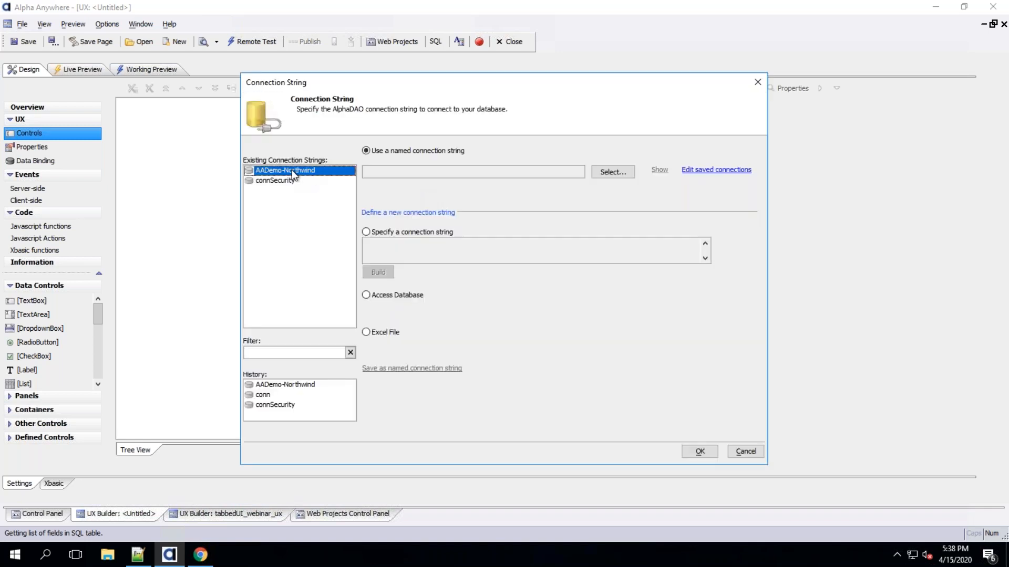
{"action": "double_click", "coordinate": [449, 203]}
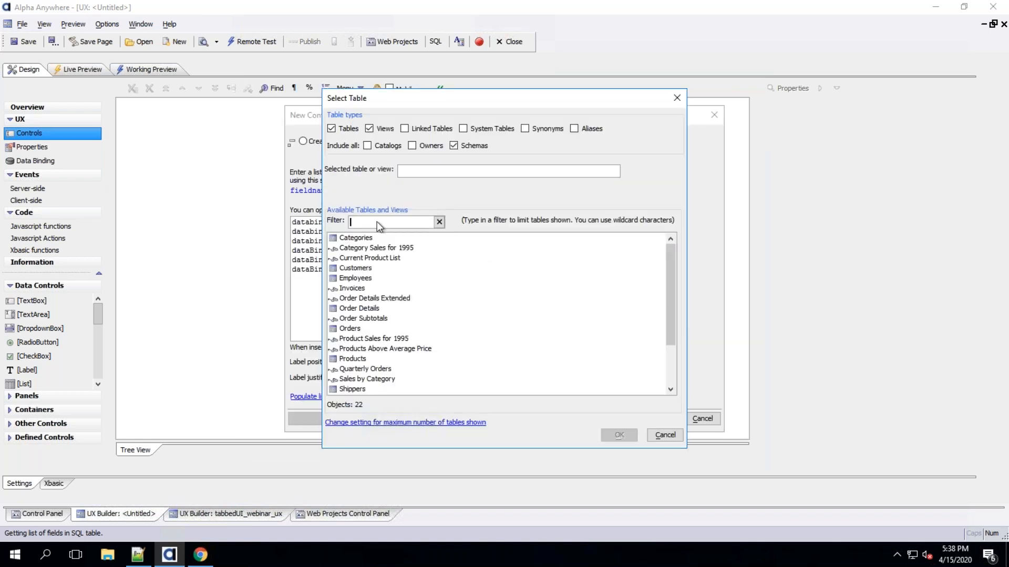
{"action": "double_click", "coordinate": [365, 269]}
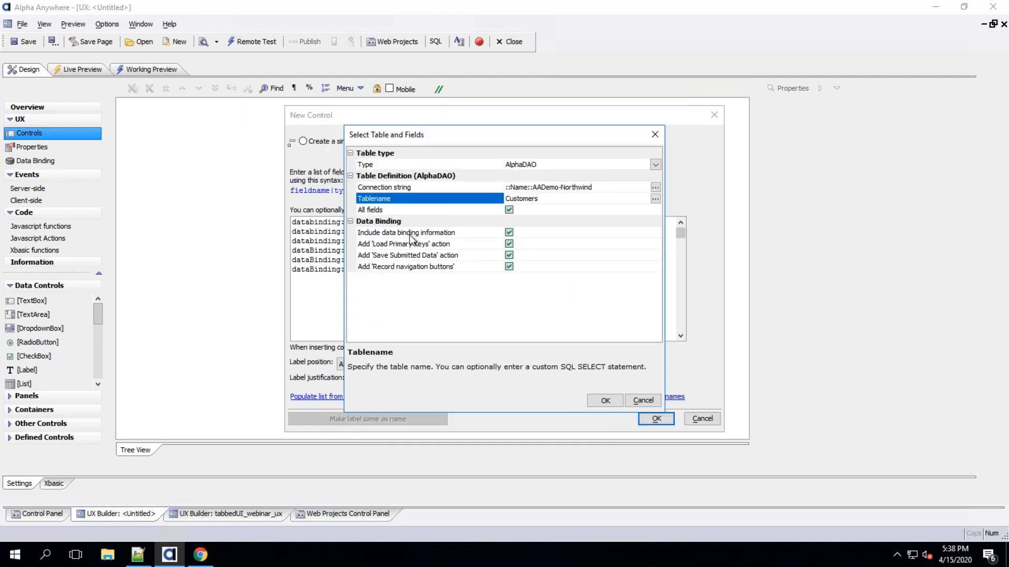
{"action": "left_click", "coordinate": [604, 400]}
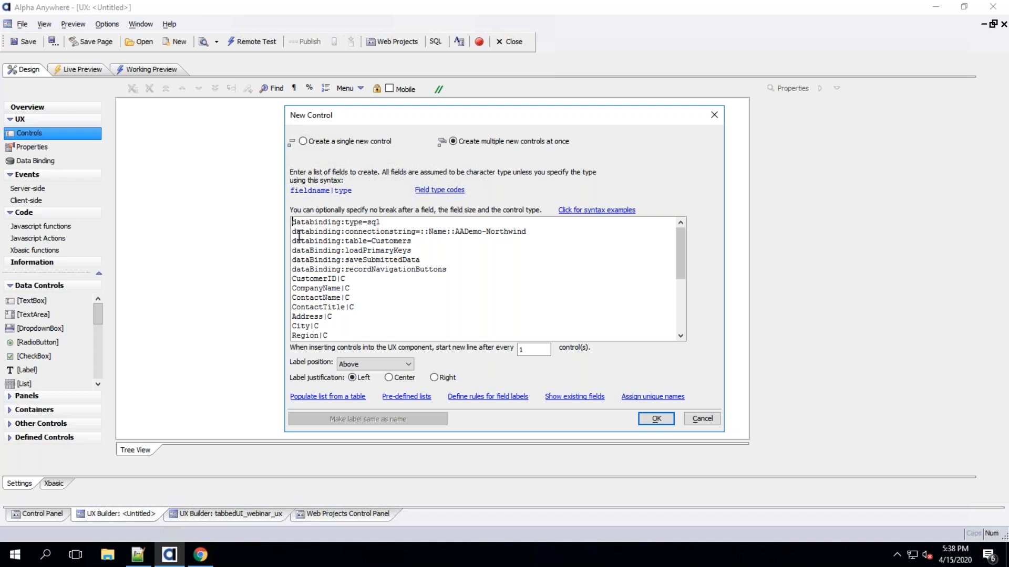
Clear all text from the new-controls list
{"action": "left_click_drag", "start_coordinate": [294, 225], "coordinate": [367, 420]}
{"action": "type", "text": "\\"}
{"action": "key", "text": "BackSpace"}
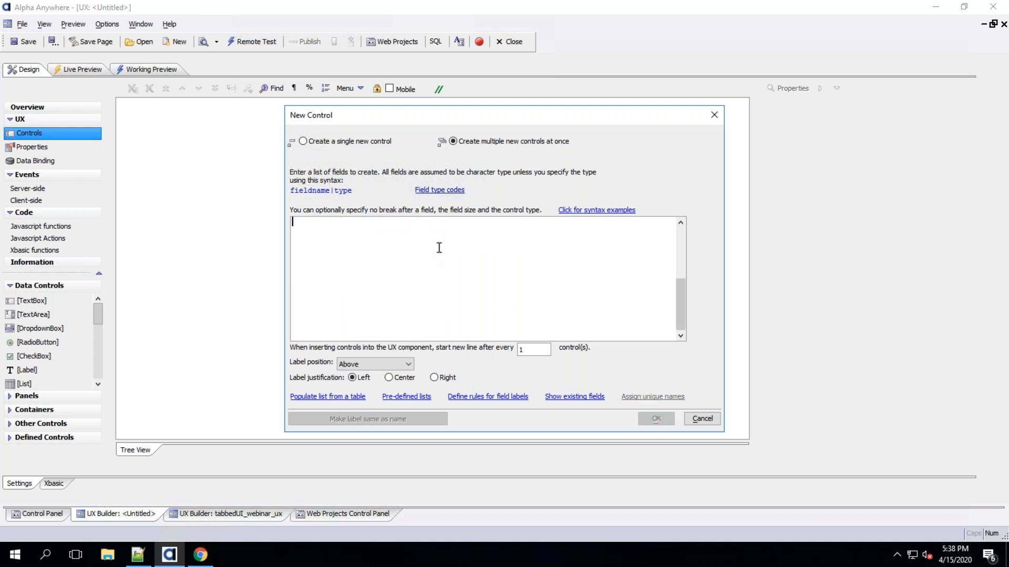
Populate the list from the AADemo-Northwind Customers table and insert the customer controls, enabling submit when any control is dirty
{"action": "left_click", "coordinate": [318, 397]}
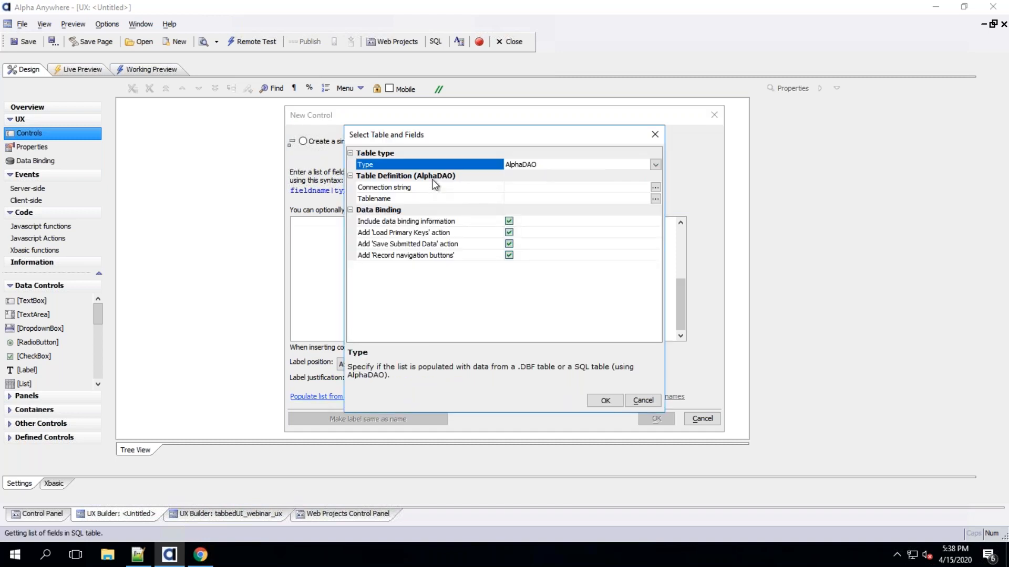
{"action": "left_click", "coordinate": [435, 188]}
{"action": "left_click", "coordinate": [307, 171]}
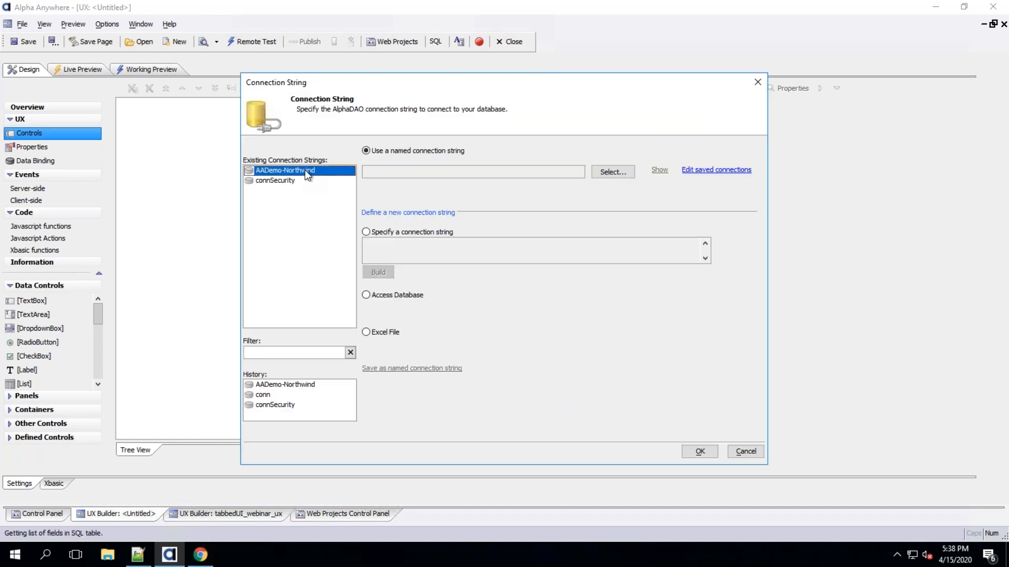
{"action": "left_click", "coordinate": [692, 454]}
{"action": "left_click", "coordinate": [488, 200]}
{"action": "double_click", "coordinate": [353, 268]}
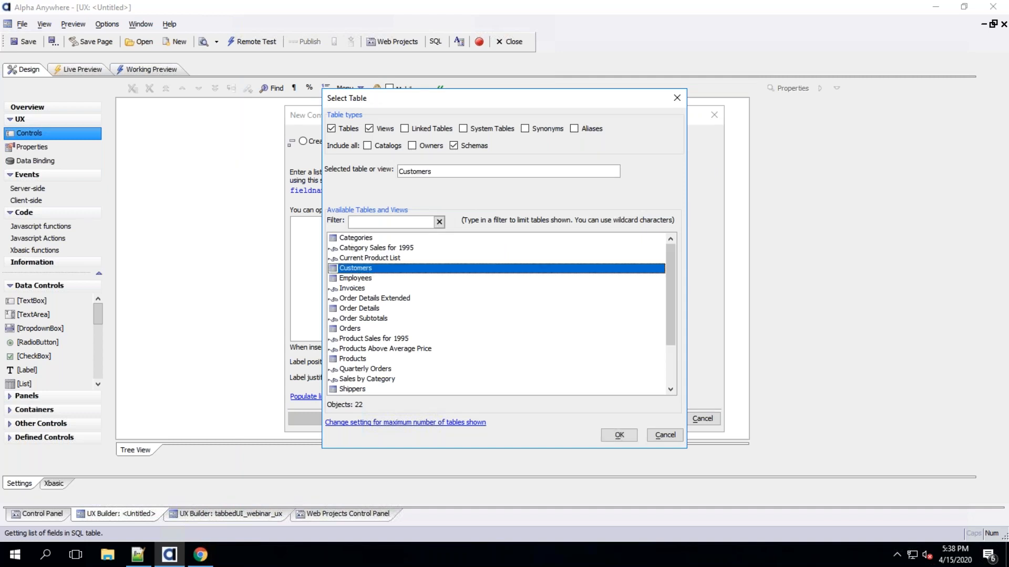
{"action": "left_click", "coordinate": [610, 401]}
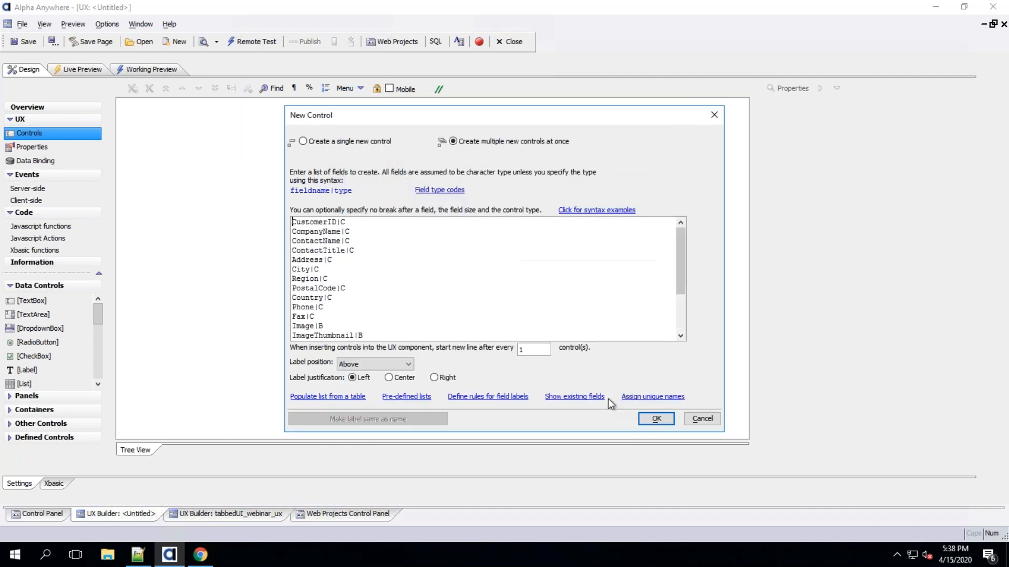
{"action": "left_click", "coordinate": [655, 419]}
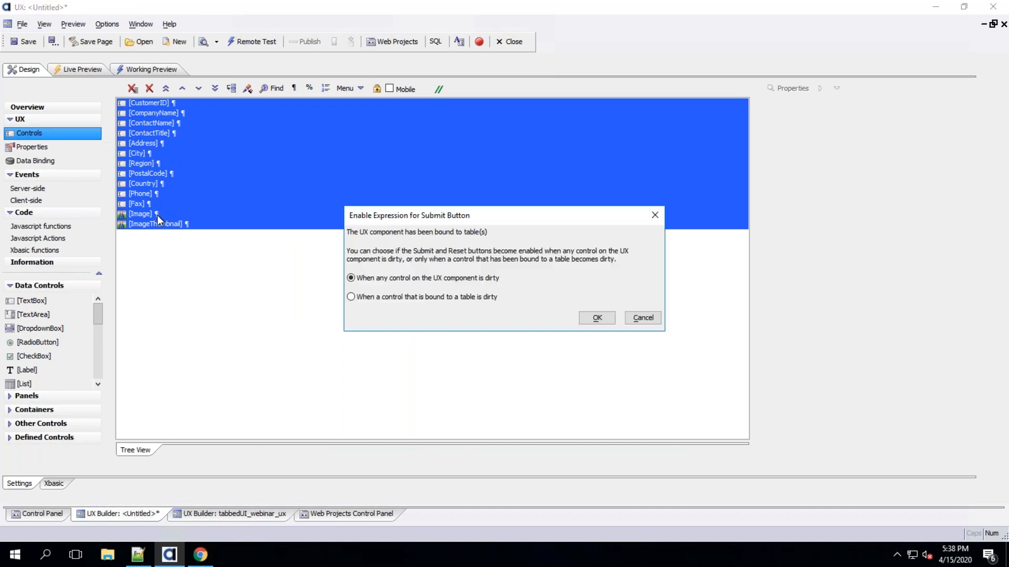
{"action": "left_click", "coordinate": [607, 321]}
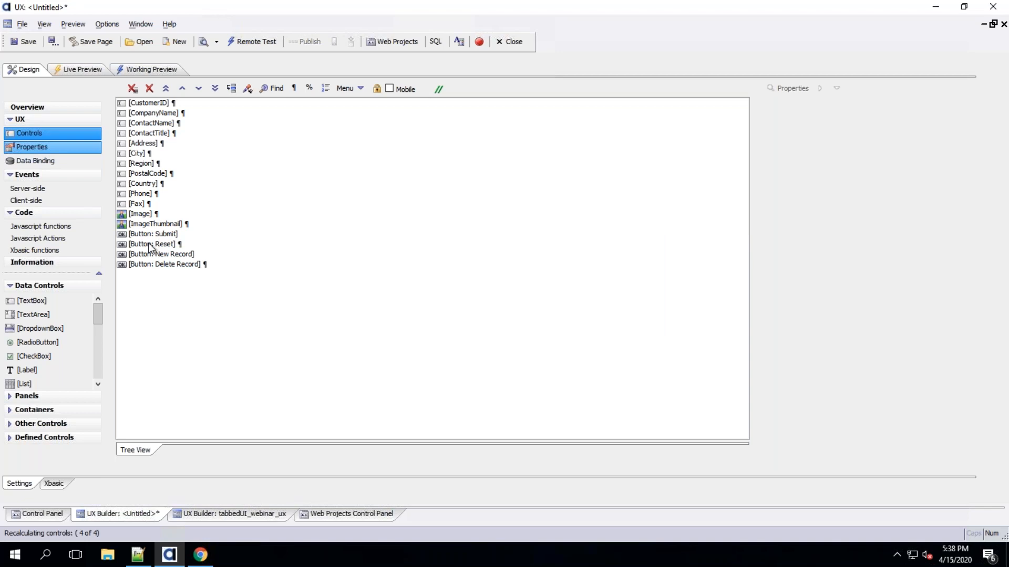
Delete the Image and ImageThumbnail controls from the component
{"action": "left_click_drag", "start_coordinate": [150, 214], "coordinate": [150, 224]}
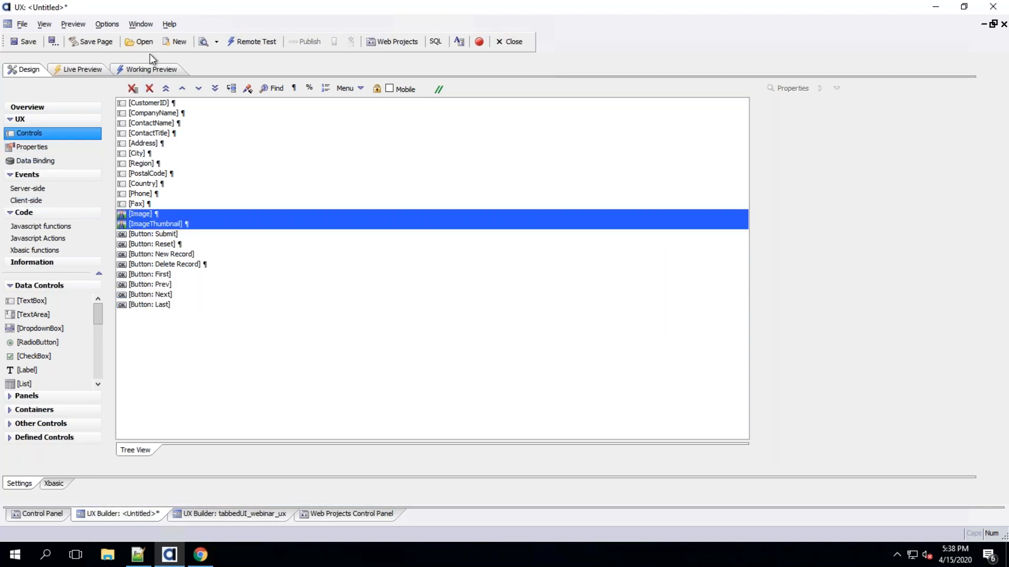
{"action": "left_click", "coordinate": [150, 89]}
{"action": "left_click", "coordinate": [512, 307]}
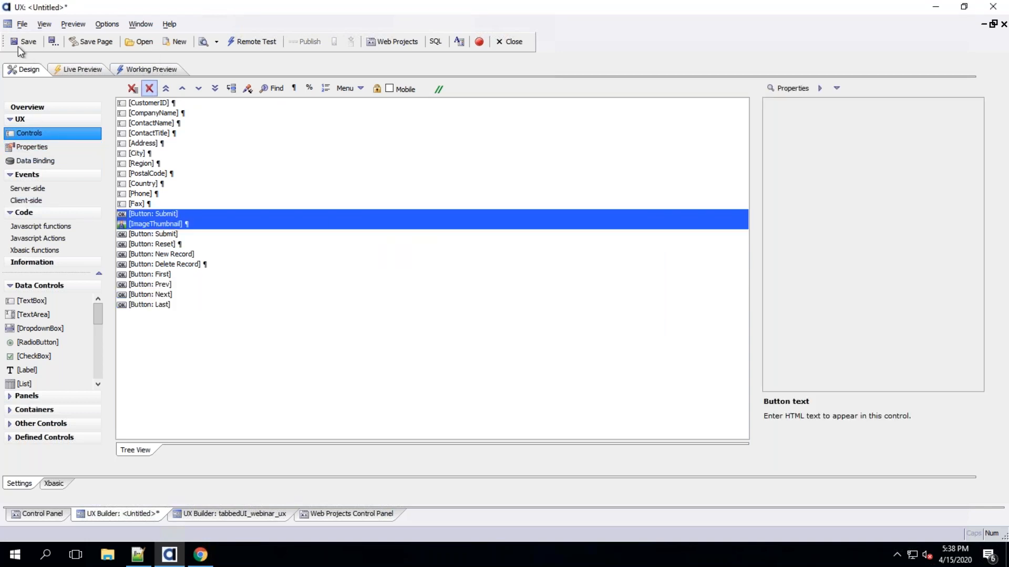
Save the component as customer_ux with Always Allowed security
{"action": "key", "text": "ctrl+s"}
{"action": "type", "text": "customer_"}
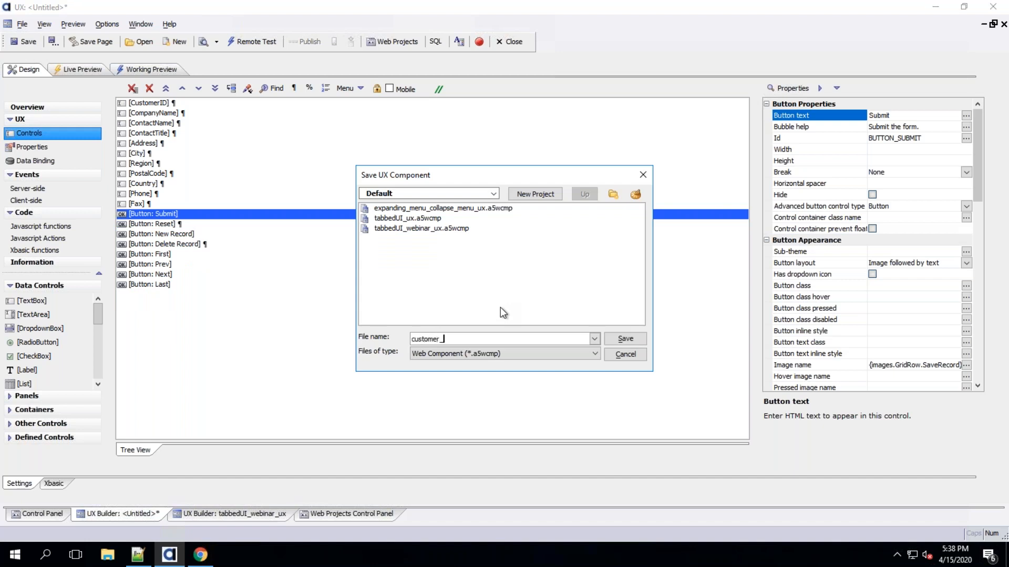
{"action": "key", "text": "Return"}
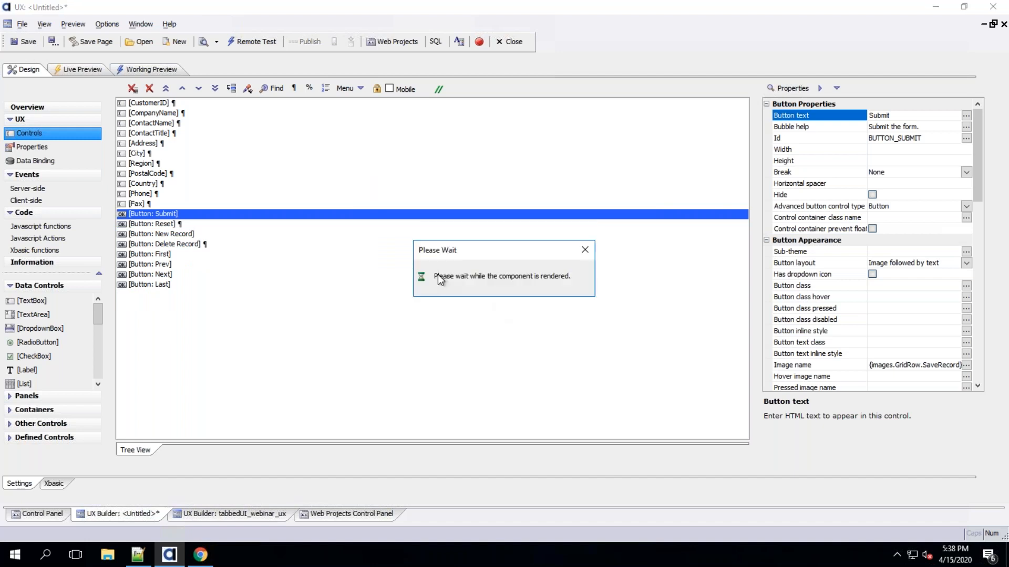
{"action": "left_click", "coordinate": [434, 300]}
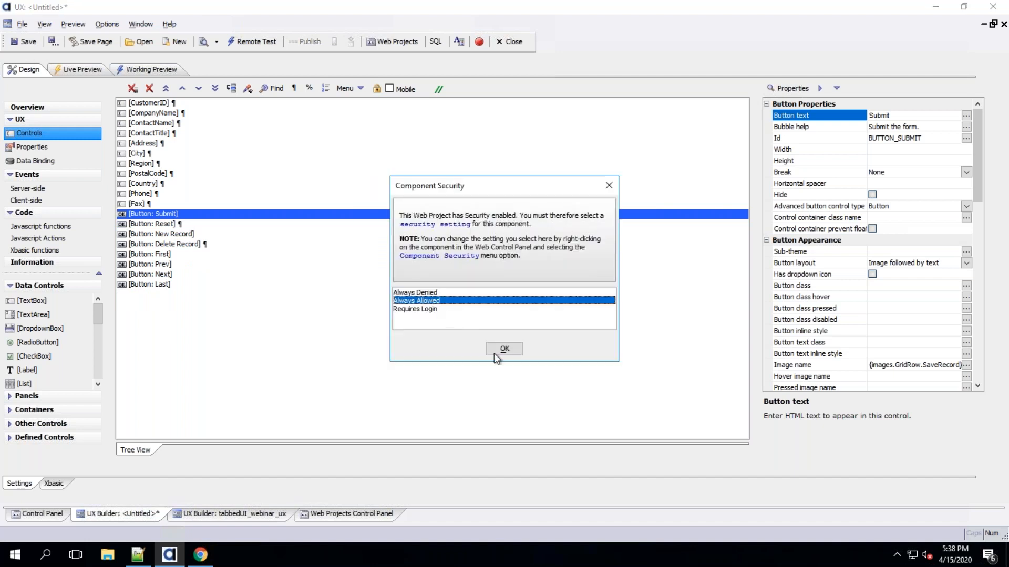
{"action": "left_click", "coordinate": [504, 350]}
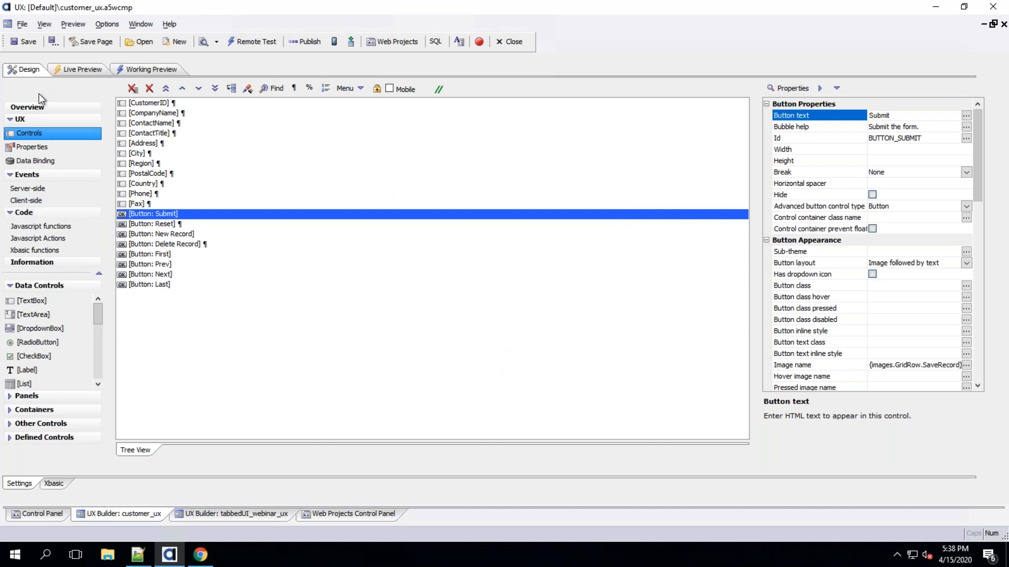
Switch to the tabbedUI_webinar_ux component and inspect the main menu's item onClick action without changing it
{"action": "left_click", "coordinate": [222, 518]}
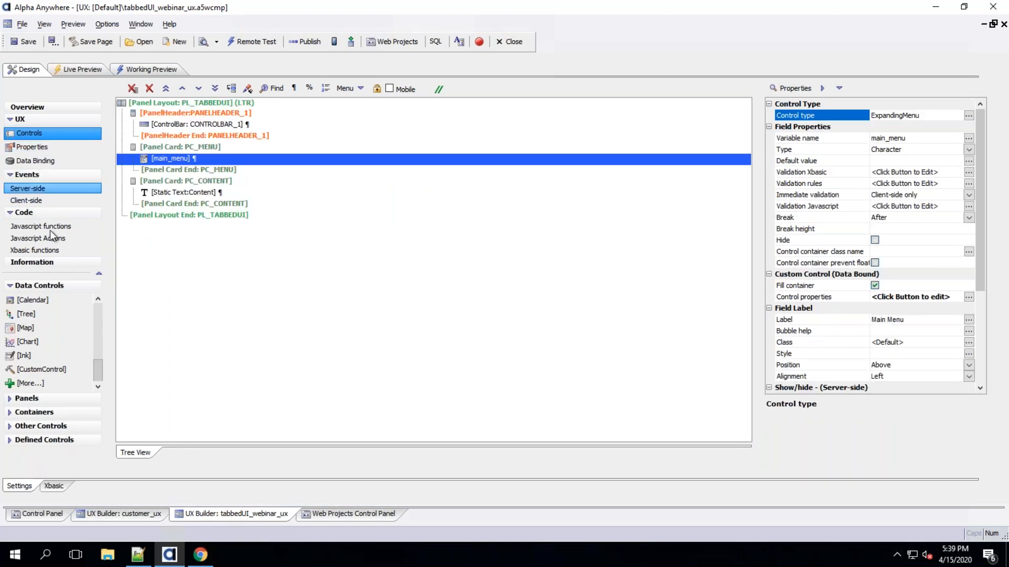
{"action": "double_click", "coordinate": [194, 157]}
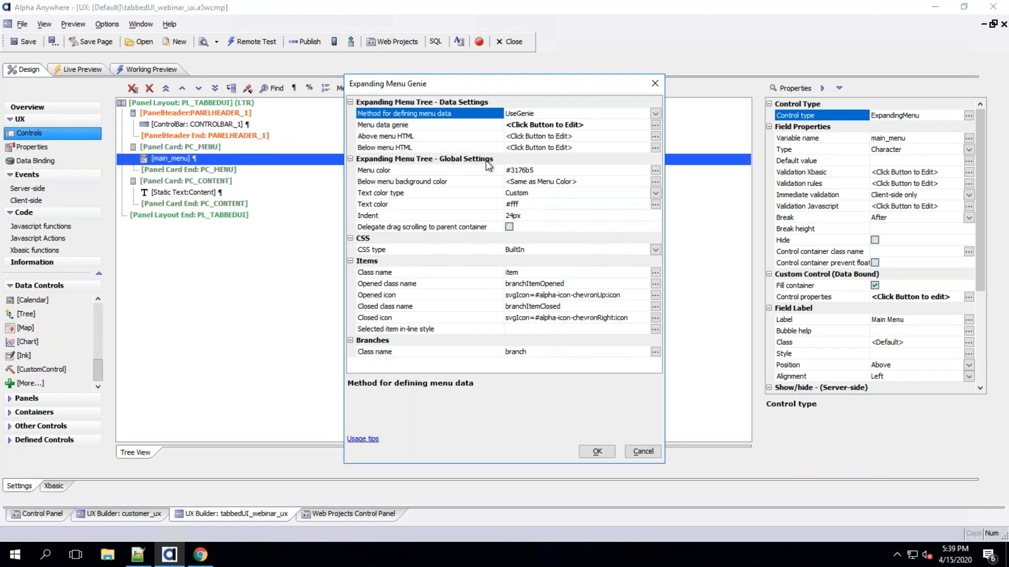
{"action": "double_click", "coordinate": [475, 123]}
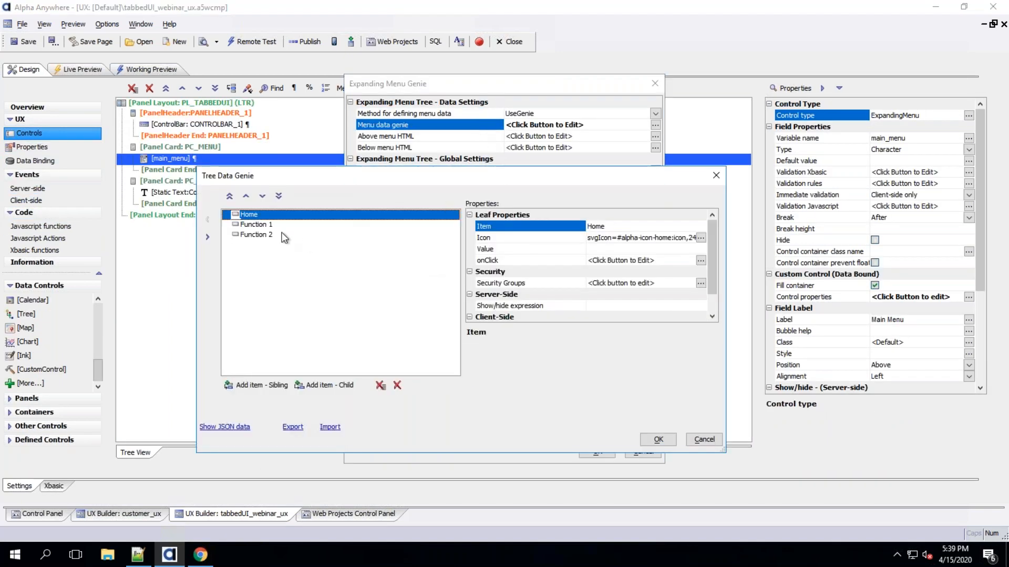
{"action": "double_click", "coordinate": [542, 261]}
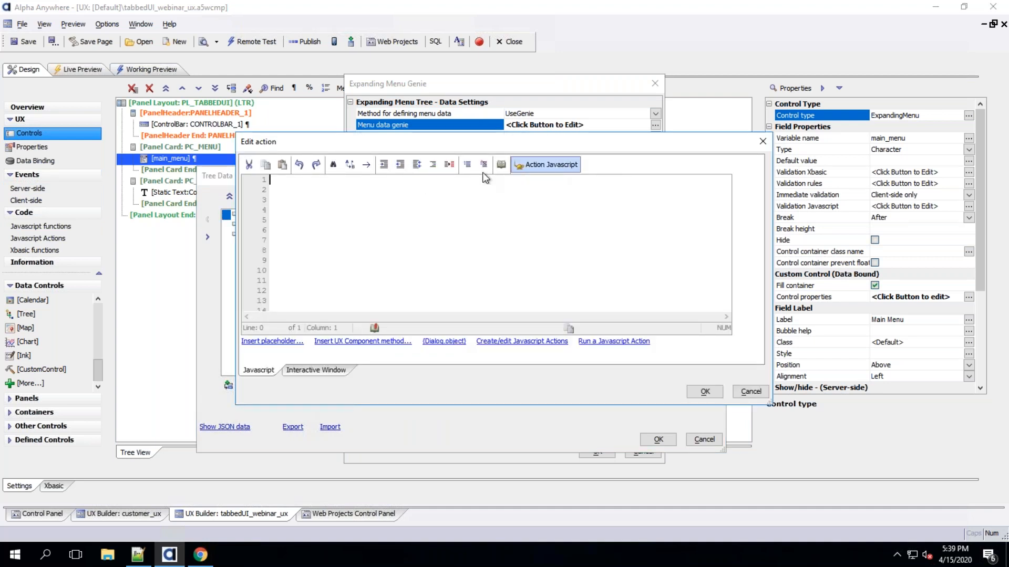
{"action": "left_click", "coordinate": [750, 392]}
{"action": "left_click", "coordinate": [704, 439]}
{"action": "left_click", "coordinate": [644, 454]}
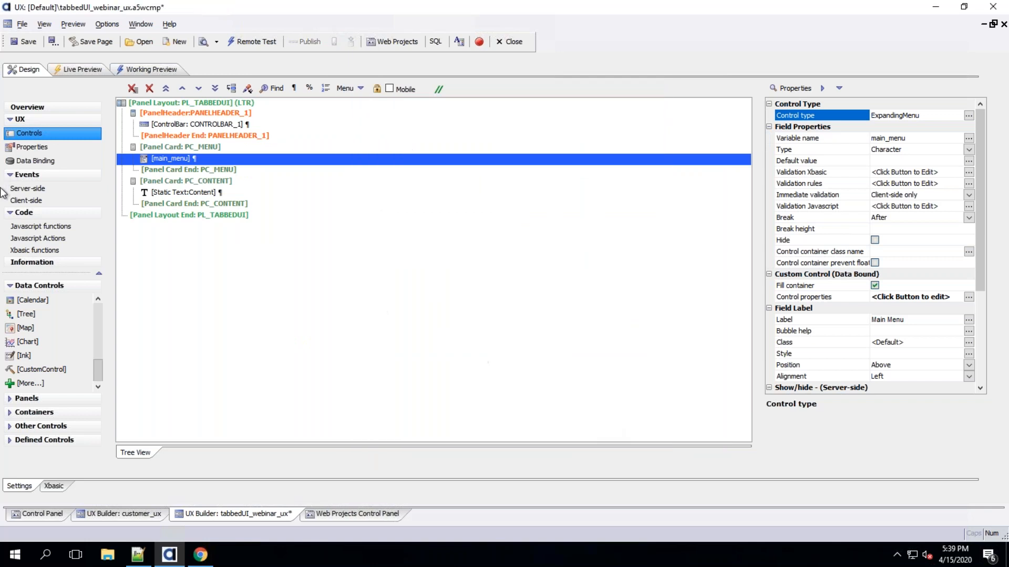
Create a new Javascript action named load_customer_ux
{"action": "left_click", "coordinate": [49, 239]}
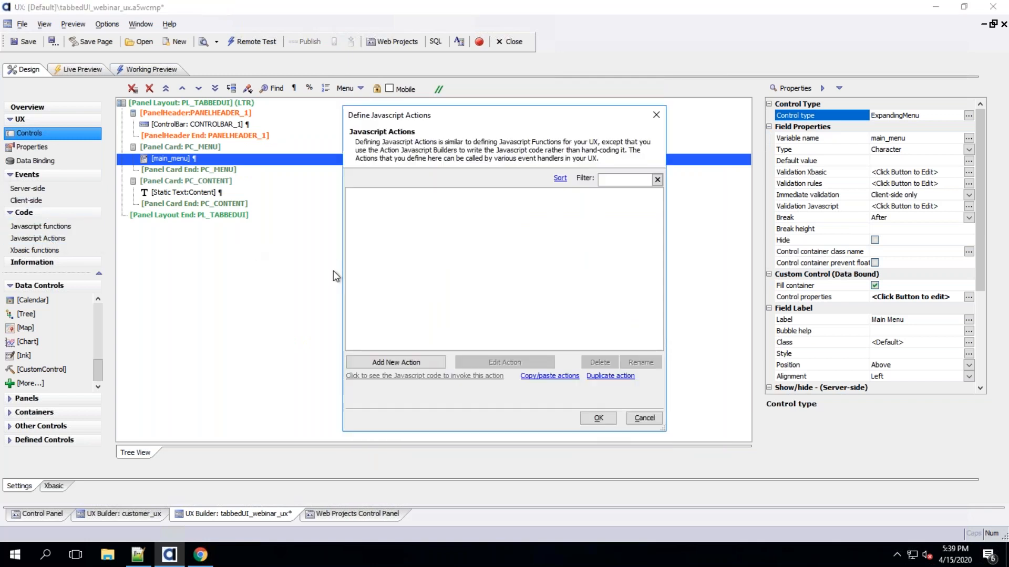
{"action": "left_click", "coordinate": [408, 362]}
{"action": "type", "text": "load_customer_ux"}
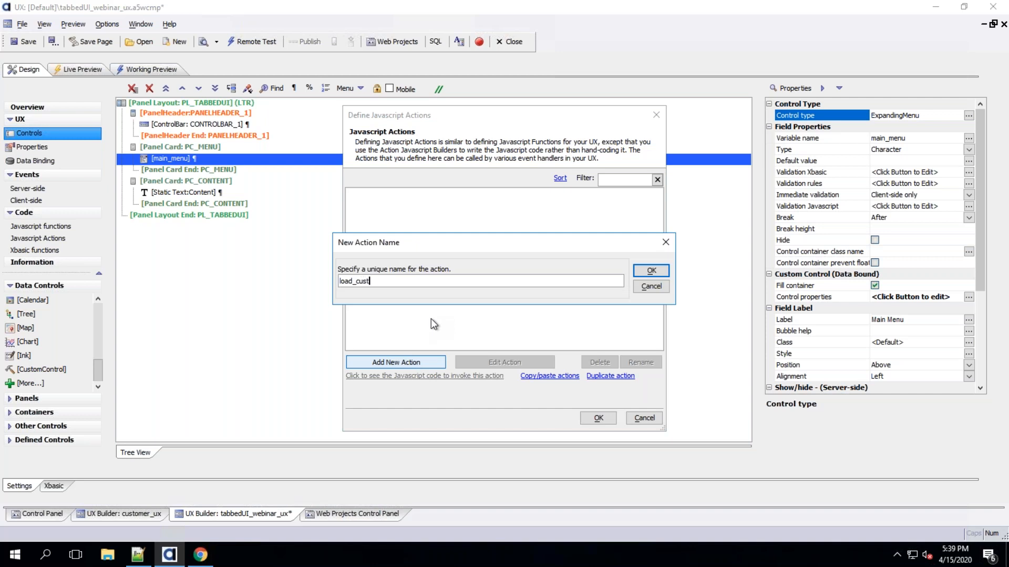
{"action": "double_click", "coordinate": [381, 282]}
{"action": "key", "text": "BackSpace"}
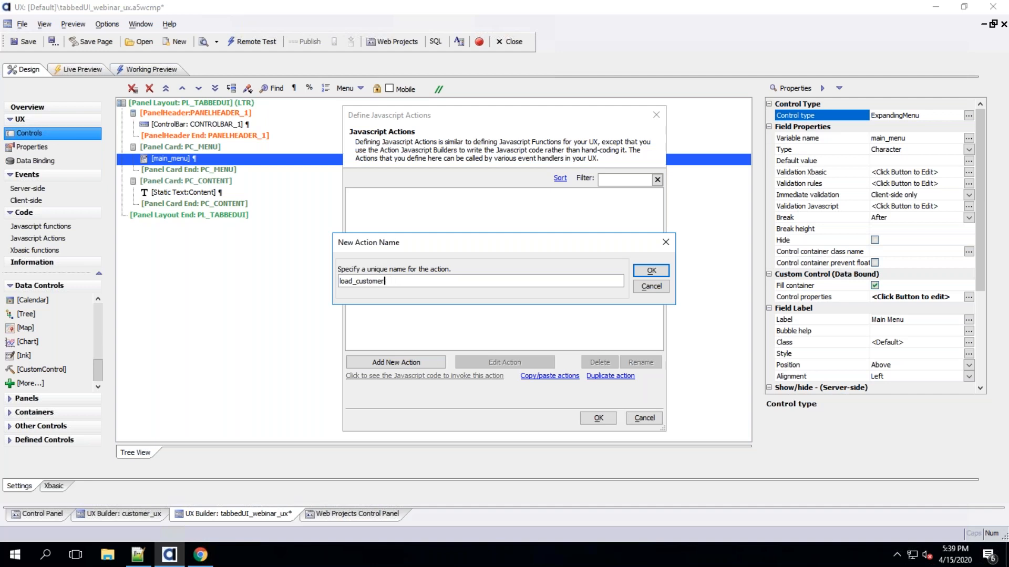
{"action": "type", "text": "i"}
{"action": "left_click", "coordinate": [650, 270]}
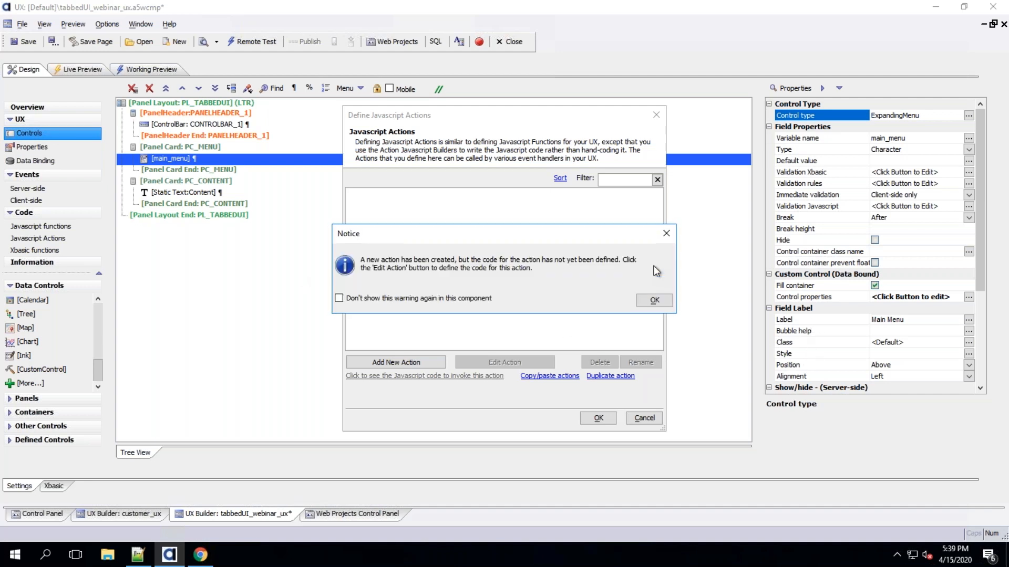
{"action": "left_click", "coordinate": [654, 300]}
Edit the load_customer_ux action and add an Open a UX component action to it
{"action": "double_click", "coordinate": [383, 193]}
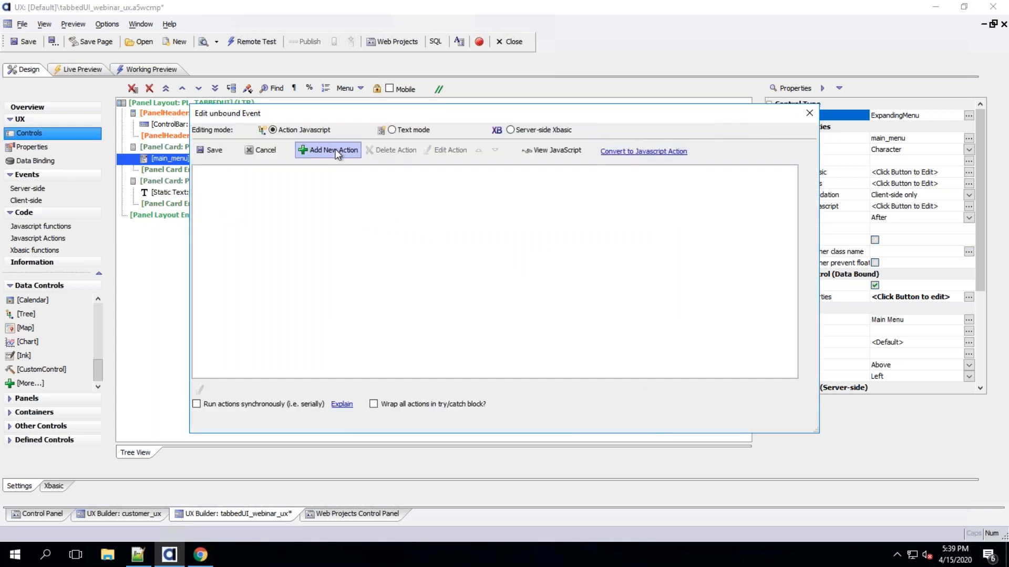
{"action": "left_click", "coordinate": [331, 151]}
{"action": "type", "text": "ux"}
{"action": "double_click", "coordinate": [458, 135]}
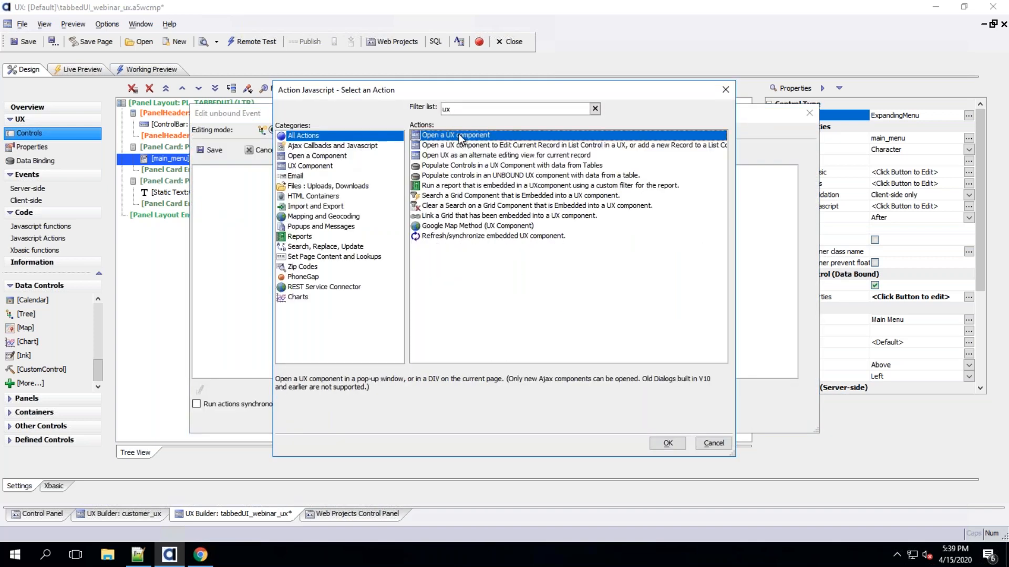
{"action": "left_click", "coordinate": [690, 477]}
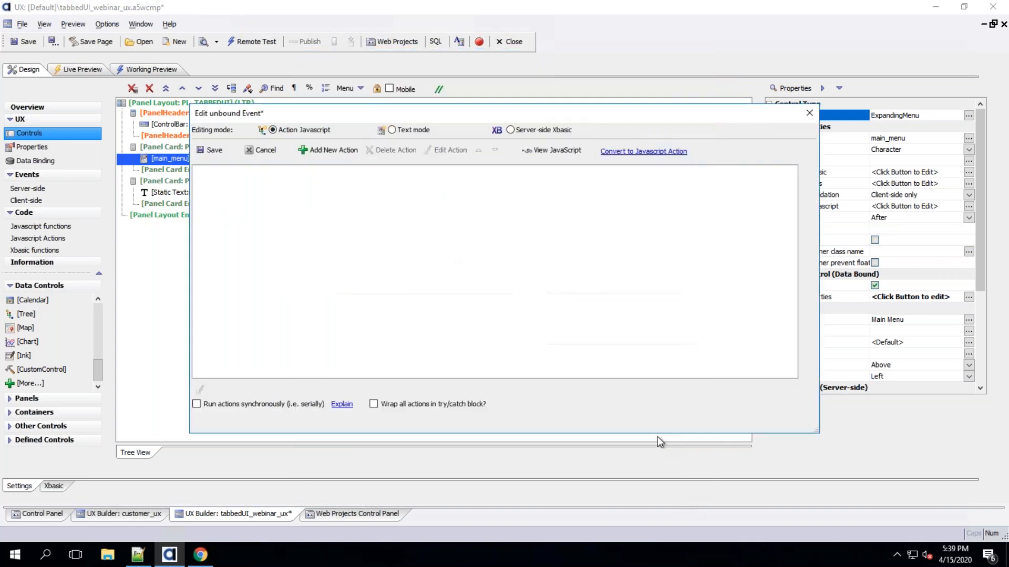
{"action": "left_click", "coordinate": [336, 151]}
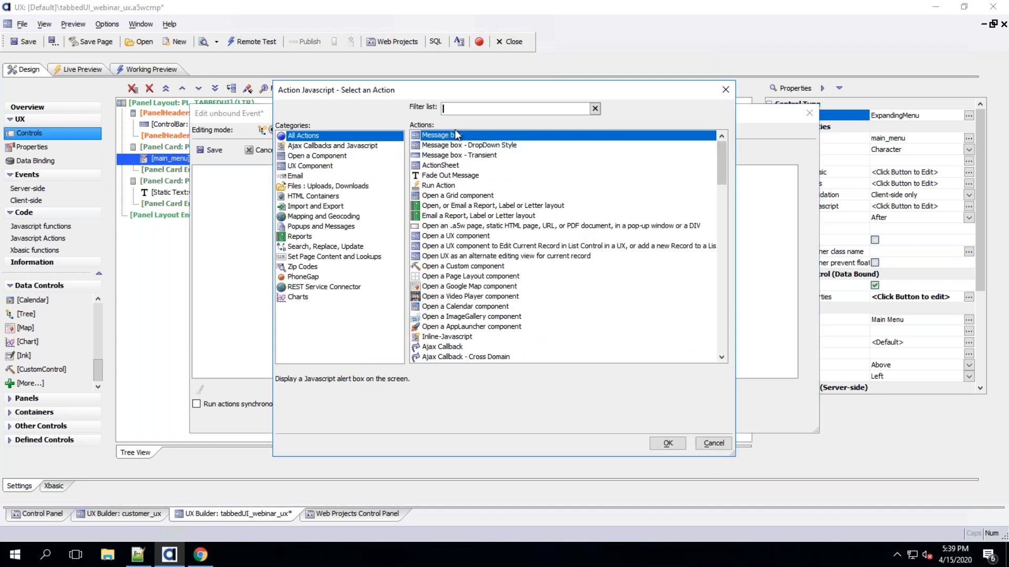
{"action": "type", "text": "ux"}
{"action": "key", "text": "Escape"}
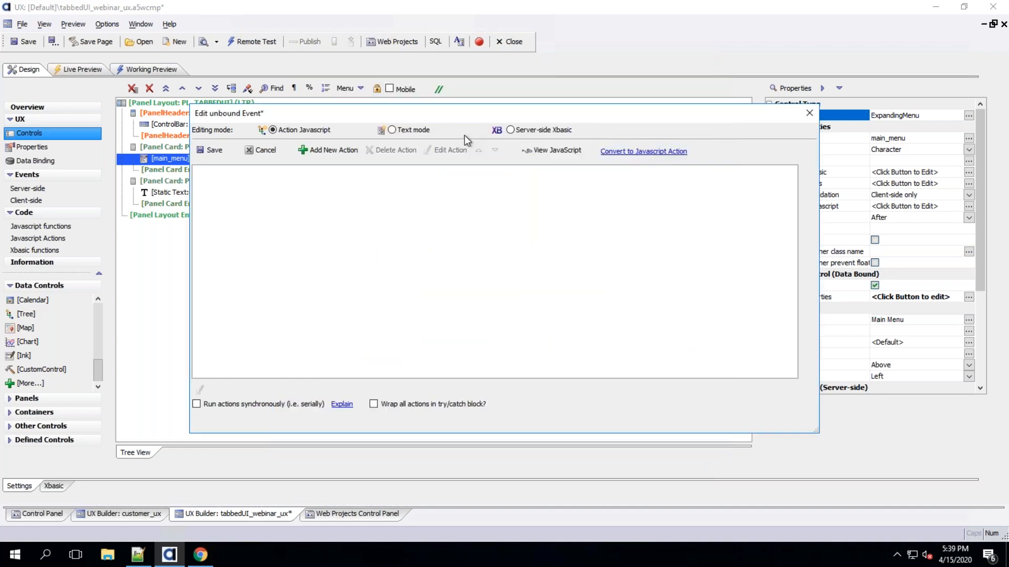
{"action": "left_click", "coordinate": [692, 129]}
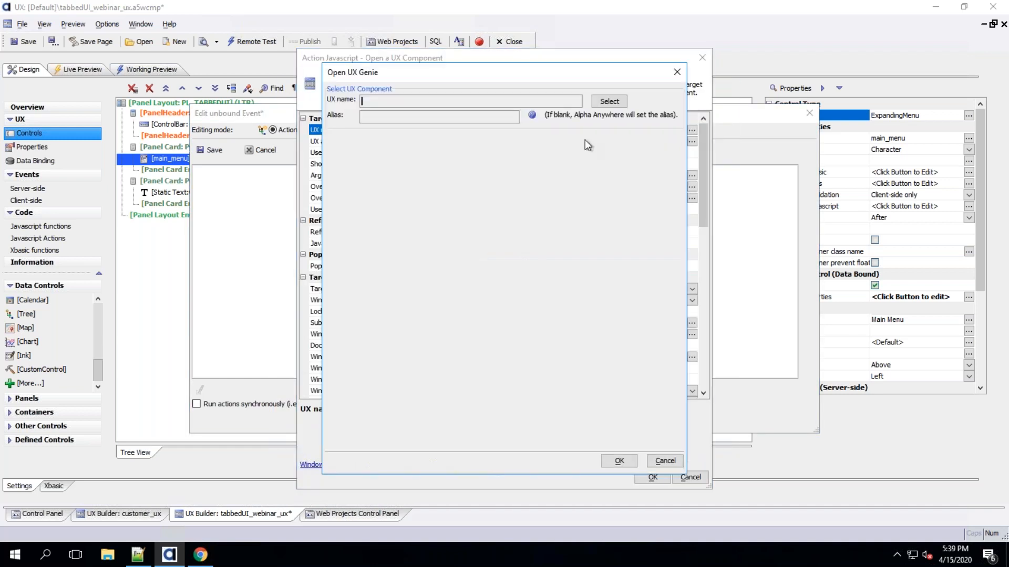
Select customer_ux as the UX component to open
{"action": "left_click", "coordinate": [599, 102]}
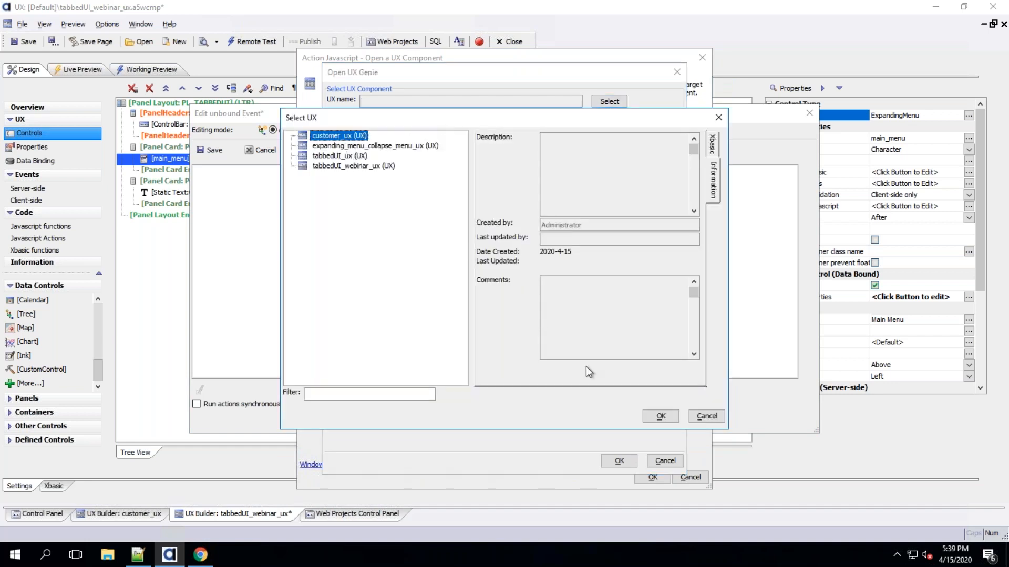
{"action": "left_click", "coordinate": [660, 415]}
{"action": "left_click", "coordinate": [618, 462]}
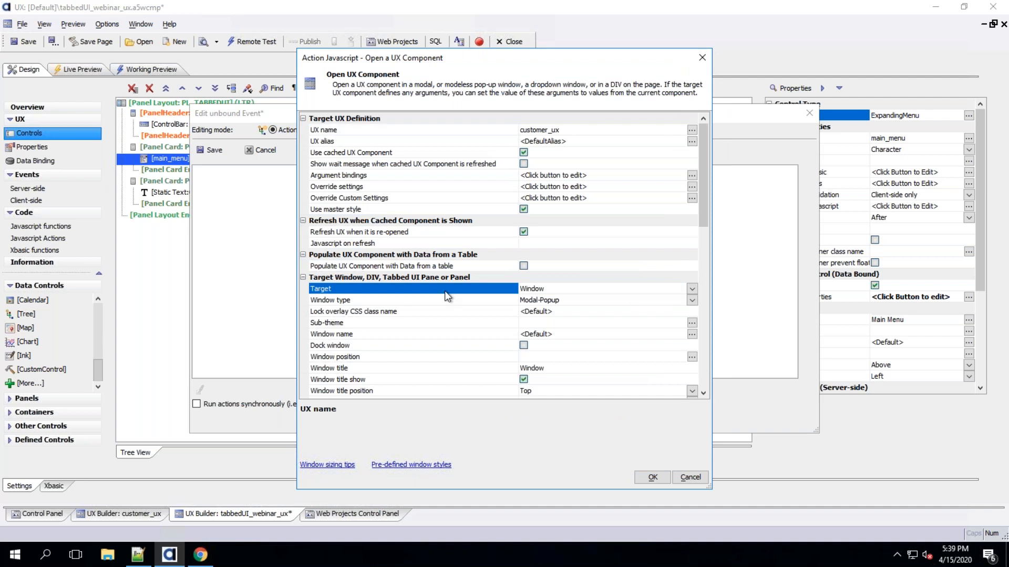
Set the action's target to Panel with PC_CONTENT as the target panel
{"action": "left_click", "coordinate": [444, 290]}
{"action": "left_click", "coordinate": [691, 290]}
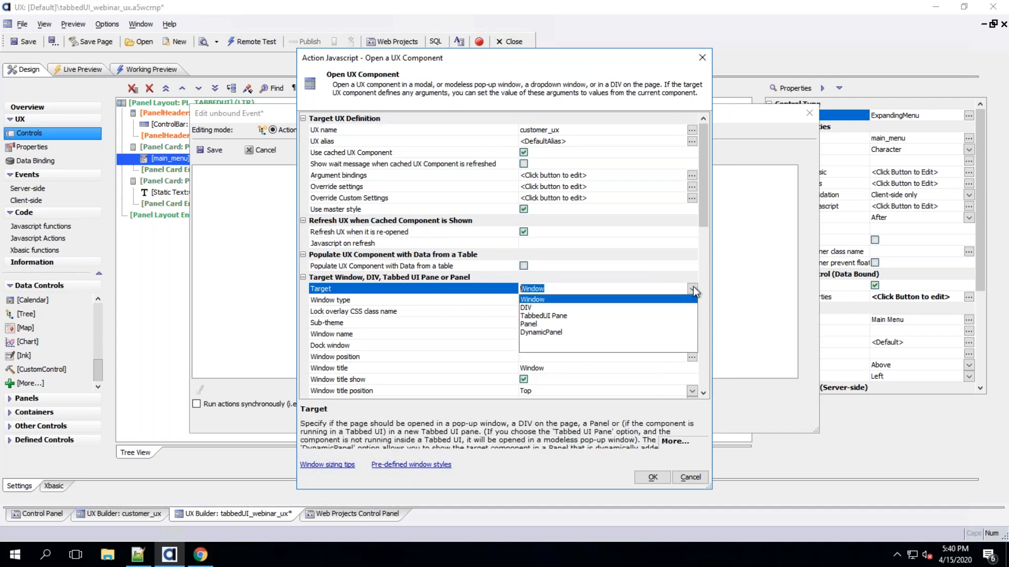
{"action": "left_click", "coordinate": [564, 324]}
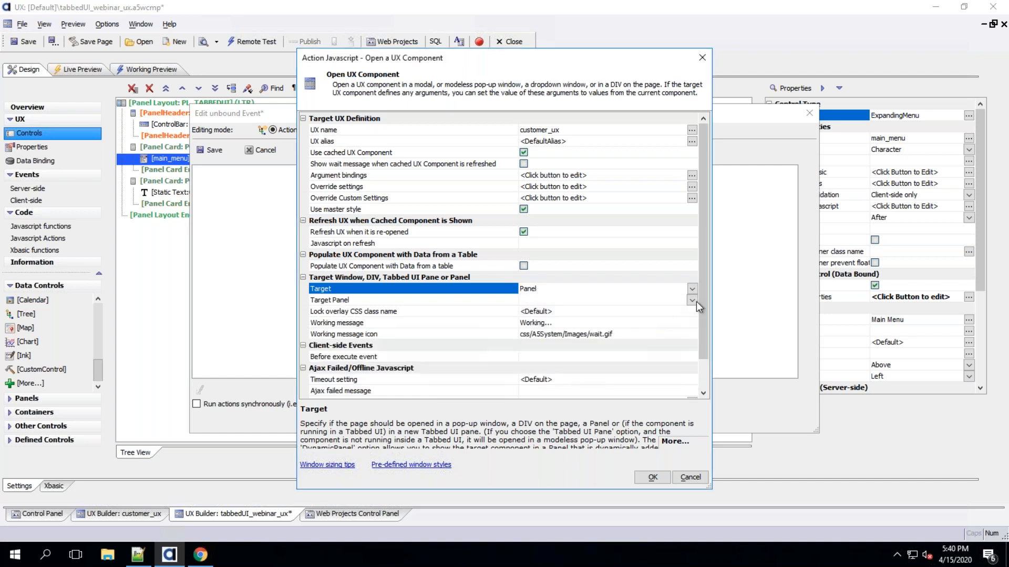
{"action": "left_click", "coordinate": [693, 301]}
{"action": "left_click", "coordinate": [550, 321]}
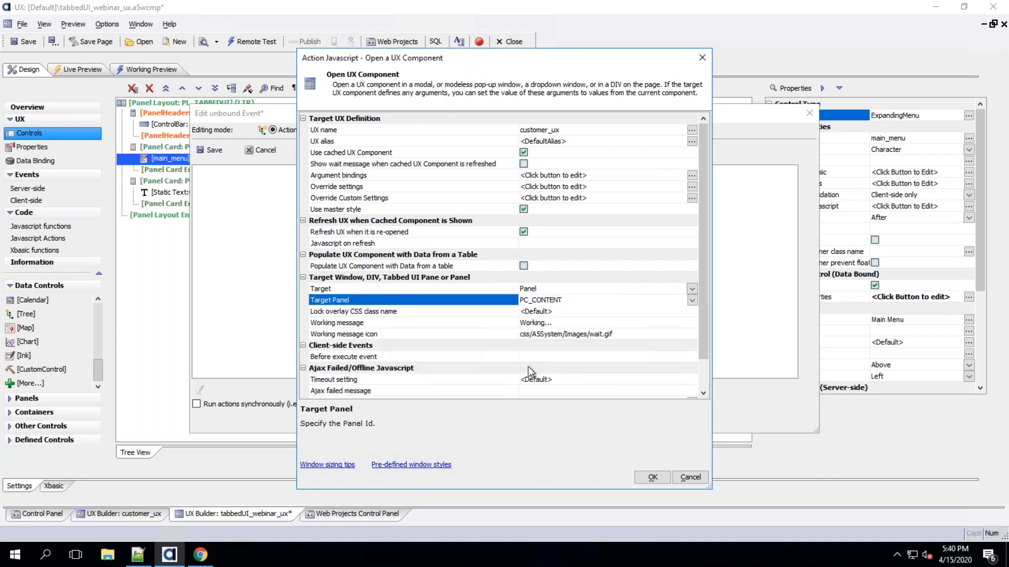
{"action": "left_click", "coordinate": [430, 323]}
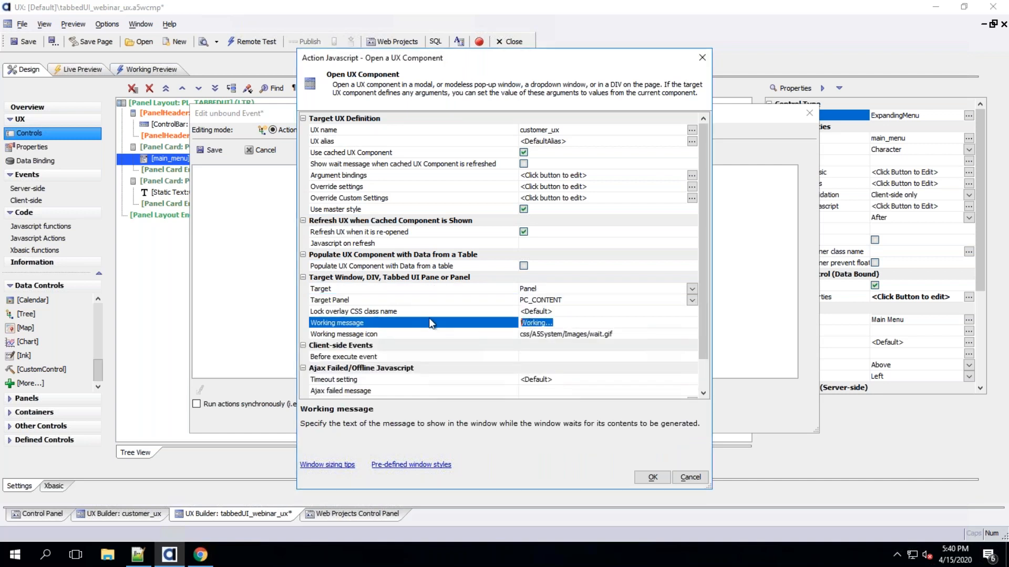
Set the working message to 'Loading customer ux...' and save the load_customer_ux action
{"action": "left_click_drag", "start_coordinate": [545, 322], "coordinate": [479, 319]}
{"action": "type", "text": "Loading customer ux"}
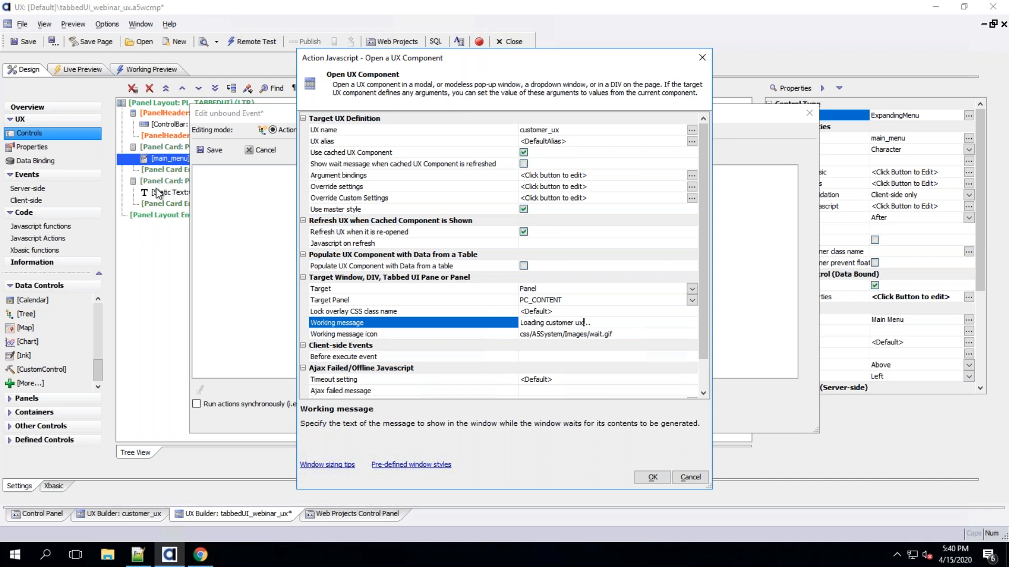
{"action": "left_click", "coordinate": [651, 477]}
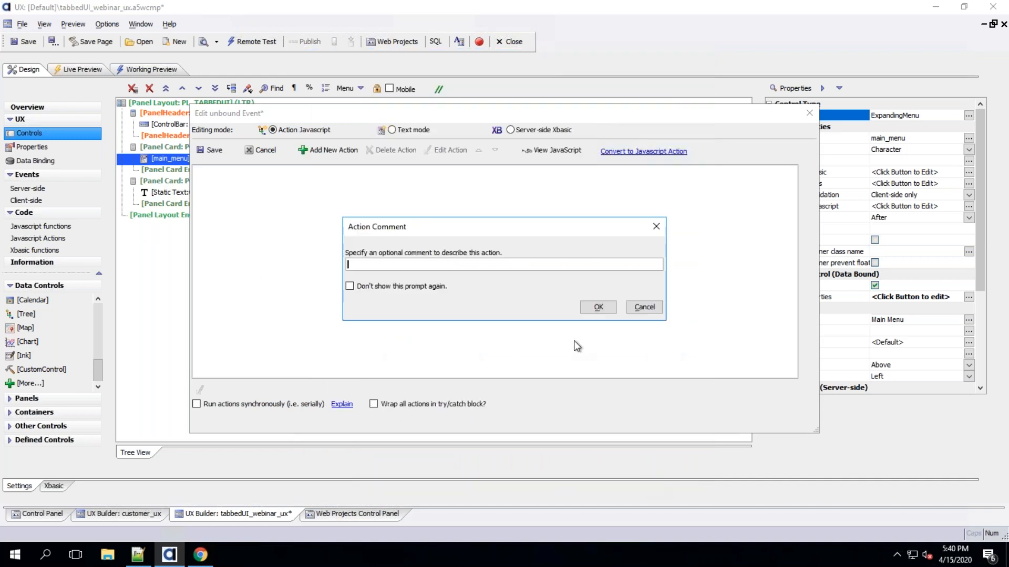
{"action": "left_click", "coordinate": [598, 308]}
{"action": "left_click", "coordinate": [203, 153]}
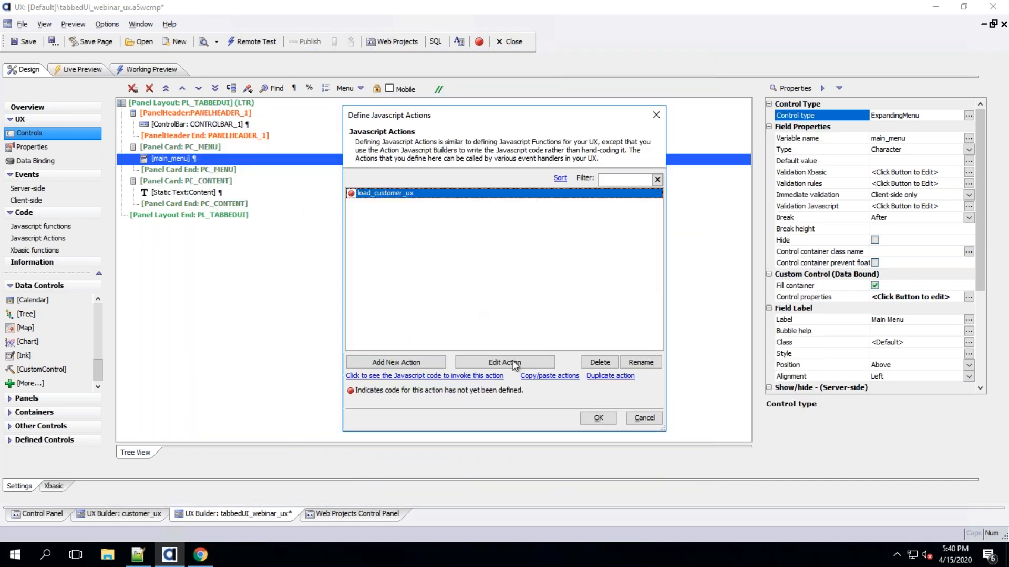
{"action": "left_click", "coordinate": [599, 418]}
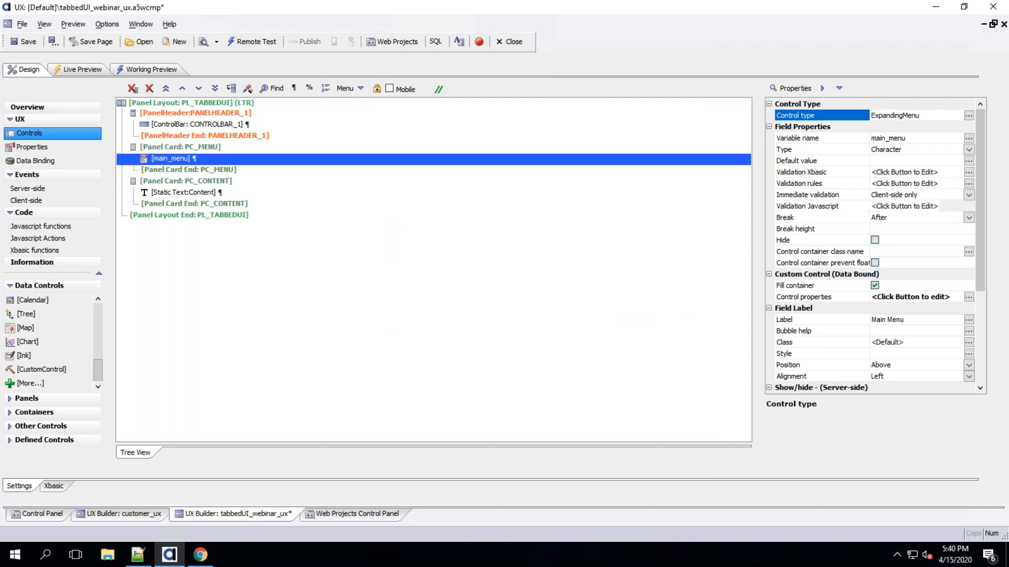
In the main menu's data genie, rename the Function 1 item to Customer
{"action": "double_click", "coordinate": [181, 159]}
{"action": "double_click", "coordinate": [453, 125]}
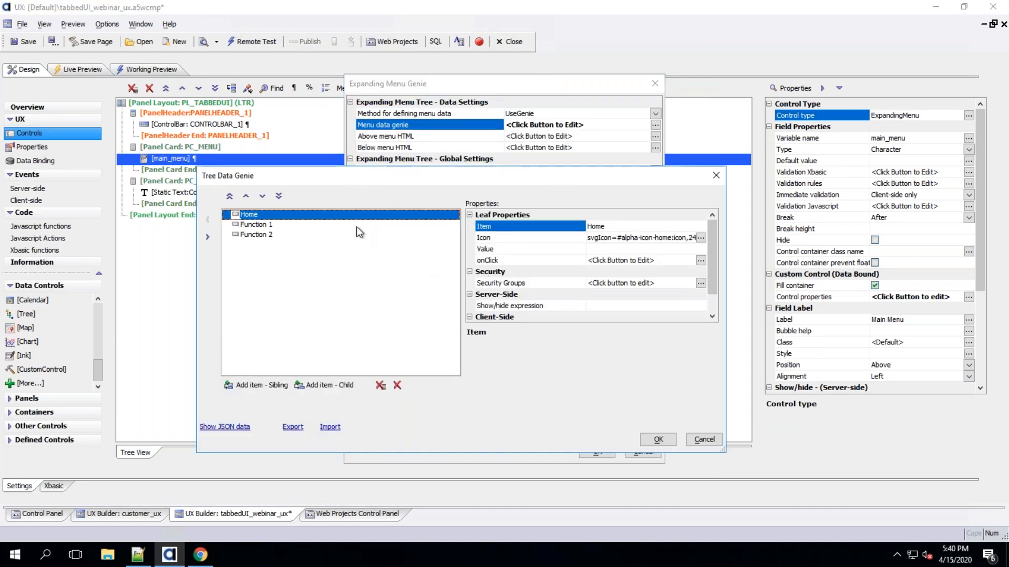
{"action": "left_click", "coordinate": [277, 226]}
{"action": "left_click", "coordinate": [651, 226]}
{"action": "type", "text": "Cutomer"}
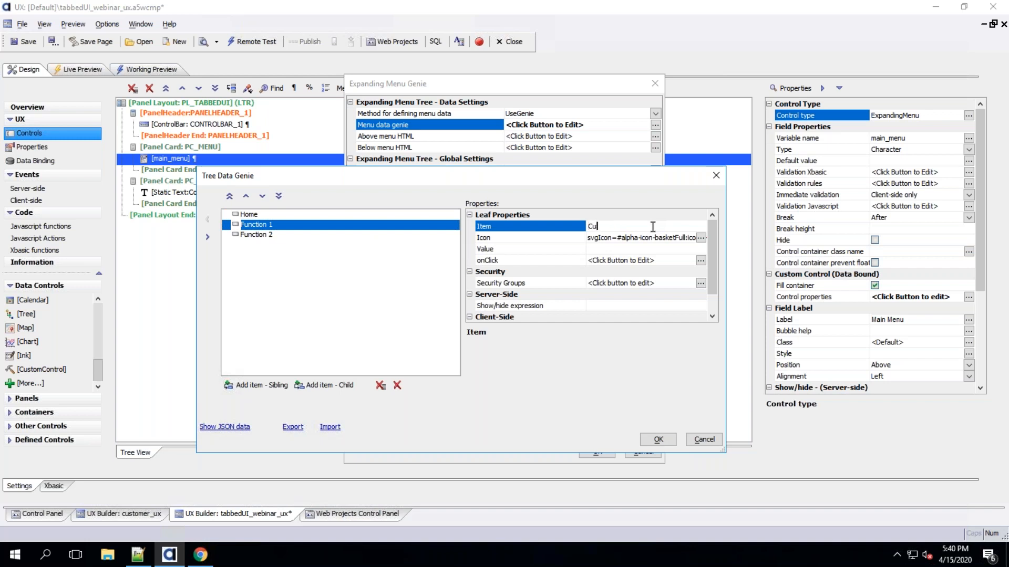
{"action": "key", "text": "Return"}
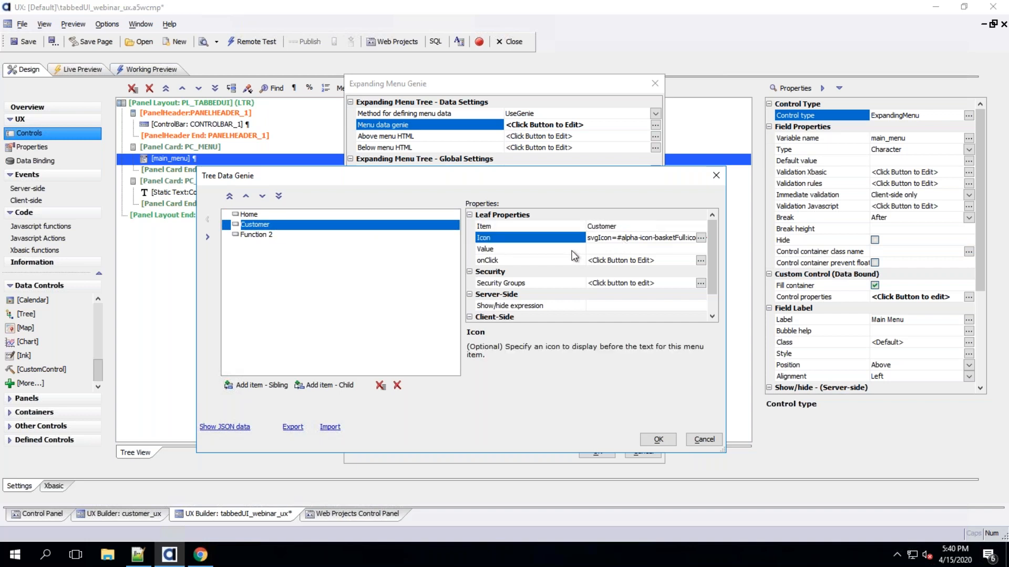
Set the Customer item's onClick to run the load_customer_ux Javascript action
{"action": "double_click", "coordinate": [538, 258]}
{"action": "left_click", "coordinate": [546, 164]}
{"action": "left_click", "coordinate": [602, 178]}
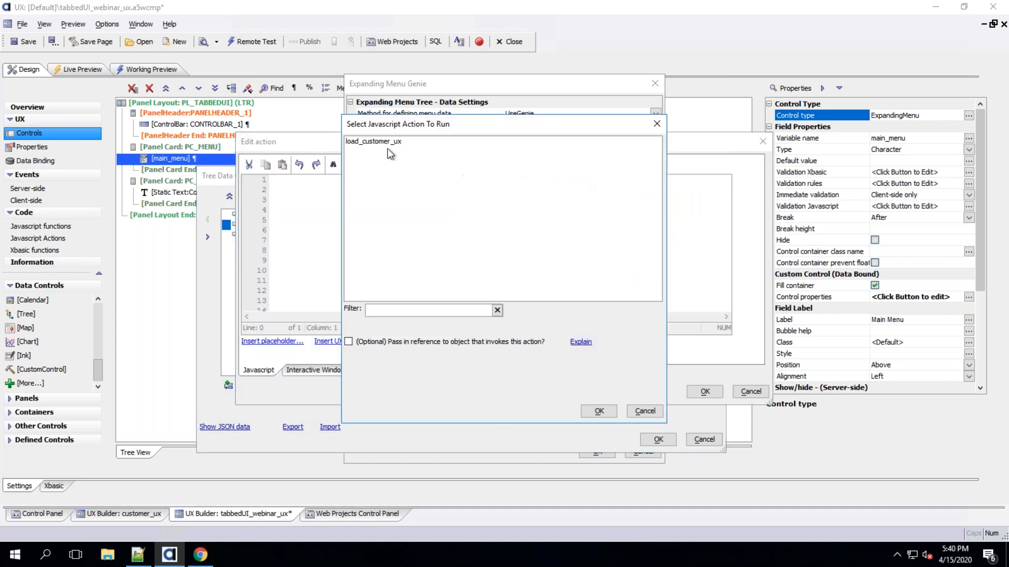
{"action": "left_click", "coordinate": [373, 143]}
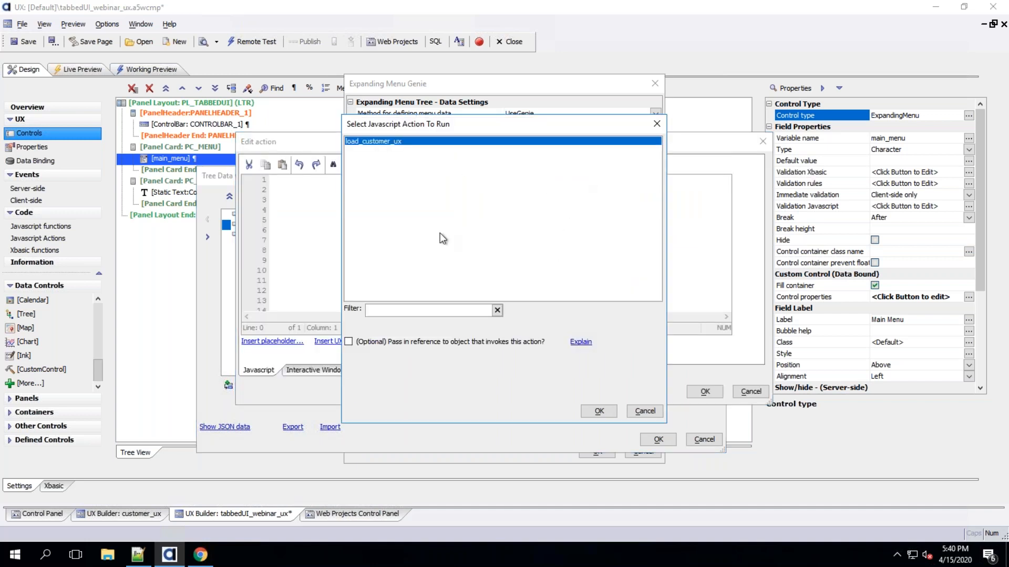
{"action": "left_click", "coordinate": [599, 410]}
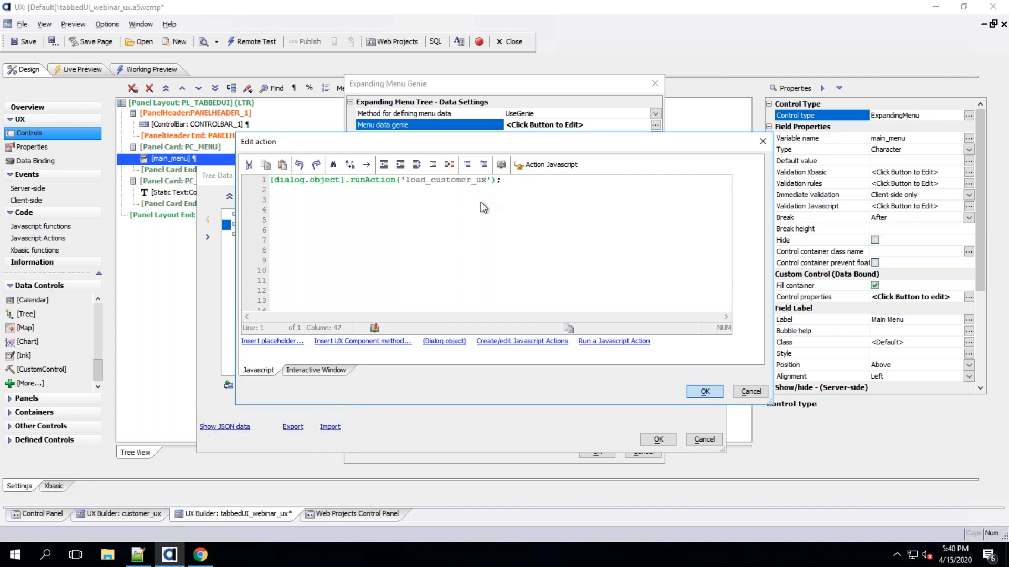
{"action": "left_click", "coordinate": [704, 392]}
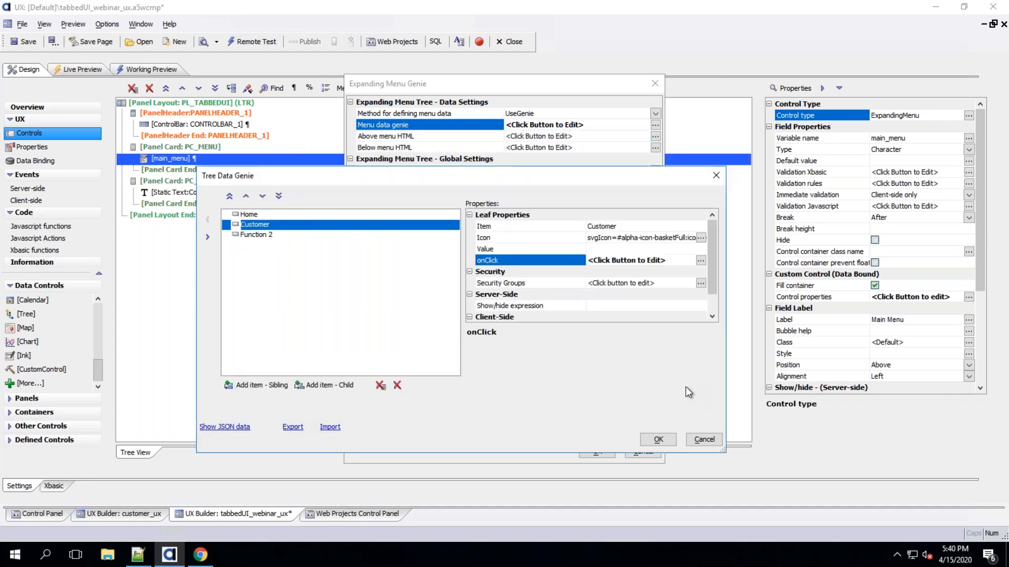
Apply the menu changes and save the tabbedUI_webinar_ux component
{"action": "left_click", "coordinate": [654, 438]}
{"action": "left_click", "coordinate": [598, 453]}
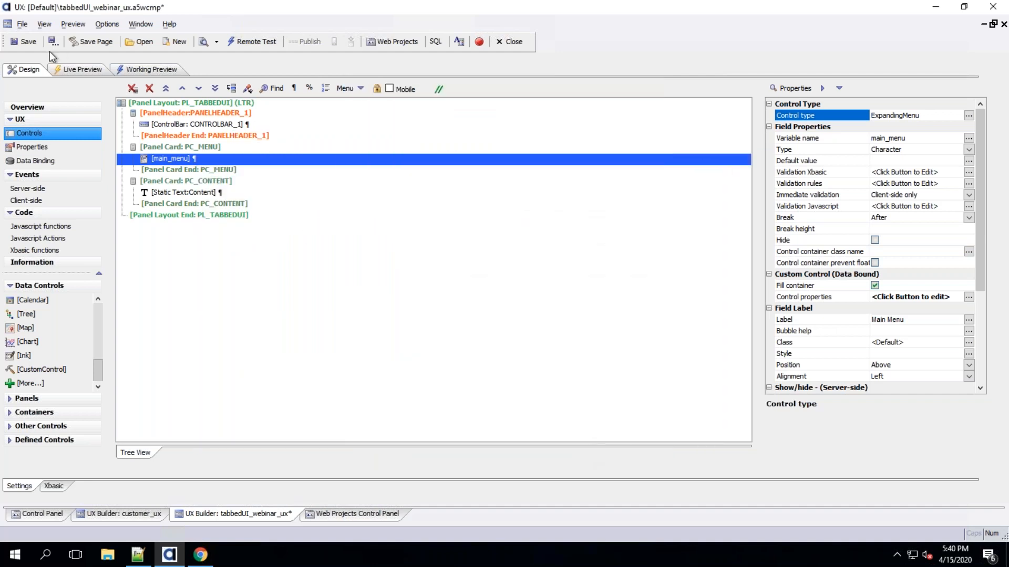
{"action": "left_click", "coordinate": [21, 42]}
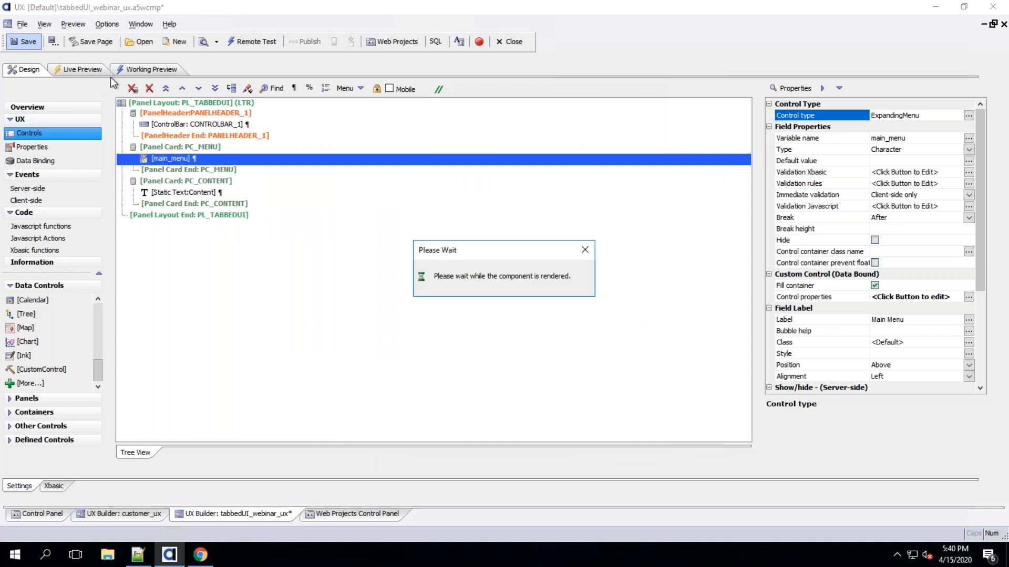
Open the working preview and choose the Customer menu item to test loading the customer form
{"action": "left_click", "coordinate": [144, 70]}
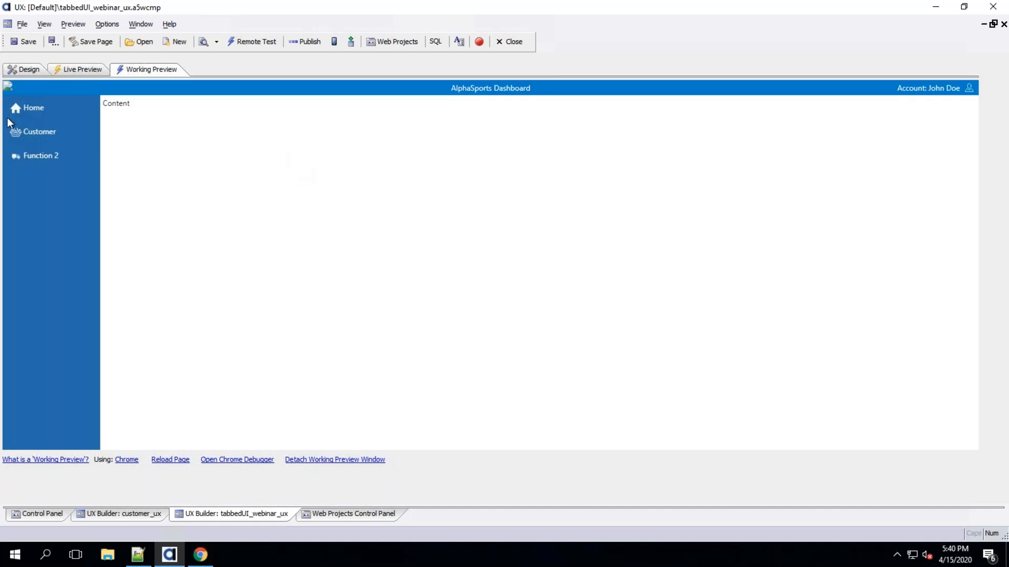
{"action": "left_click", "coordinate": [42, 135]}
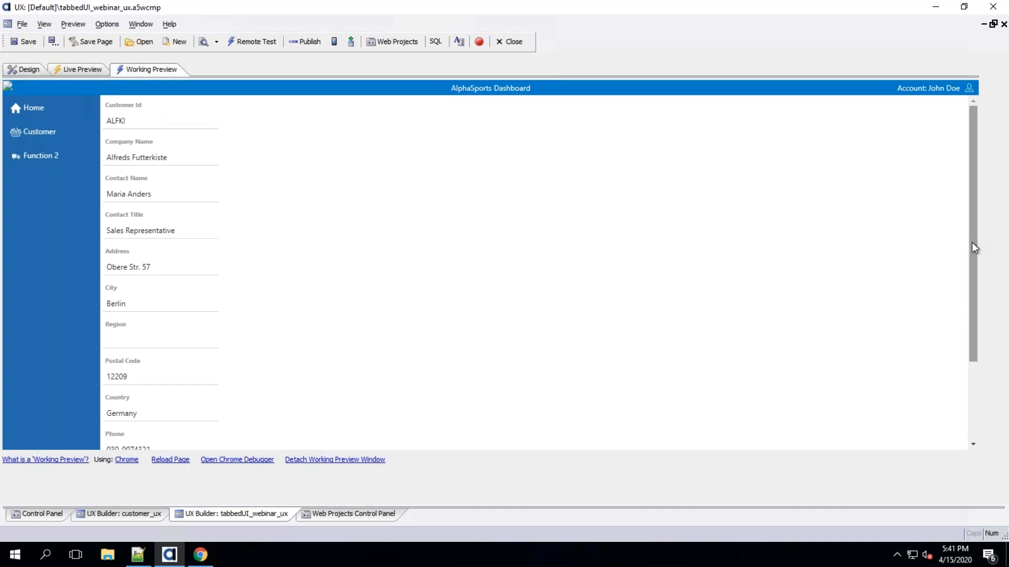
Scroll through the loaded customer form and try its record navigation buttons in the preview
{"action": "left_click_drag", "start_coordinate": [972, 242], "coordinate": [952, 402]}
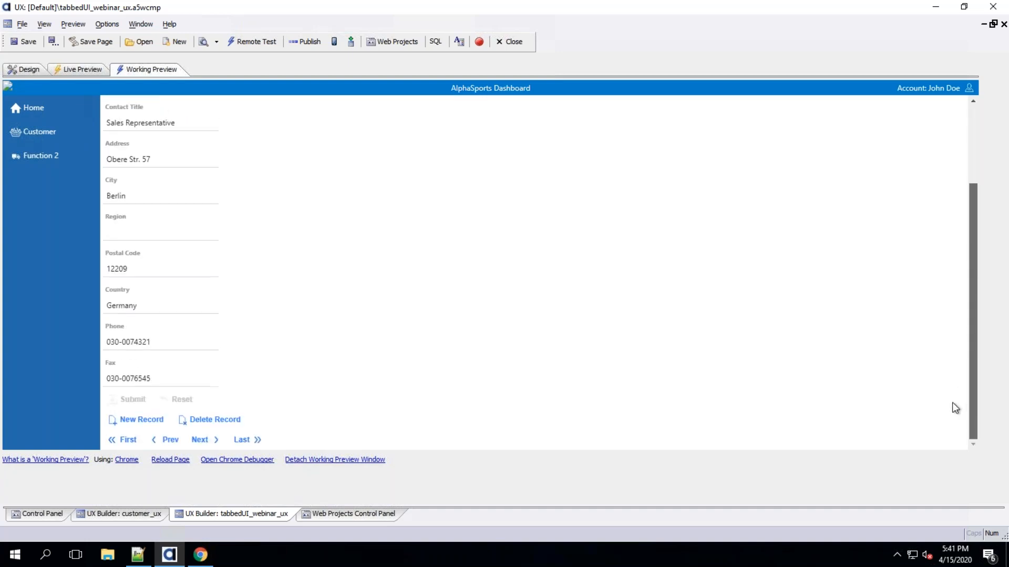
{"action": "left_click", "coordinate": [196, 442]}
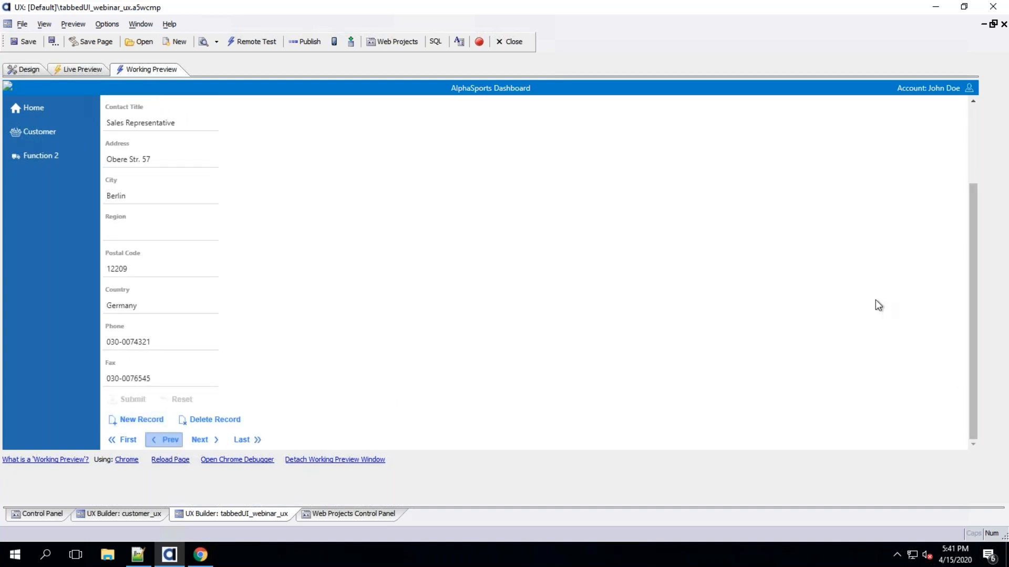
{"action": "left_click_drag", "start_coordinate": [973, 277], "coordinate": [985, 138]}
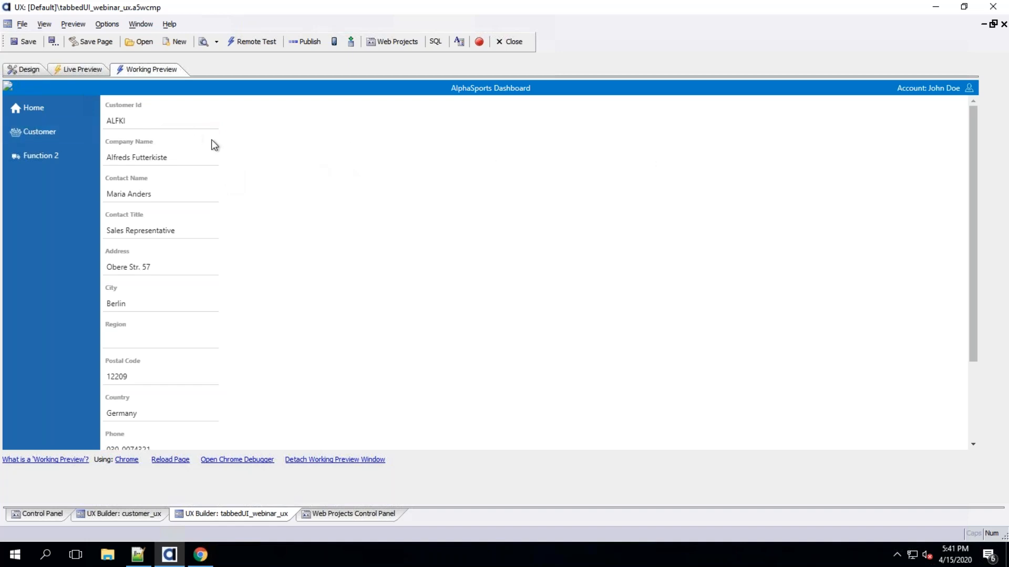
Set the account dropdown's Profile item onClick to run the load_customer_ux Javascript action and apply the ControlBar changes
{"action": "left_click", "coordinate": [31, 69]}
{"action": "double_click", "coordinate": [181, 124]}
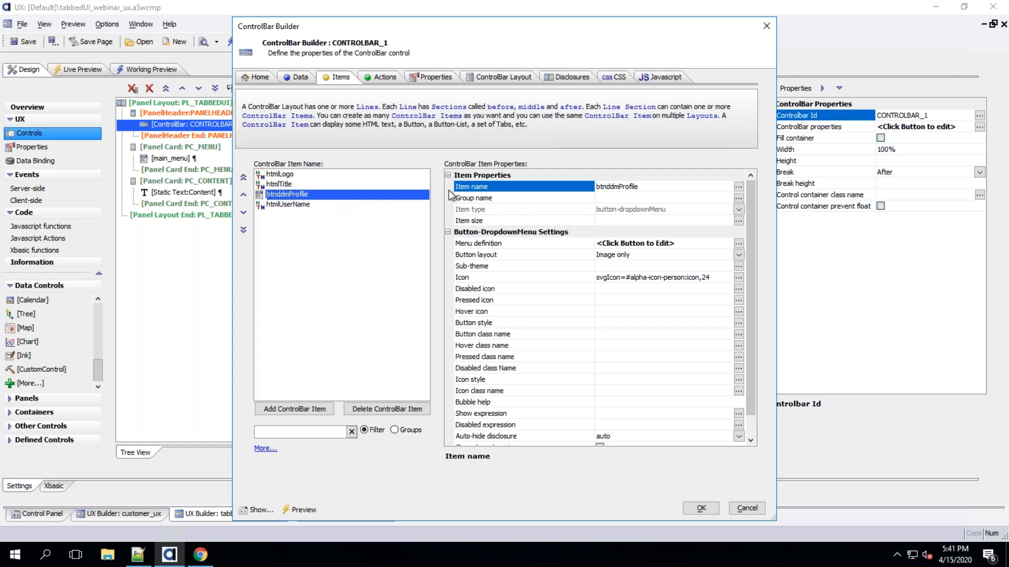
{"action": "double_click", "coordinate": [524, 242]}
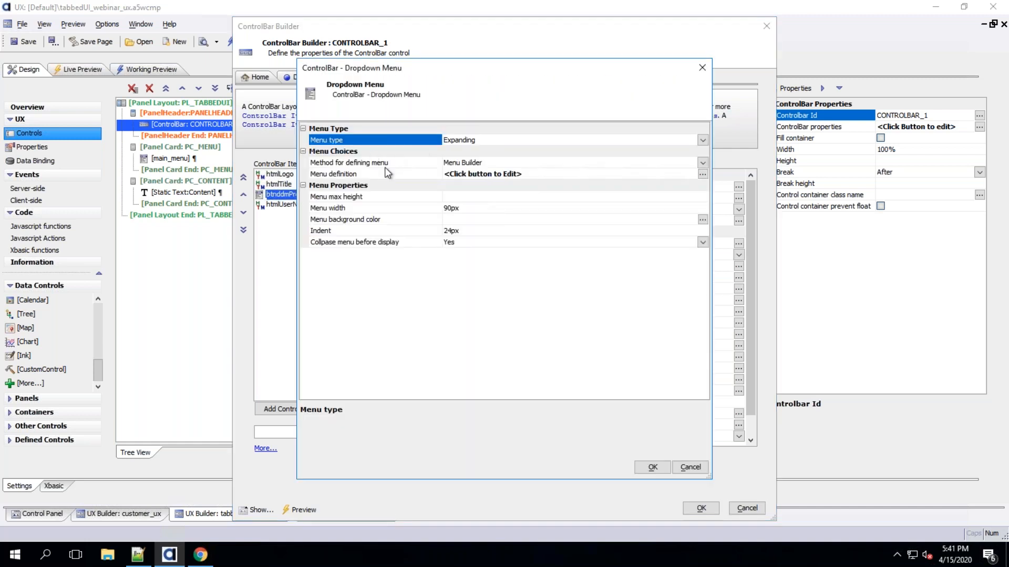
{"action": "left_click", "coordinate": [399, 173]}
{"action": "double_click", "coordinate": [399, 173]}
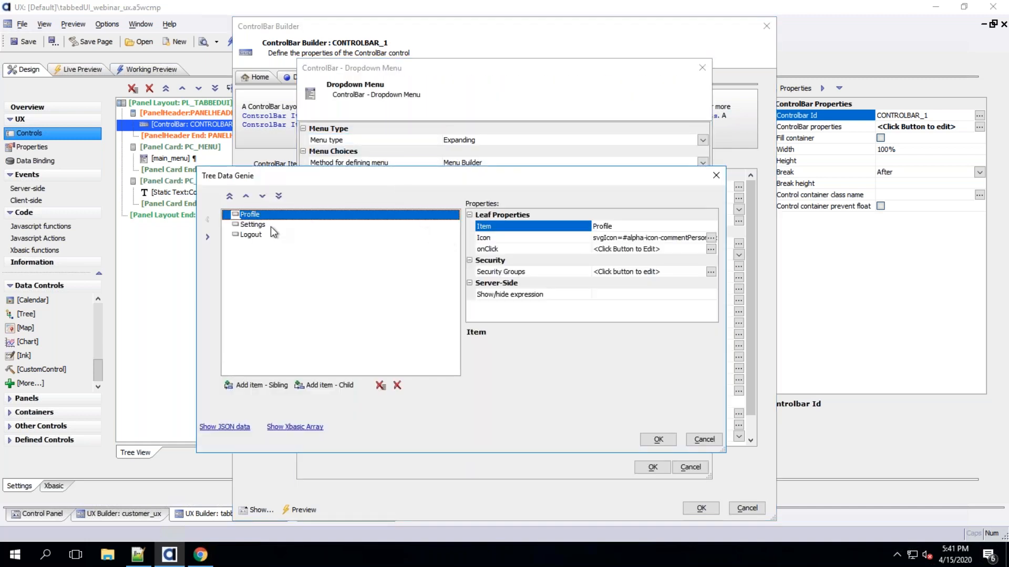
{"action": "left_click", "coordinate": [710, 249]}
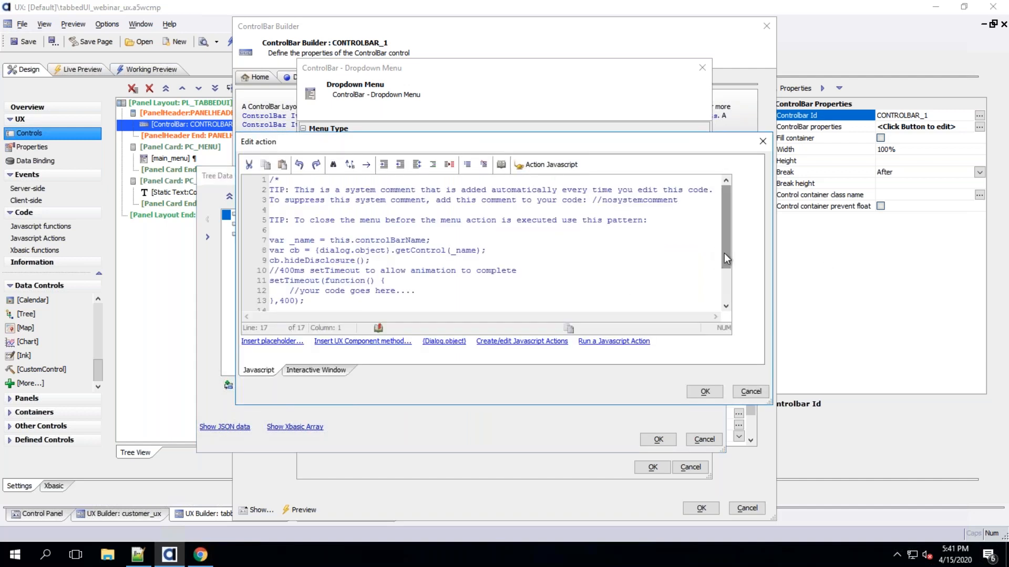
{"action": "left_click_drag", "start_coordinate": [724, 254], "coordinate": [721, 295]}
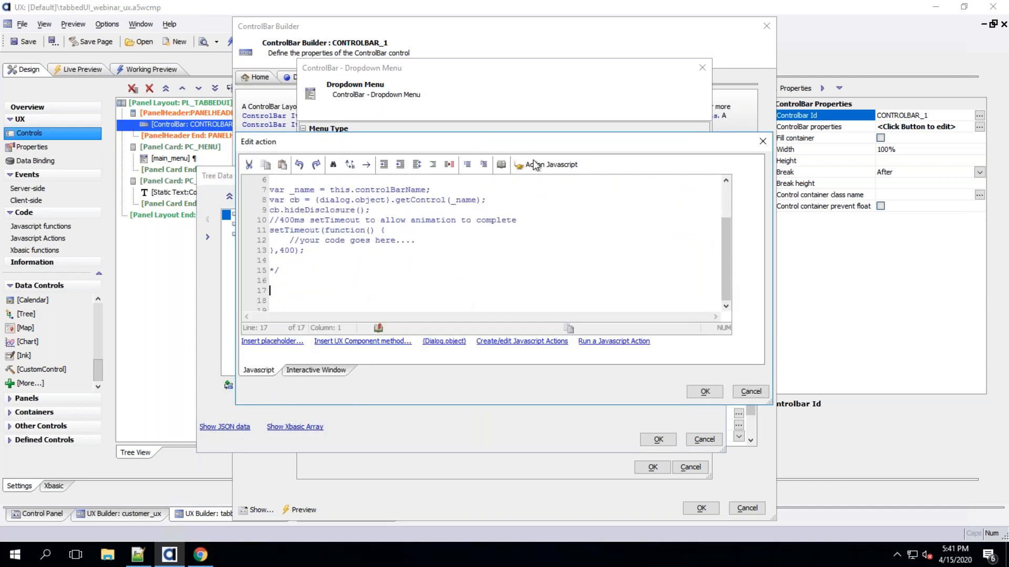
{"action": "left_click", "coordinate": [551, 165]}
{"action": "left_click", "coordinate": [580, 181]}
{"action": "left_click", "coordinate": [376, 142]}
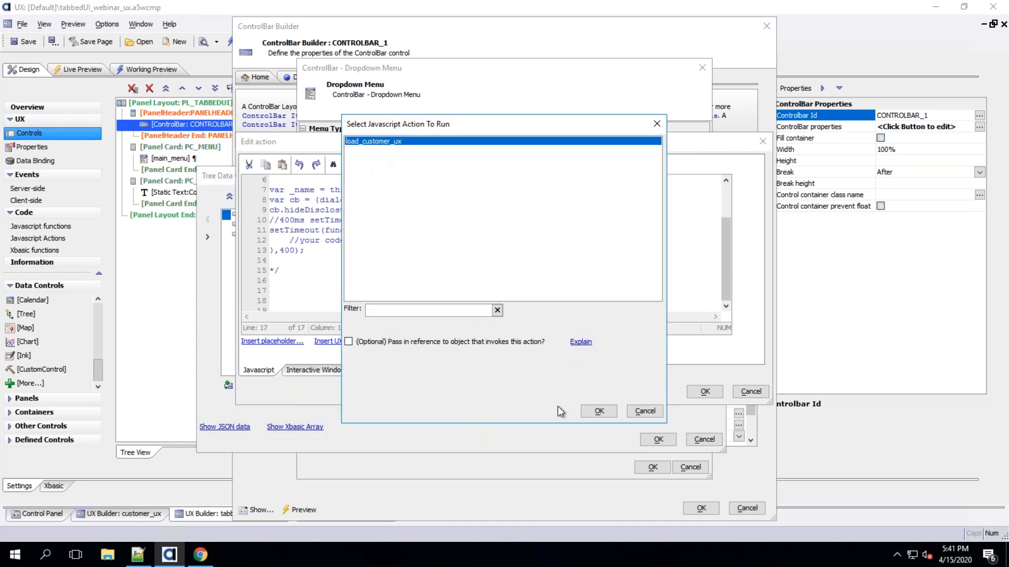
{"action": "left_click", "coordinate": [598, 411]}
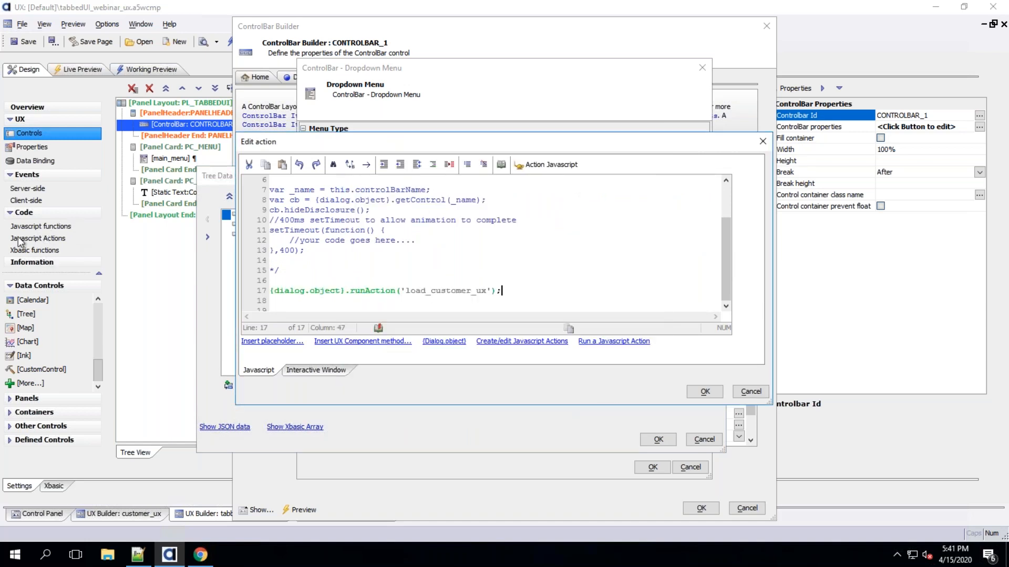
{"action": "left_click", "coordinate": [705, 392]}
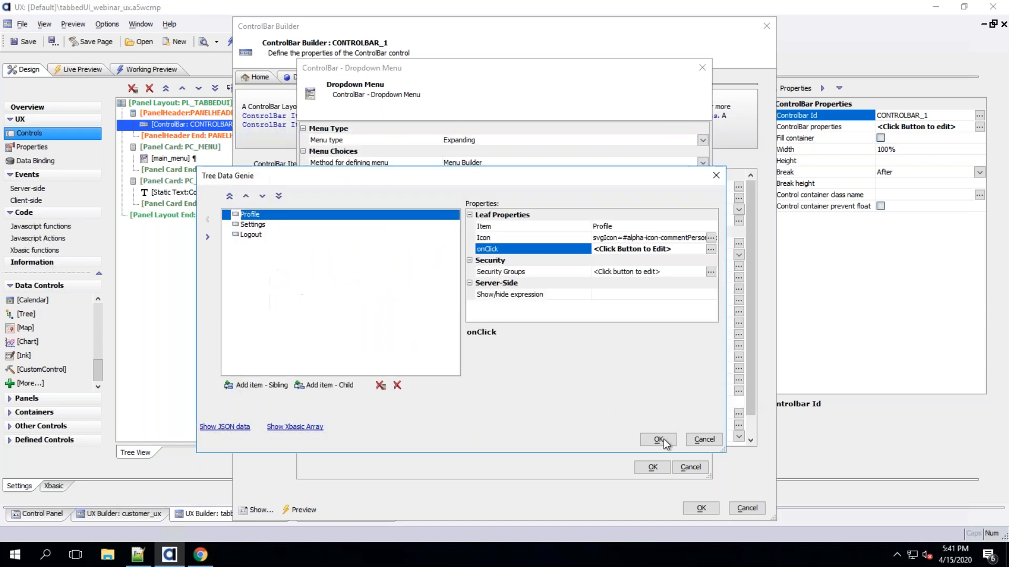
{"action": "left_click", "coordinate": [659, 439]}
{"action": "left_click", "coordinate": [650, 467]}
{"action": "left_click", "coordinate": [702, 509]}
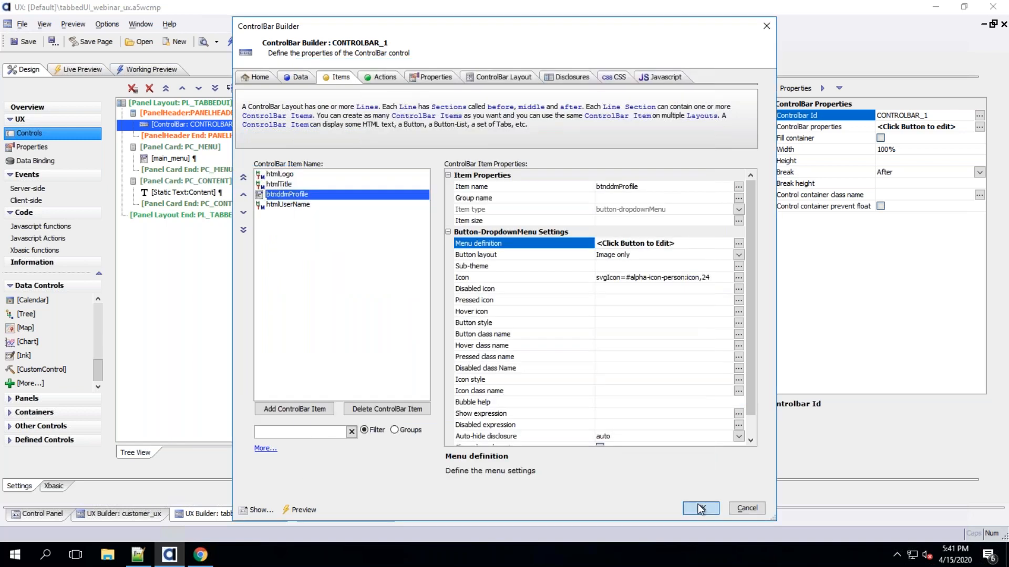
Test the Profile item of the account dropdown in the working preview
{"action": "left_click", "coordinate": [167, 71]}
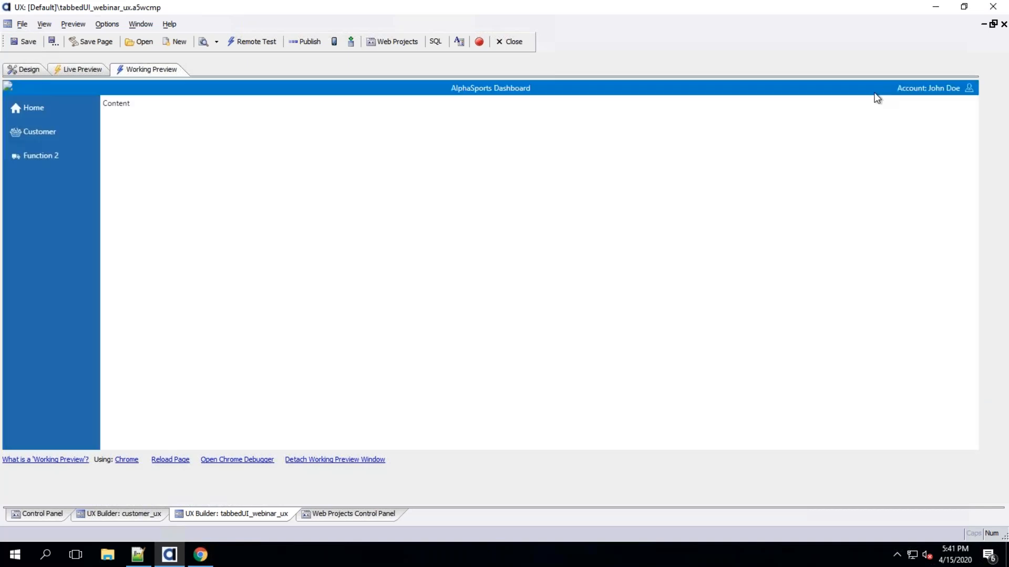
{"action": "left_click", "coordinate": [970, 88]}
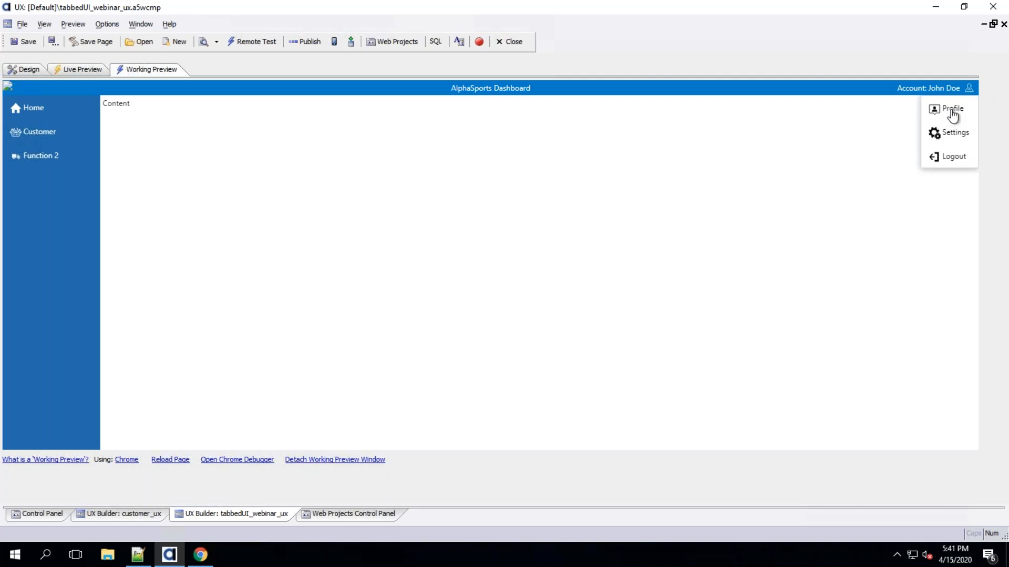
{"action": "left_click", "coordinate": [952, 110]}
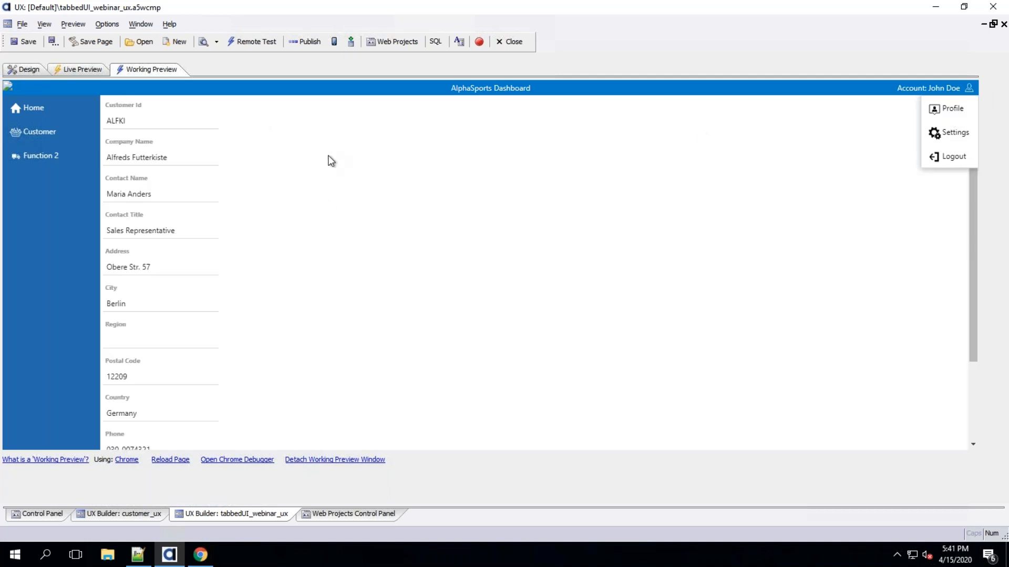
{"action": "left_click", "coordinate": [337, 200]}
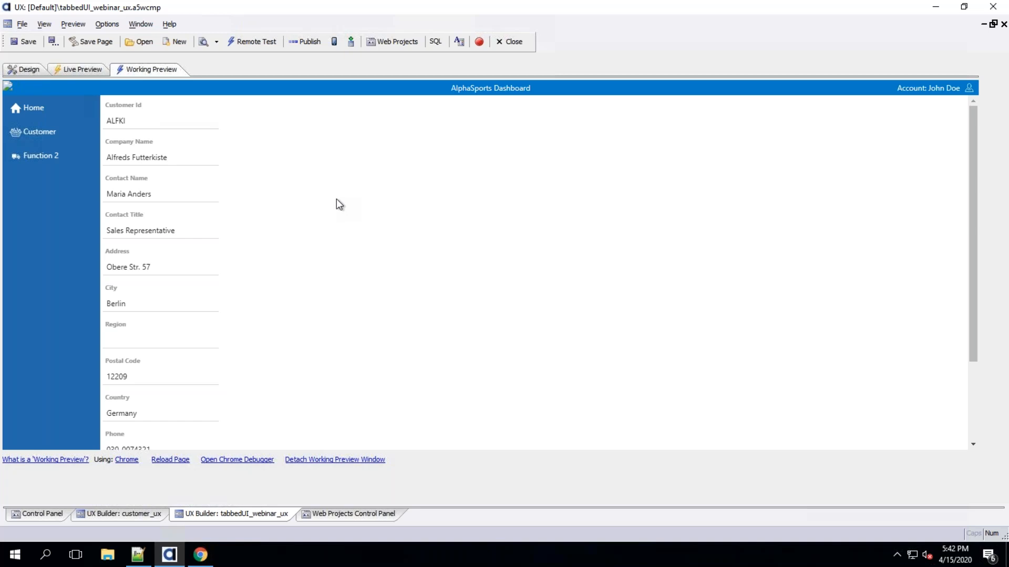
Turn on the Mobile option and preview the component as an iPad 4 (horizontal)
{"action": "left_click", "coordinate": [31, 69]}
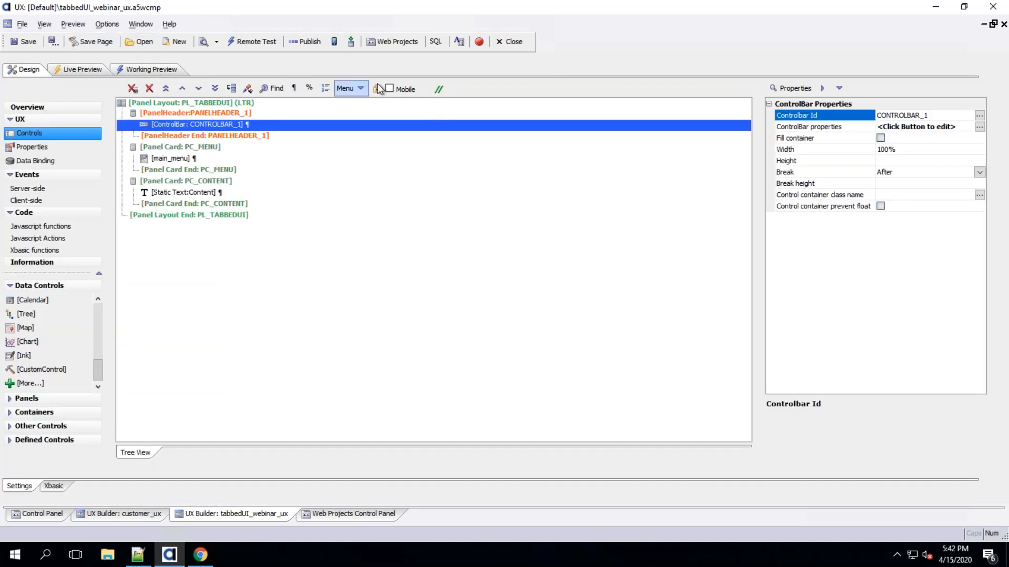
{"action": "left_click", "coordinate": [390, 87]}
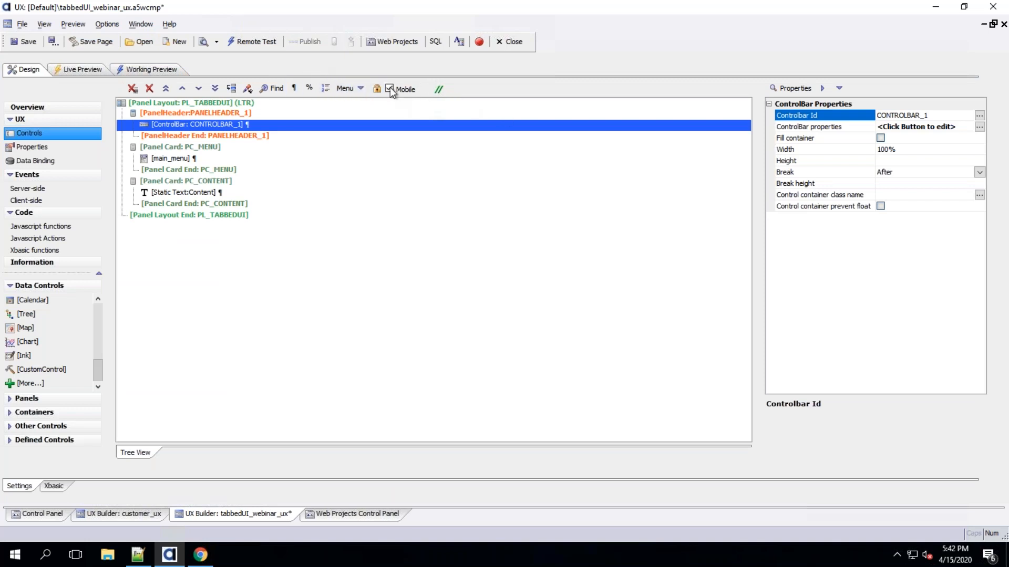
{"action": "left_click", "coordinate": [160, 69]}
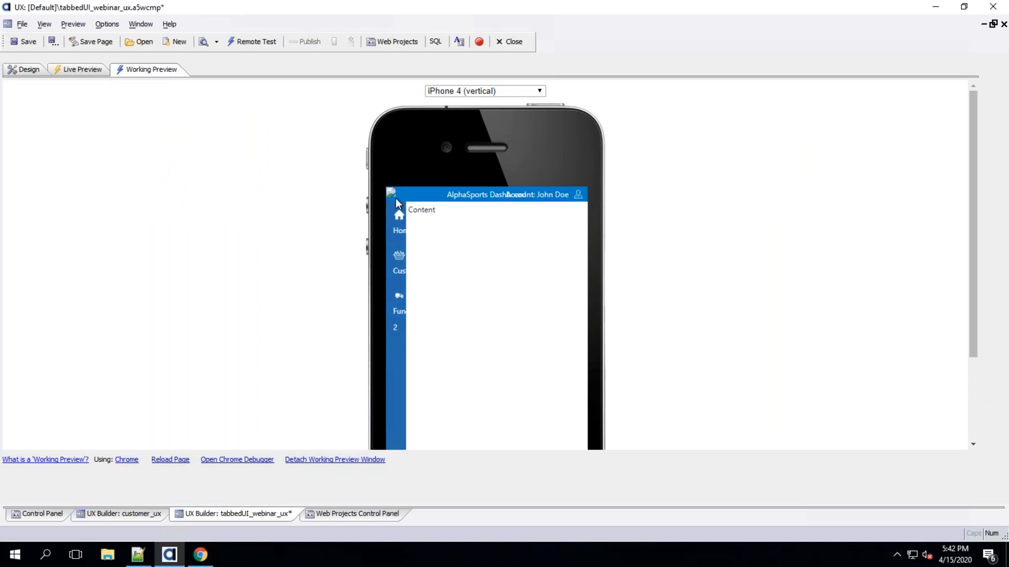
{"action": "left_click", "coordinate": [462, 91]}
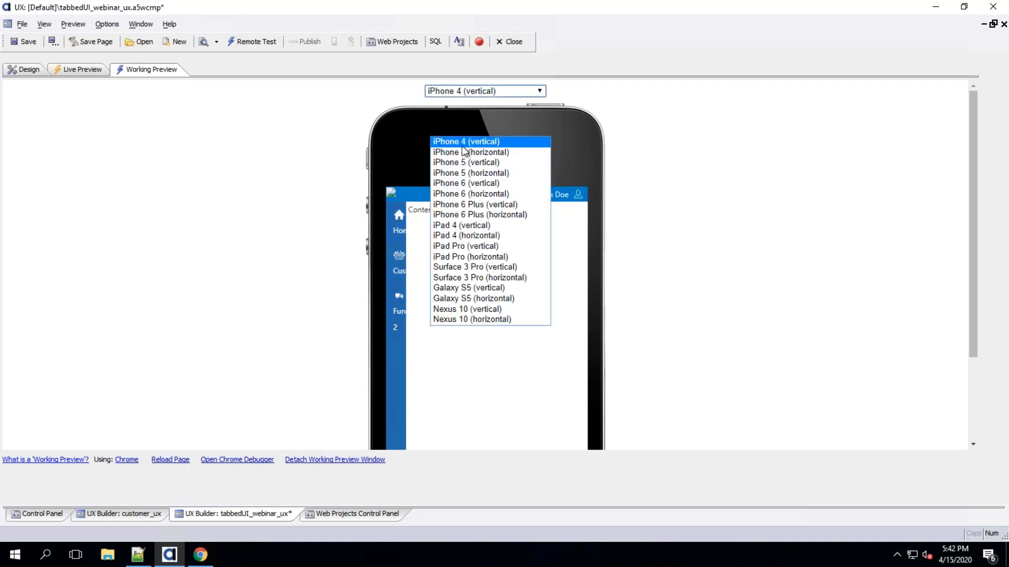
{"action": "left_click", "coordinate": [471, 236]}
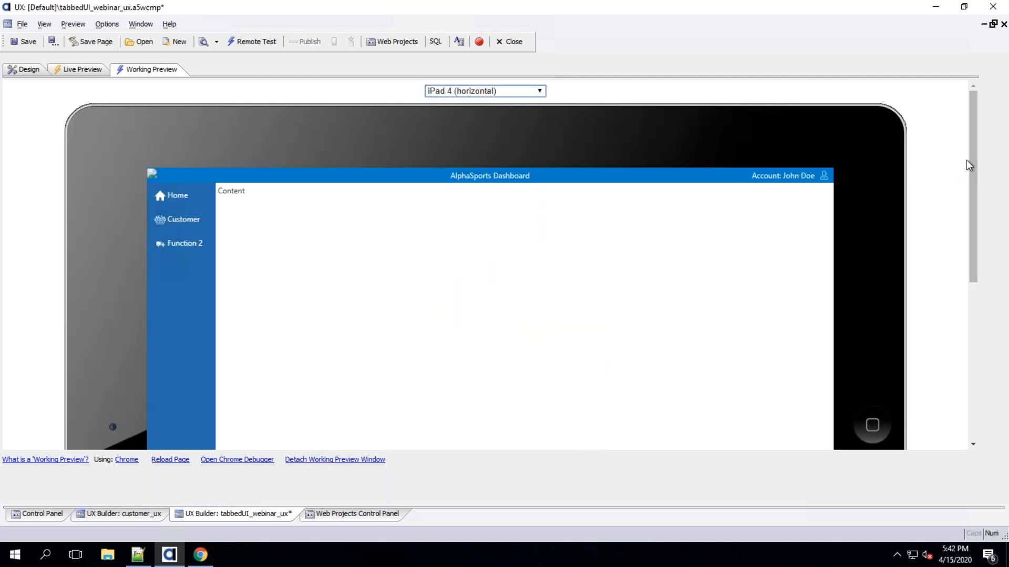
Test the account dropdown's Profile item and the Customer menu item in the iPad preview
{"action": "left_click_drag", "start_coordinate": [968, 186], "coordinate": [935, 264]}
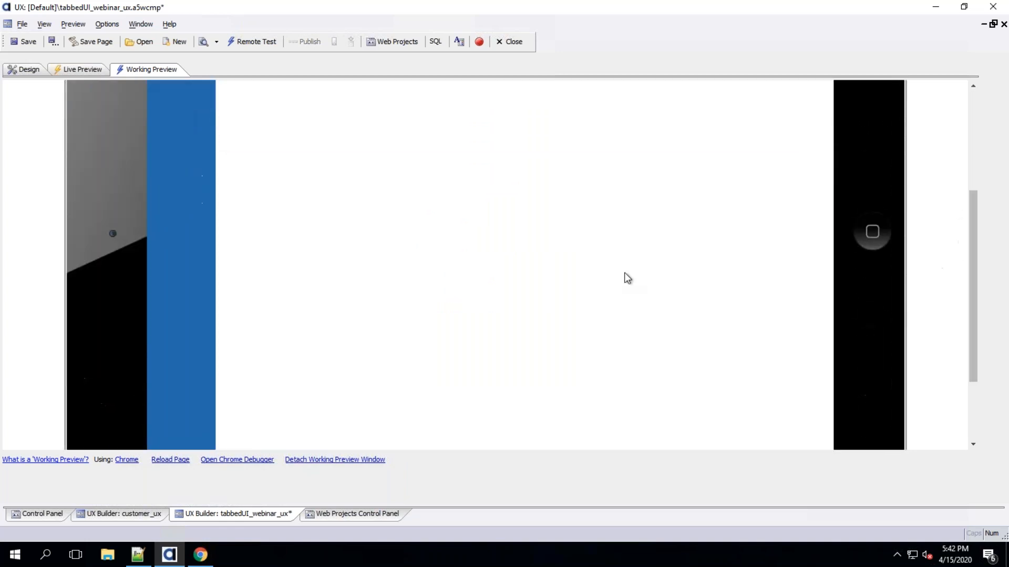
{"action": "left_click_drag", "start_coordinate": [974, 206], "coordinate": [969, 95]}
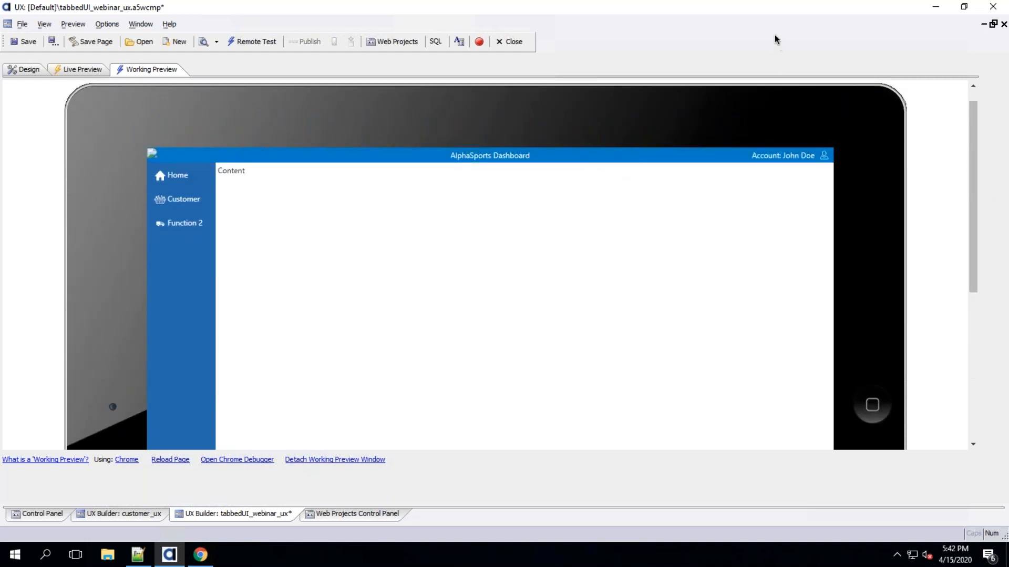
{"action": "left_click", "coordinate": [823, 155]}
{"action": "left_click", "coordinate": [814, 177]}
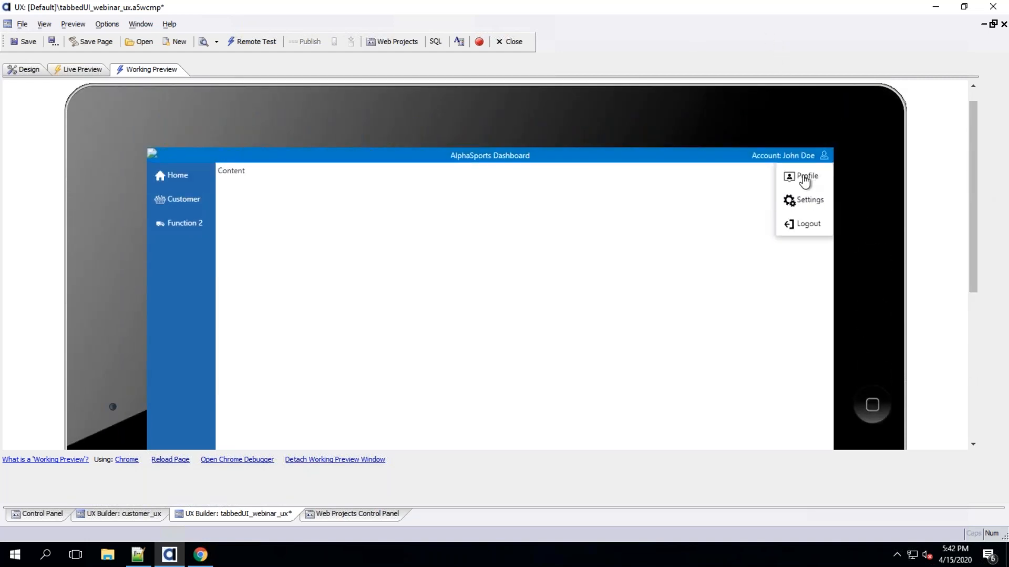
{"action": "left_click", "coordinate": [179, 179]}
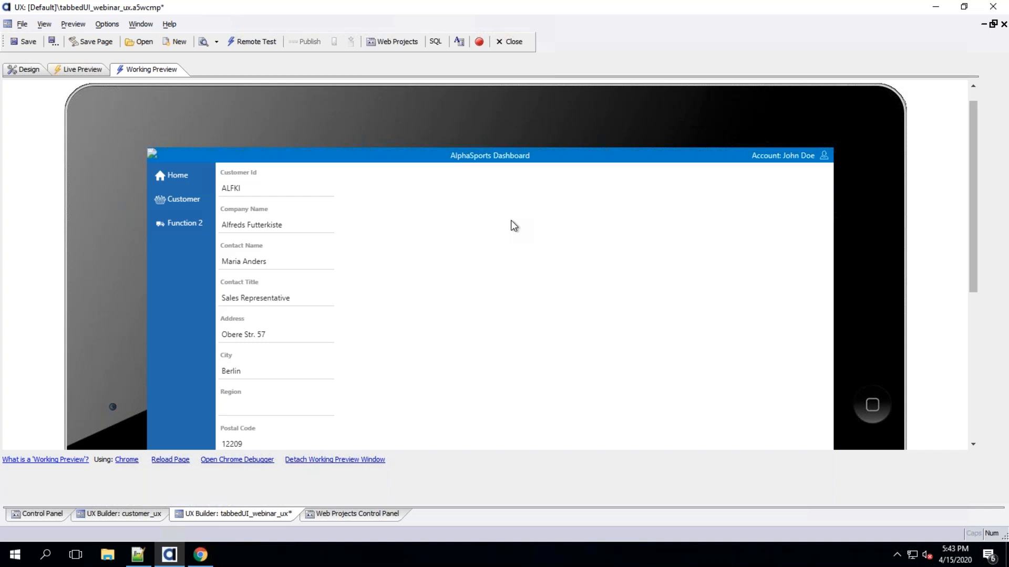
Inspect the Content static text control inside the PC_CONTENT panel card
{"action": "left_click", "coordinate": [25, 70]}
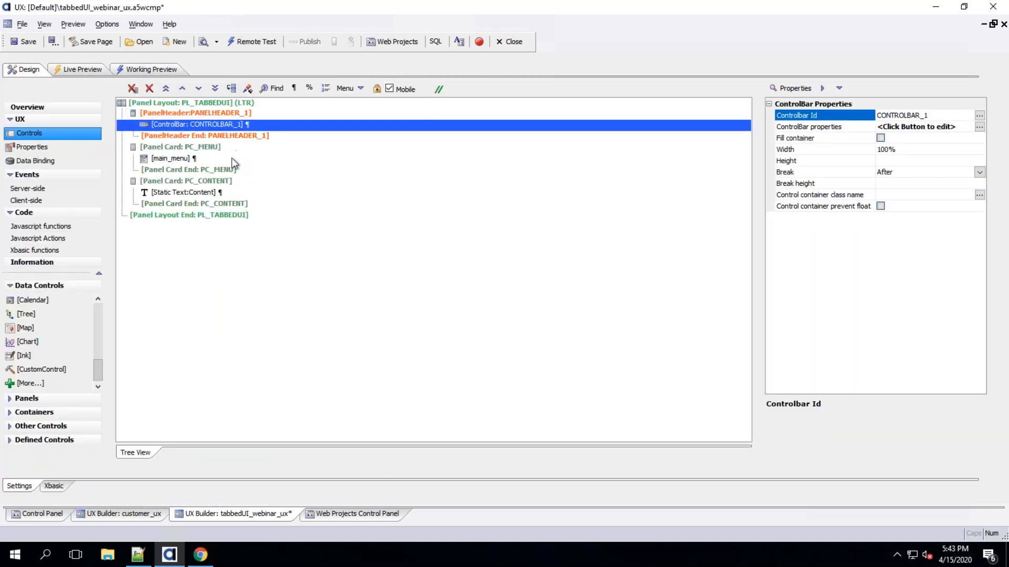
{"action": "left_click", "coordinate": [208, 183]}
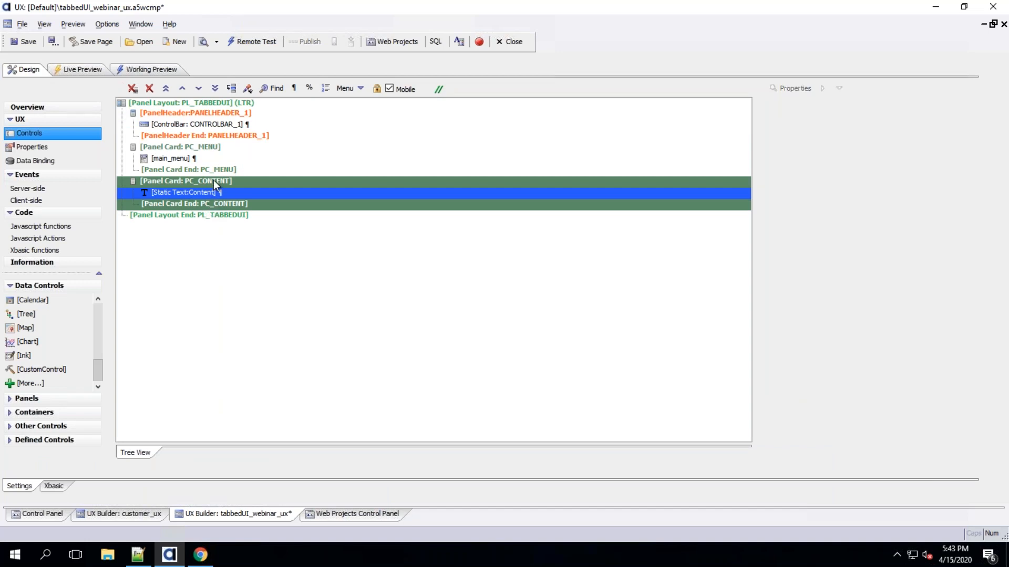
{"action": "left_click", "coordinate": [203, 194]}
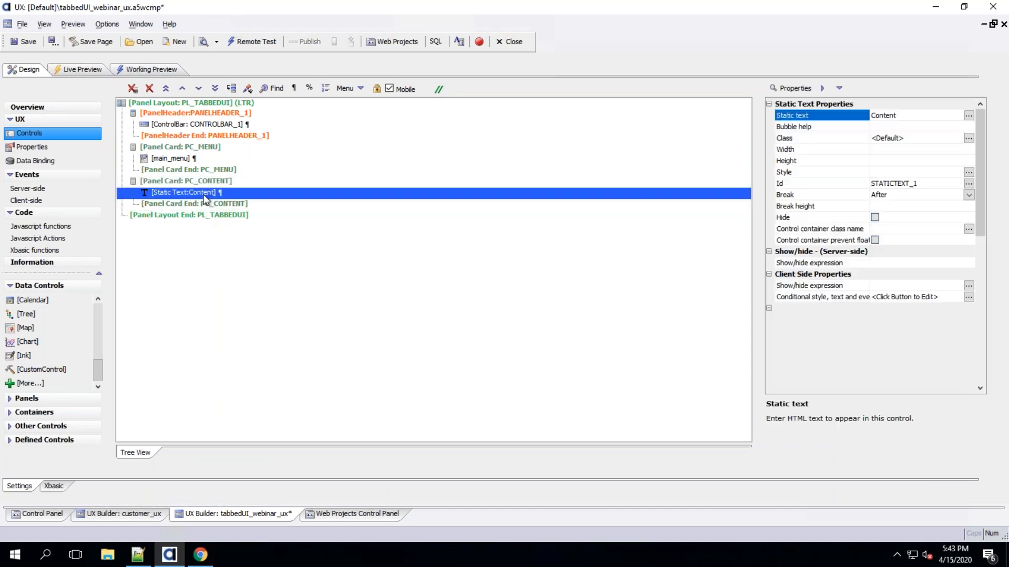
Check the Customer menu item and account dropdown again in the iPad preview
{"action": "left_click", "coordinate": [146, 69]}
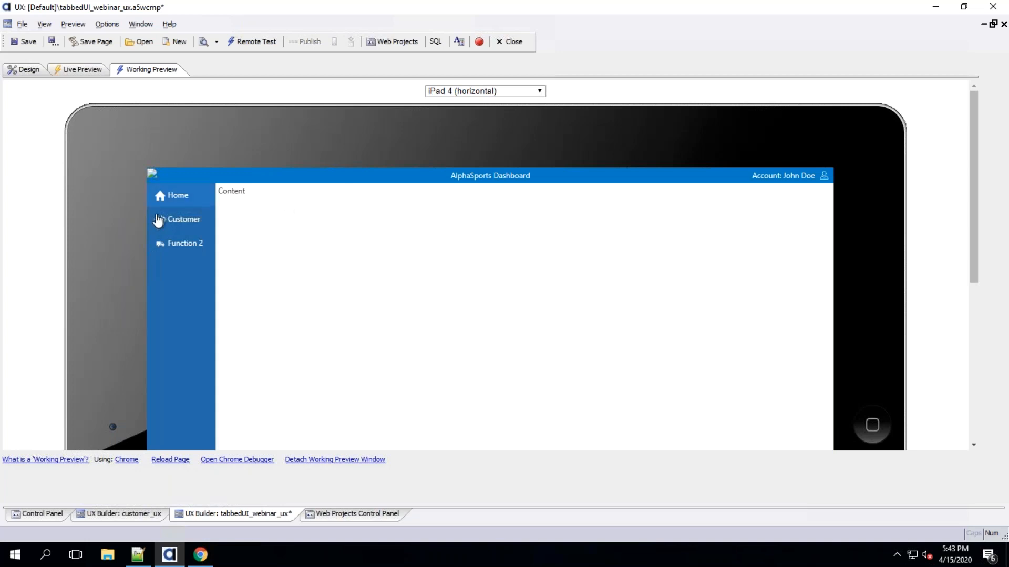
{"action": "left_click", "coordinate": [169, 228]}
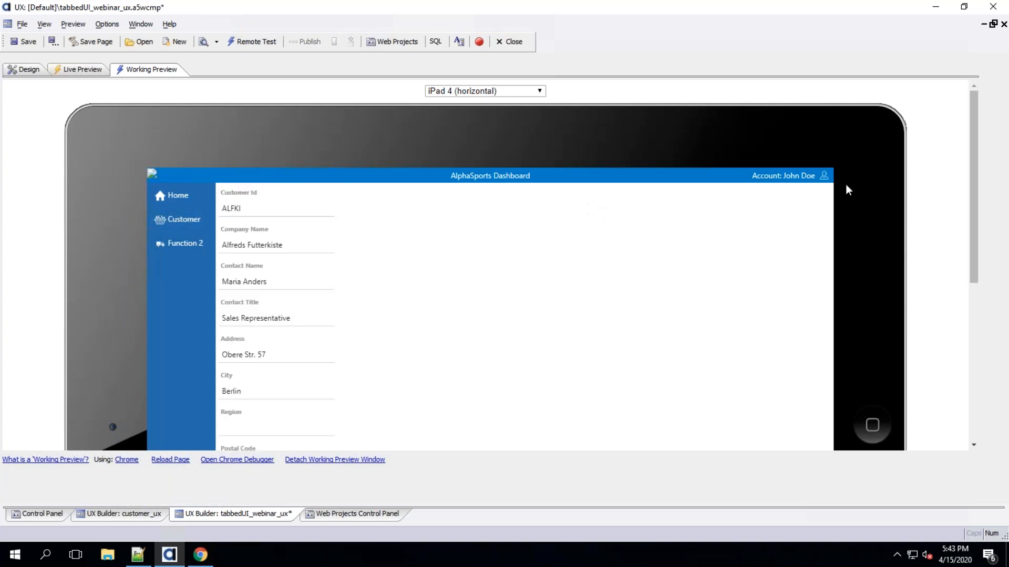
{"action": "left_click", "coordinate": [823, 175]}
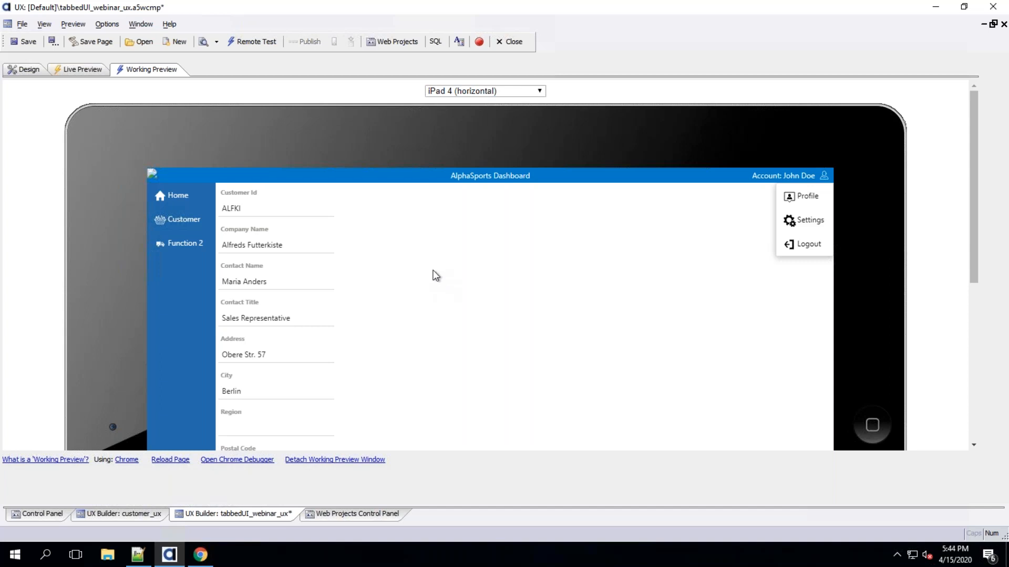
Inspect the PC_CONTENT panel card and its static text in the design tree
{"action": "left_click", "coordinate": [34, 68]}
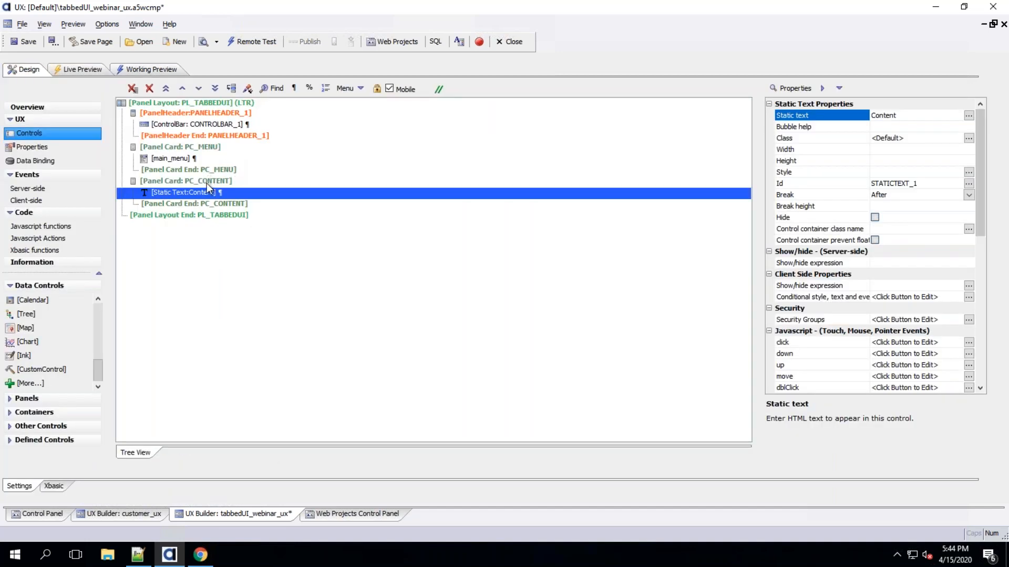
{"action": "left_click", "coordinate": [204, 182]}
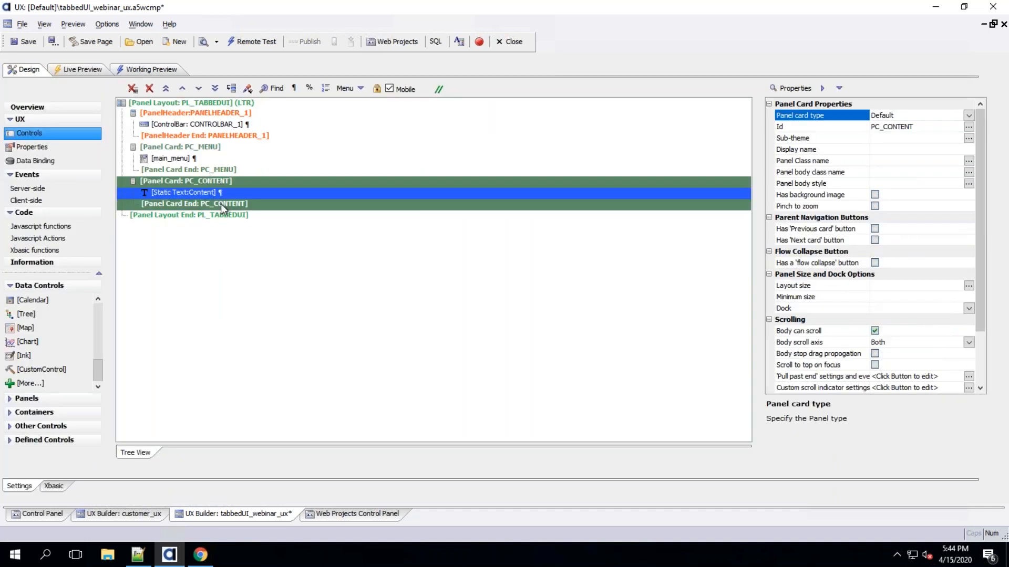
{"action": "left_click", "coordinate": [212, 172]}
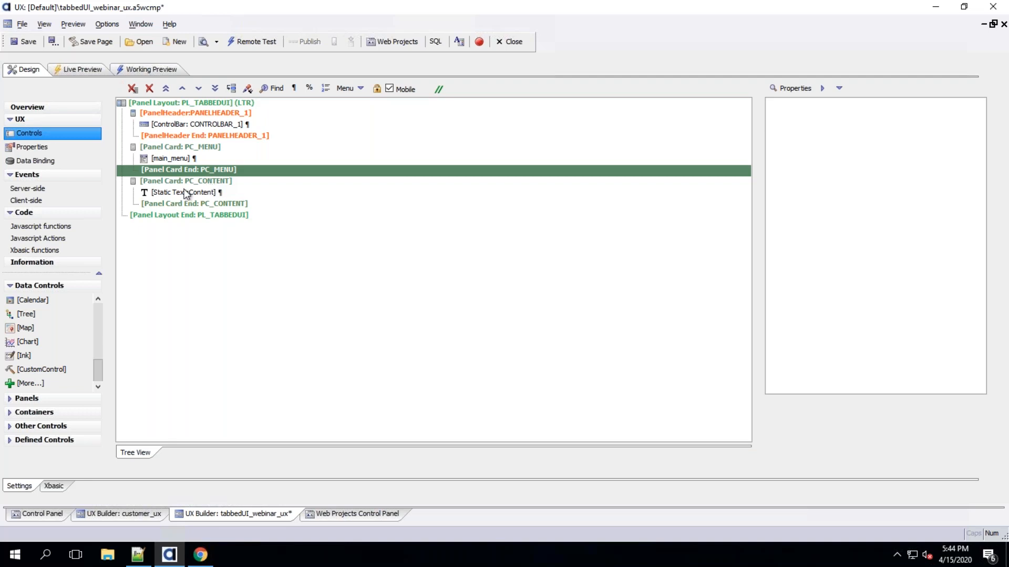
{"action": "left_click", "coordinate": [186, 192]}
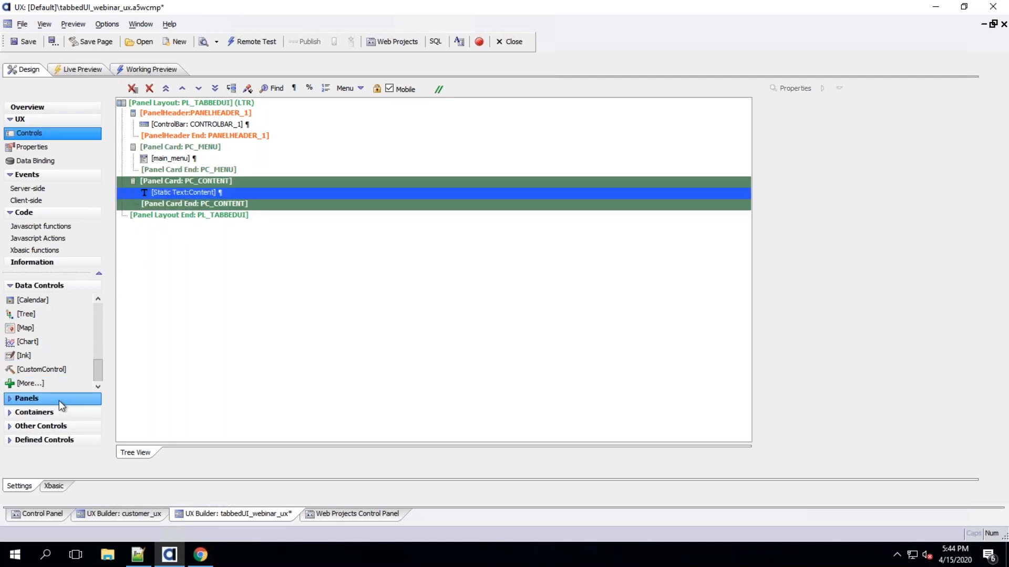
Wrap the PC_CONTENT panel card in a Panel Navigator and set its navigator type to TabBand
{"action": "left_click", "coordinate": [59, 400]}
{"action": "left_click", "coordinate": [49, 342]}
{"action": "double_click", "coordinate": [46, 329]}
{"action": "left_click", "coordinate": [507, 300]}
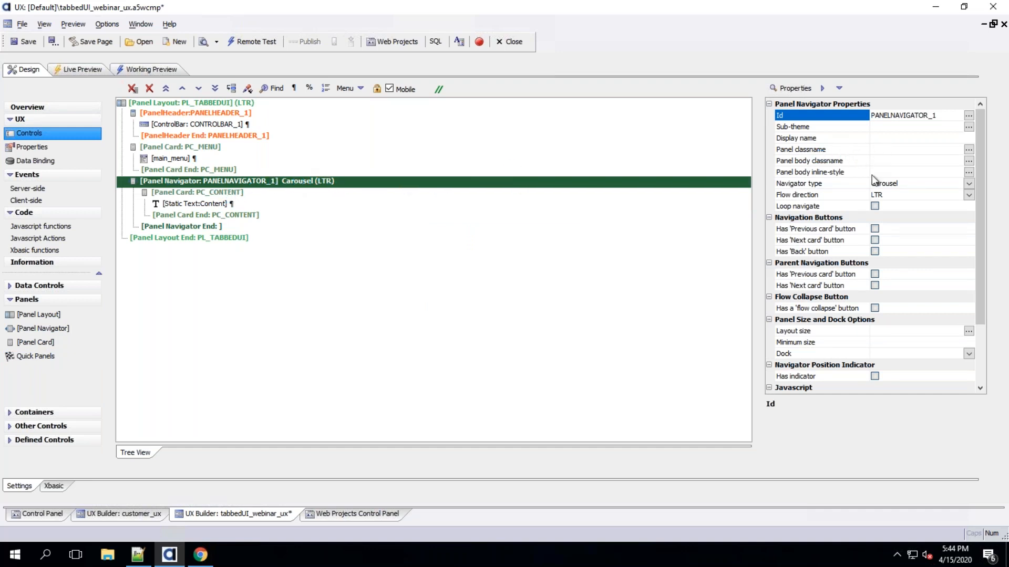
{"action": "left_click", "coordinate": [963, 181]}
{"action": "left_click", "coordinate": [966, 184]}
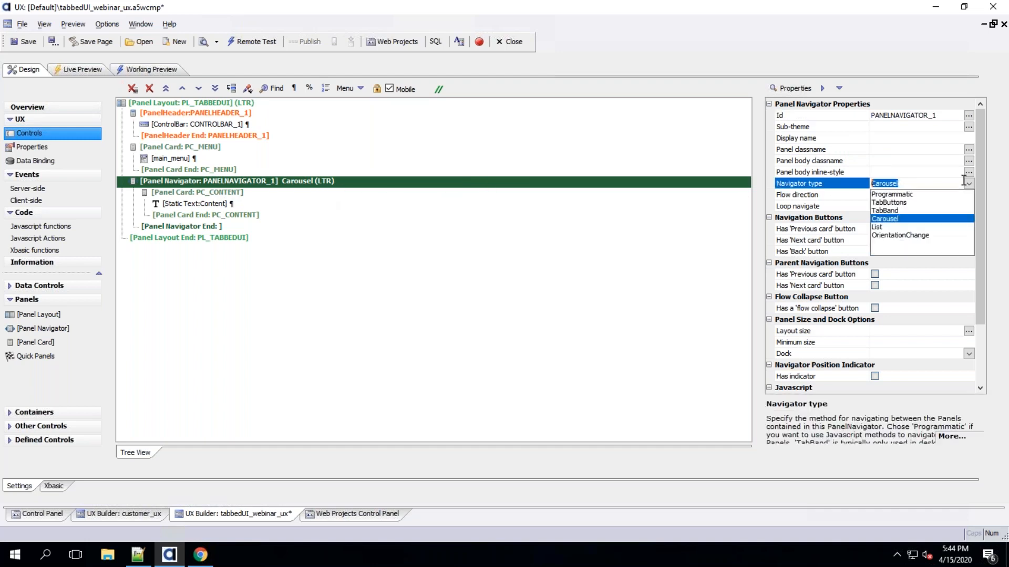
{"action": "left_click", "coordinate": [894, 209]}
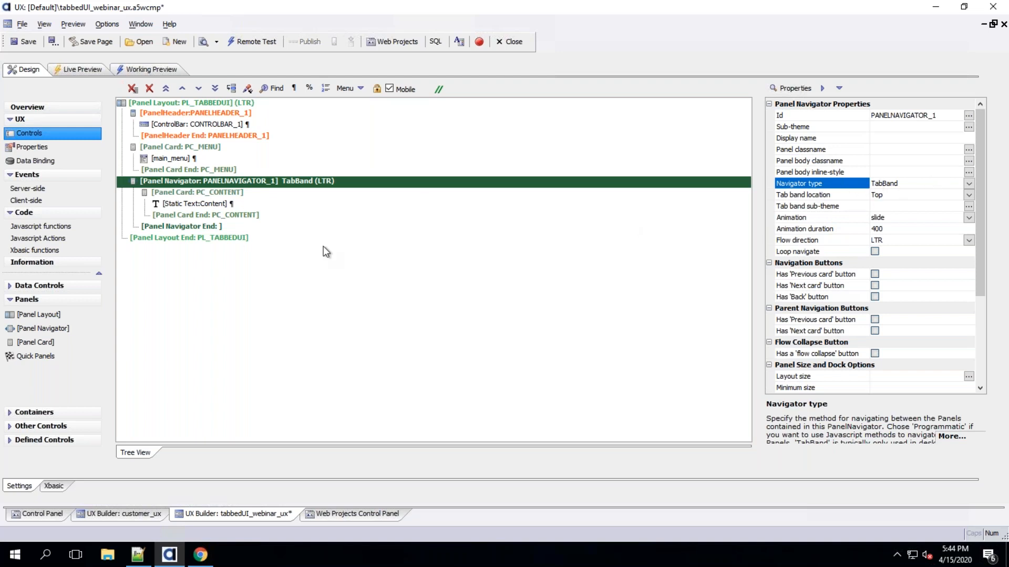
Test the Customer menu item with the tab band navigator in the iPad preview
{"action": "left_click", "coordinate": [224, 192]}
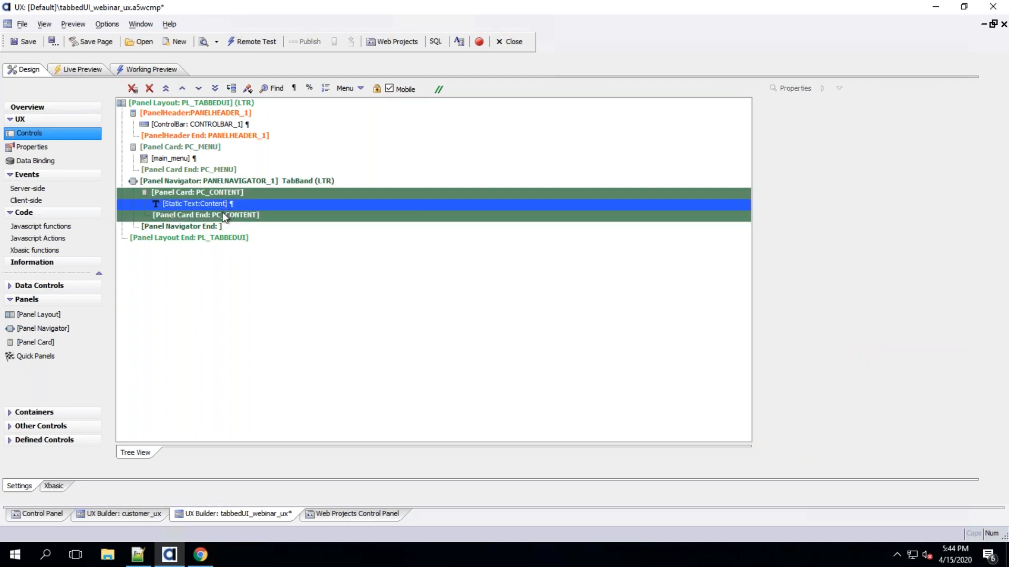
{"action": "left_click", "coordinate": [220, 182]}
{"action": "left_click", "coordinate": [220, 190]}
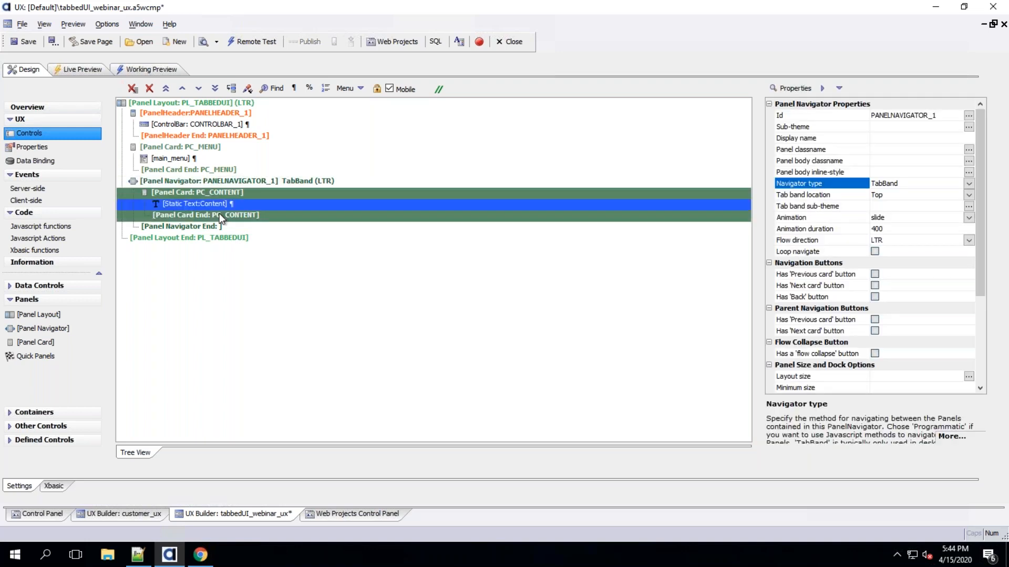
{"action": "left_click", "coordinate": [231, 181]}
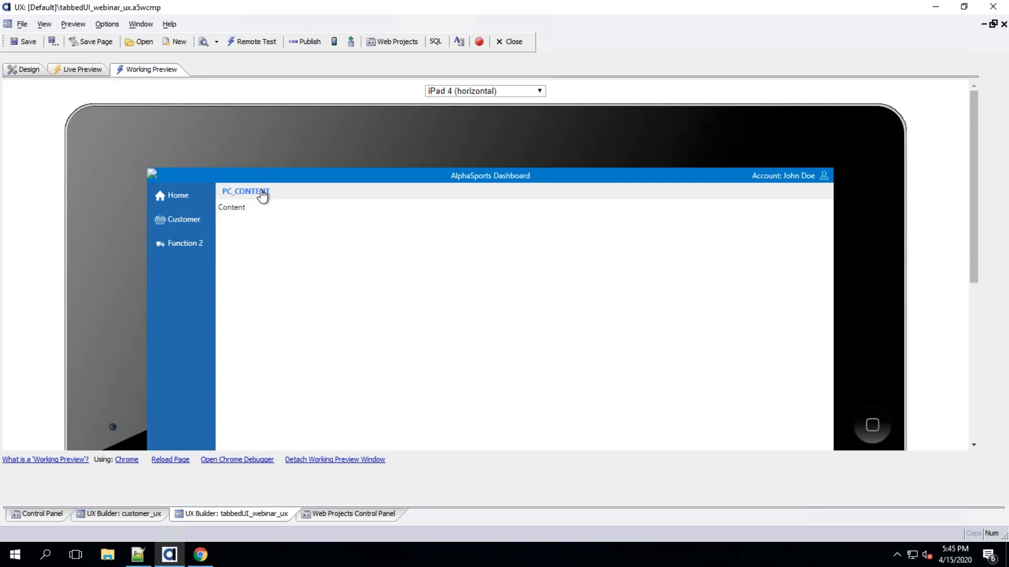
{"action": "left_click", "coordinate": [175, 223]}
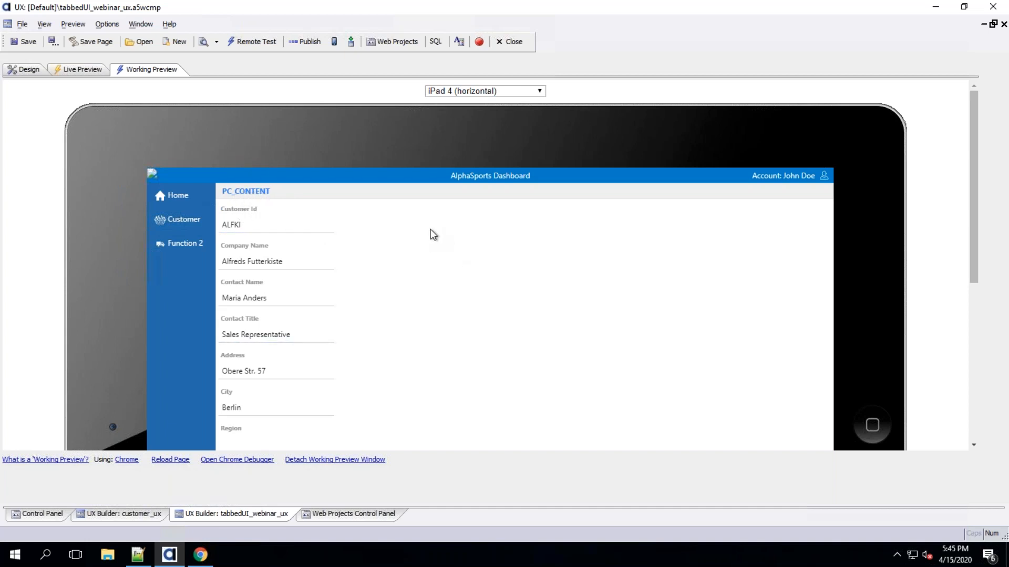
{"action": "left_click", "coordinate": [27, 70]}
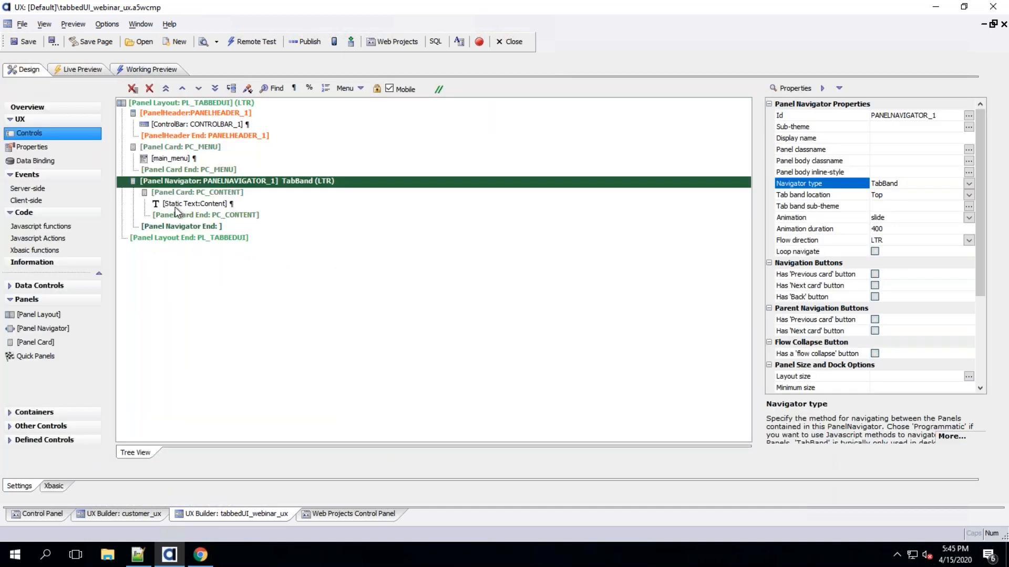
Edit the load_customer_ux action's Open a UX component step and set its target to DynamicPanel
{"action": "left_click", "coordinate": [55, 239]}
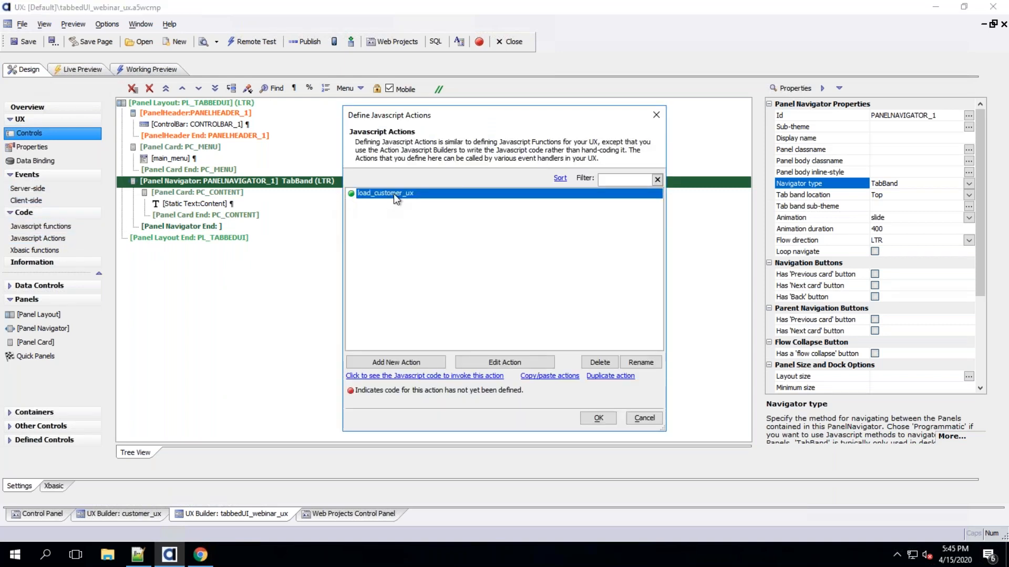
{"action": "double_click", "coordinate": [393, 195]}
{"action": "double_click", "coordinate": [346, 176]}
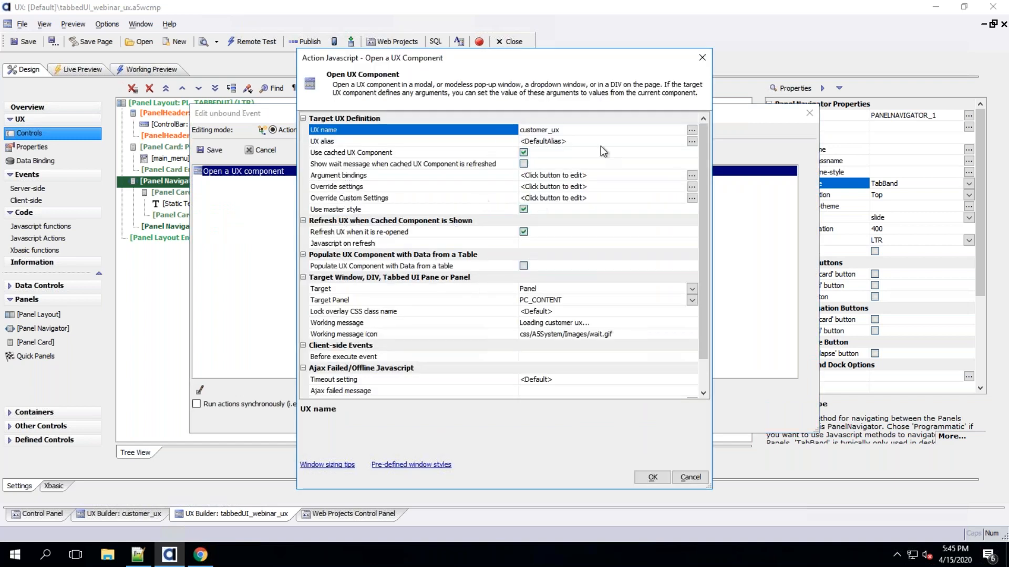
{"action": "left_click", "coordinate": [478, 292]}
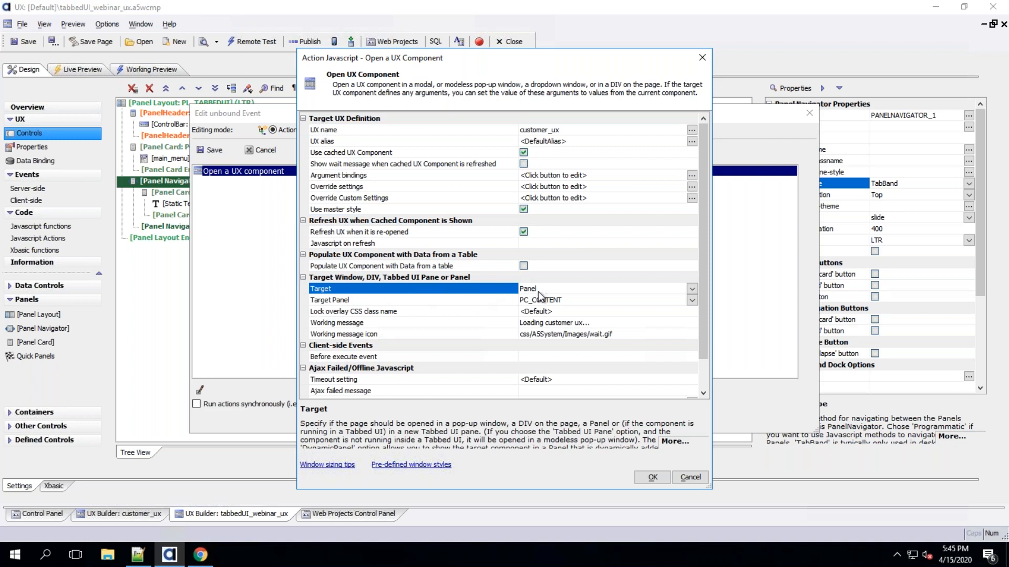
{"action": "left_click", "coordinate": [691, 288]}
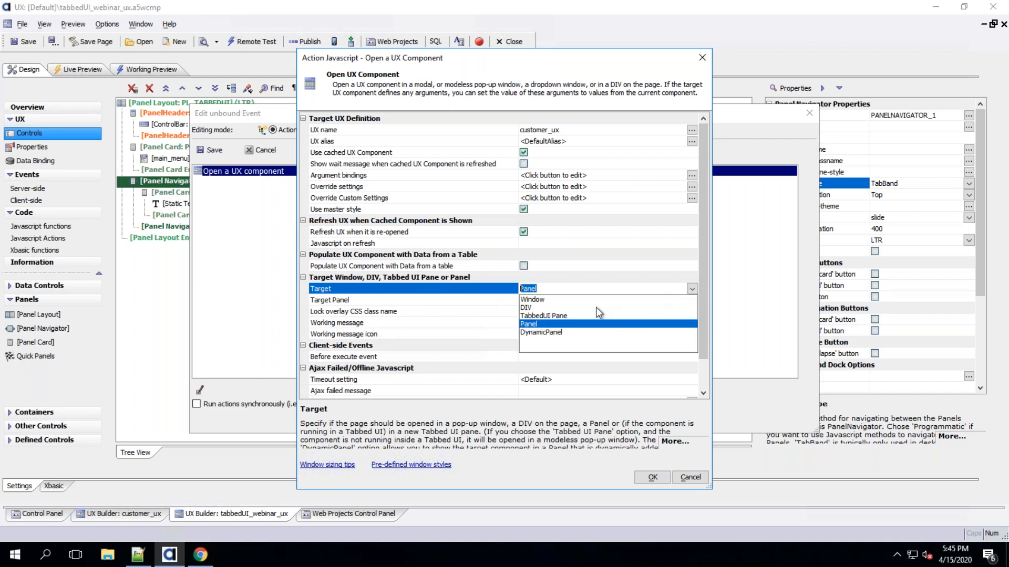
{"action": "left_click", "coordinate": [544, 333]}
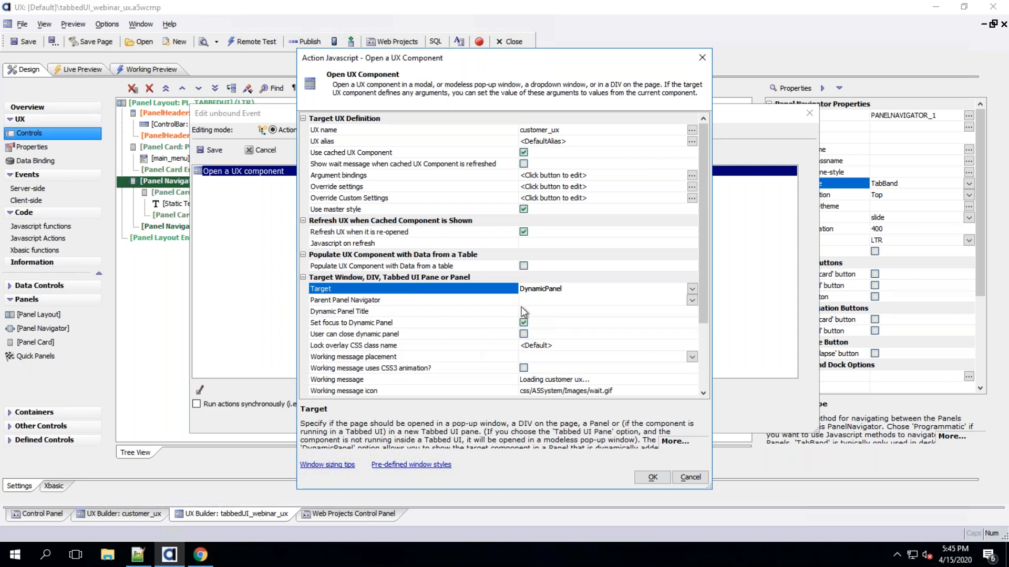
Set the dynamic panel's parent navigator to PANELNAVIGATOR_1, its title to Customer, and let users close it
{"action": "left_click", "coordinate": [691, 300]}
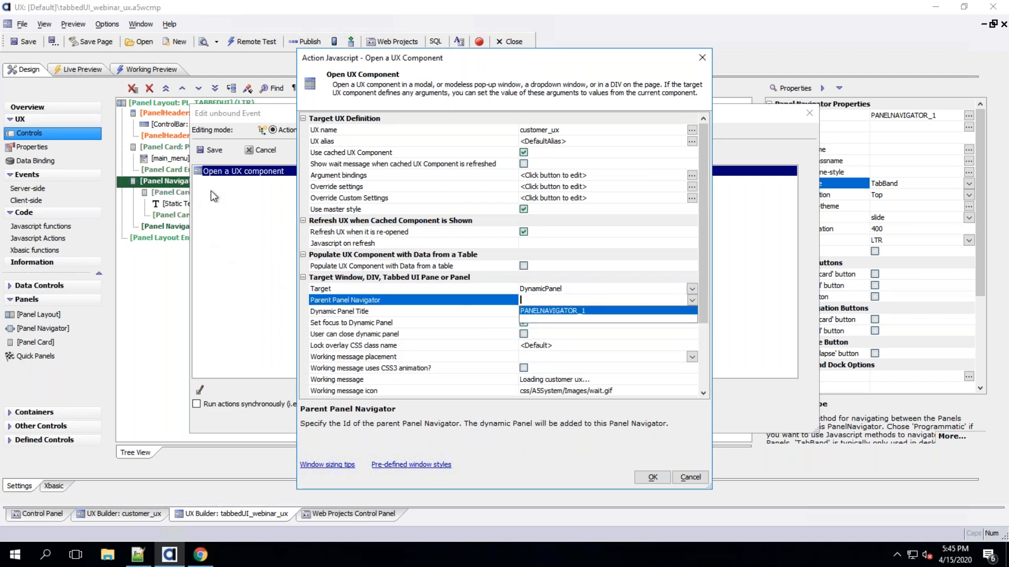
{"action": "left_click", "coordinate": [556, 311]}
{"action": "left_click", "coordinate": [538, 311]}
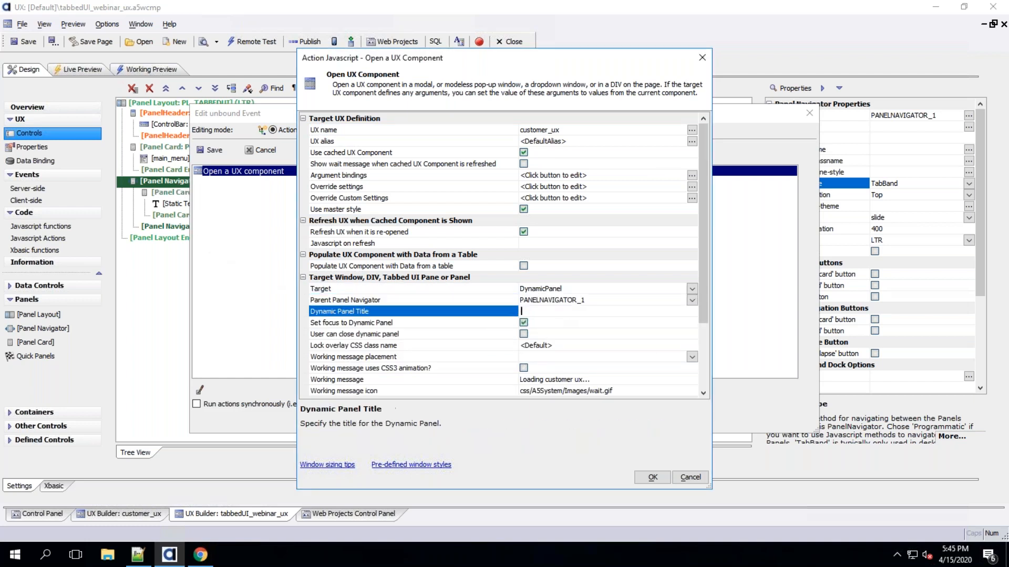
{"action": "type", "text": "Customer"}
{"action": "left_click", "coordinate": [466, 326]}
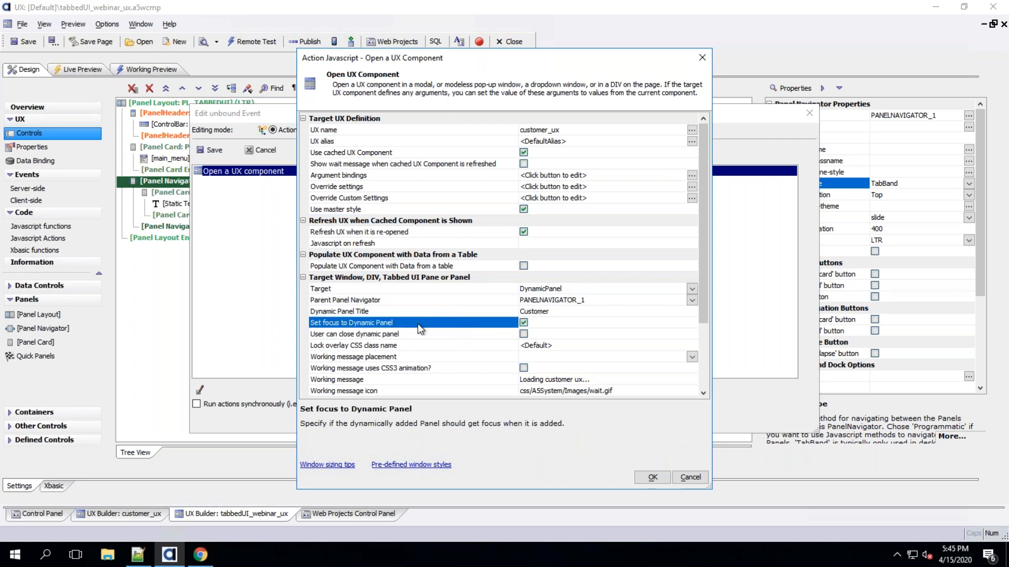
{"action": "left_click", "coordinate": [523, 335]}
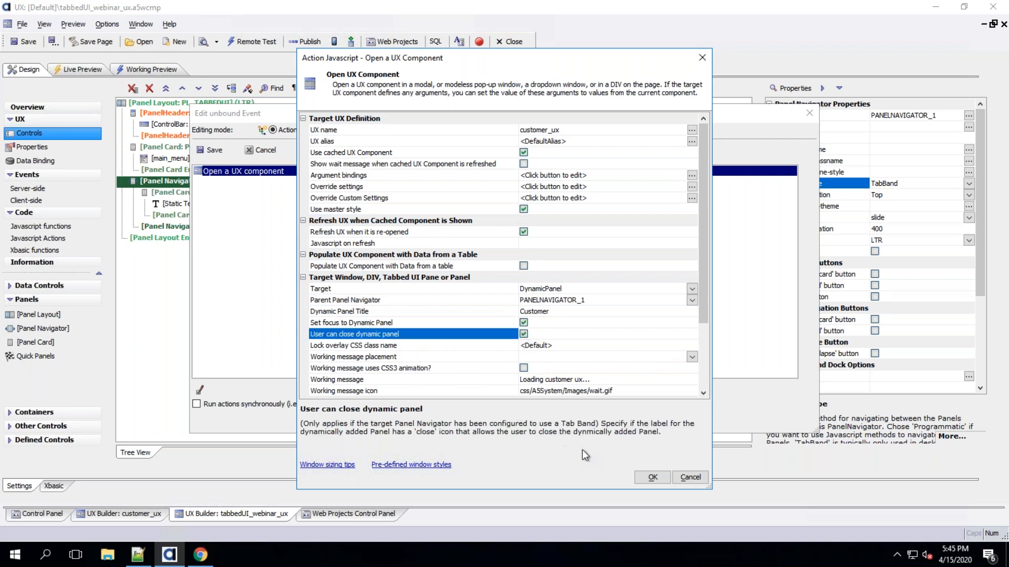
{"action": "left_click", "coordinate": [649, 475]}
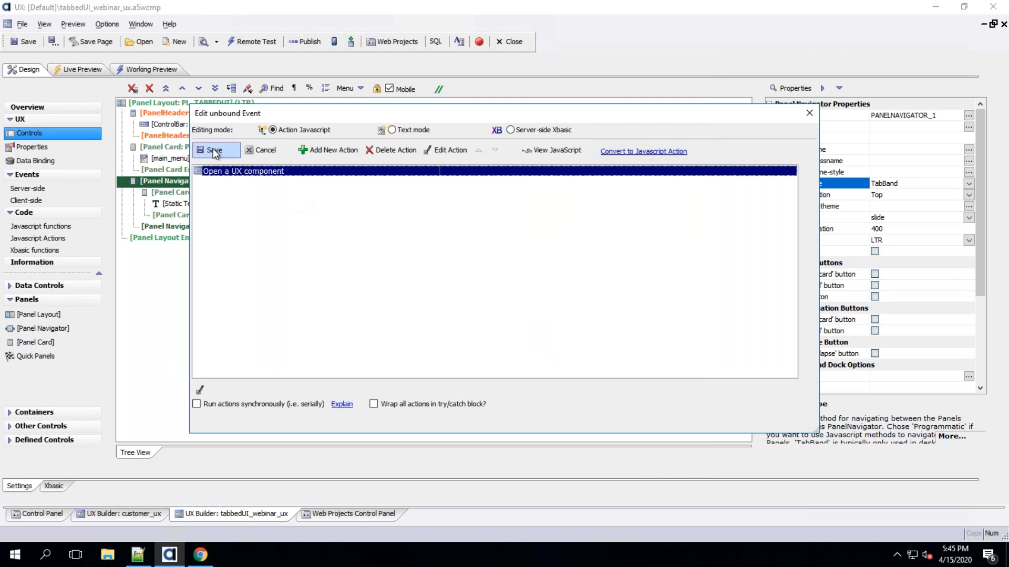
Save the edited action and close the Javascript Actions dialog
{"action": "left_click", "coordinate": [212, 149]}
{"action": "left_click", "coordinate": [597, 420]}
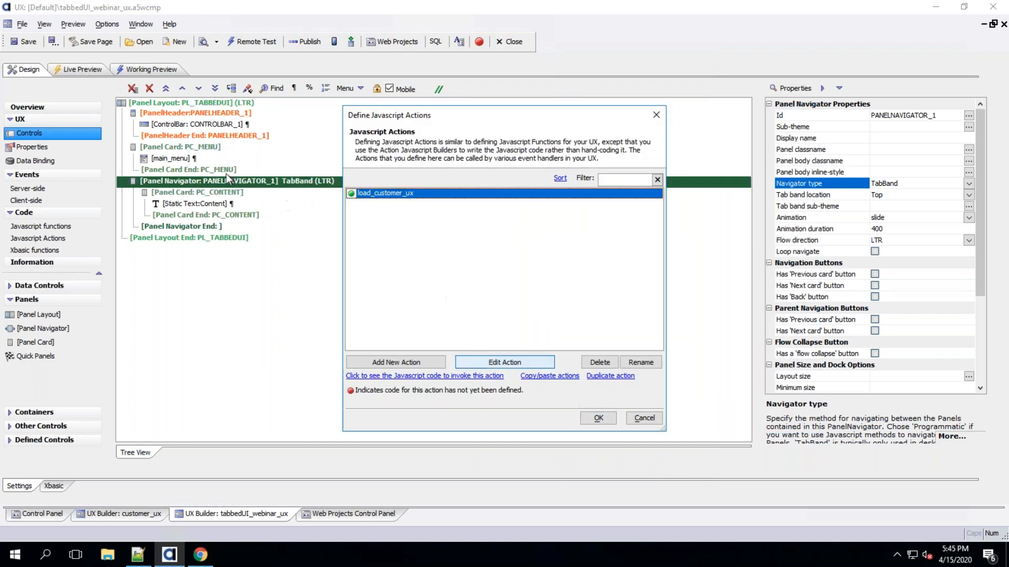
{"action": "left_click", "coordinate": [200, 212]}
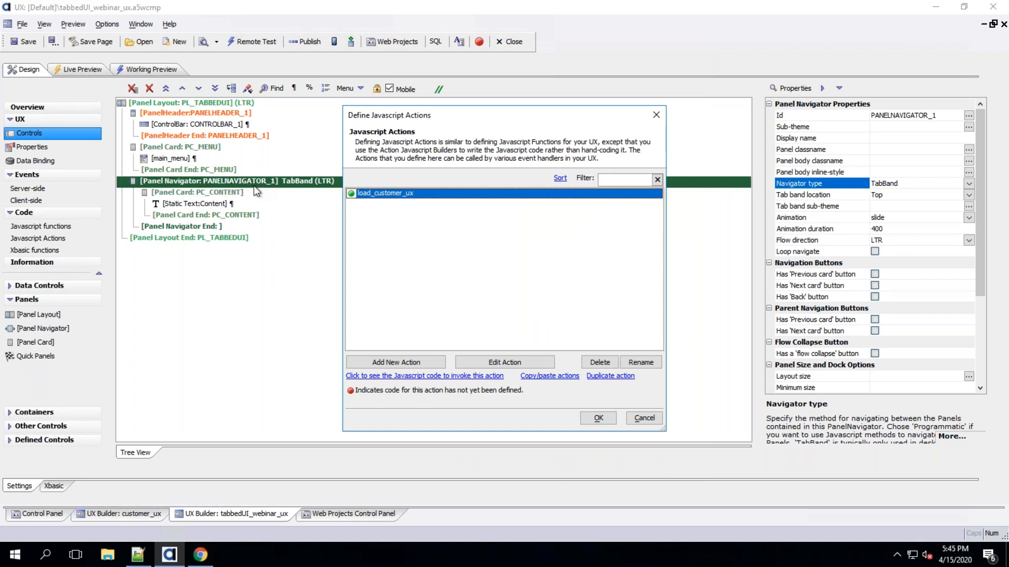
{"action": "left_click", "coordinate": [607, 421]}
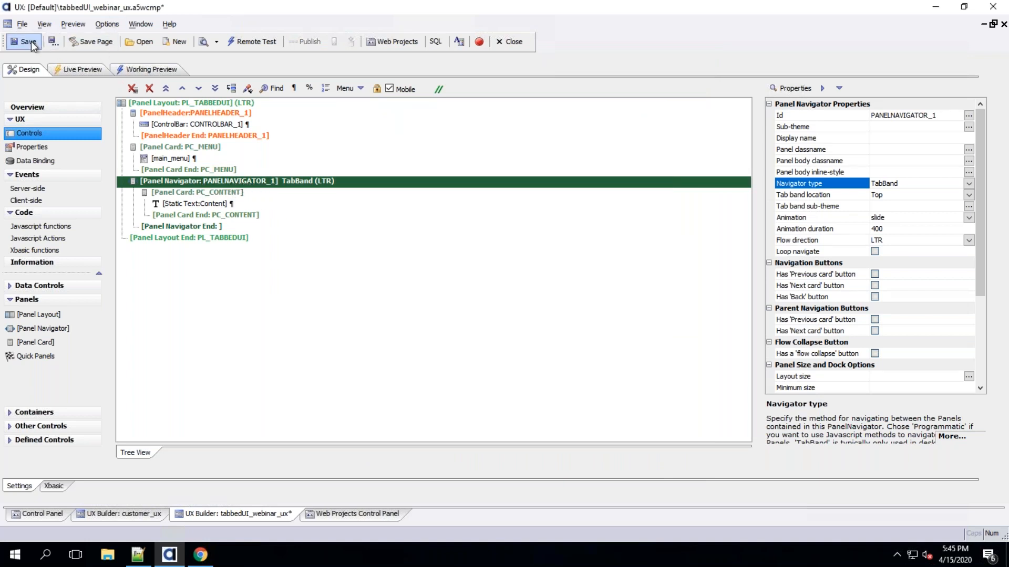
Open the Customer menu item in the iPad preview and switch between the PC_CONTENT and Customer tabs
{"action": "left_click", "coordinate": [166, 69]}
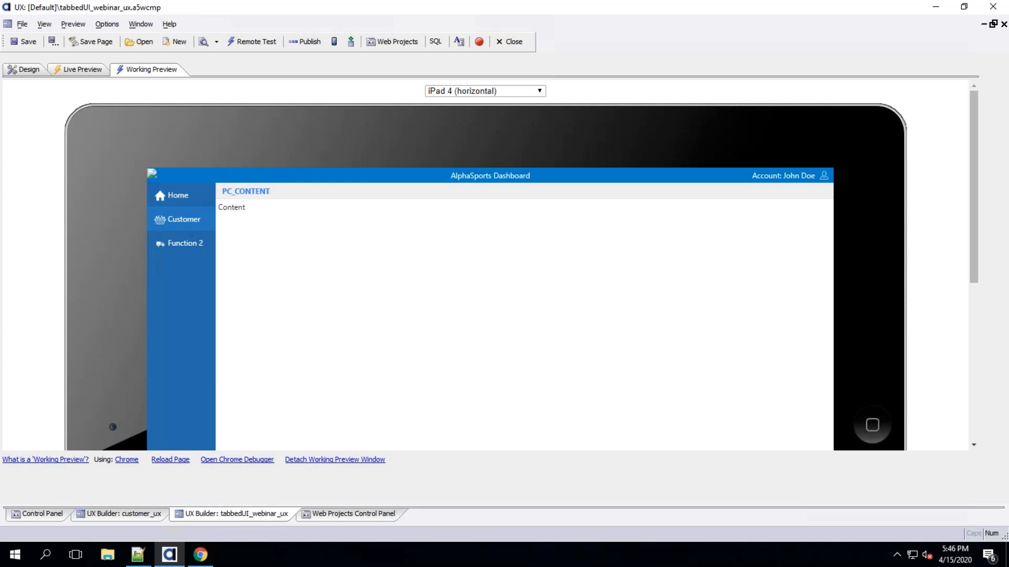
{"action": "left_click", "coordinate": [190, 225]}
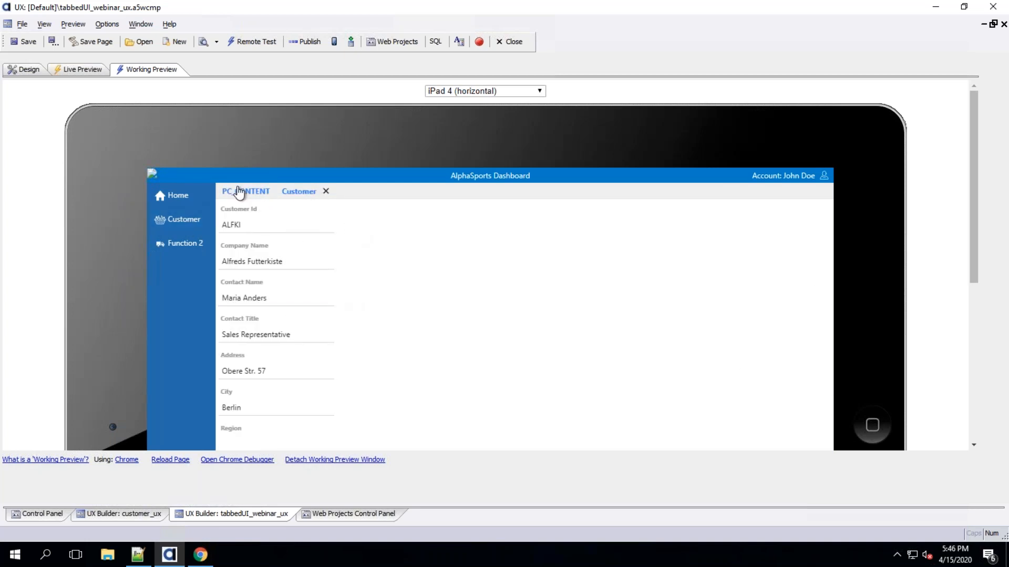
{"action": "left_click", "coordinate": [238, 192]}
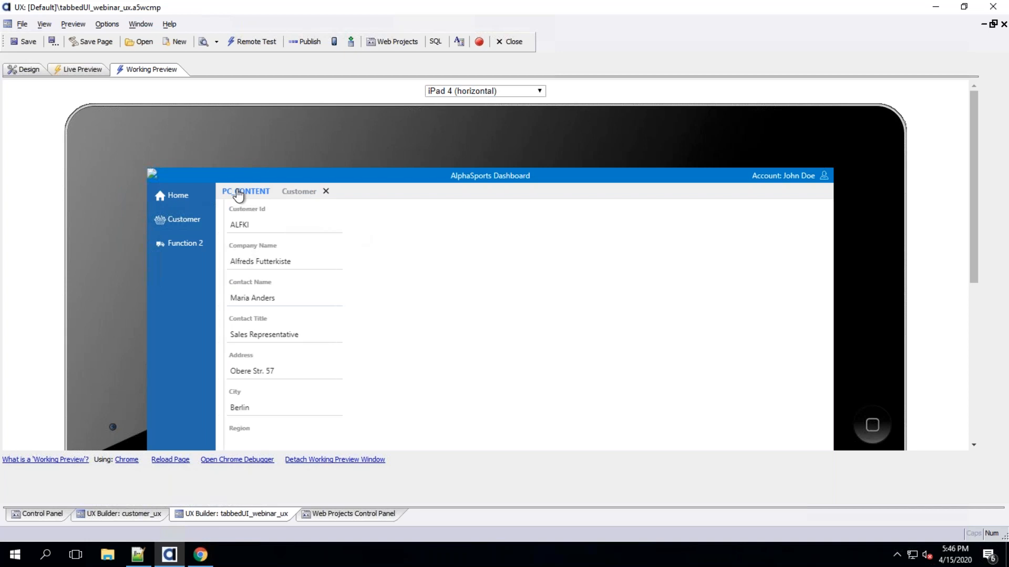
{"action": "left_click", "coordinate": [298, 195]}
{"action": "left_click", "coordinate": [255, 194]}
{"action": "left_click", "coordinate": [297, 194]}
{"action": "left_click", "coordinate": [254, 194]}
{"action": "left_click", "coordinate": [294, 194]}
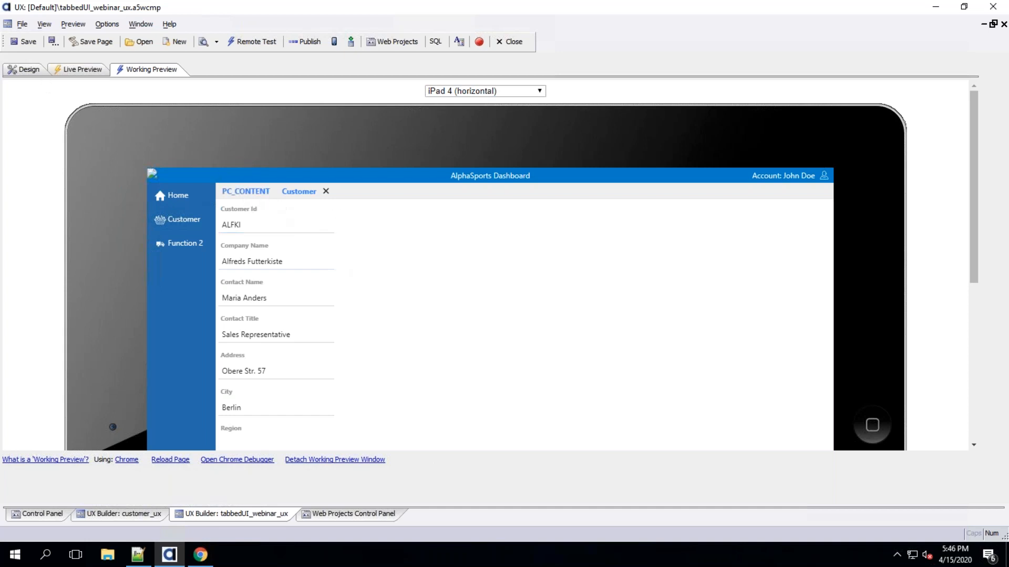
{"action": "left_click", "coordinate": [261, 194]}
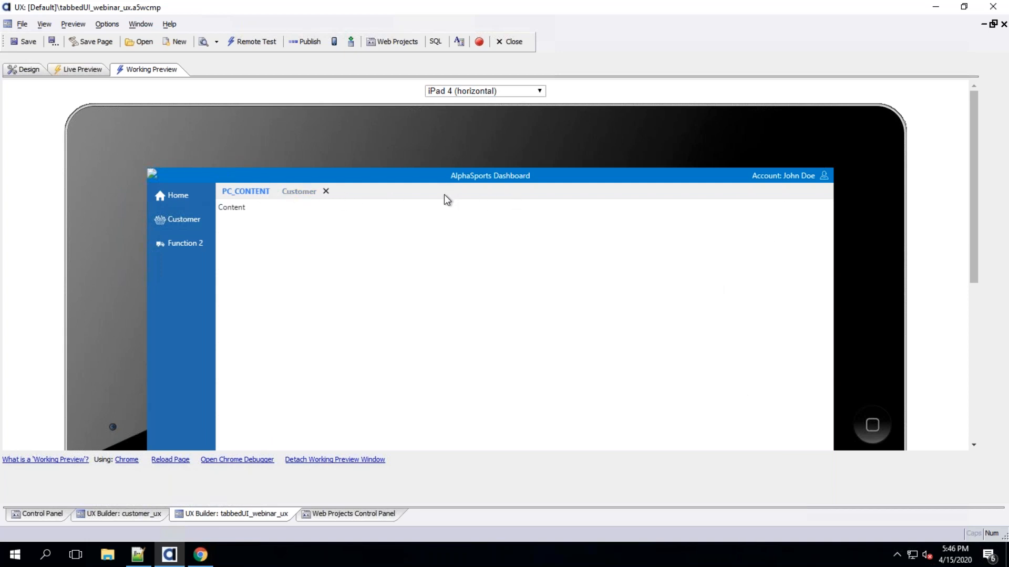
{"action": "left_click", "coordinate": [291, 195]}
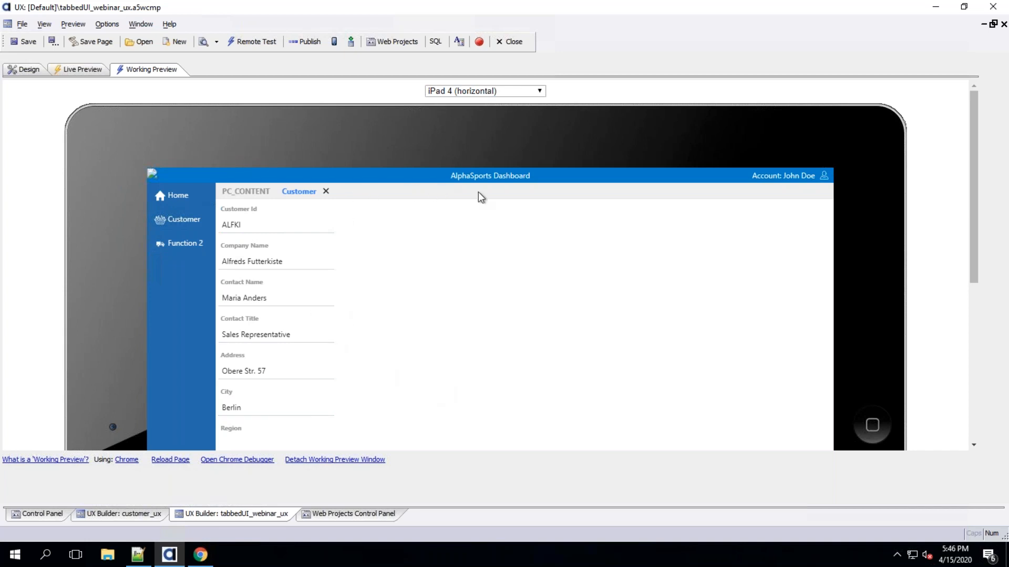
Close the Customer tab and reopen it through the account dropdown's Profile item and the Customer menu item
{"action": "left_click", "coordinate": [827, 176]}
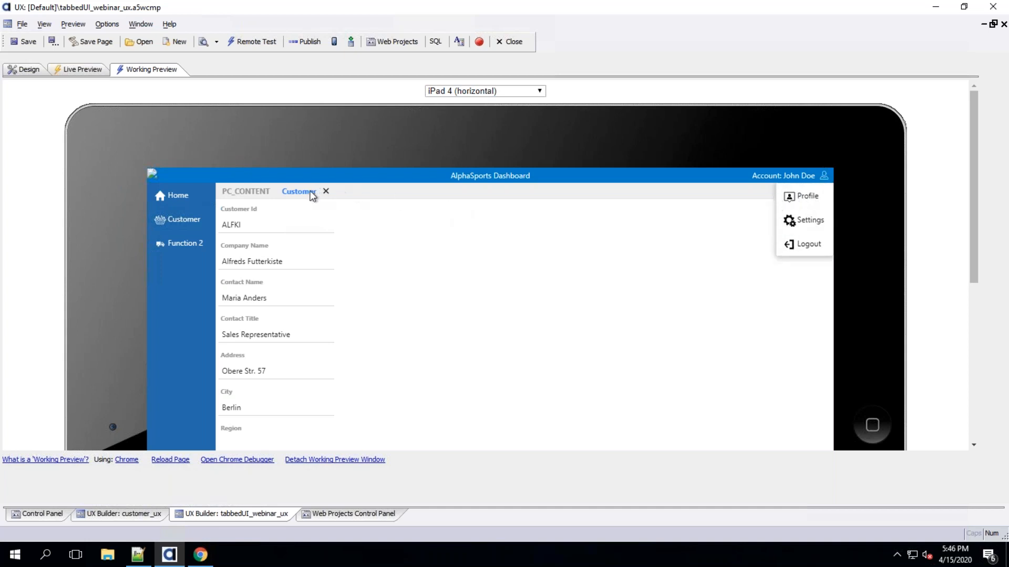
{"action": "left_click", "coordinate": [326, 192]}
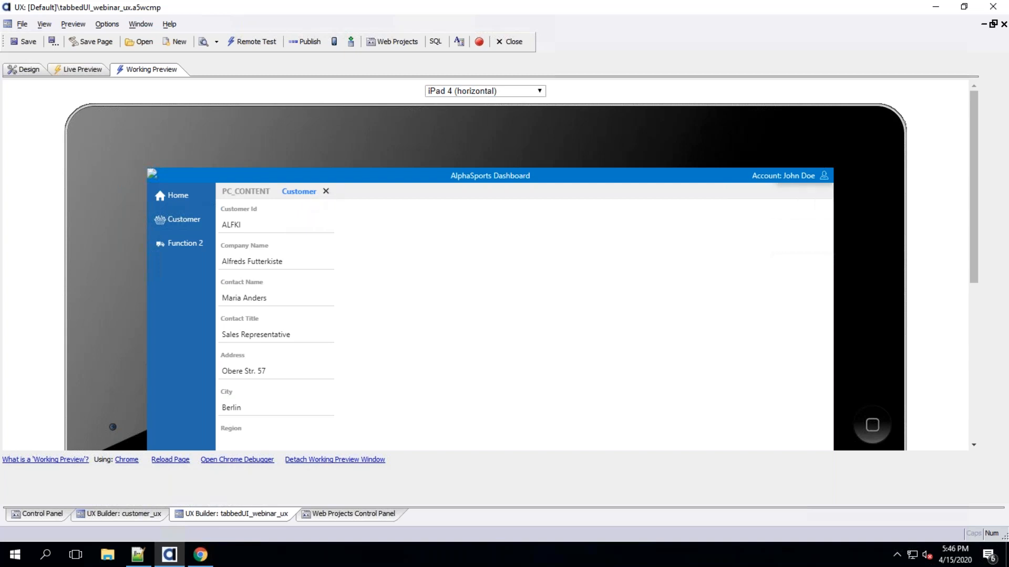
{"action": "left_click", "coordinate": [824, 178]}
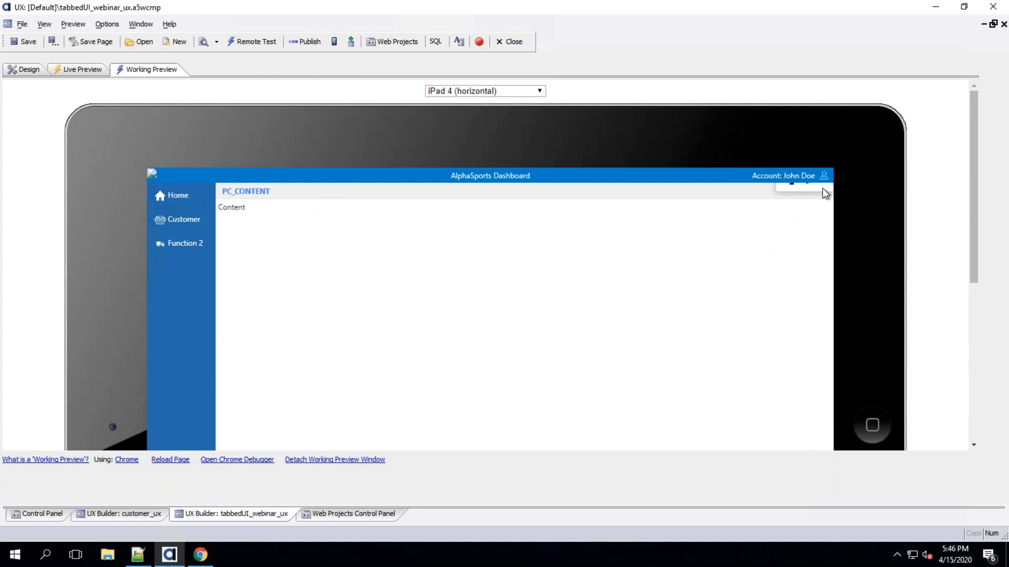
{"action": "left_click", "coordinate": [809, 198]}
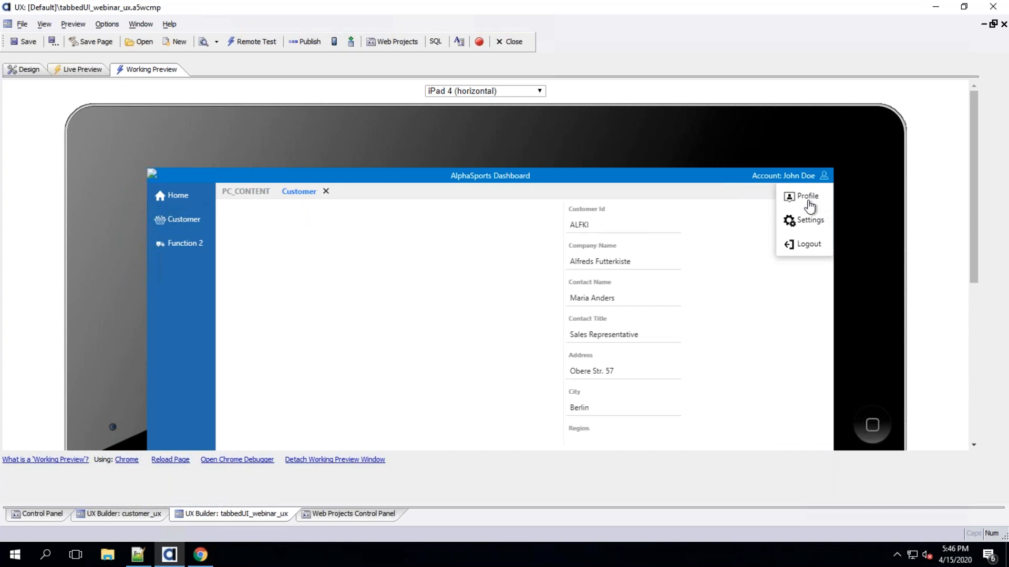
{"action": "left_click", "coordinate": [169, 219]}
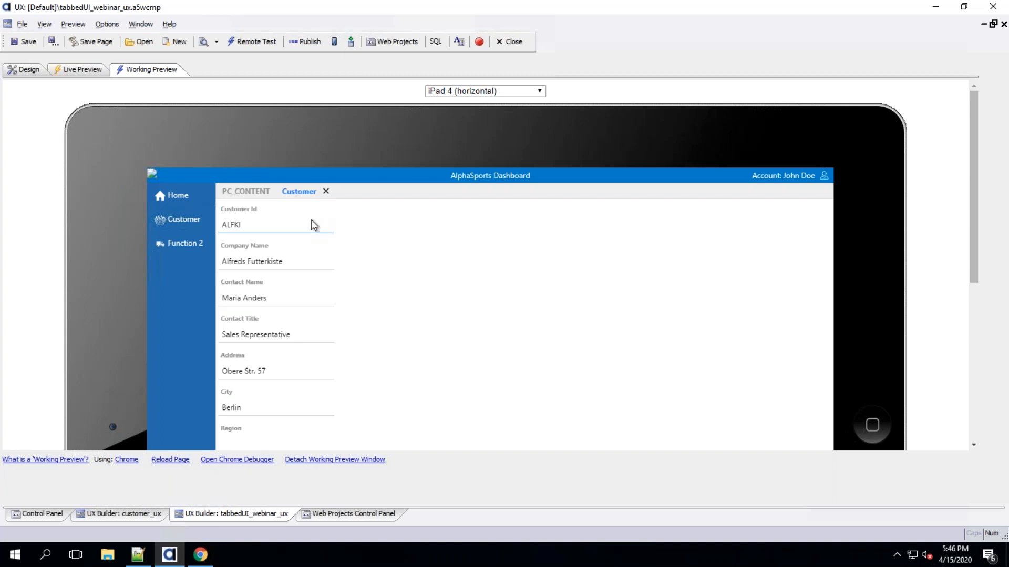
Review the load_customer_ux Javascript action's Open a UX Component settings and the available action types
{"action": "left_click", "coordinate": [25, 71]}
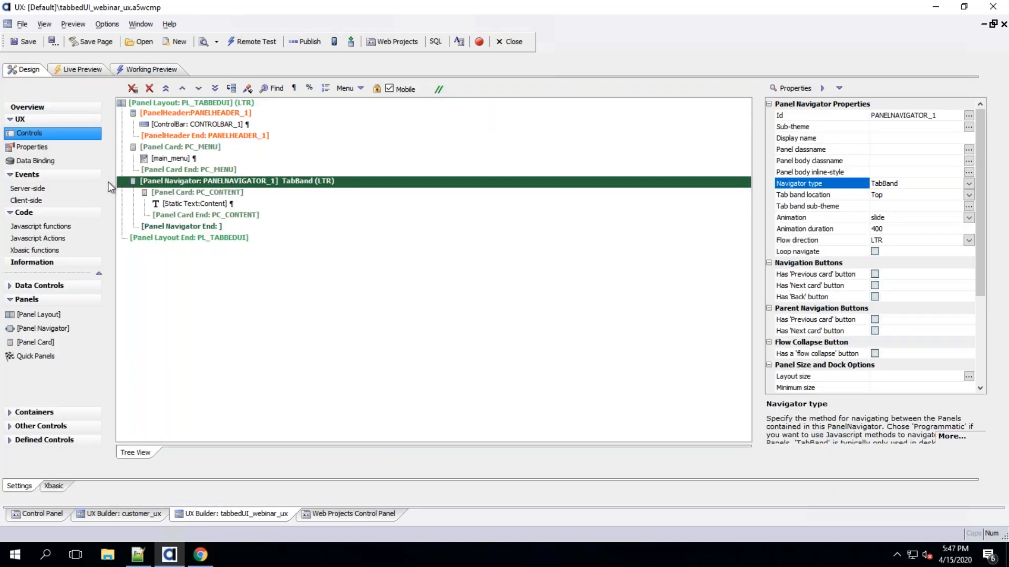
{"action": "left_click", "coordinate": [42, 239]}
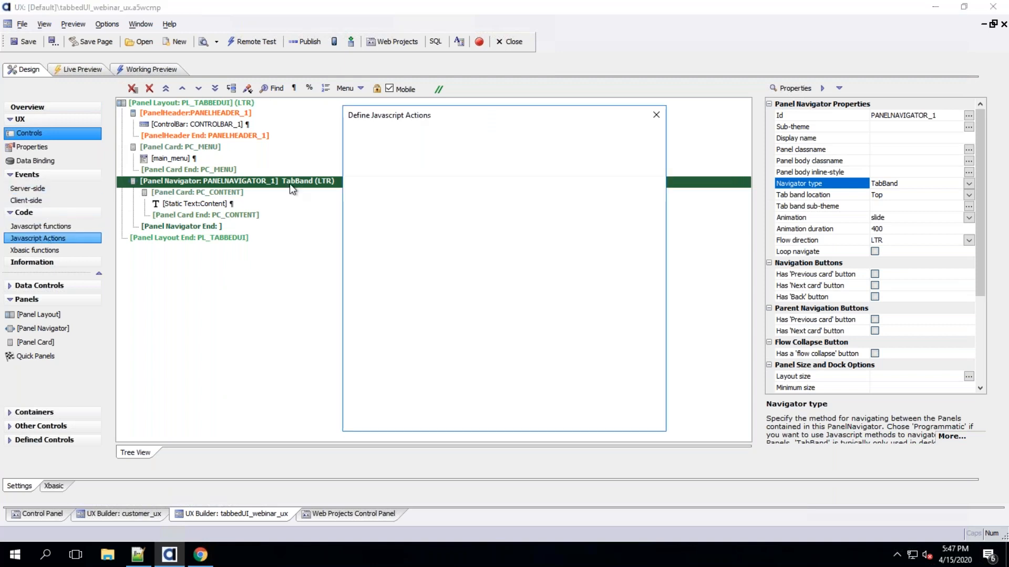
{"action": "double_click", "coordinate": [369, 190]}
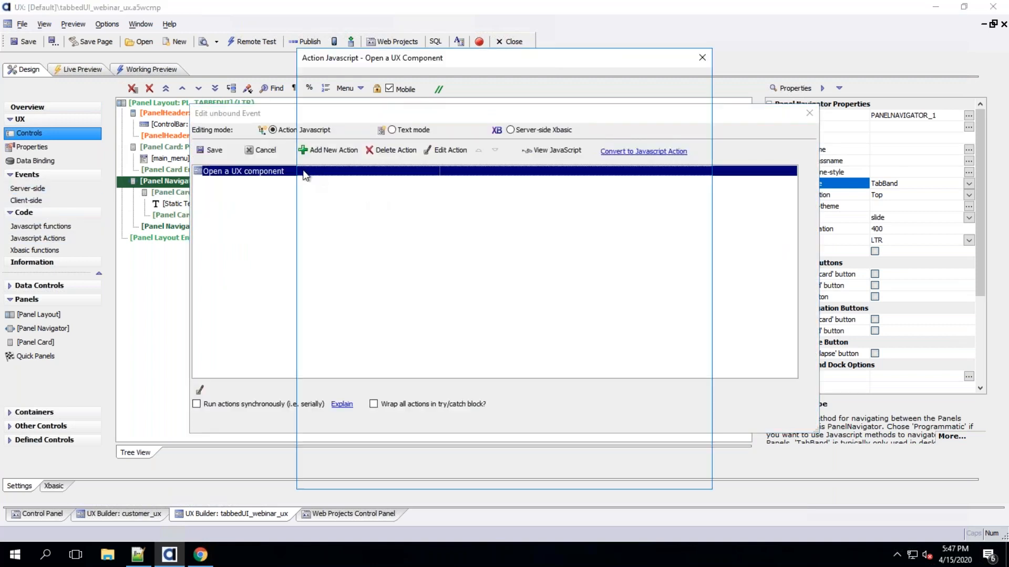
{"action": "double_click", "coordinate": [361, 176]}
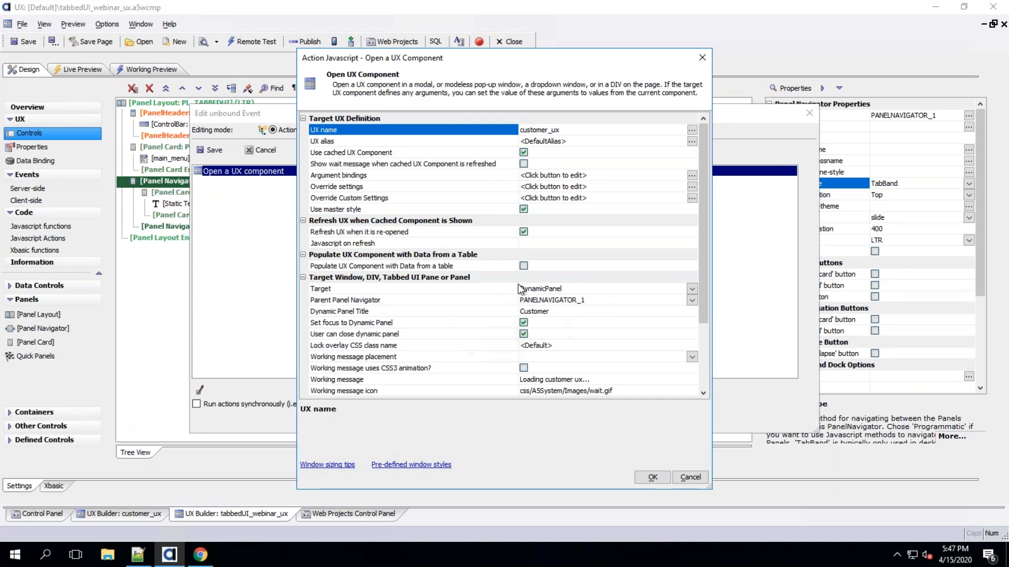
{"action": "left_click", "coordinate": [336, 311]}
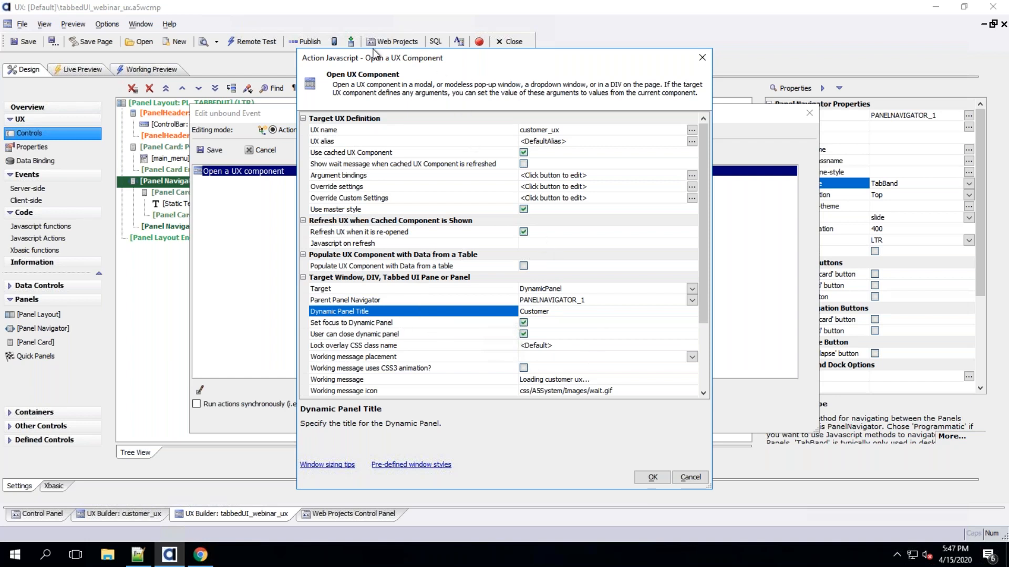
{"action": "left_click", "coordinate": [689, 477]}
{"action": "left_click", "coordinate": [322, 150]}
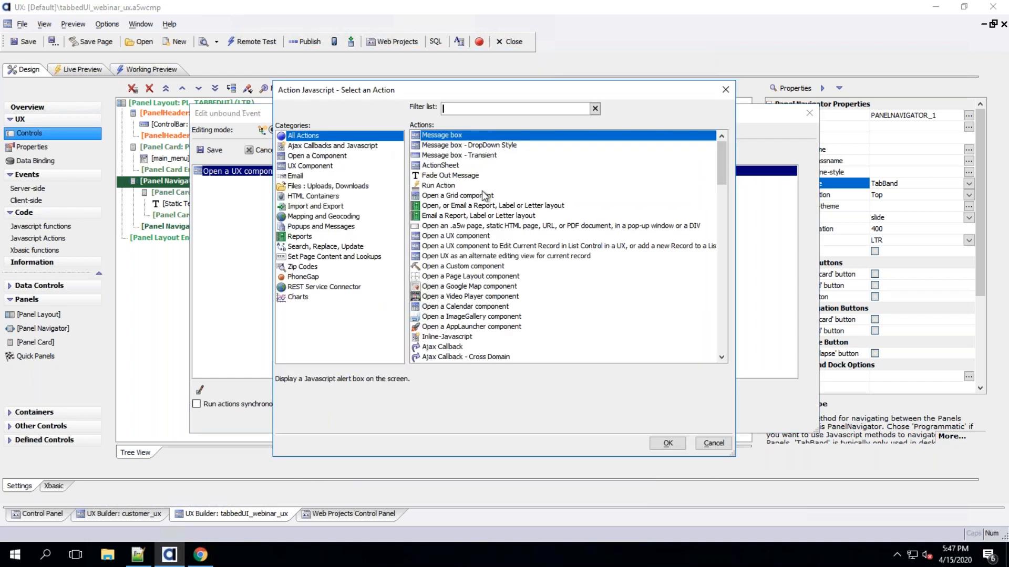
{"action": "left_click", "coordinate": [480, 246]}
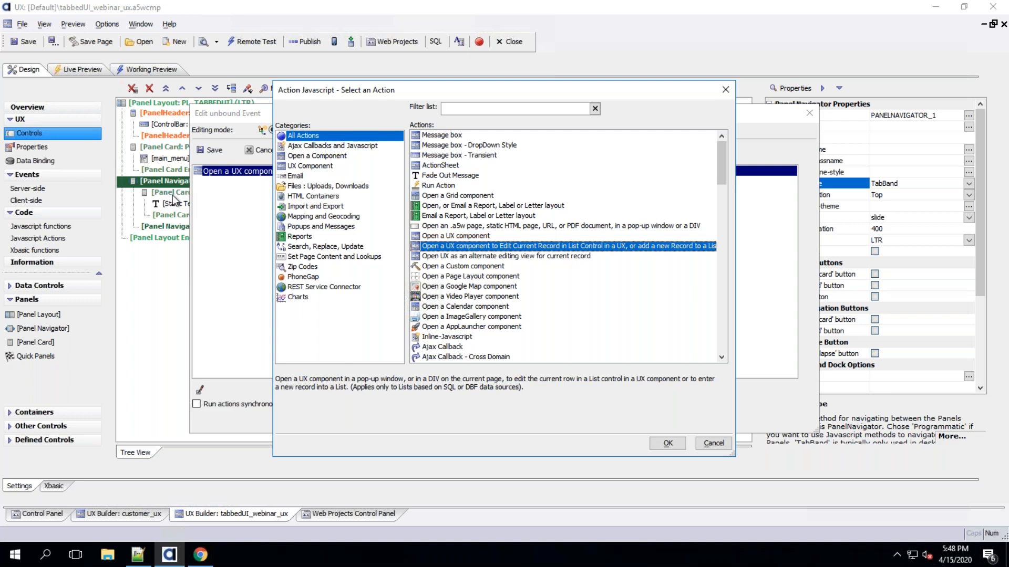
{"action": "left_click", "coordinate": [713, 443]}
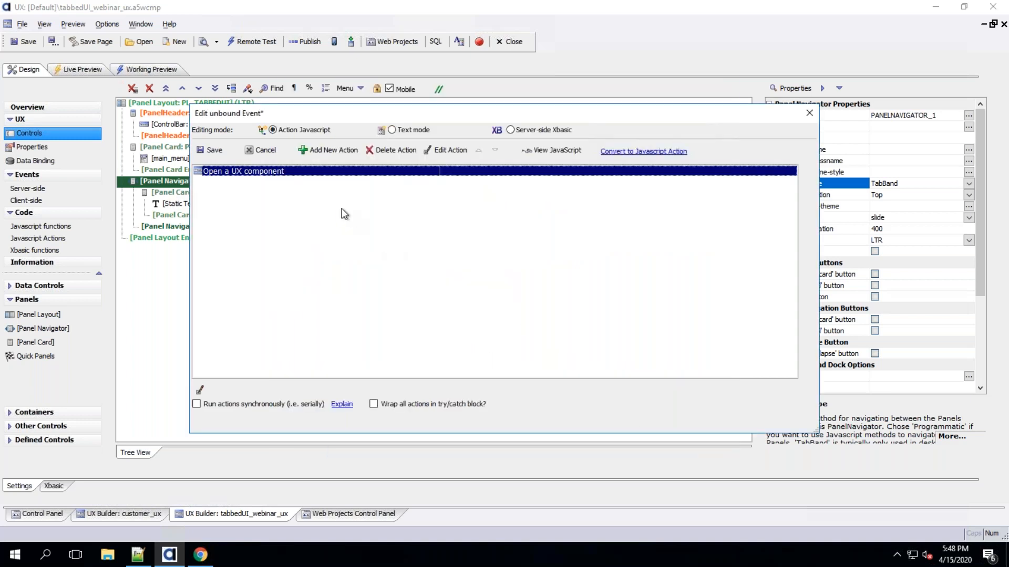
{"action": "left_click", "coordinate": [266, 152]}
{"action": "left_click", "coordinate": [500, 322]}
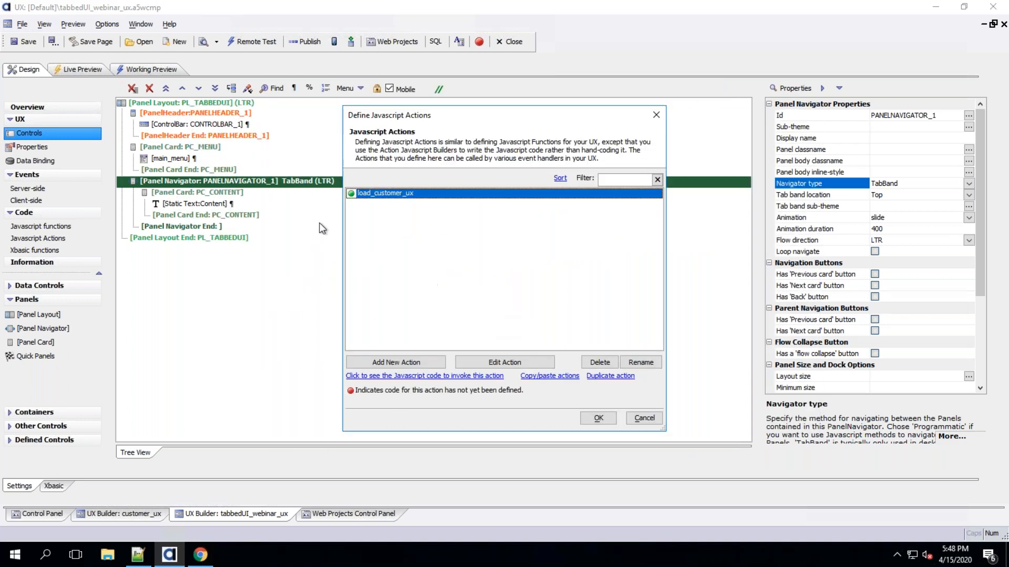
{"action": "left_click", "coordinate": [605, 417]}
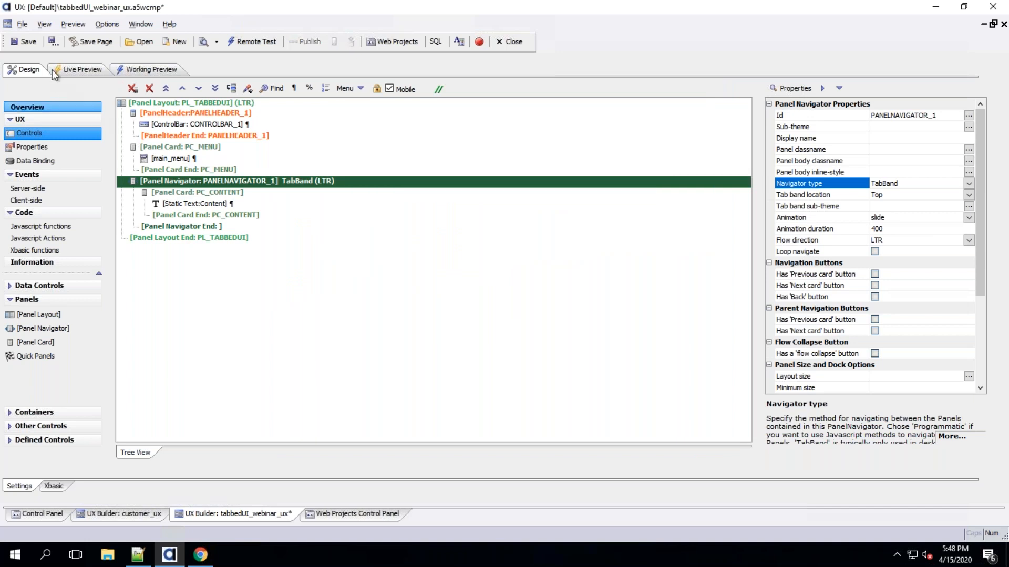
Save the component and set PANELNAVIGATOR_1's animation to none
{"action": "left_click", "coordinate": [33, 45]}
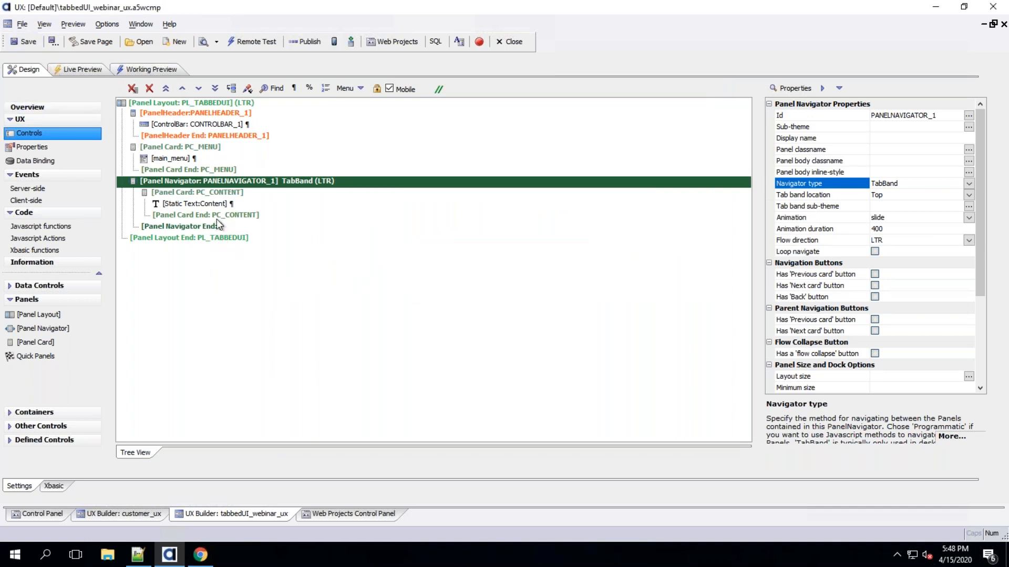
{"action": "left_click", "coordinate": [223, 192]}
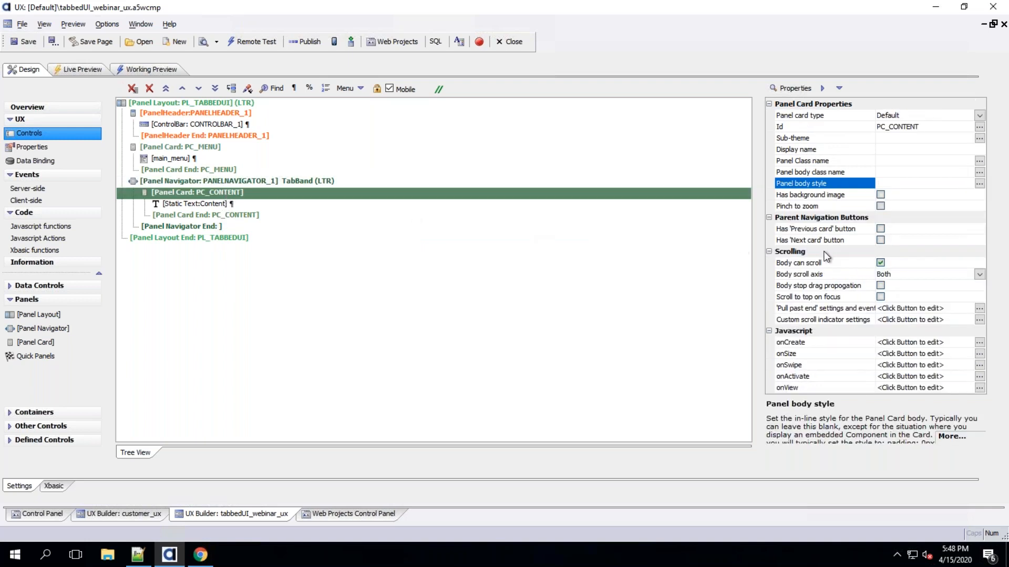
{"action": "left_click", "coordinate": [209, 181]}
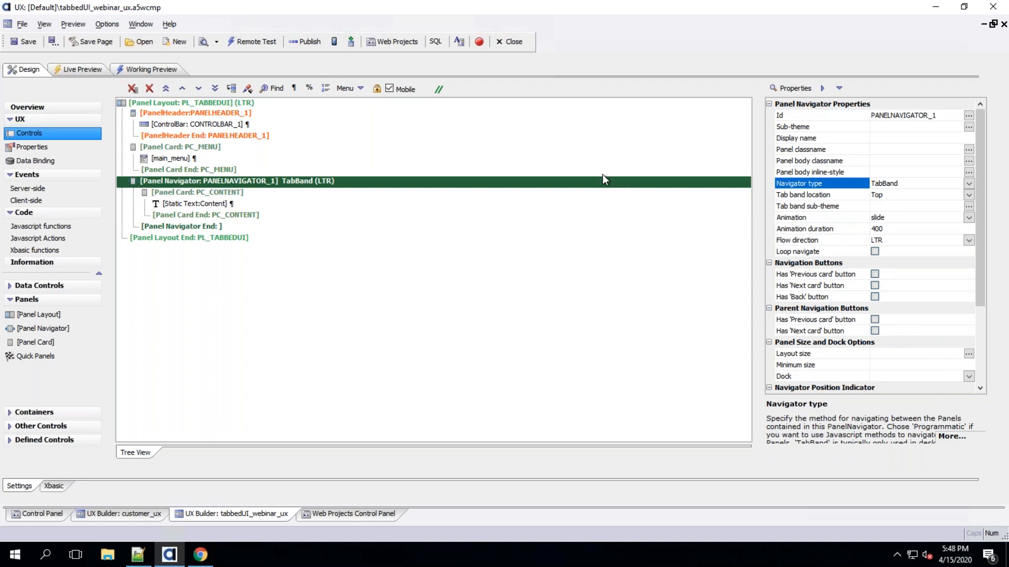
{"action": "left_click", "coordinate": [966, 216]}
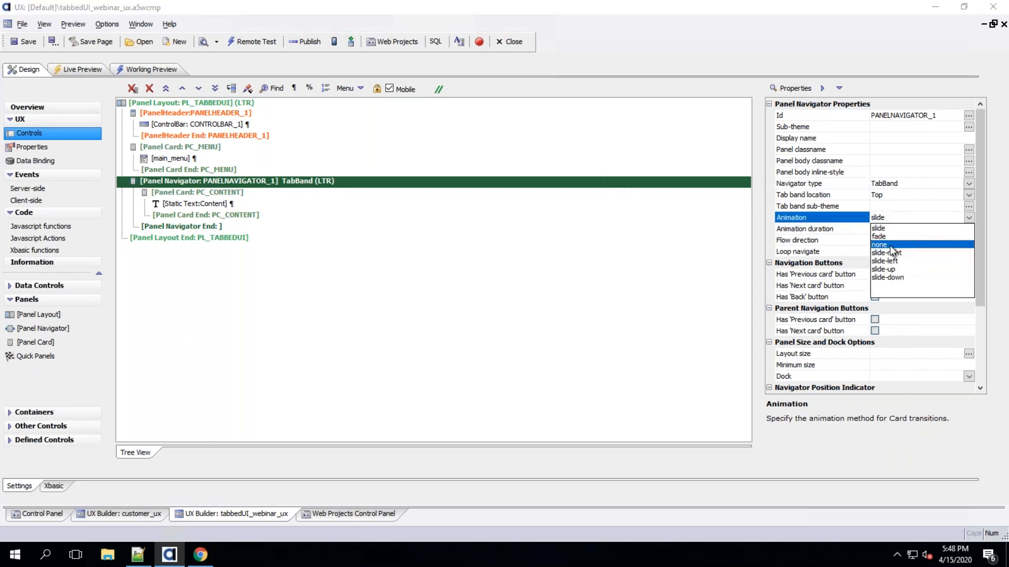
{"action": "left_click", "coordinate": [890, 245]}
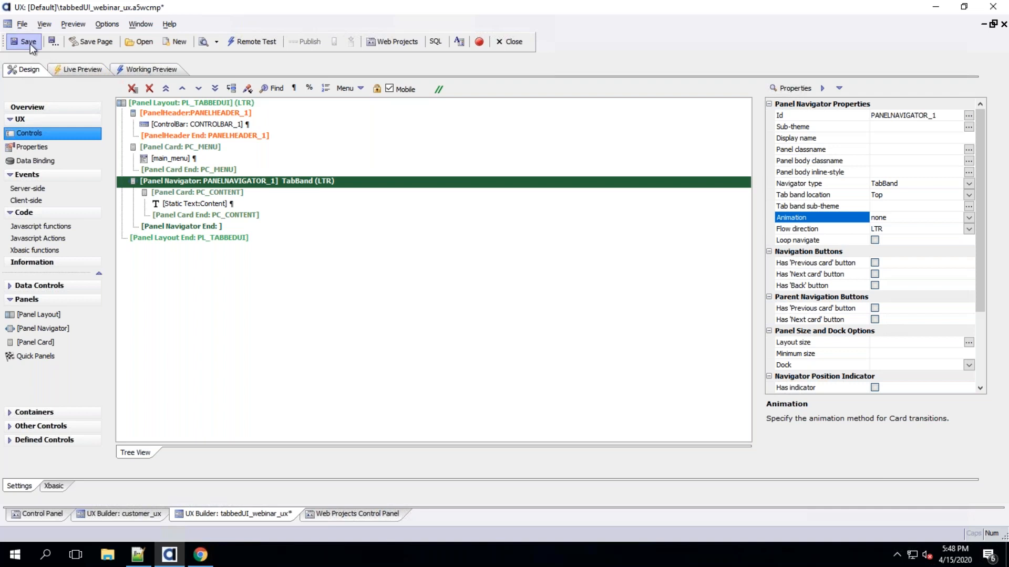
Open the Customer menu item in the iPad Working Preview to test the tab without animation
{"action": "left_click", "coordinate": [153, 68]}
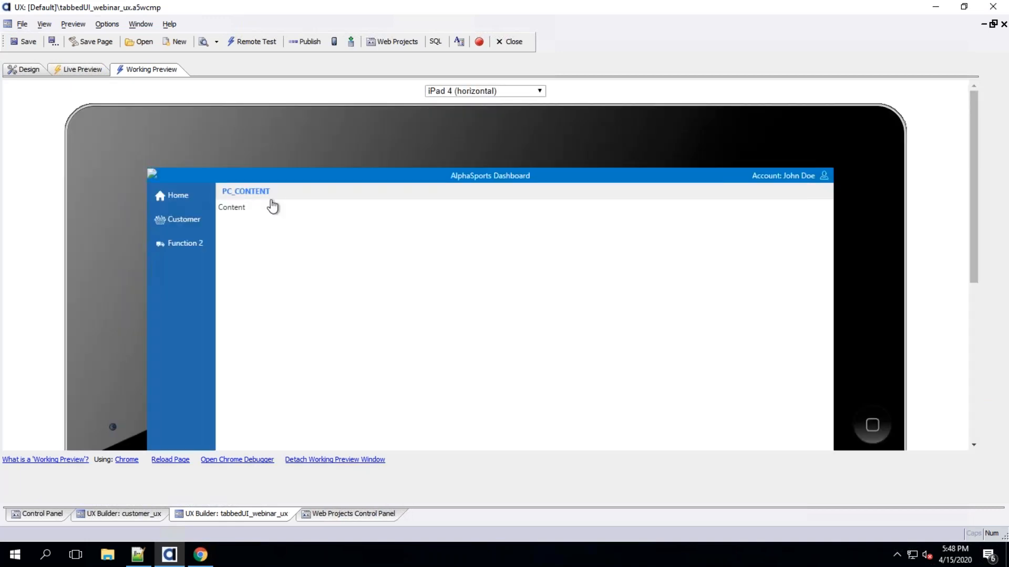
{"action": "left_click", "coordinate": [190, 224]}
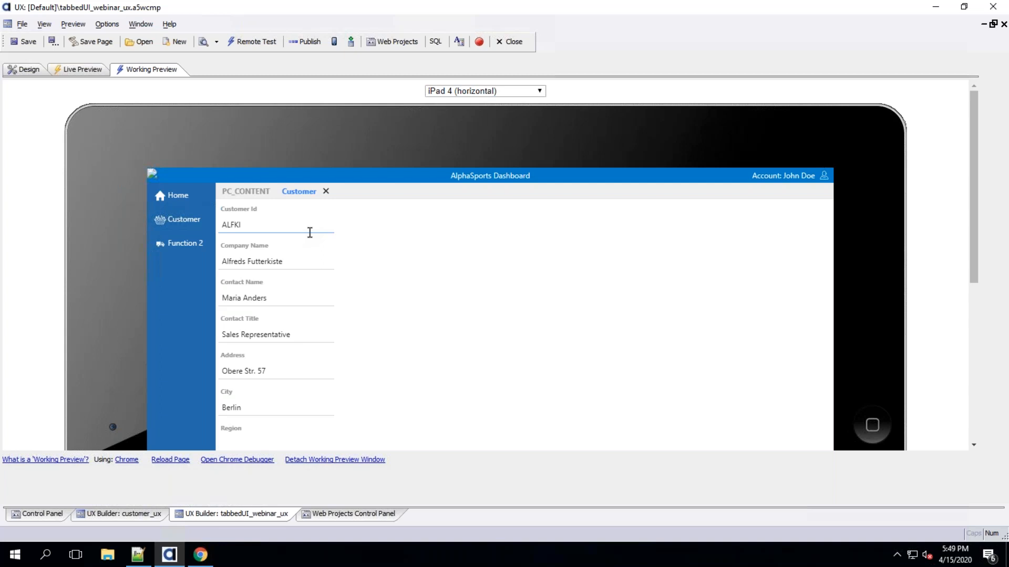
{"action": "left_click", "coordinate": [23, 69]}
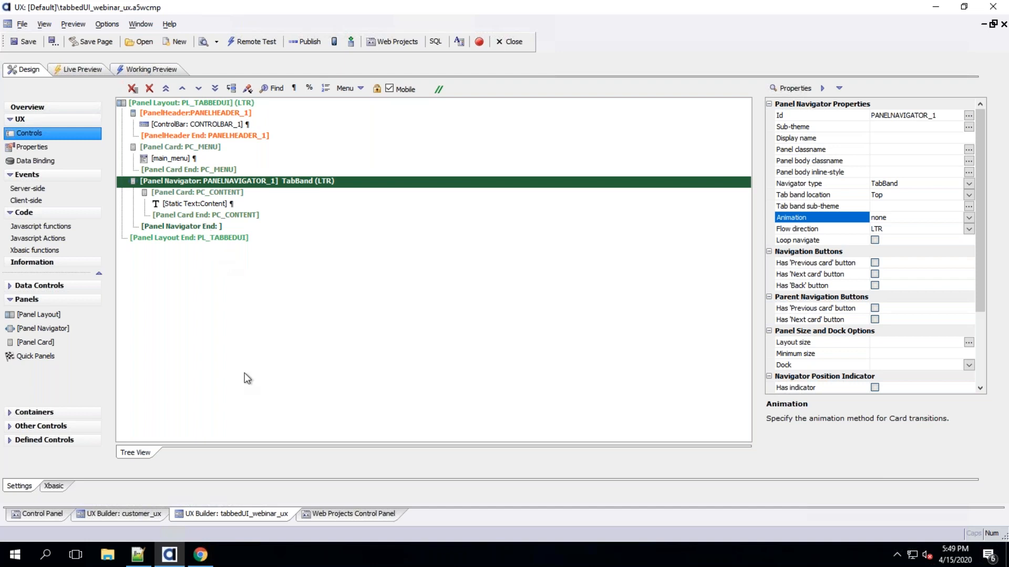
Review the project's web security configuration and its users and groups
{"action": "left_click", "coordinate": [330, 514]}
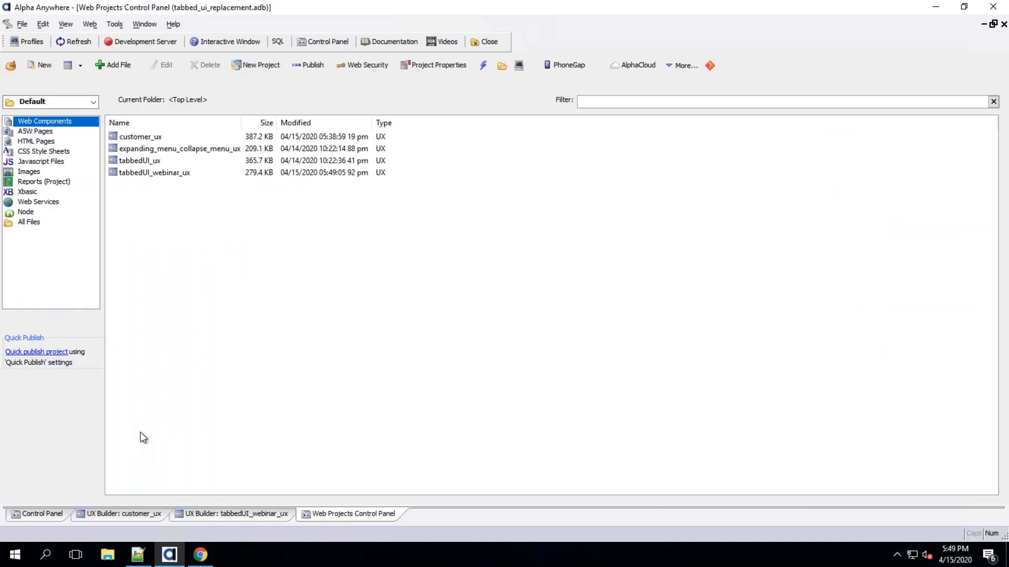
{"action": "left_click", "coordinate": [362, 68]}
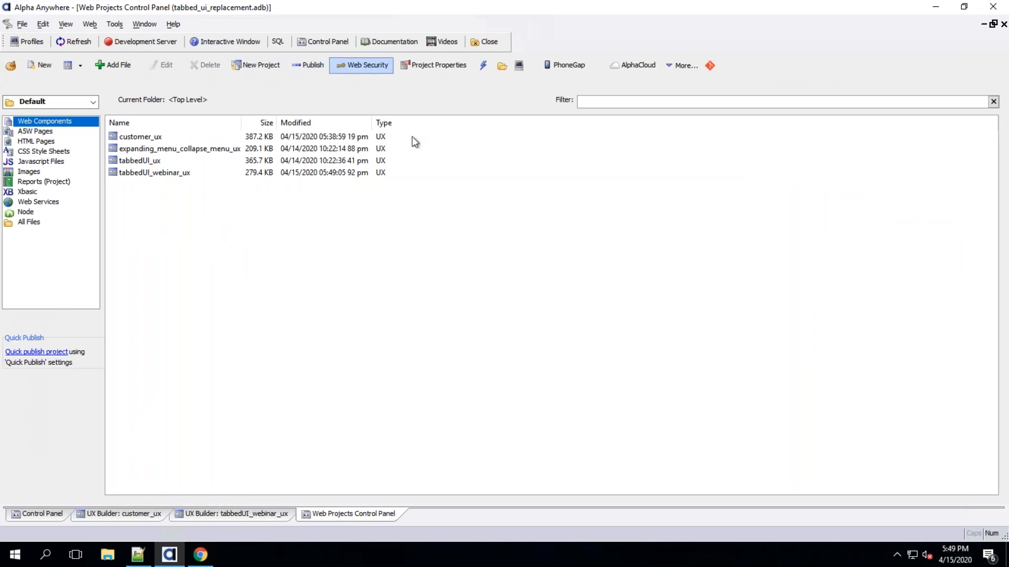
{"action": "double_click", "coordinate": [425, 202]}
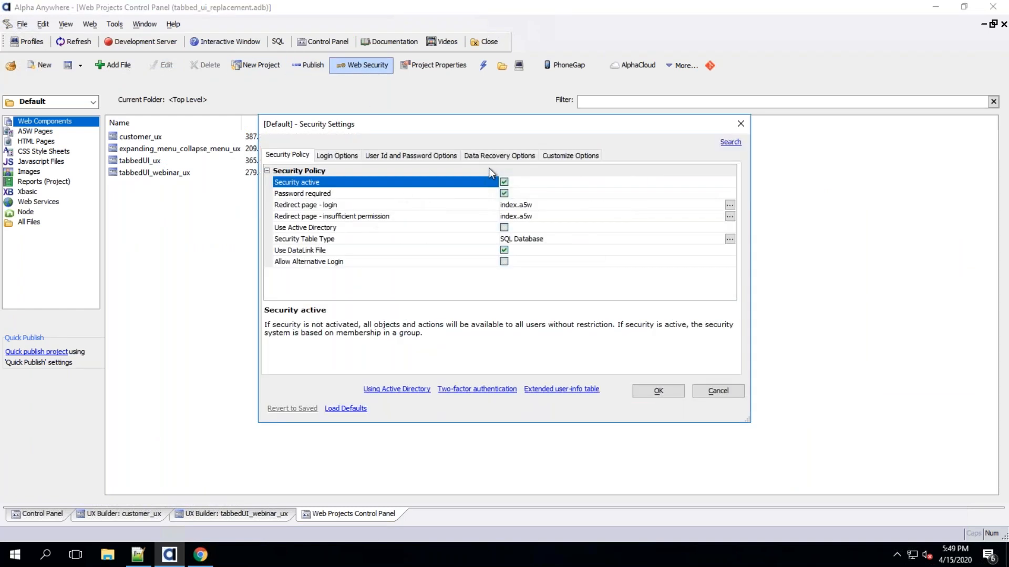
{"action": "left_click", "coordinate": [732, 392]}
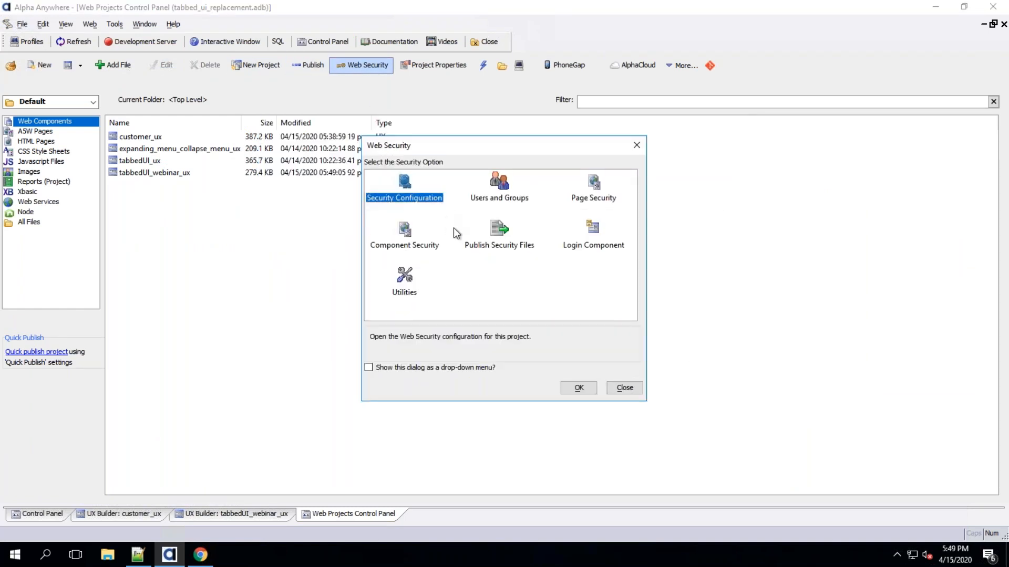
{"action": "double_click", "coordinate": [498, 183]}
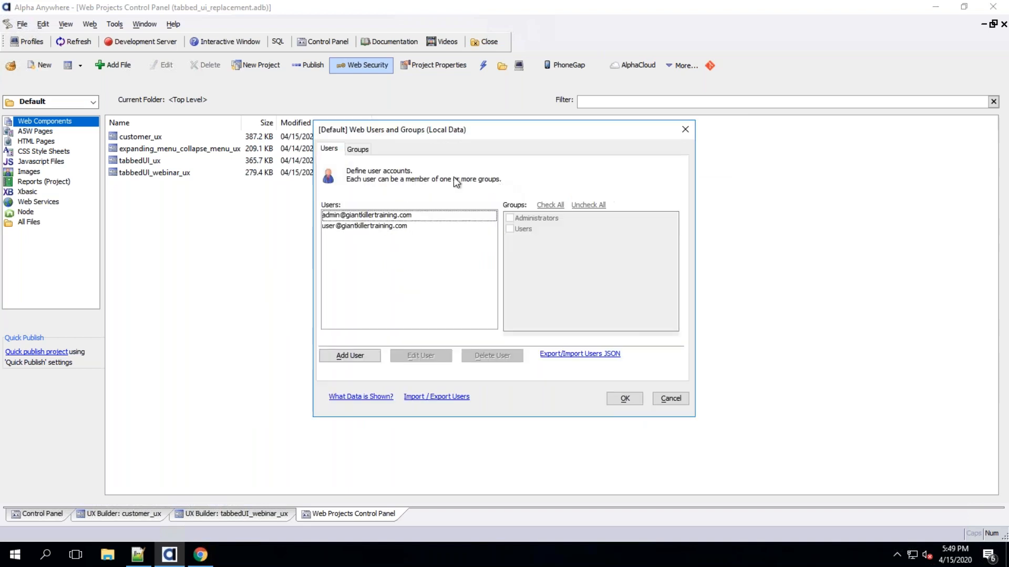
{"action": "left_click", "coordinate": [677, 404]}
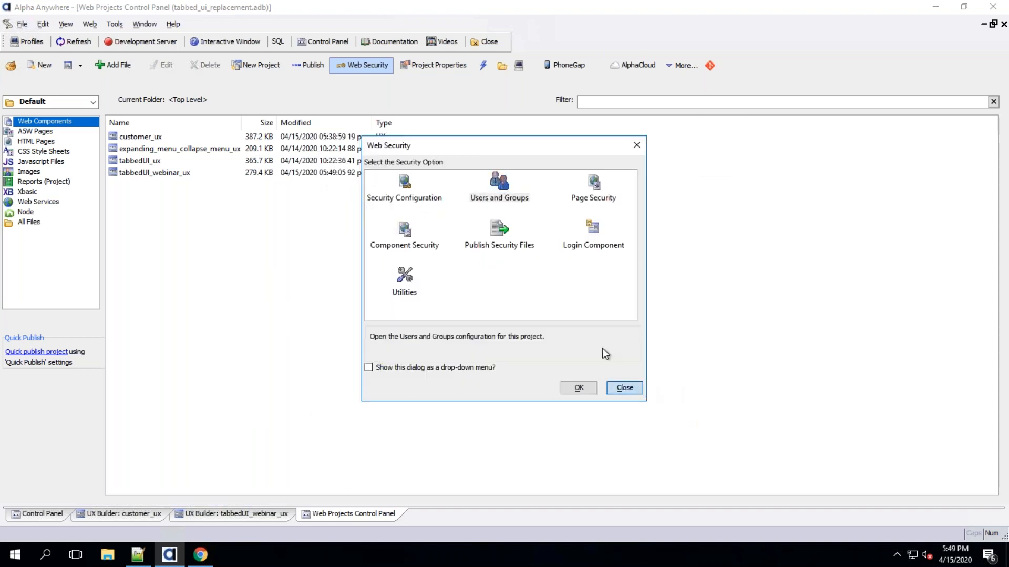
{"action": "left_click", "coordinate": [635, 387]}
Publish all project files to the Local Webroot profile
{"action": "left_click", "coordinate": [118, 46]}
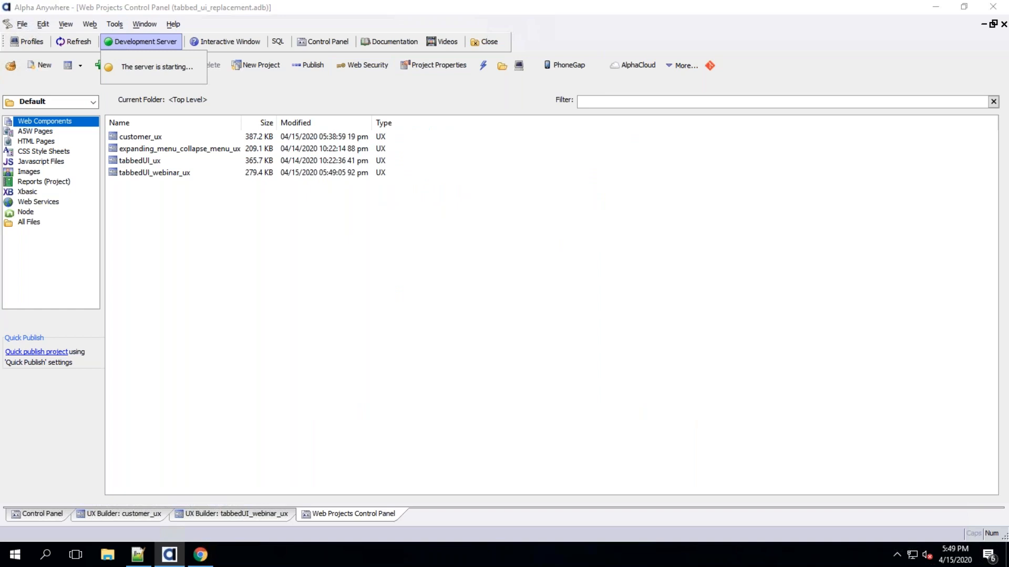
{"action": "left_click", "coordinate": [307, 63]}
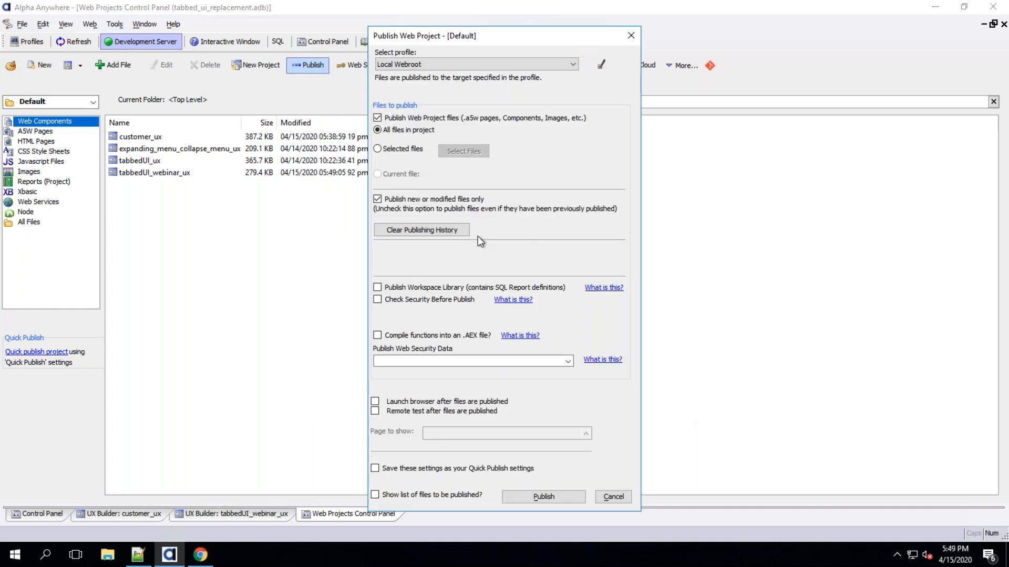
{"action": "left_click", "coordinate": [538, 498]}
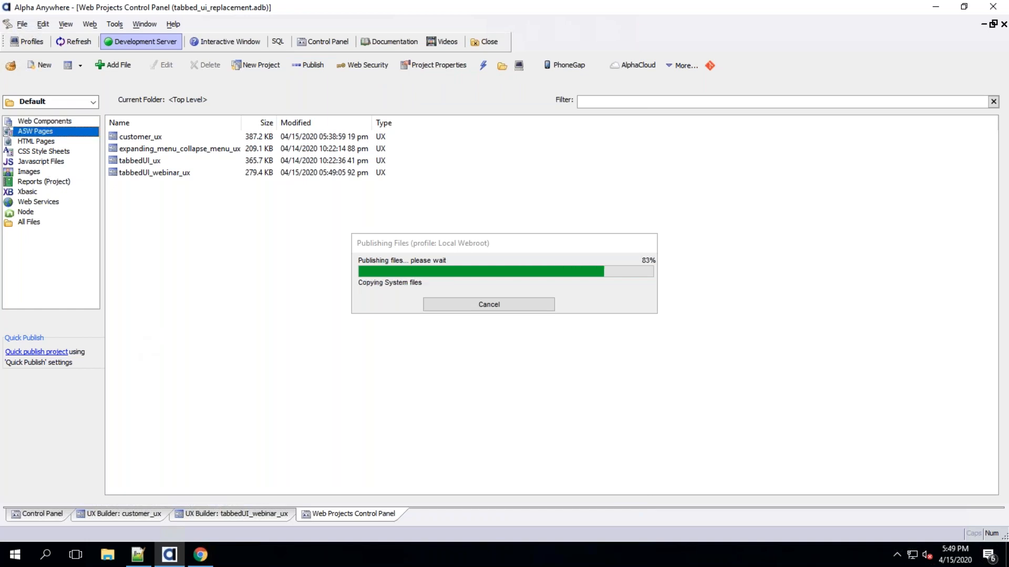
{"action": "left_click", "coordinate": [505, 305]}
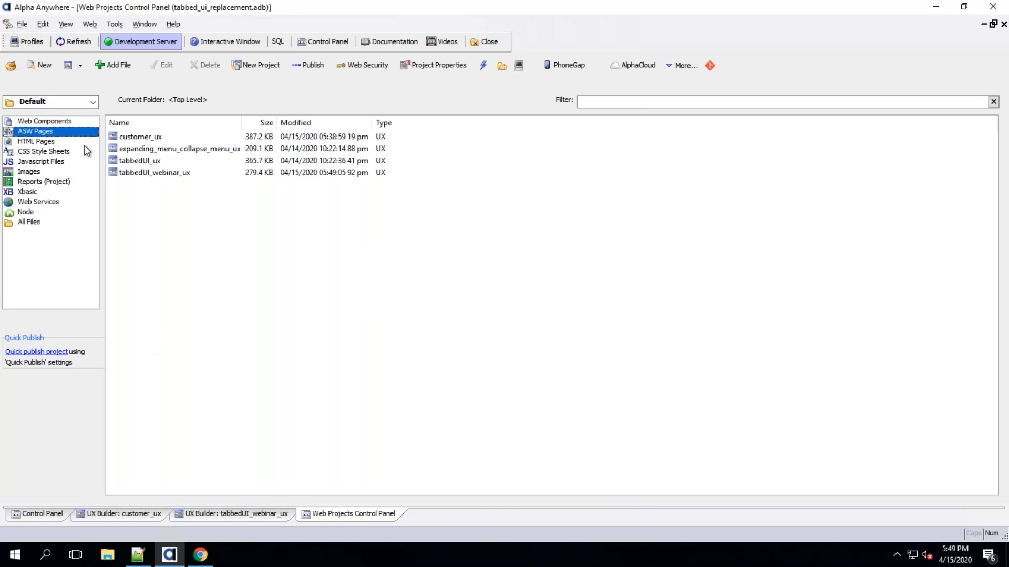
Open the index ASW page from the project's pages in the browser
{"action": "left_click", "coordinate": [46, 124]}
{"action": "left_click", "coordinate": [46, 132]}
{"action": "left_click", "coordinate": [128, 149]}
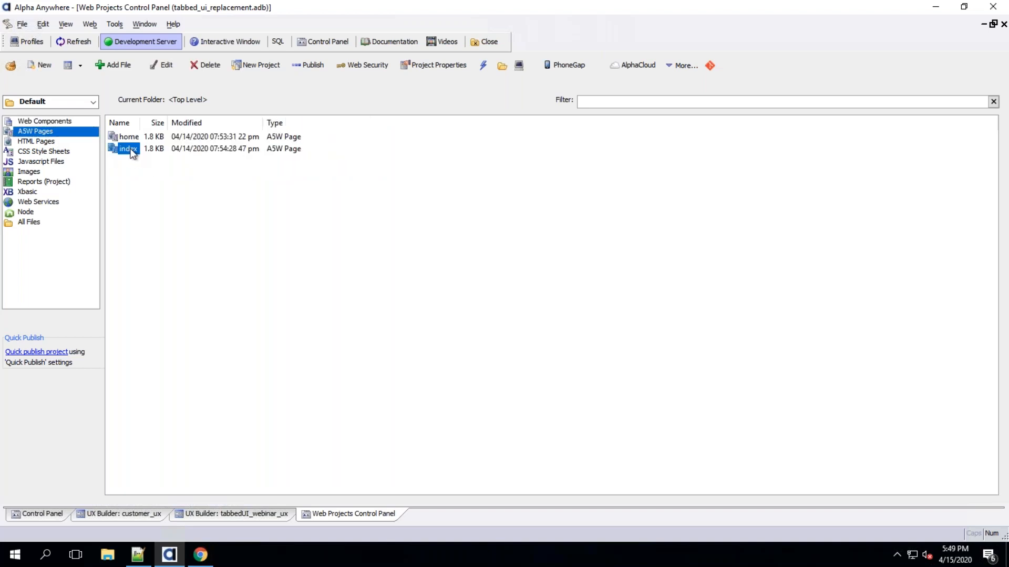
{"action": "right_click", "coordinate": [132, 152]}
{"action": "left_click", "coordinate": [362, 278]}
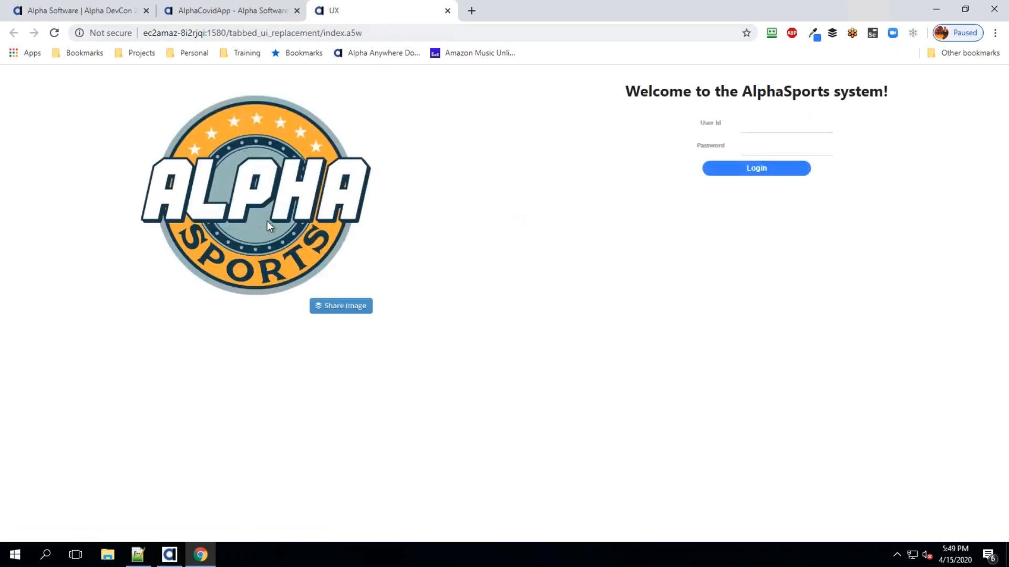
Log in to the AlphaSports page with the admin user's e-mail and password, dismissing the login alert
{"action": "left_click", "coordinate": [759, 129]}
{"action": "key", "text": "Tab"}
{"action": "type", "text": "••••••••"}
{"action": "left_click", "coordinate": [746, 175]}
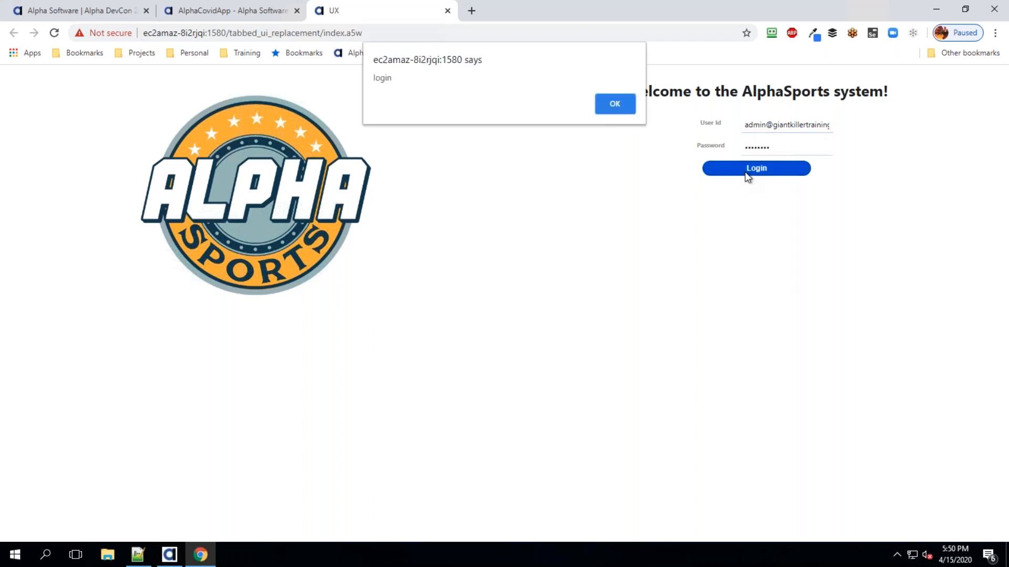
{"action": "left_click", "coordinate": [622, 103]}
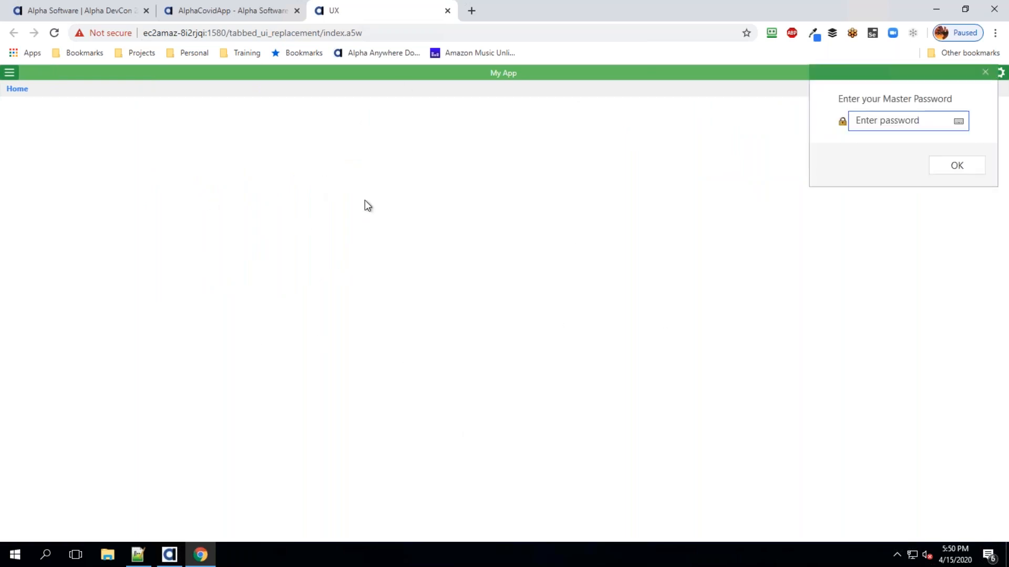
Examine the published app's side menu and settings menu
{"action": "left_click", "coordinate": [985, 72]}
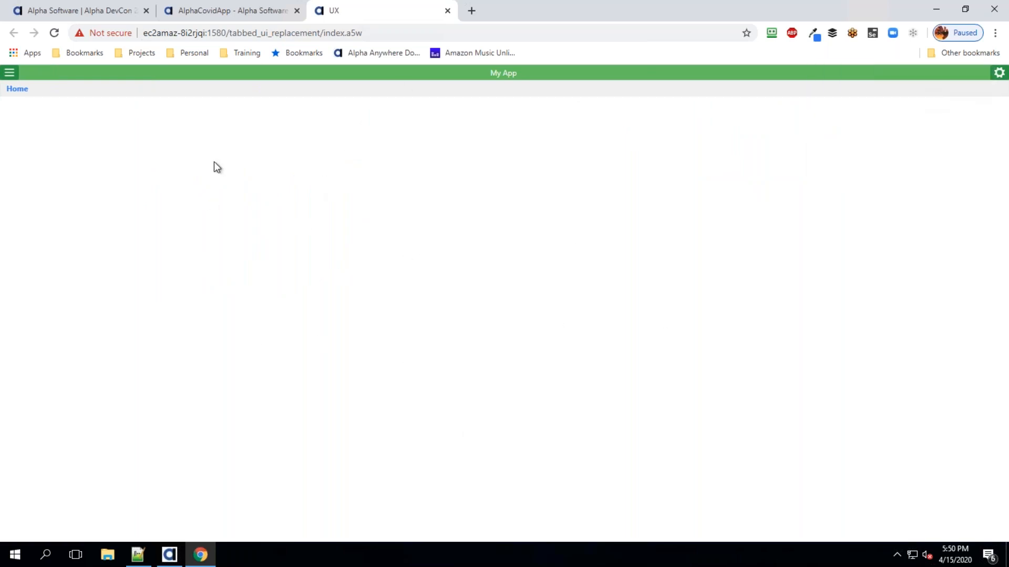
{"action": "left_click", "coordinate": [10, 73]}
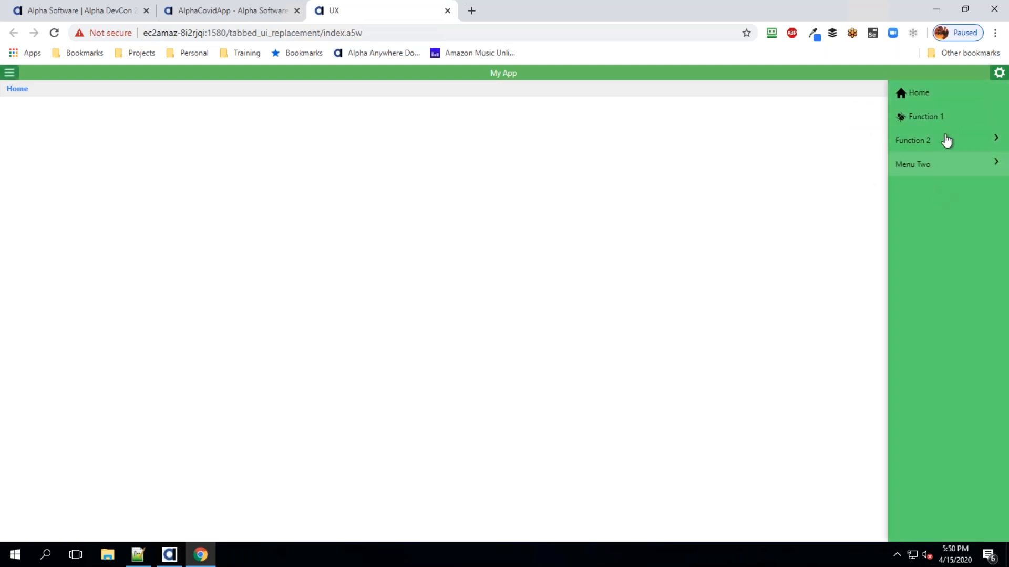
{"action": "left_click", "coordinate": [999, 74]}
{"action": "left_click", "coordinate": [999, 74]}
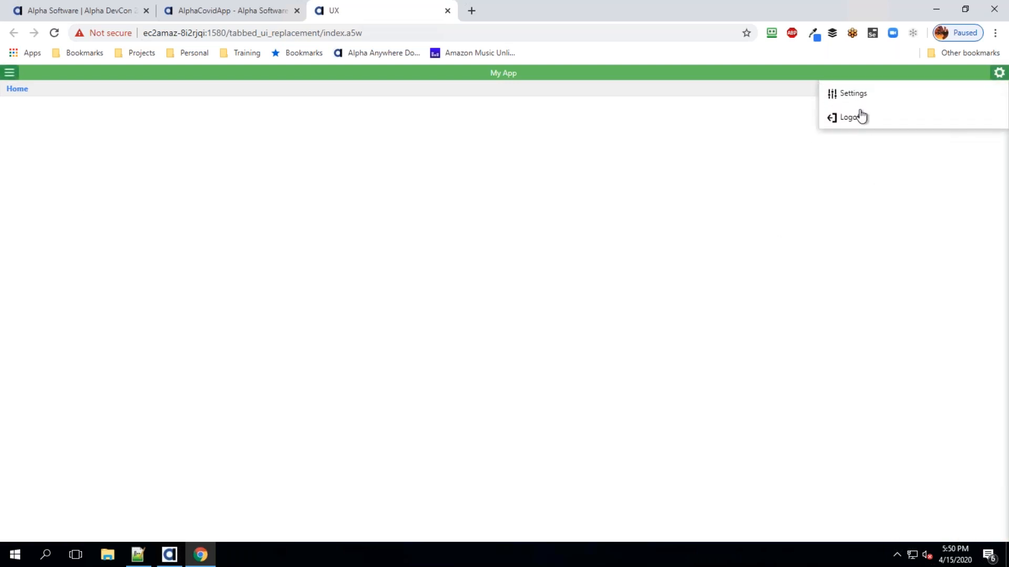
Log off from the published app through the settings menu
{"action": "left_click", "coordinate": [585, 154]}
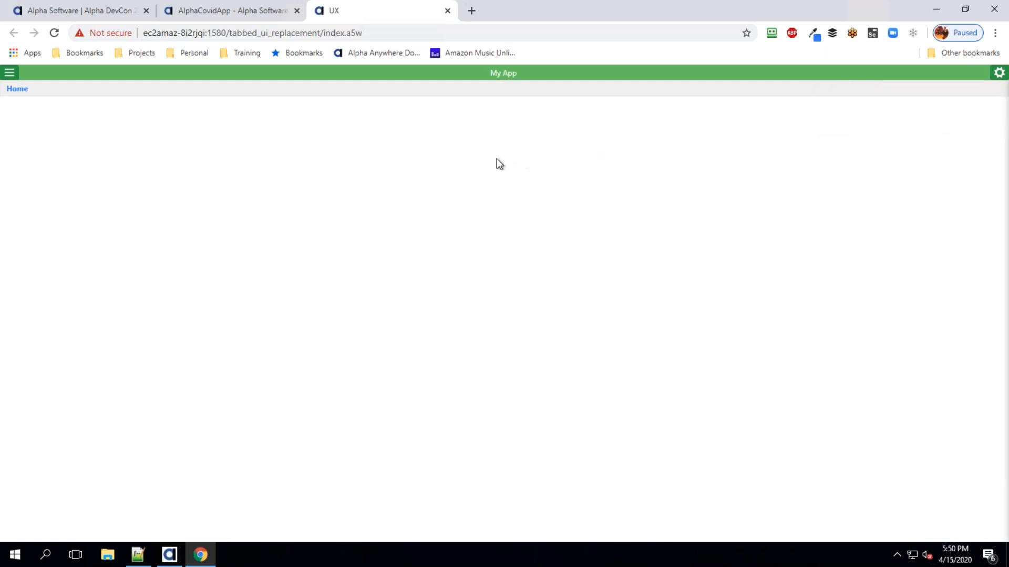
{"action": "left_click", "coordinate": [999, 73]}
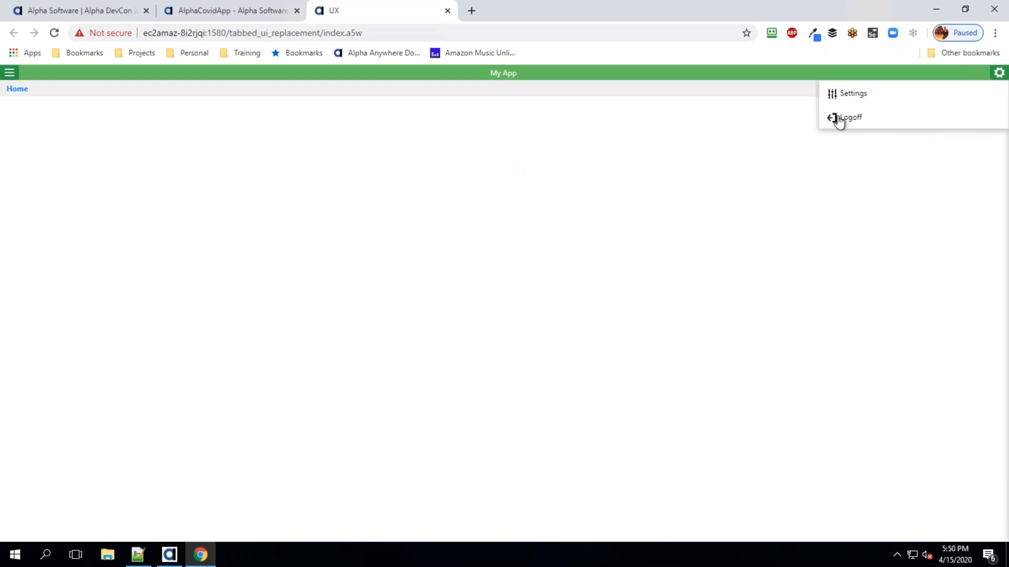
{"action": "left_click", "coordinate": [839, 118]}
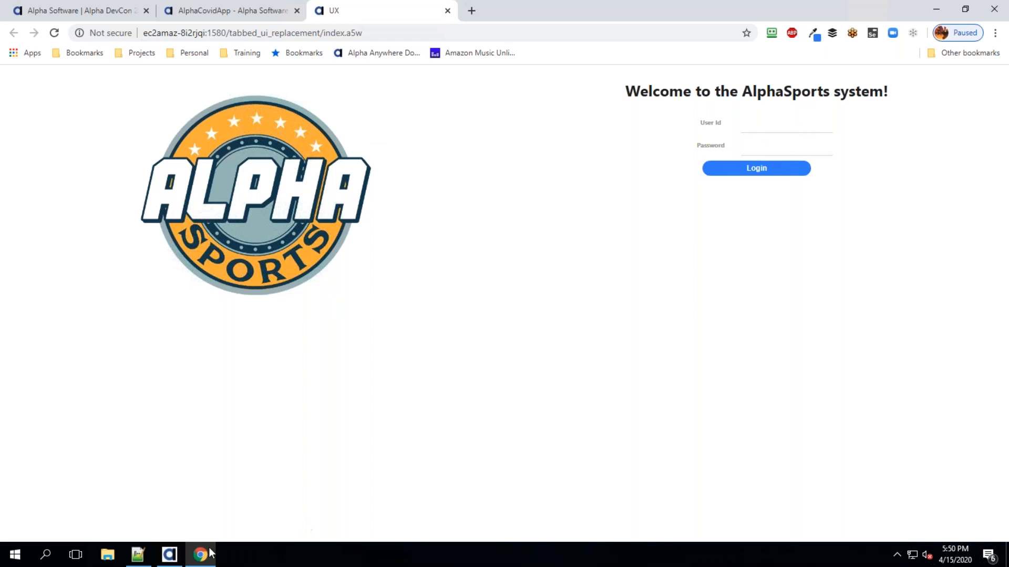
Open the tabbedUI_ux component and examine its login panel card and panel layout structure in the tree
{"action": "left_click", "coordinate": [169, 554]}
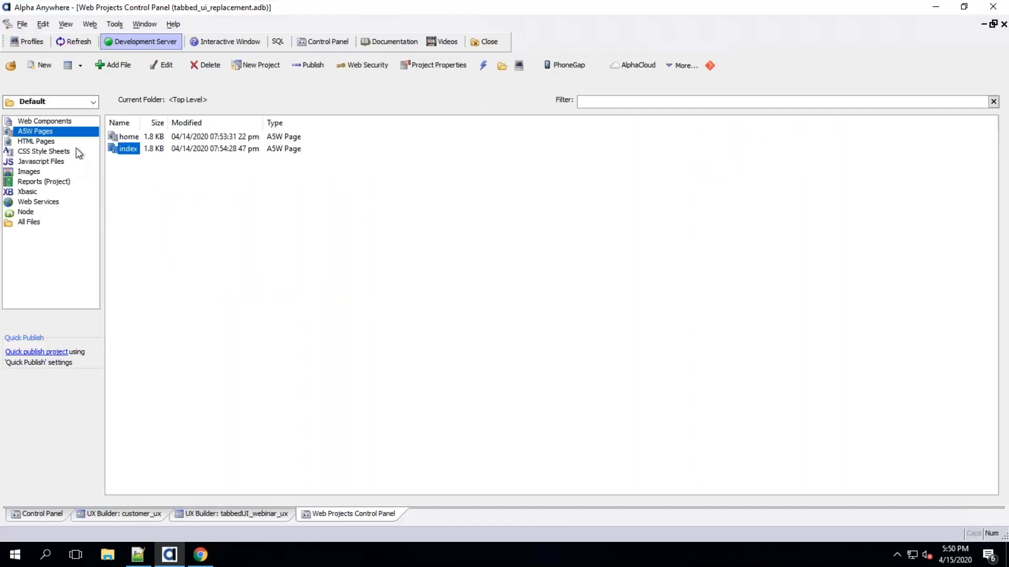
{"action": "left_click", "coordinate": [68, 121]}
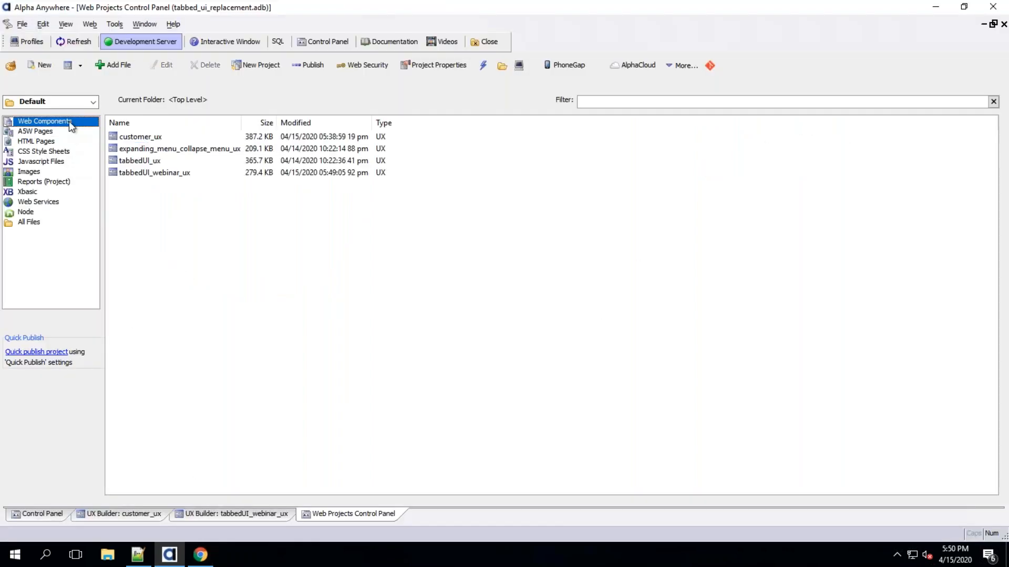
{"action": "left_click", "coordinate": [144, 161]}
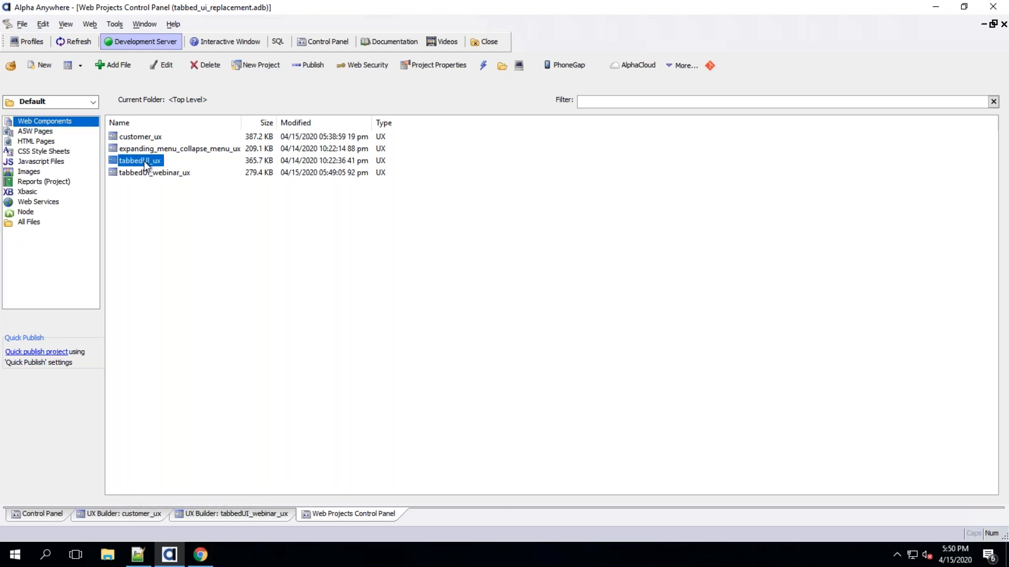
{"action": "double_click", "coordinate": [144, 161]}
{"action": "left_click_drag", "start_coordinate": [191, 124], "coordinate": [185, 239]}
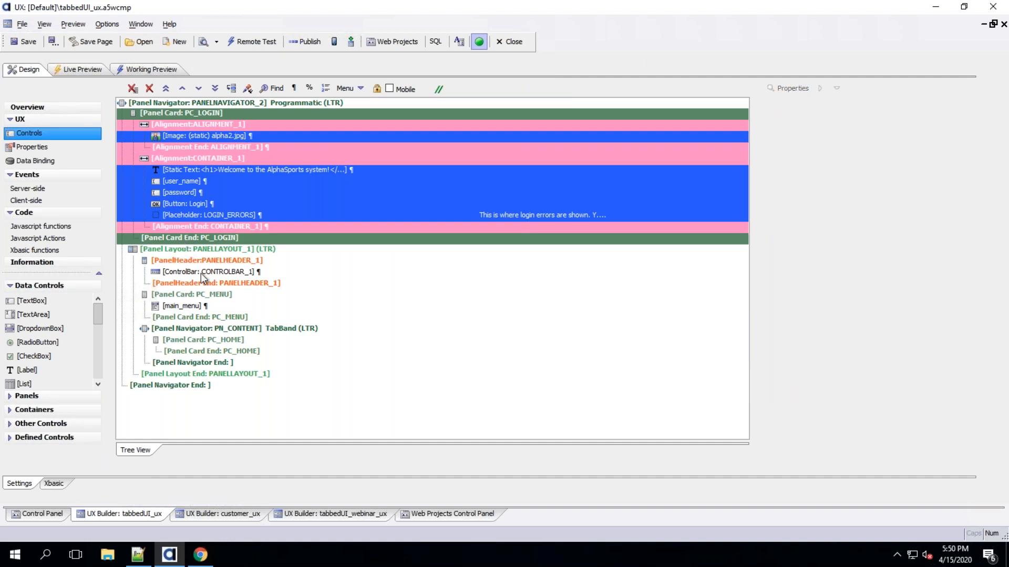
{"action": "left_click", "coordinate": [237, 217]}
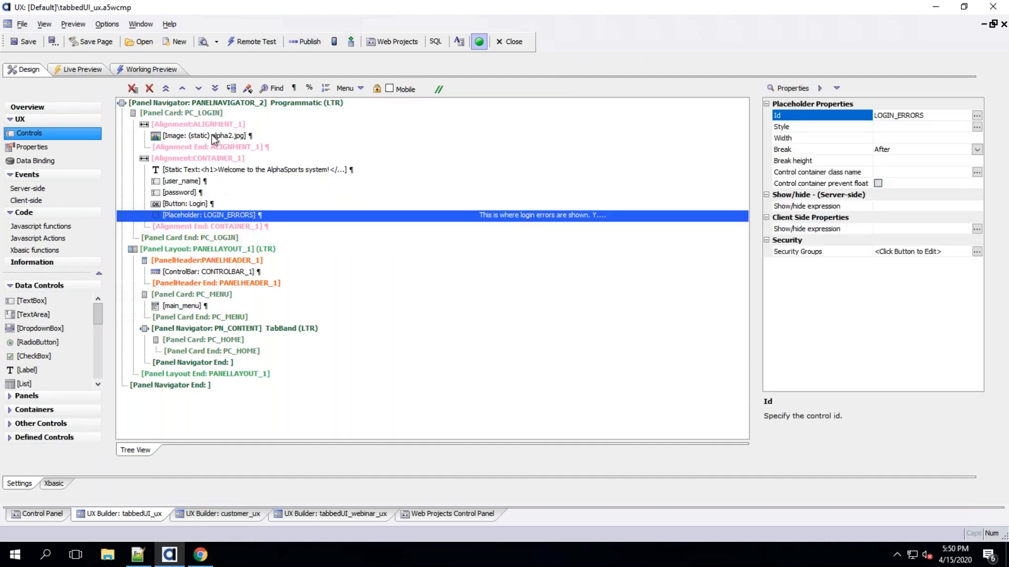
{"action": "left_click", "coordinate": [210, 136]}
{"action": "left_click_drag", "start_coordinate": [185, 182], "coordinate": [184, 196]}
{"action": "left_click", "coordinate": [186, 206]}
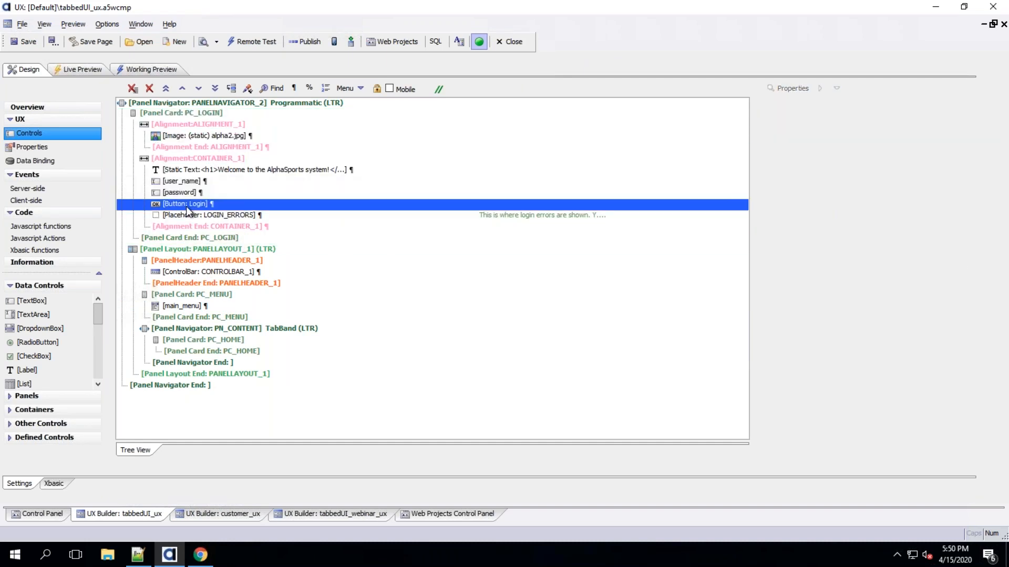
{"action": "left_click_drag", "start_coordinate": [195, 250], "coordinate": [211, 362]}
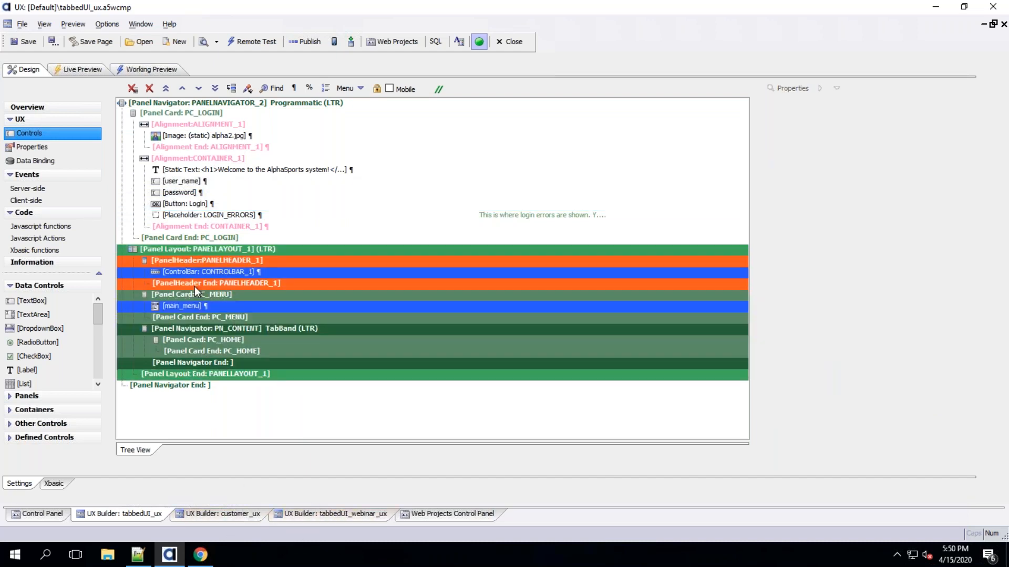
{"action": "left_click", "coordinate": [224, 204]}
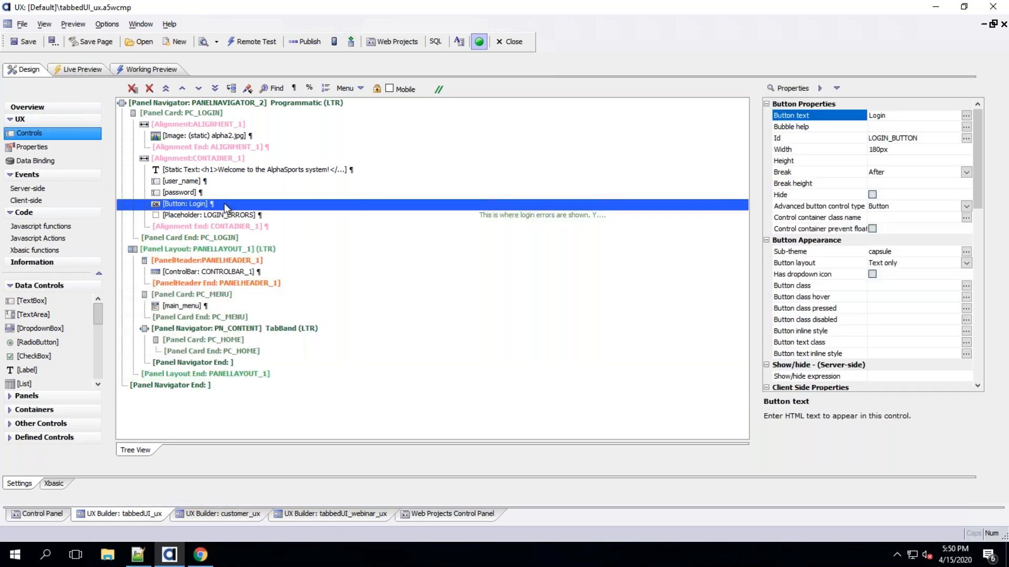
{"action": "left_click", "coordinate": [185, 113]}
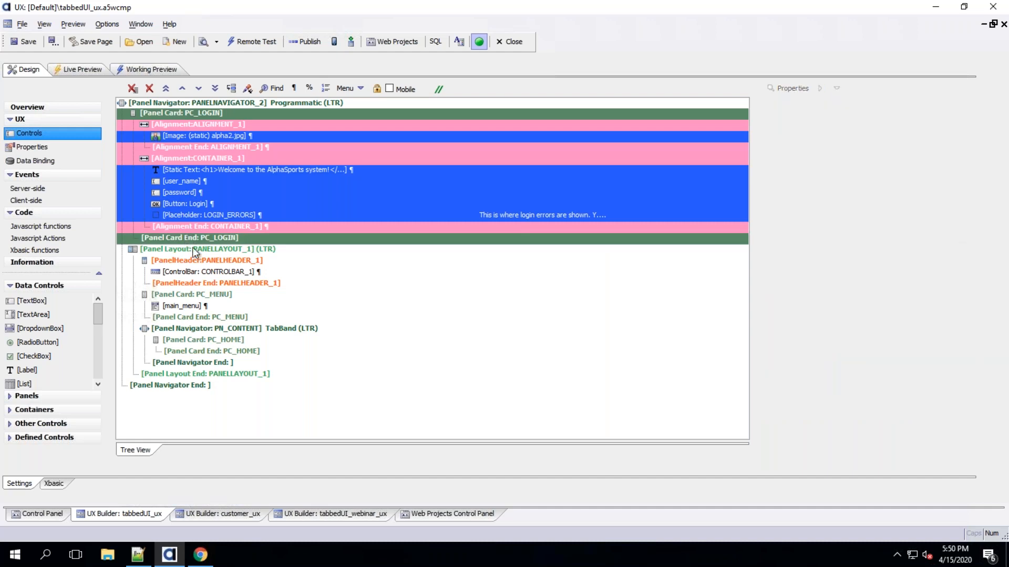
{"action": "left_click", "coordinate": [192, 248]}
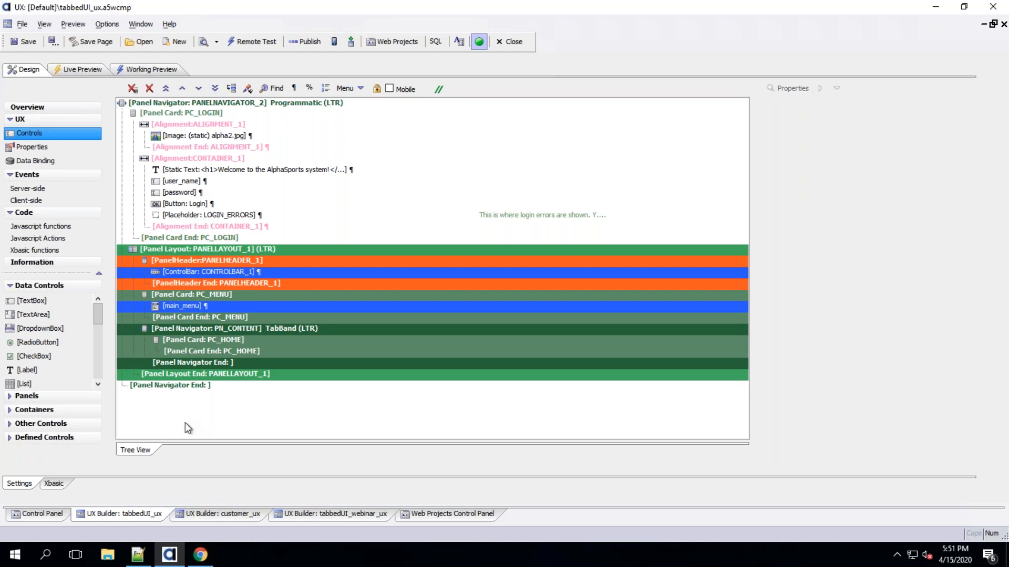
{"action": "left_click", "coordinate": [200, 555]}
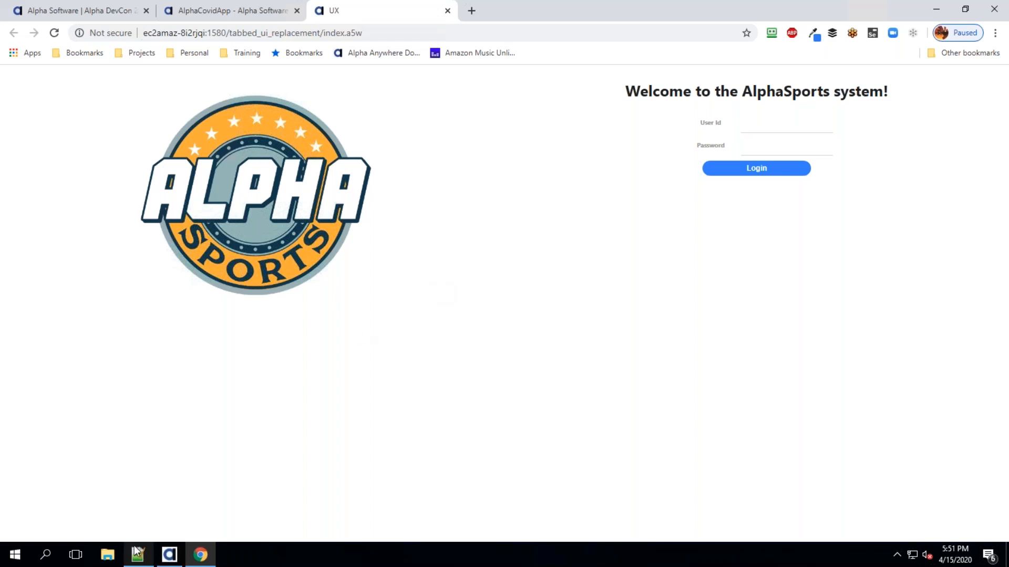
{"action": "left_click", "coordinate": [168, 555]}
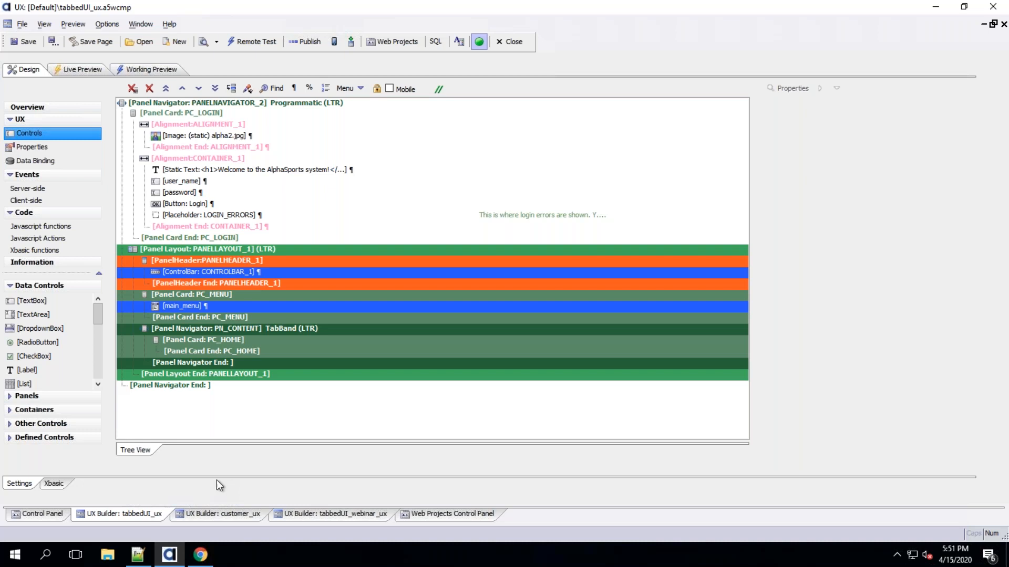
{"action": "left_click", "coordinate": [229, 272]}
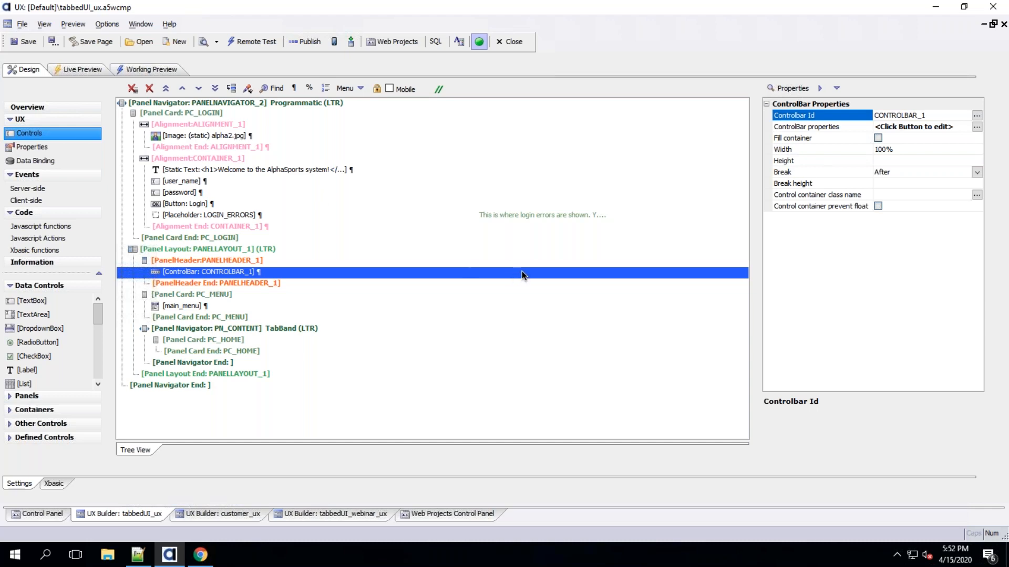
{"action": "key", "text": "ctrl+Up"}
Return to the title slide of the Keynote presentation and switch back to the remote desktop
{"action": "left_click", "coordinate": [355, 255]}
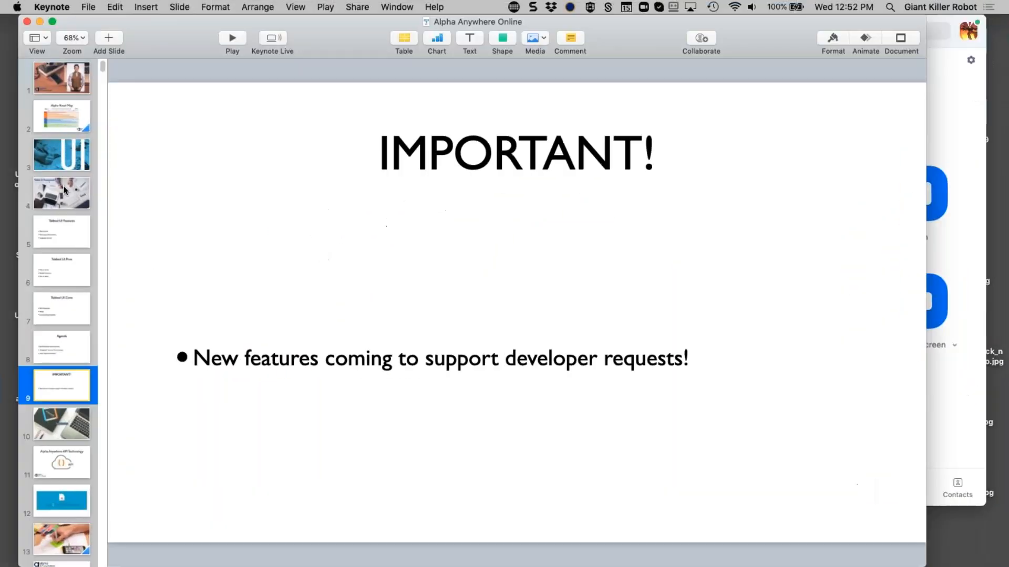
{"action": "left_click", "coordinate": [62, 187]}
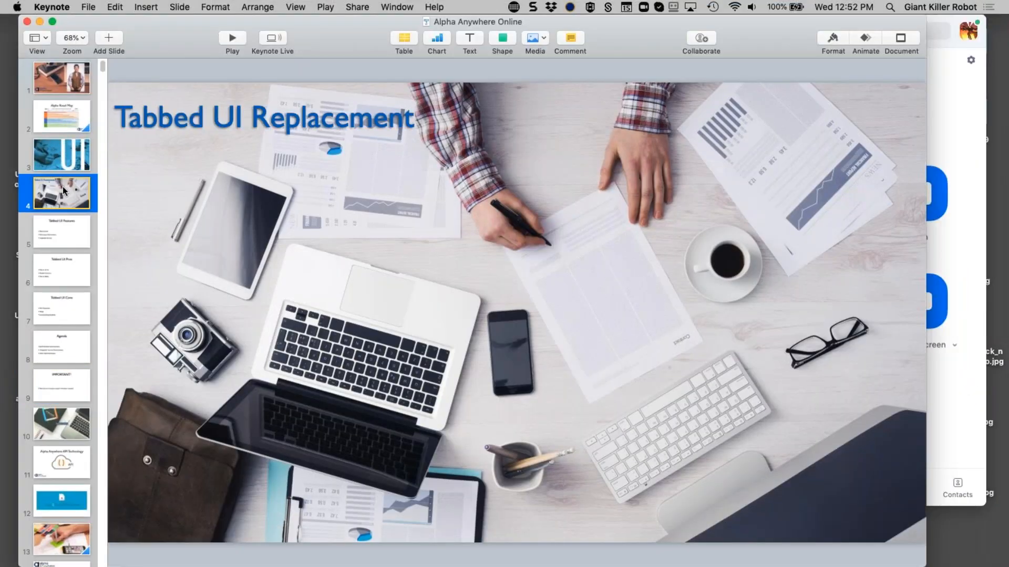
{"action": "left_click", "coordinate": [66, 87]}
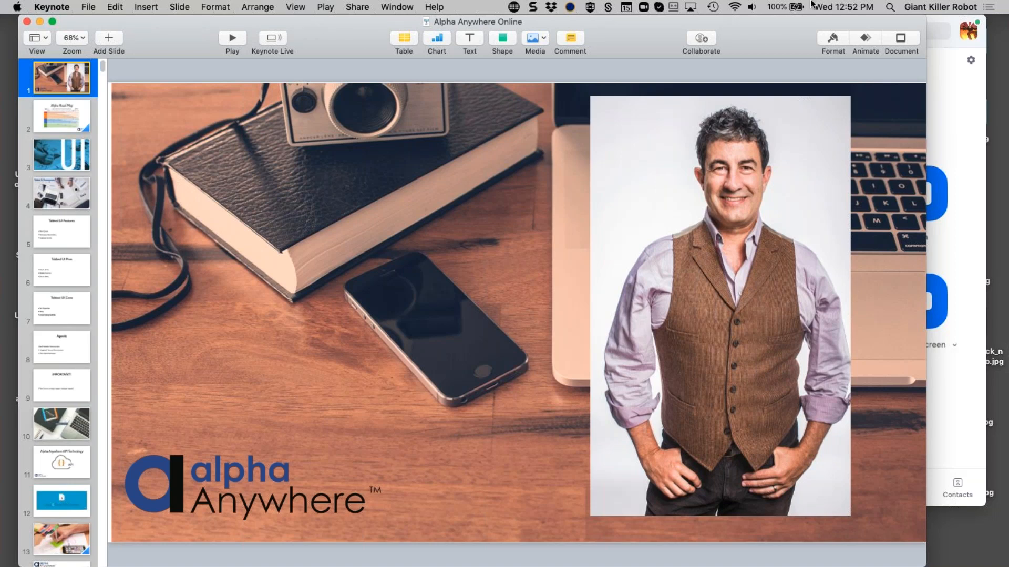
{"action": "mouse_move", "coordinate": [1008, 0]}
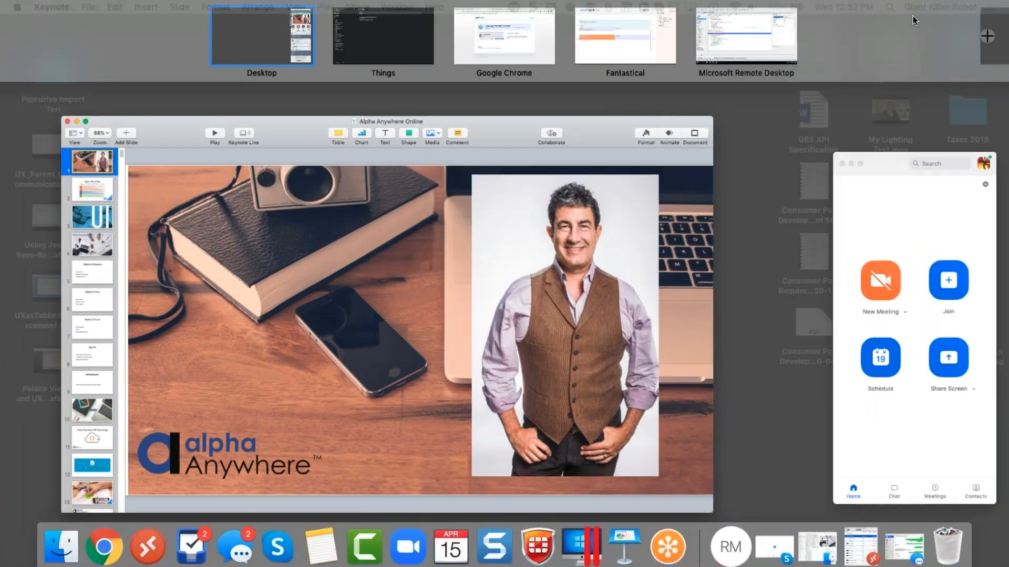
{"action": "left_click", "coordinate": [746, 36]}
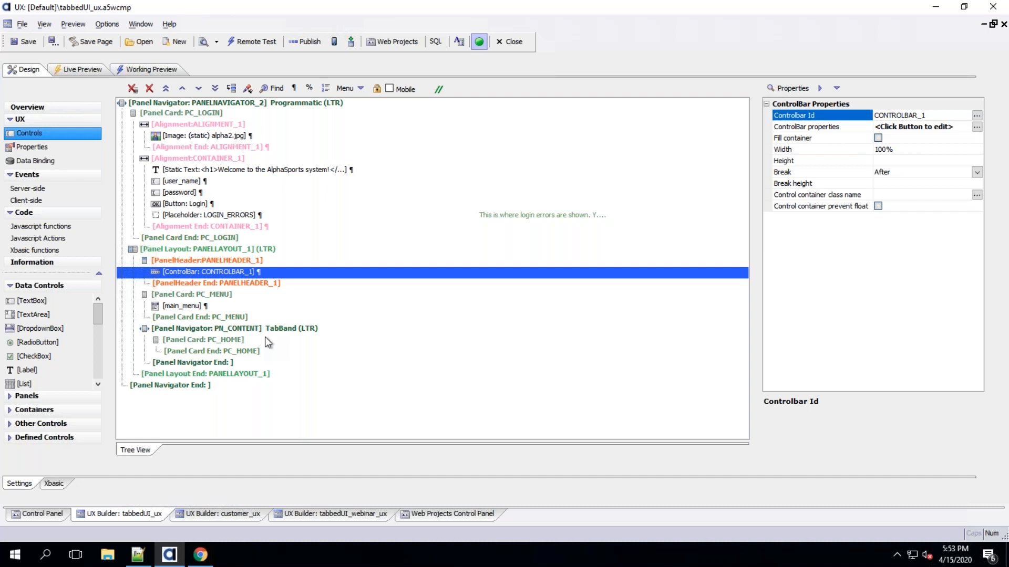
Review the customer_ux, tabbedUI_webinar_ux and tabbedUI_ux components, checking the tabbedUI_ux working preview
{"action": "left_click", "coordinate": [229, 514]}
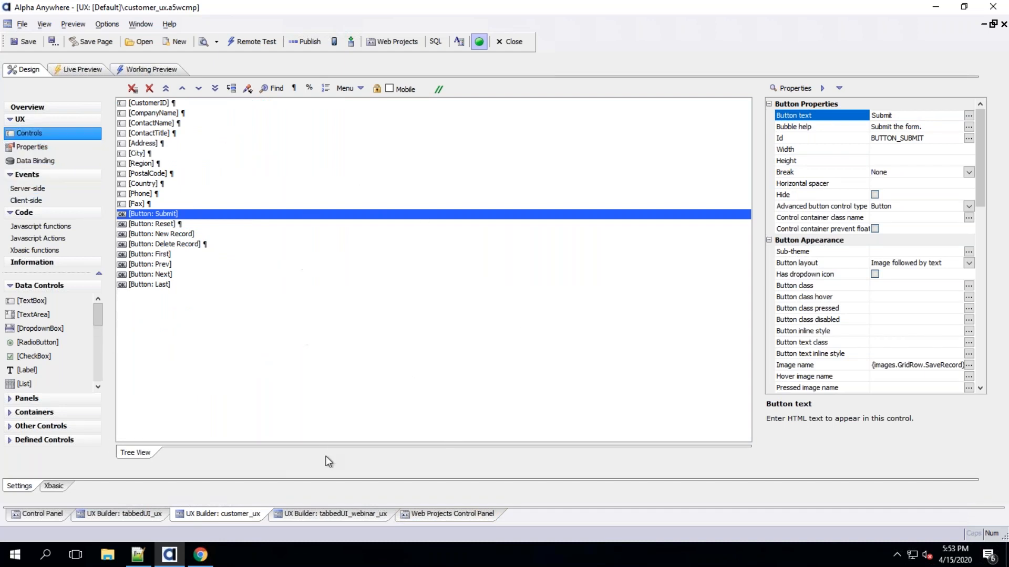
{"action": "left_click", "coordinate": [379, 515]}
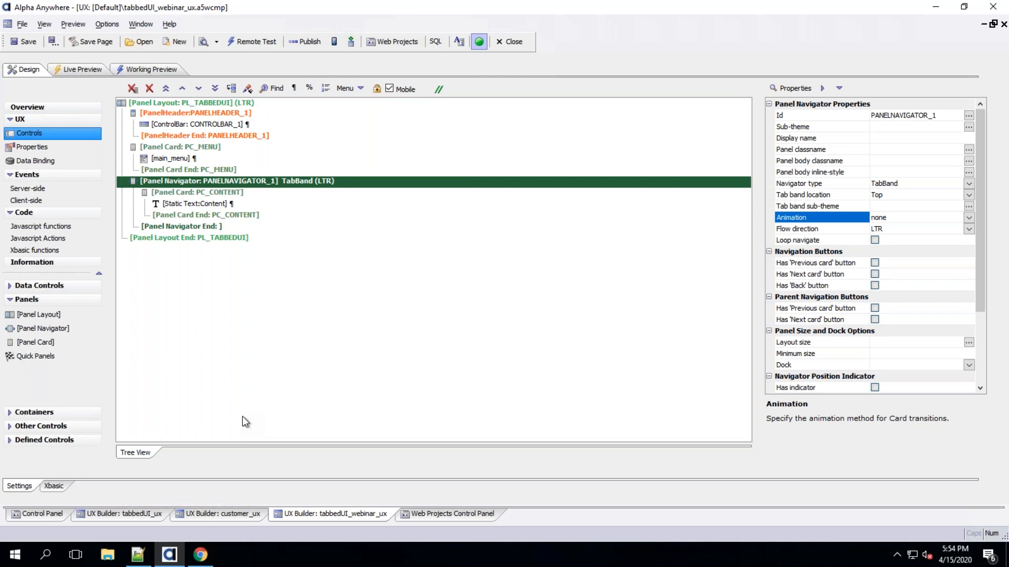
{"action": "left_click", "coordinate": [213, 513]}
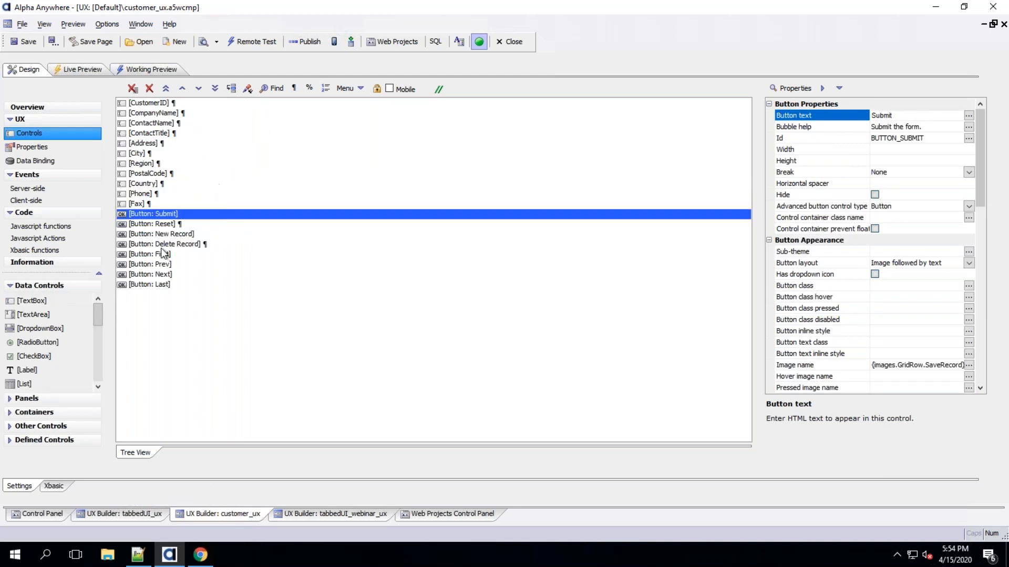
{"action": "left_click", "coordinate": [125, 514]}
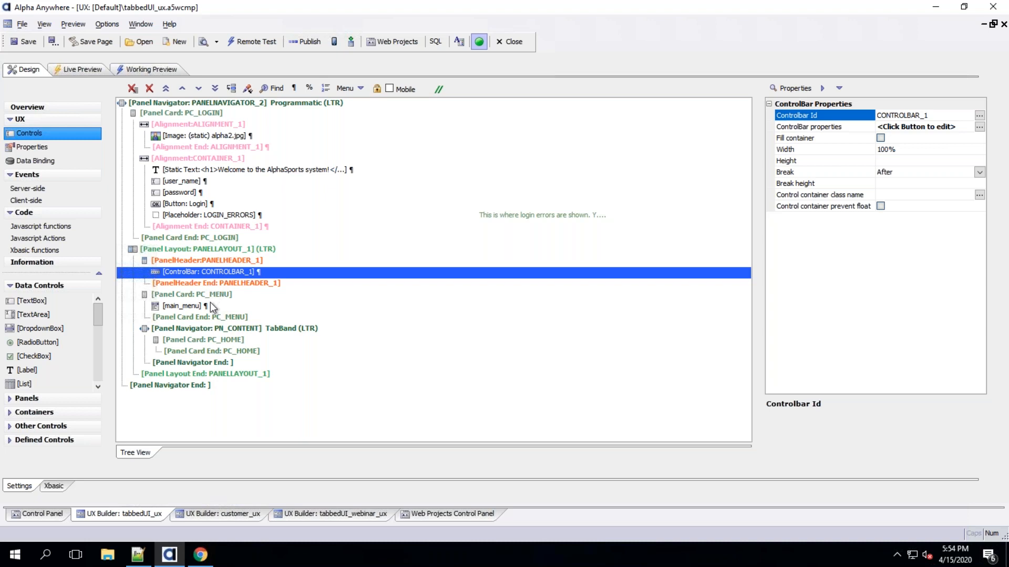
{"action": "left_click", "coordinate": [157, 69]}
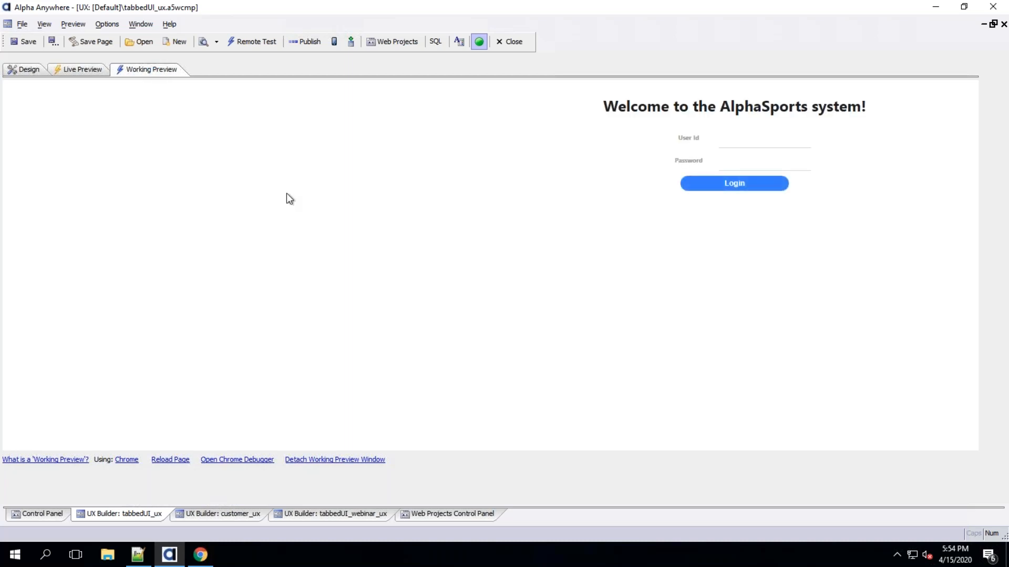
{"action": "left_click", "coordinate": [24, 69]}
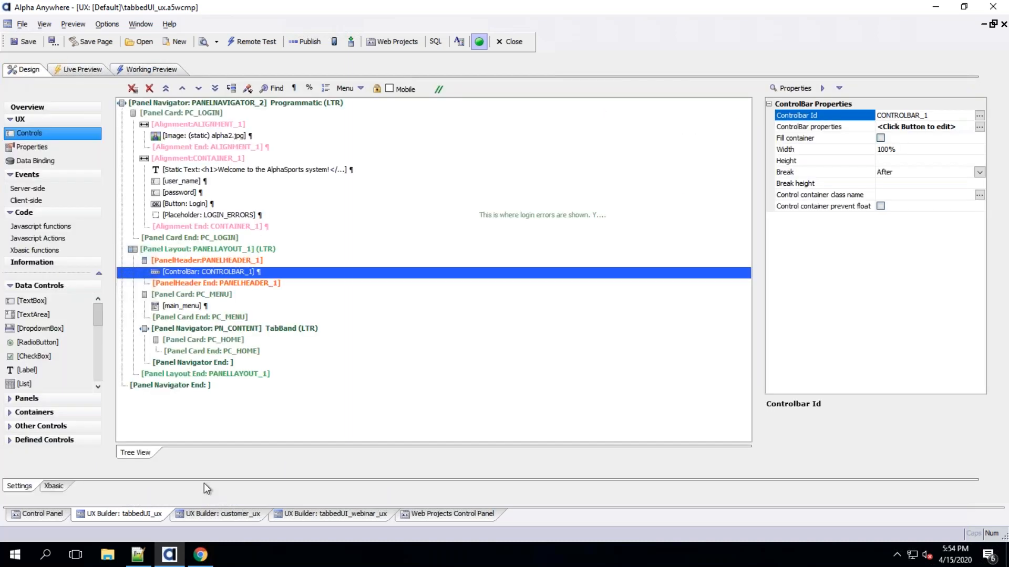
Preview tabbedUI_webinar_ux, open Customer from the side menu, and switch between the PC_CONTENT and Customer tabs
{"action": "left_click", "coordinate": [346, 514]}
{"action": "left_click", "coordinate": [147, 68]}
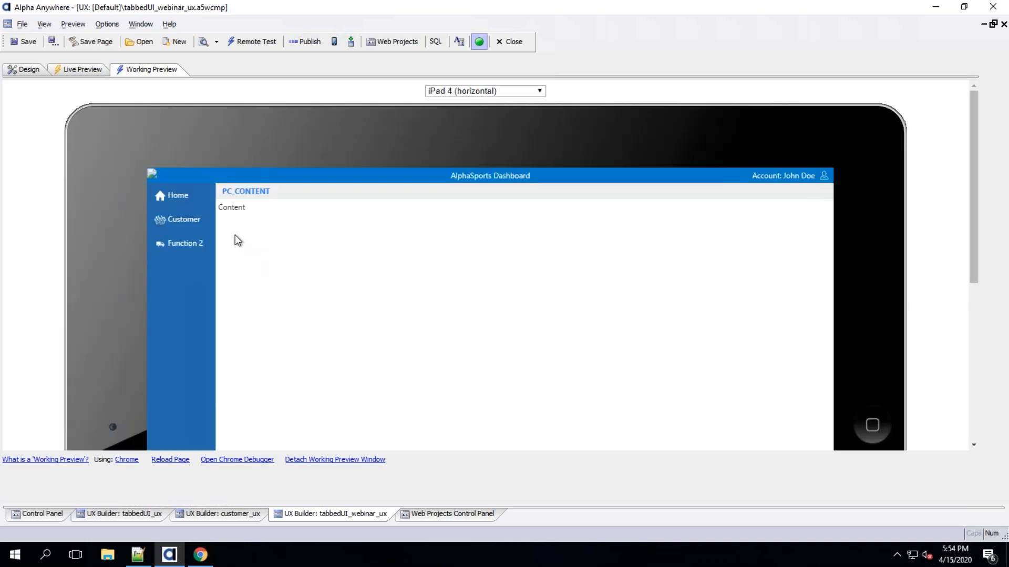
{"action": "left_click", "coordinate": [185, 220]}
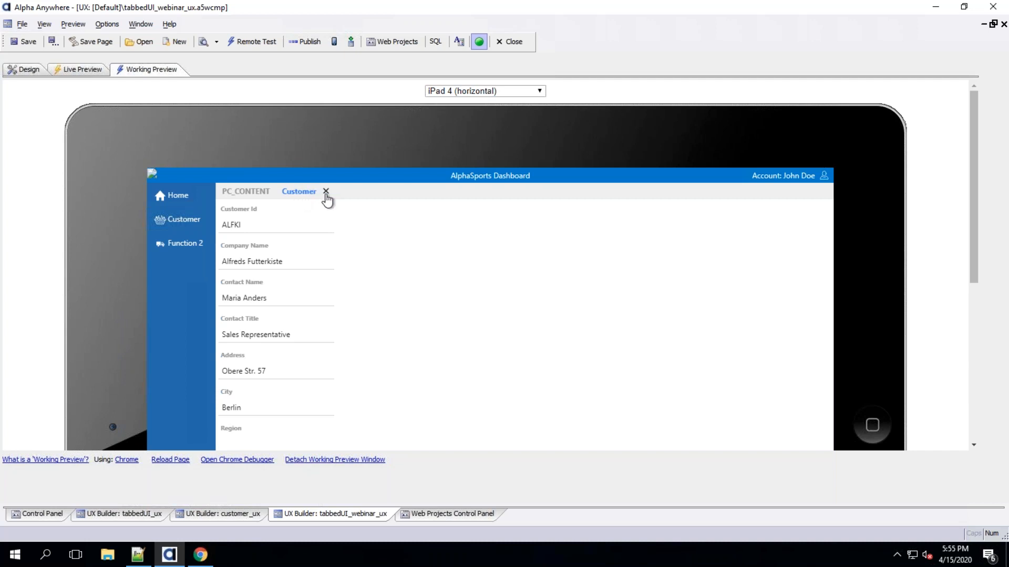
{"action": "left_click", "coordinate": [249, 194]}
{"action": "left_click", "coordinate": [300, 194]}
{"action": "key", "text": "ctrl+Up"}
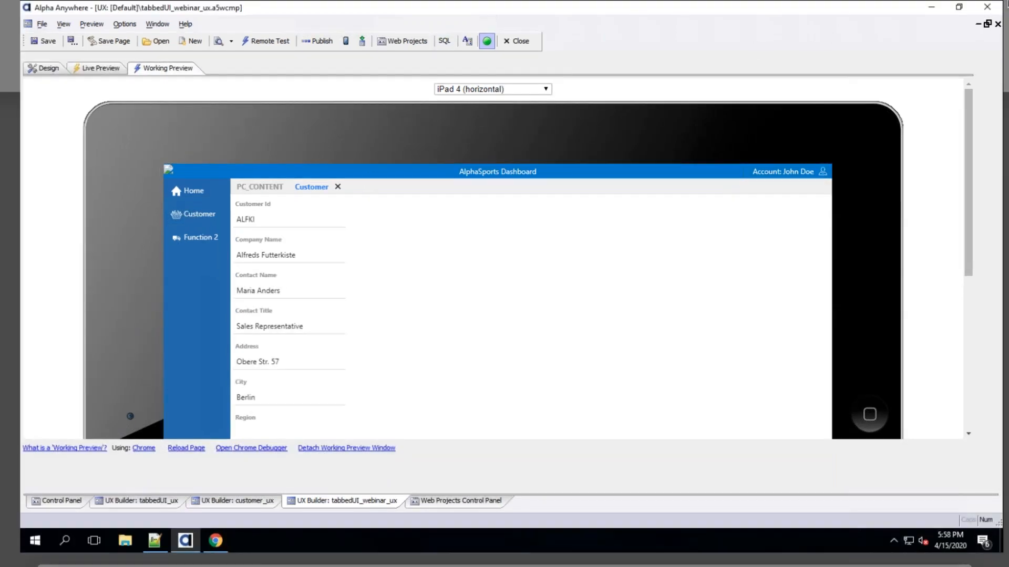
{"action": "left_click", "coordinate": [322, 226]}
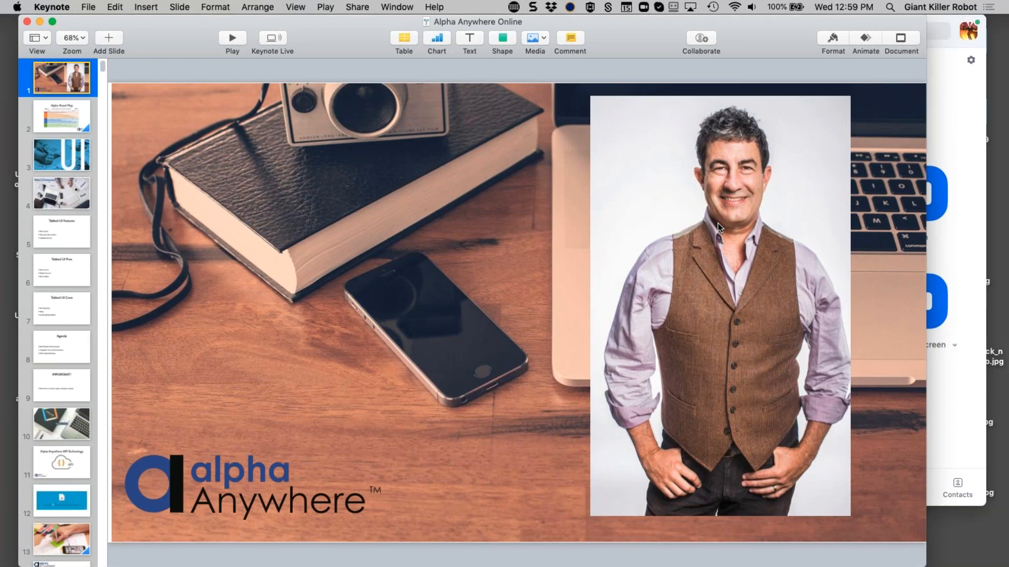
{"action": "key", "text": "alt+super+p"}
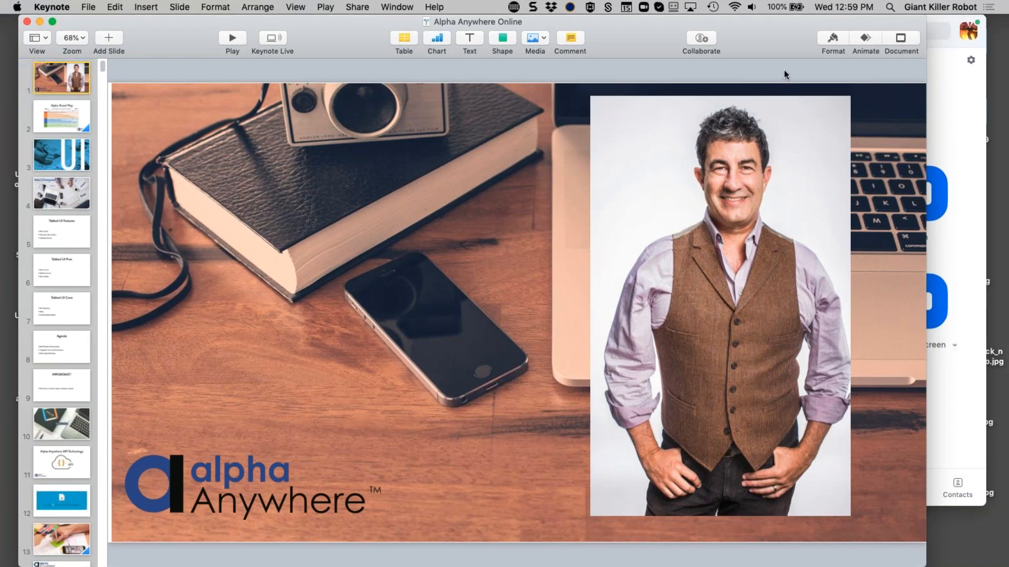